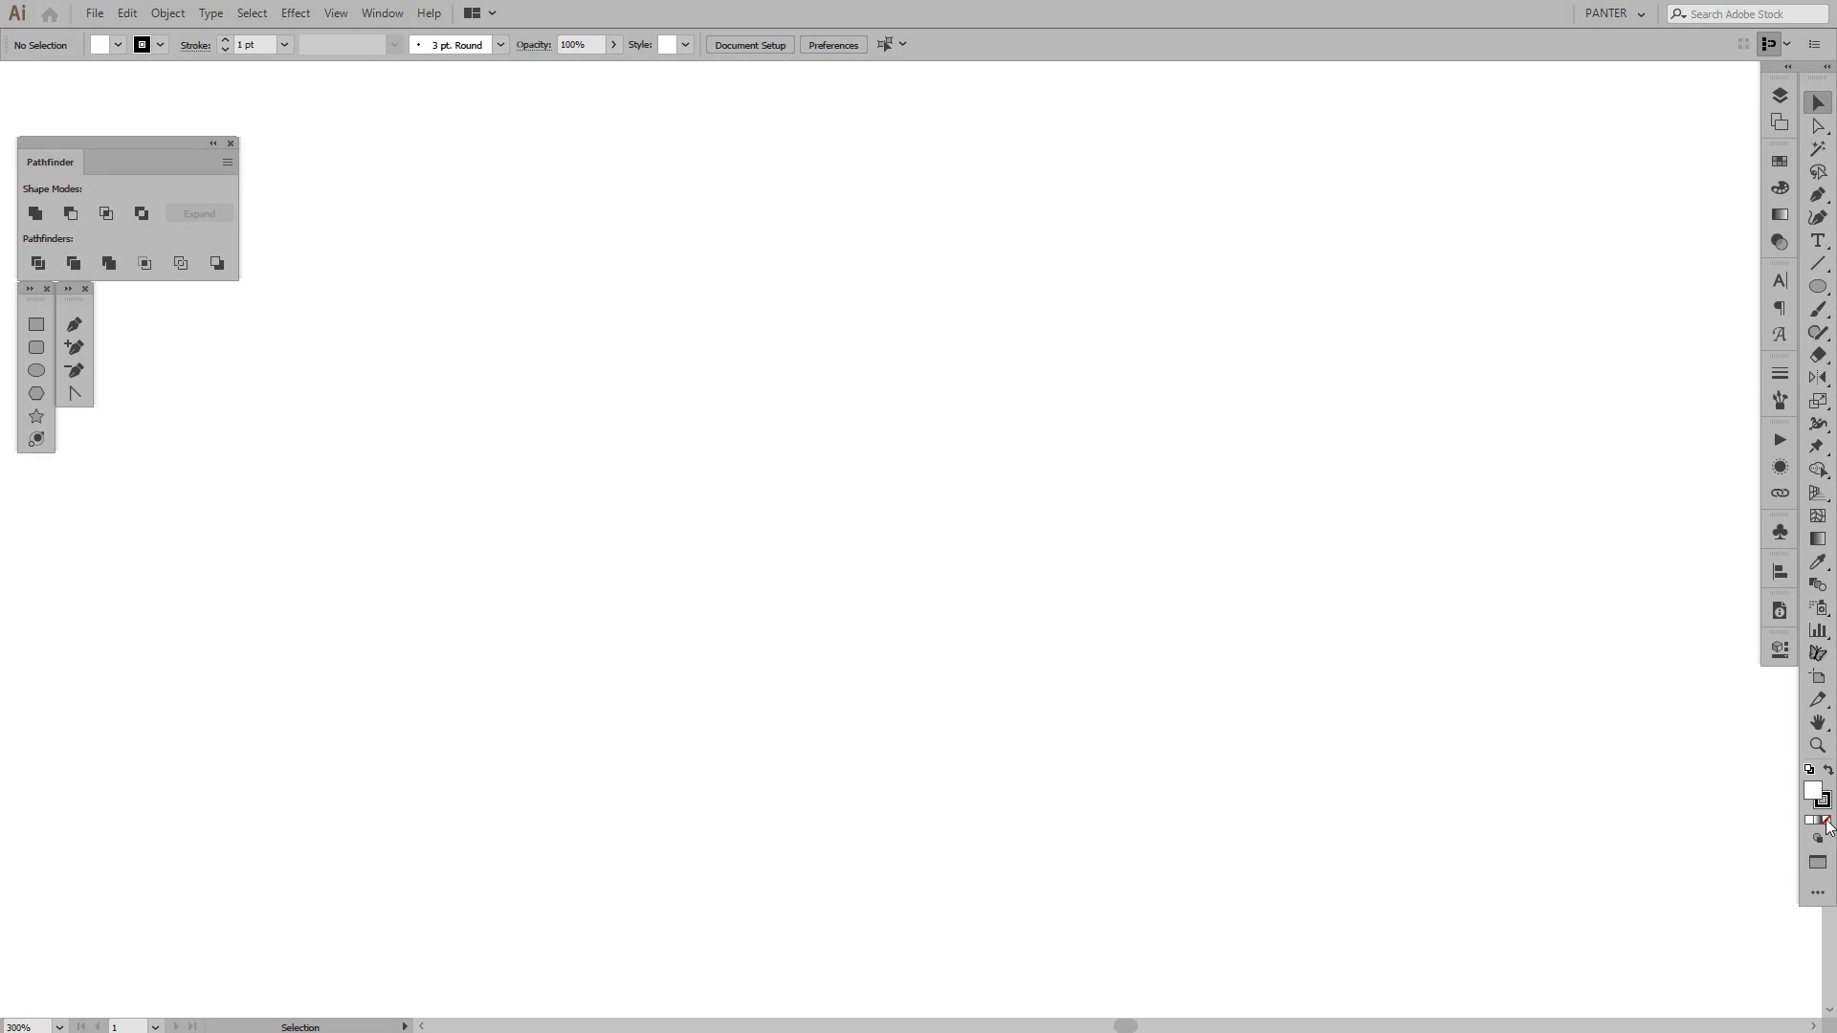
- Set the default fill to none and make the black stroke the active attribute
left_click(1824, 821)
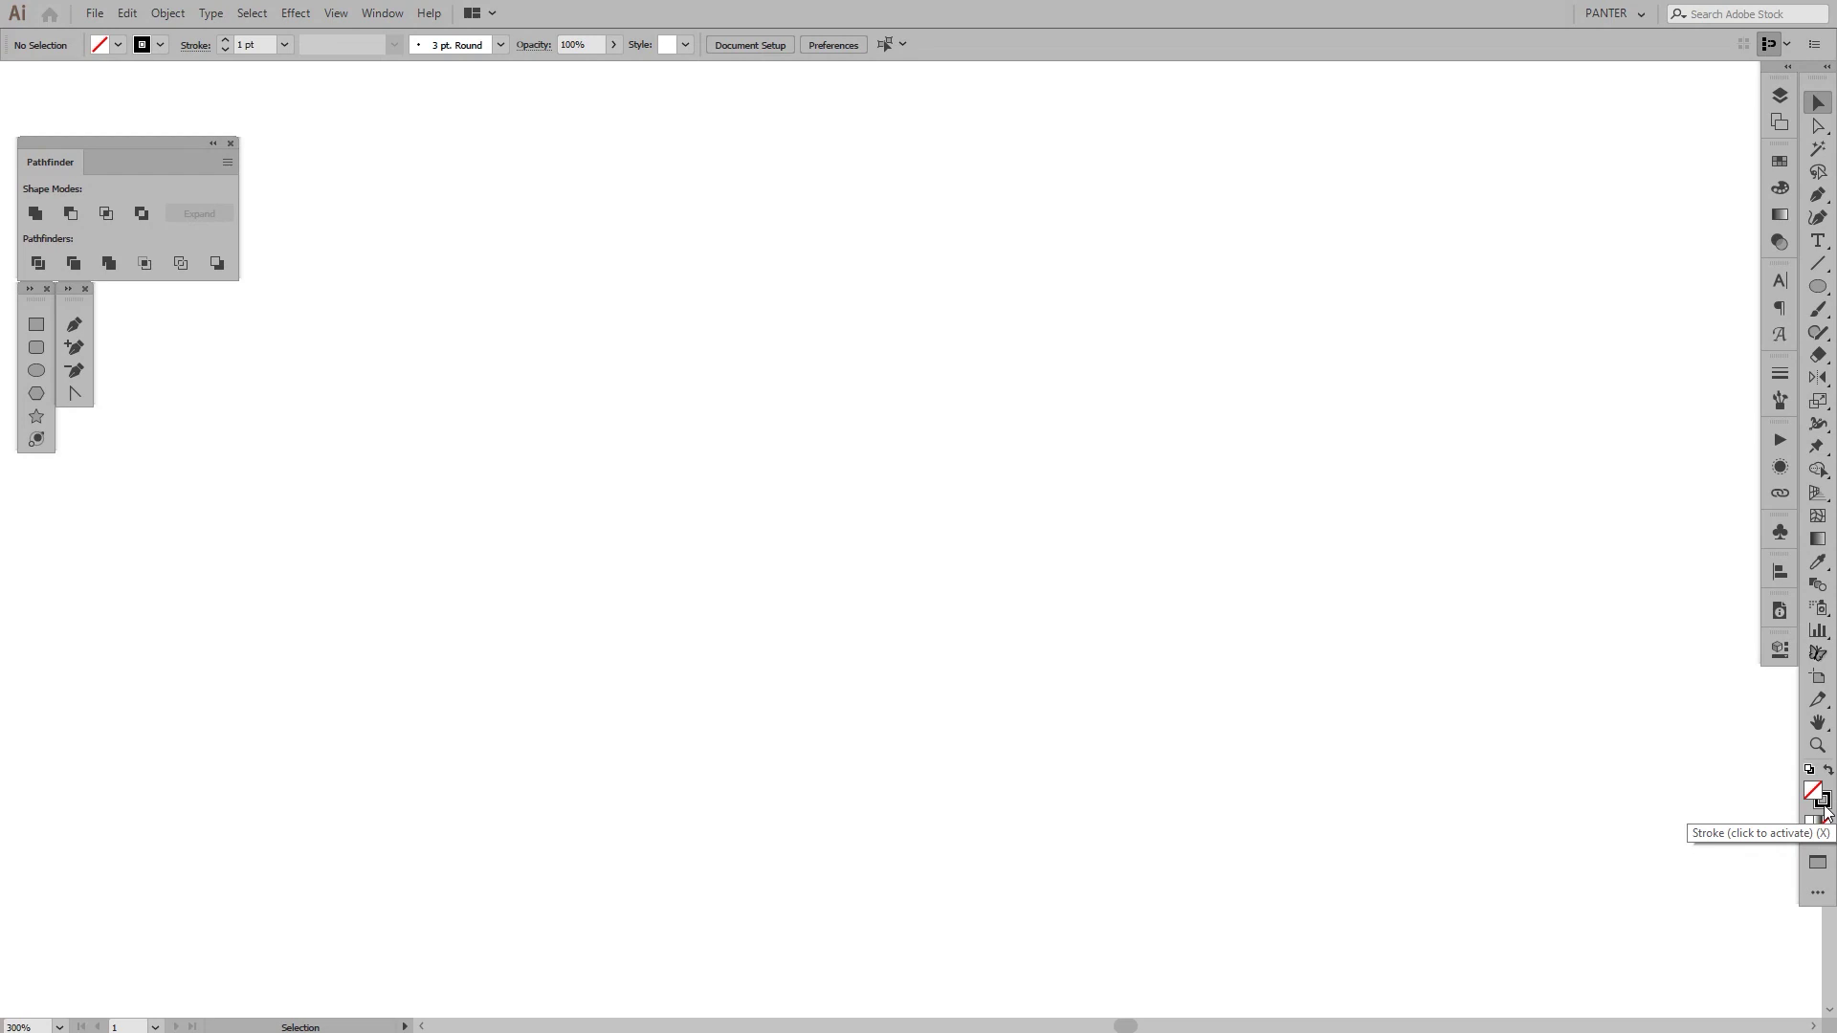
left_click(1822, 802)
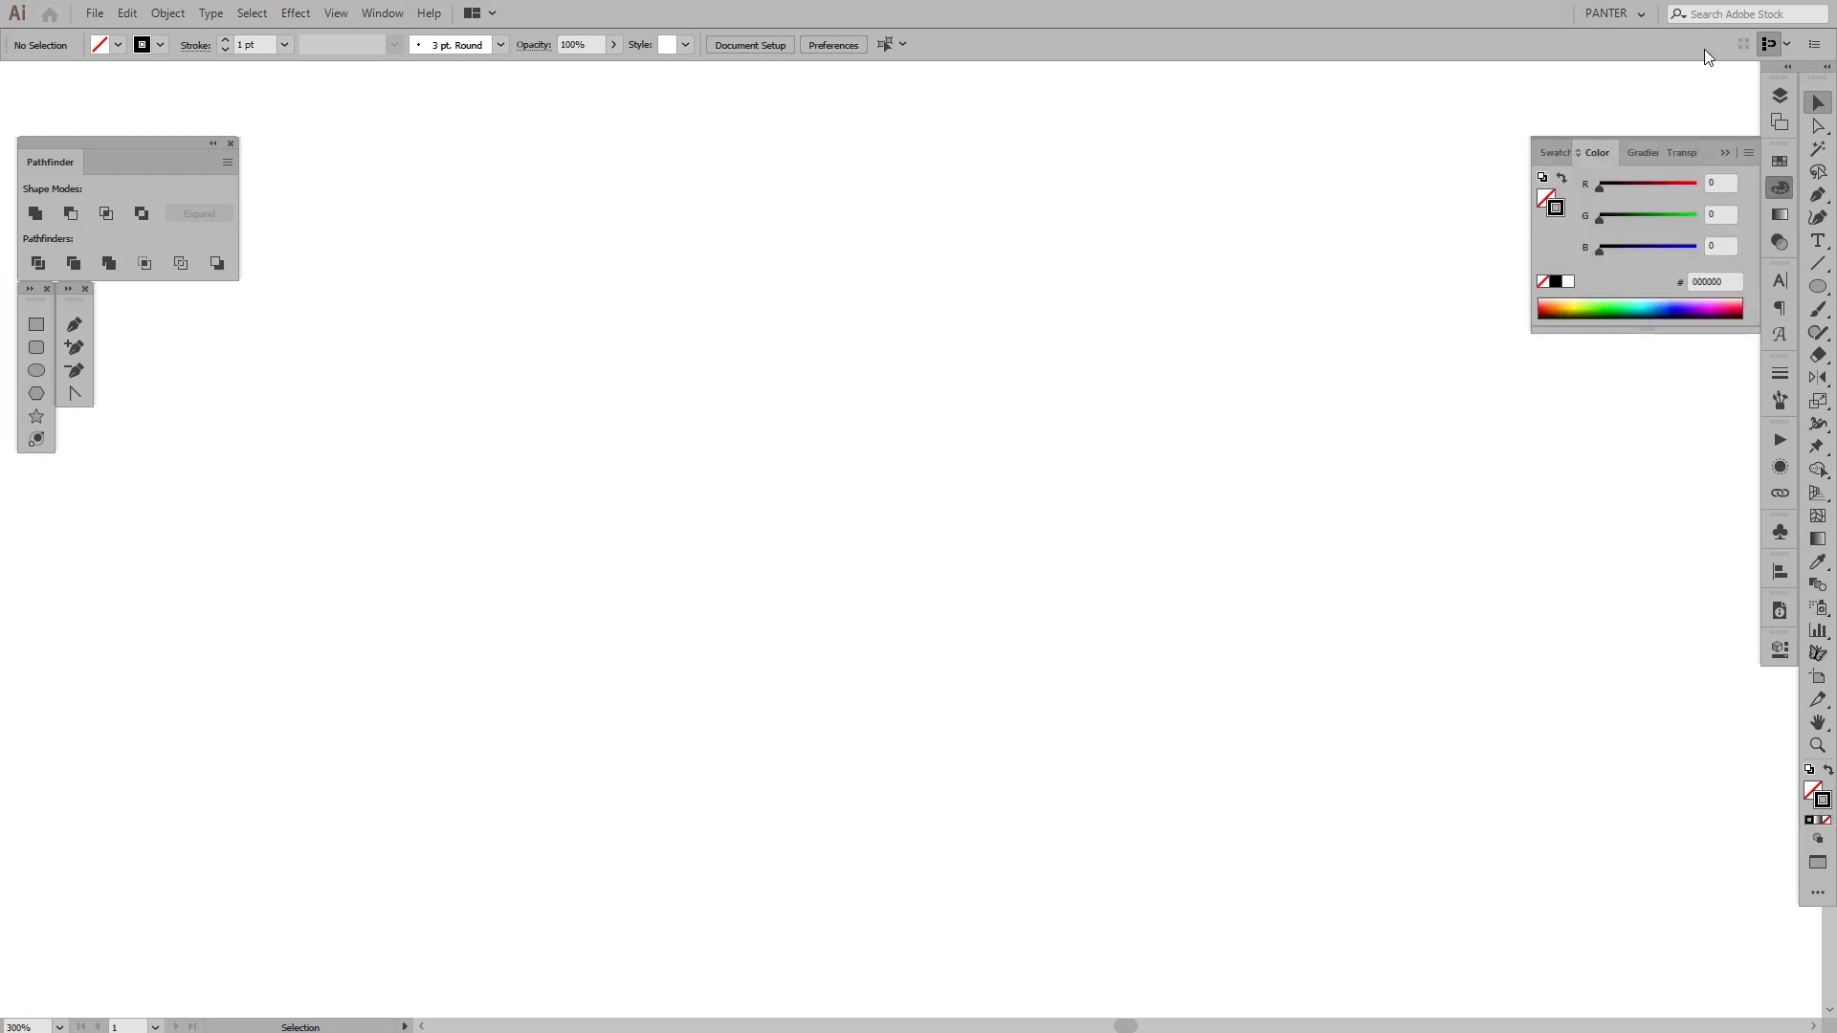
left_click(1725, 154)
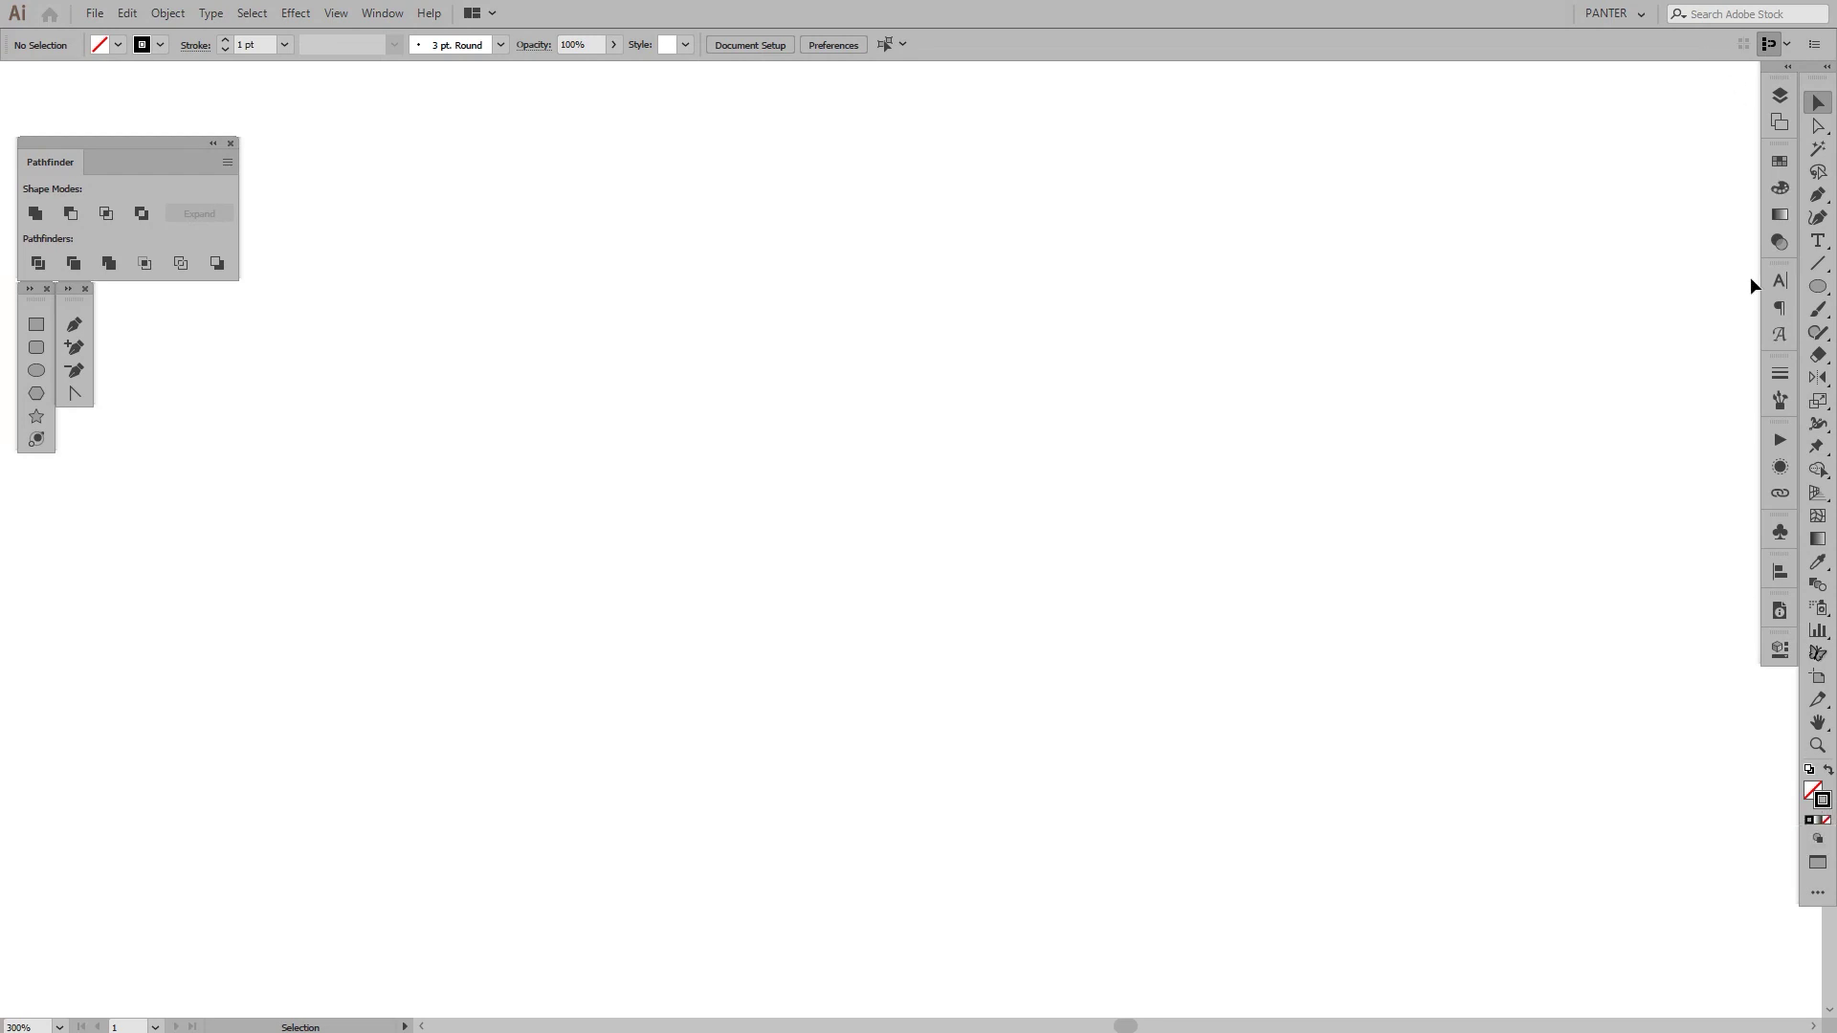
- Draw a 109 × 109 px circle with the Ellipse tool and move it up and left to about X 252.5, Y 16.5 px
left_click(1818, 287)
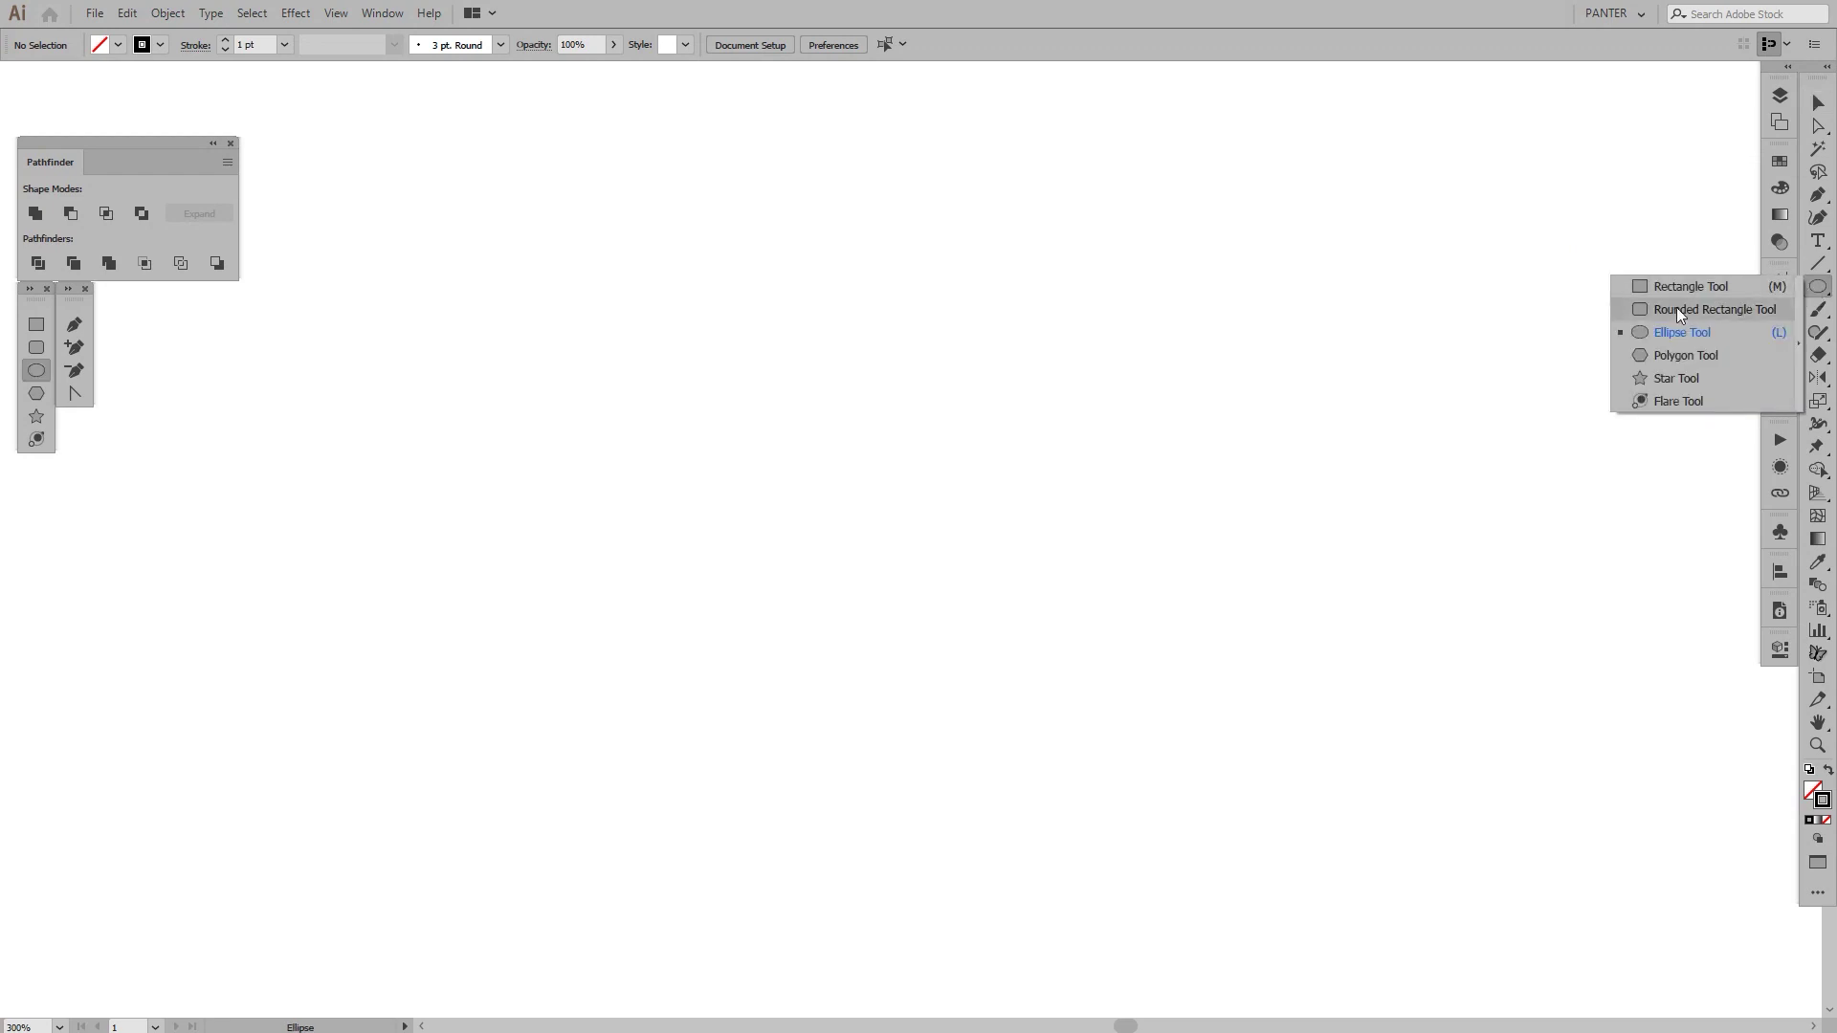
left_click(1780, 335)
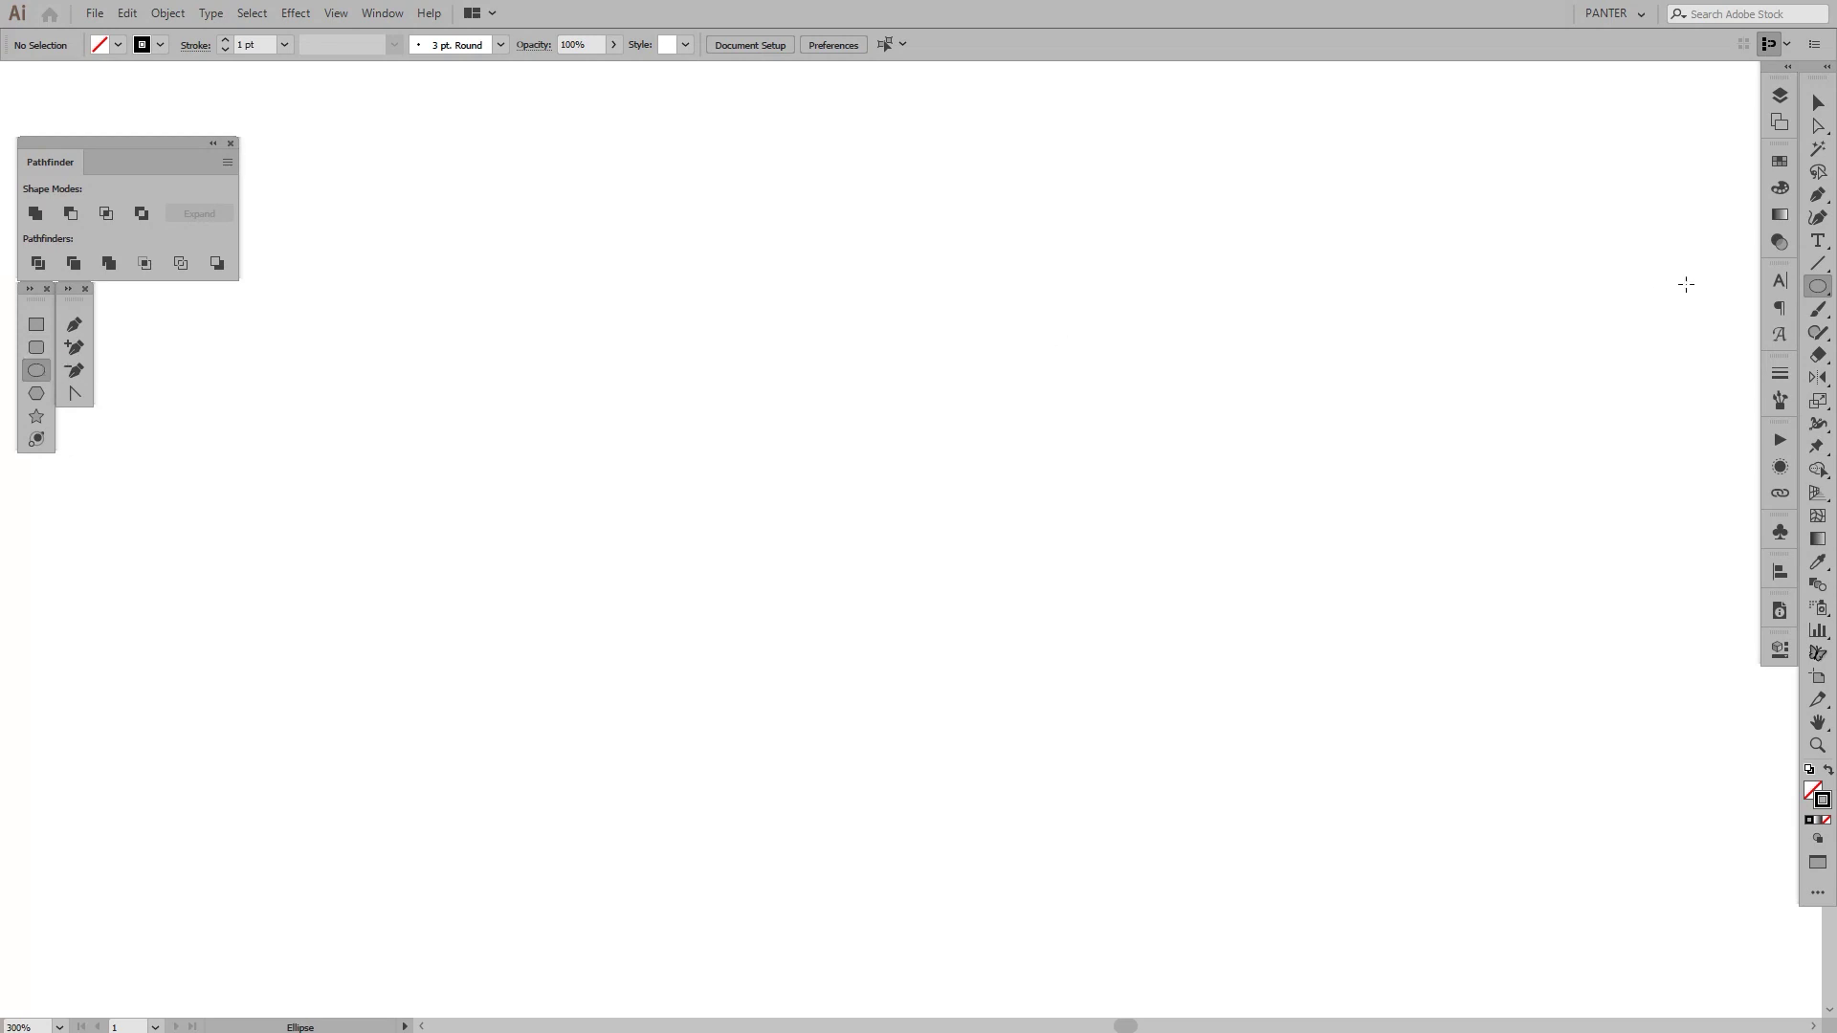
left_click_drag(1826, 298, 1718, 333)
left_click(878, 490)
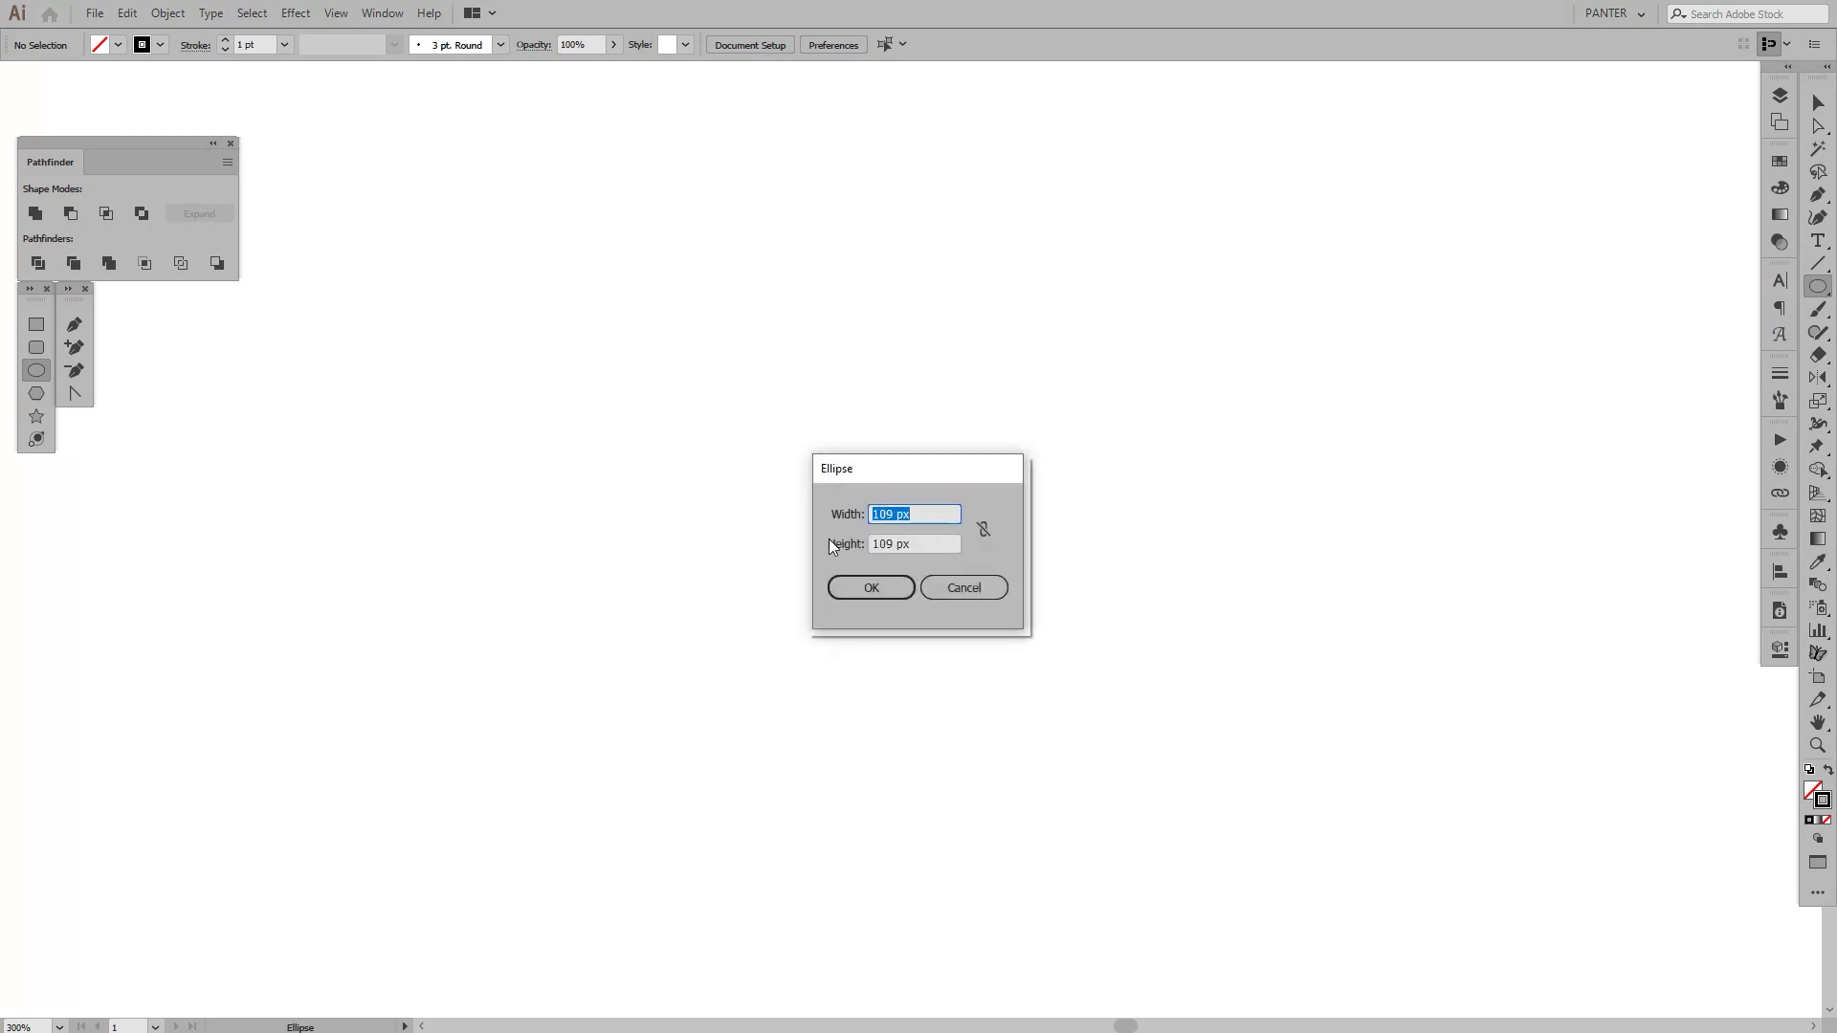
left_click(923, 507)
double_click(935, 515)
key("Tab")
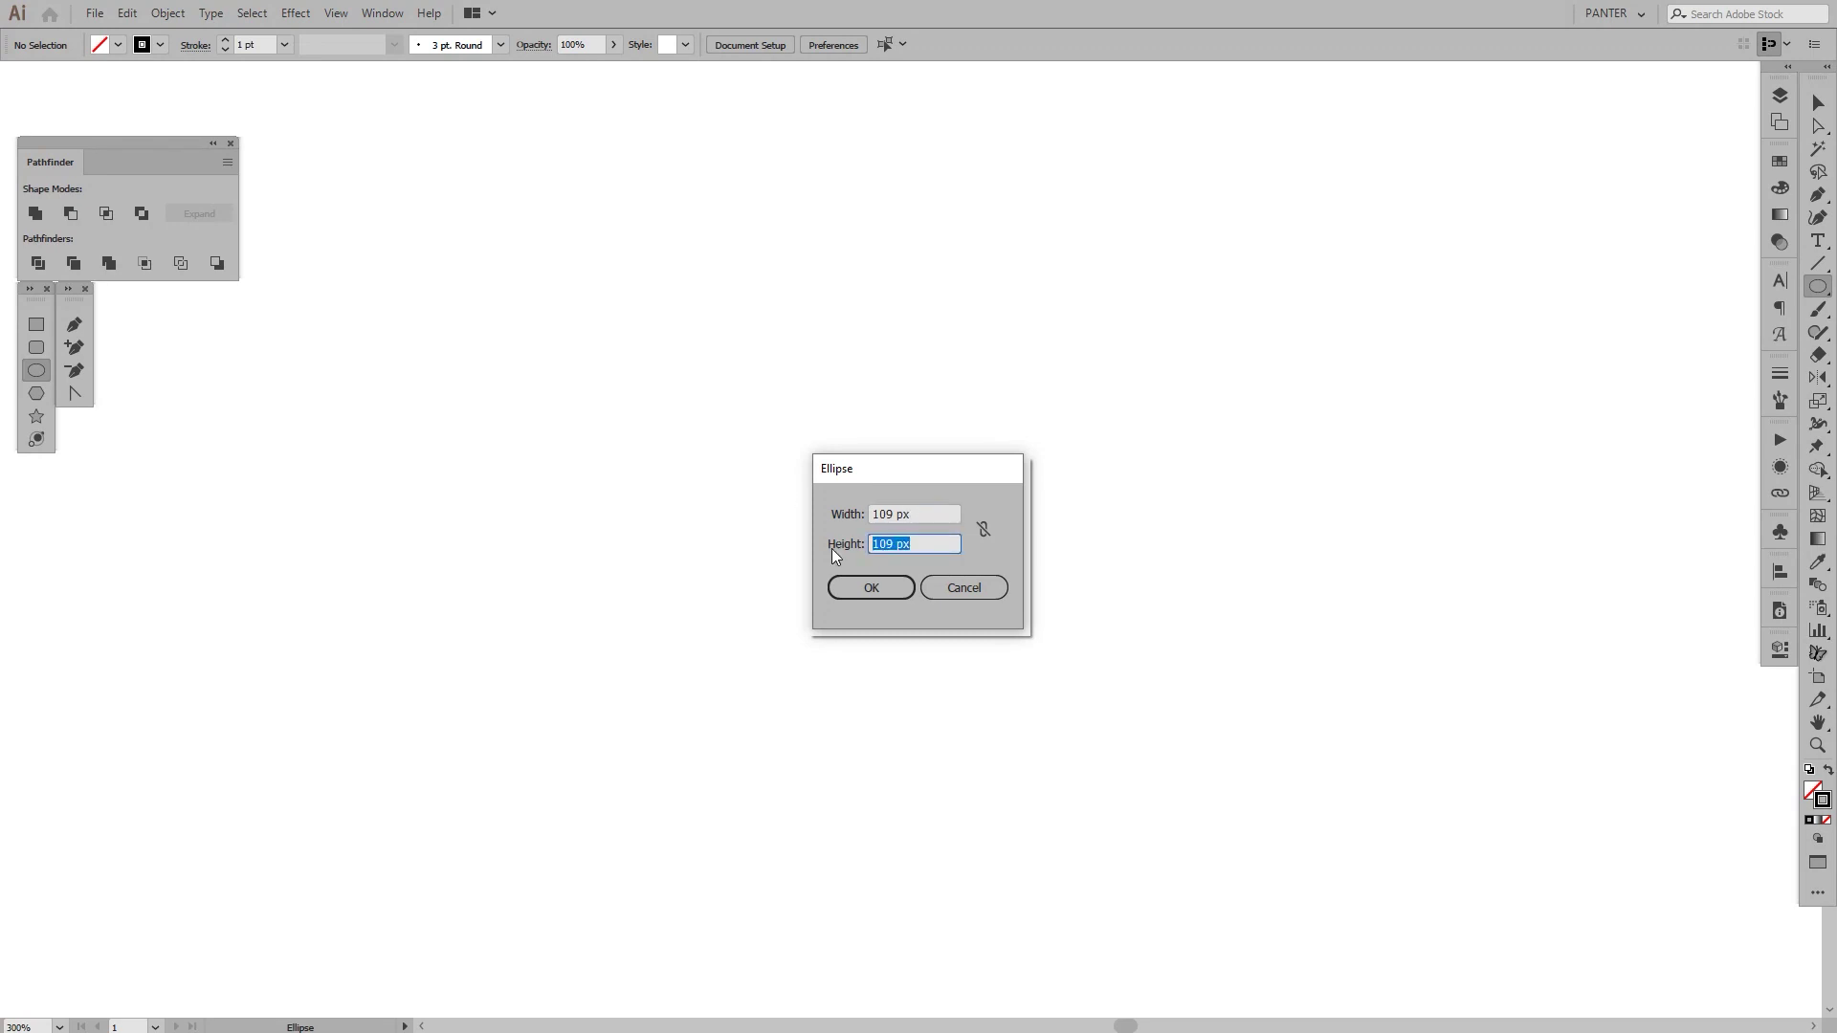
left_click(872, 585)
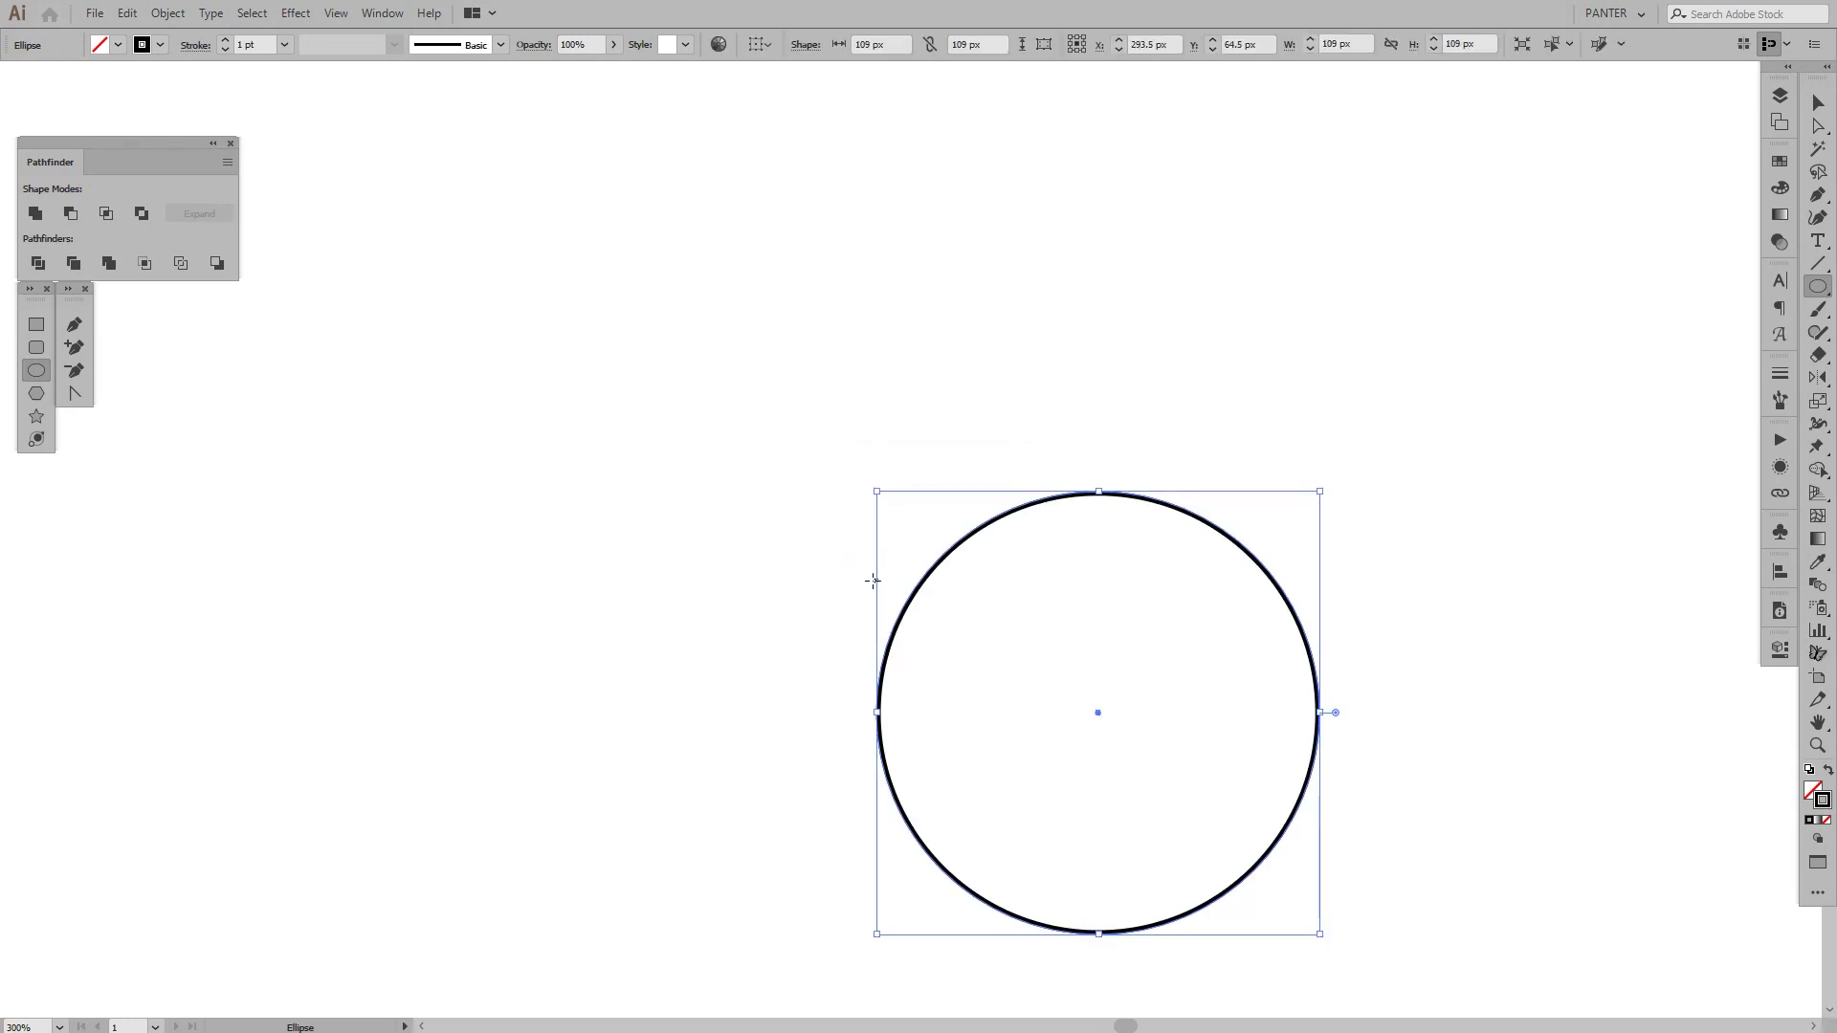
key("v")
left_click_drag(1255, 558, 1088, 363)
- Align the circle's 1 pt stroke to the center of its path, then deselect the circle
scroll(1087, 361, "up", 4)
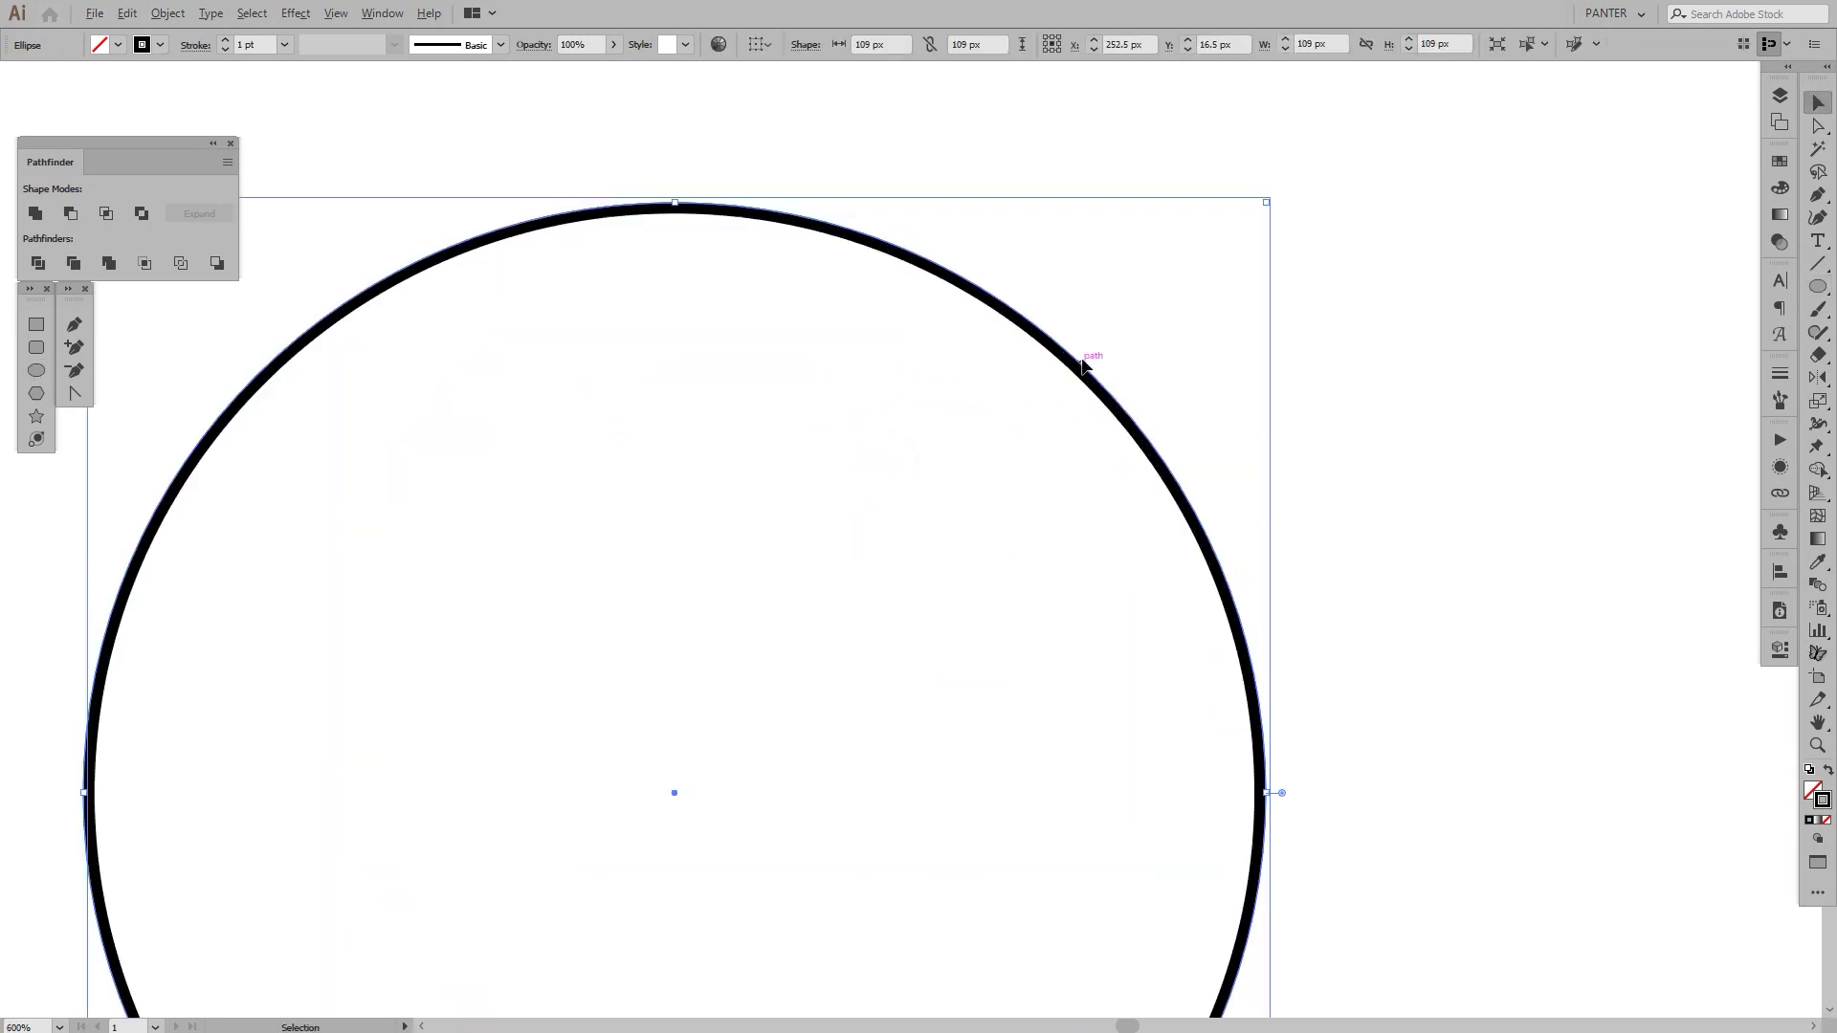
scroll(1081, 357, "down", 2)
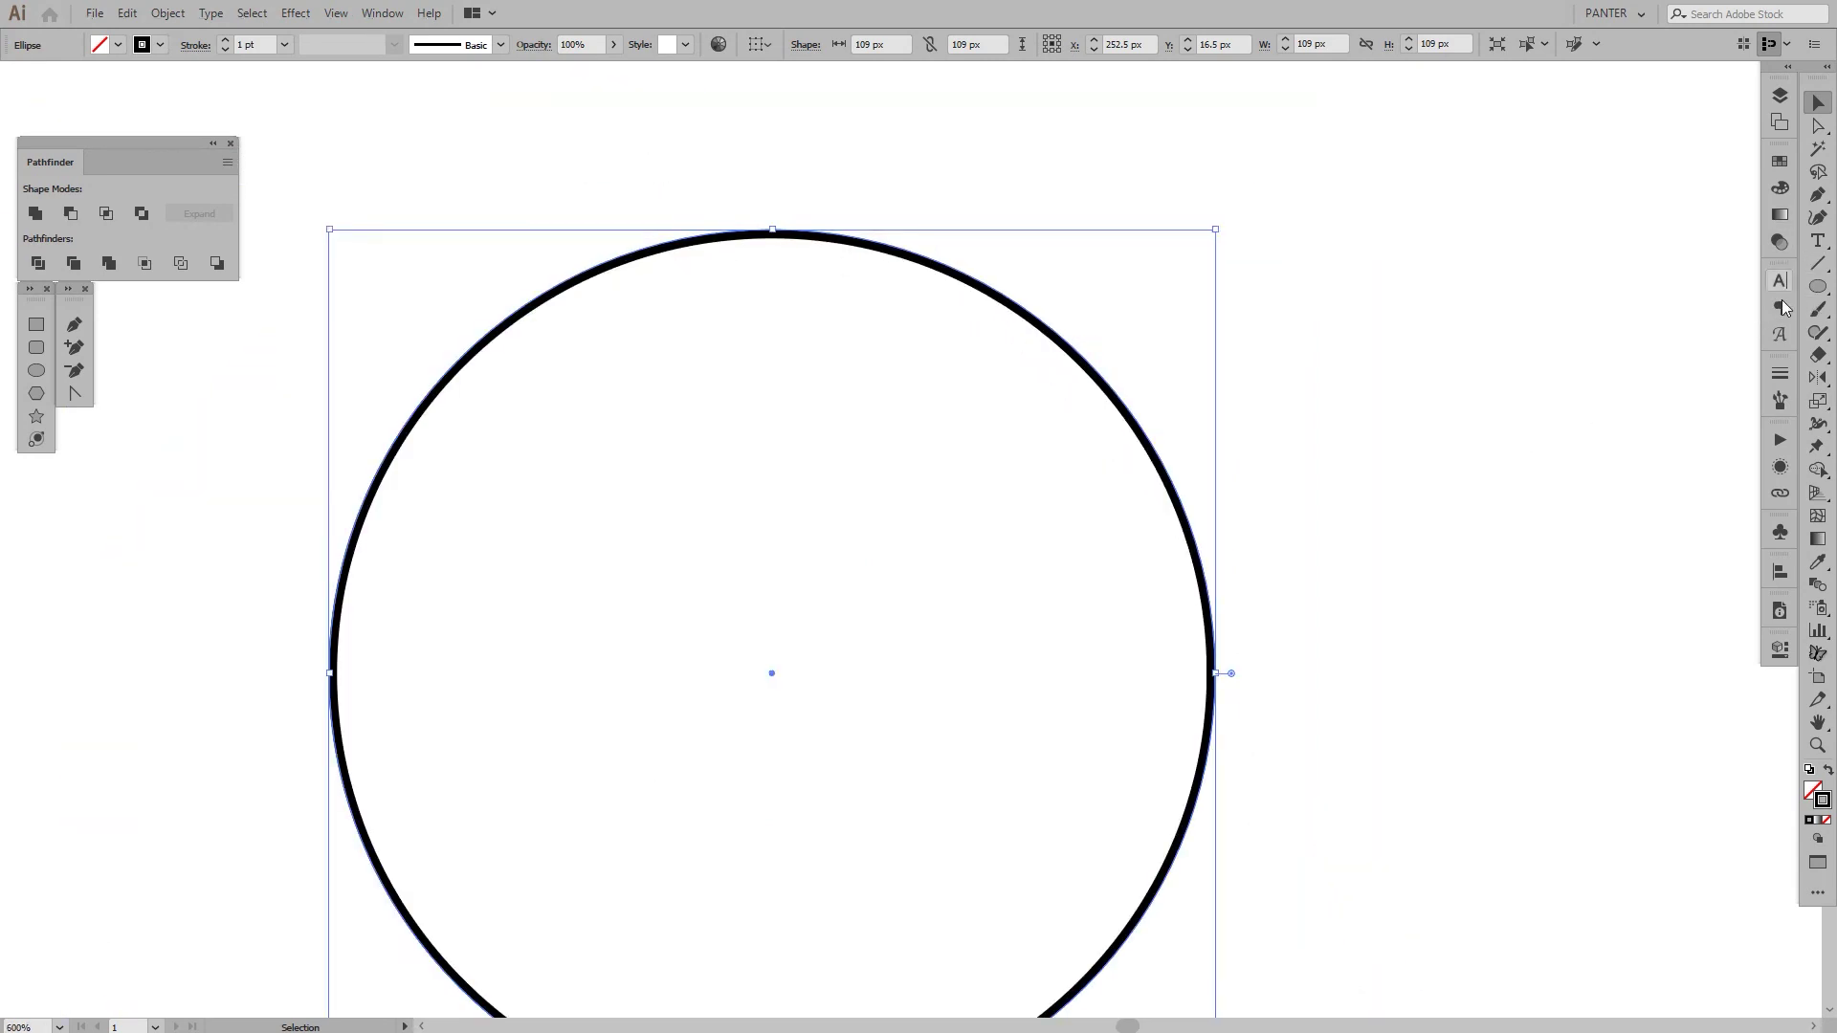
left_click(1778, 376)
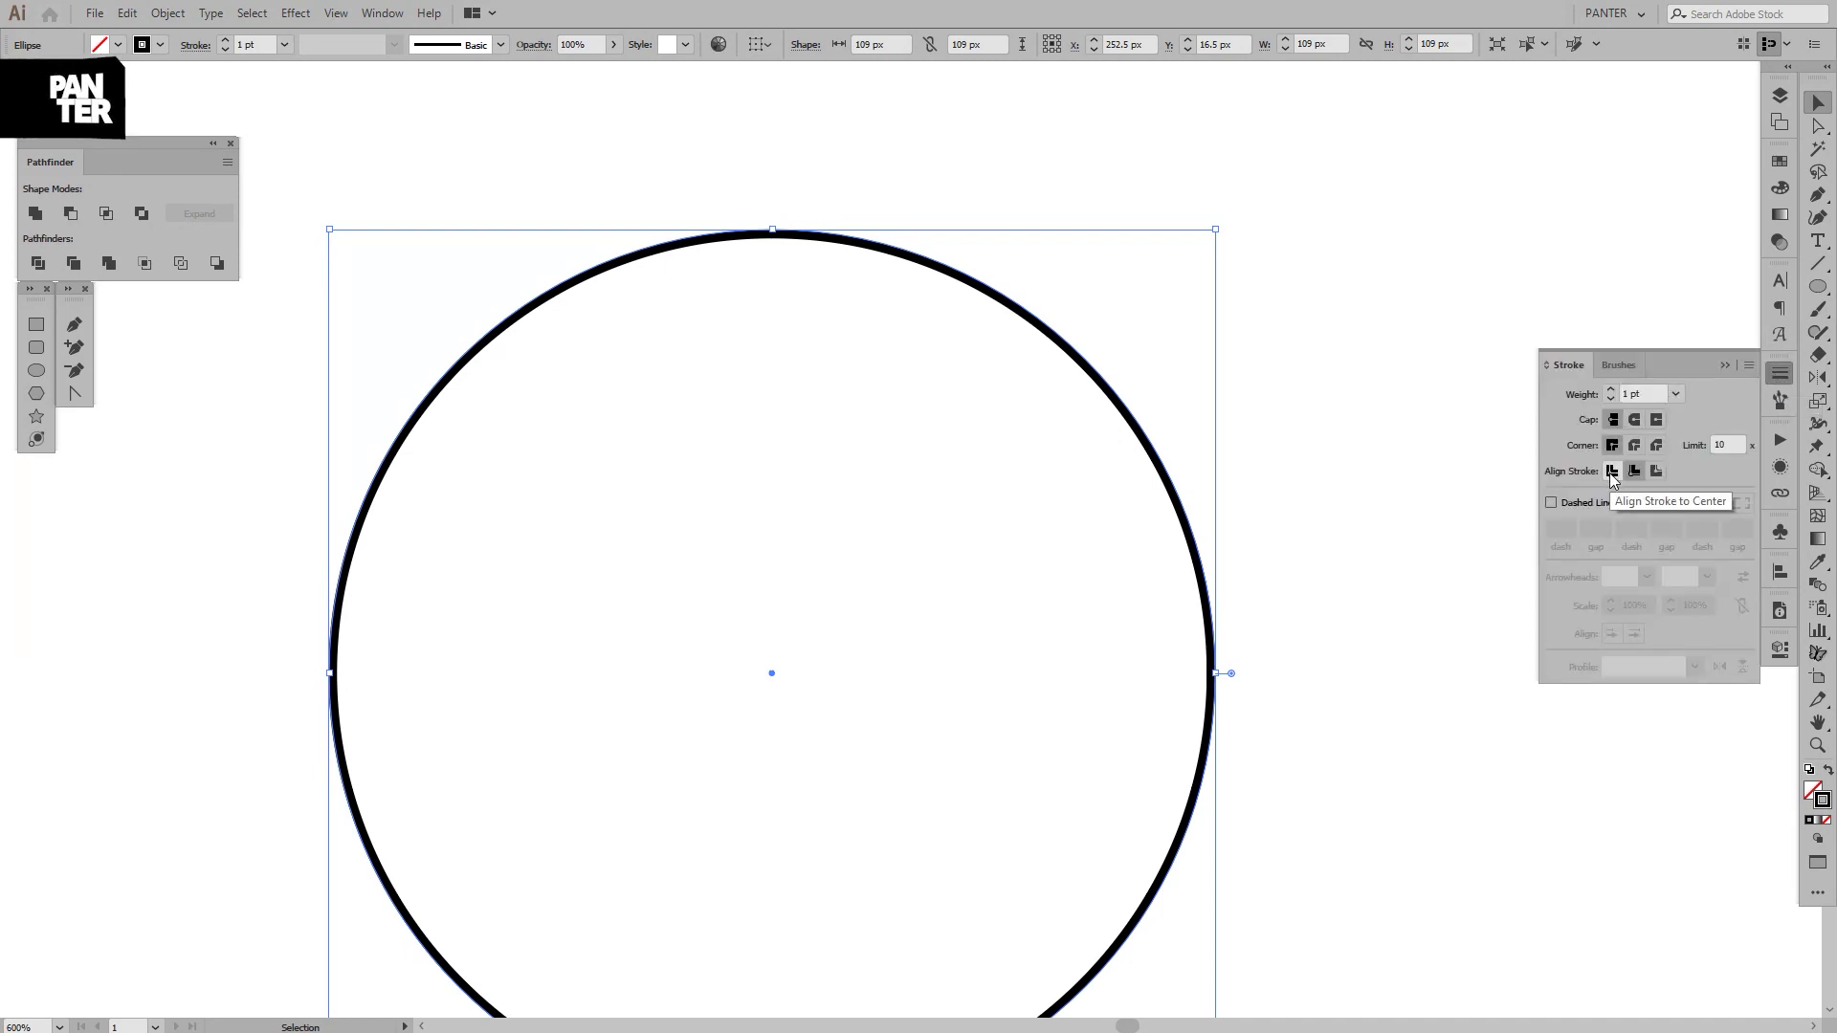
left_click(1612, 473)
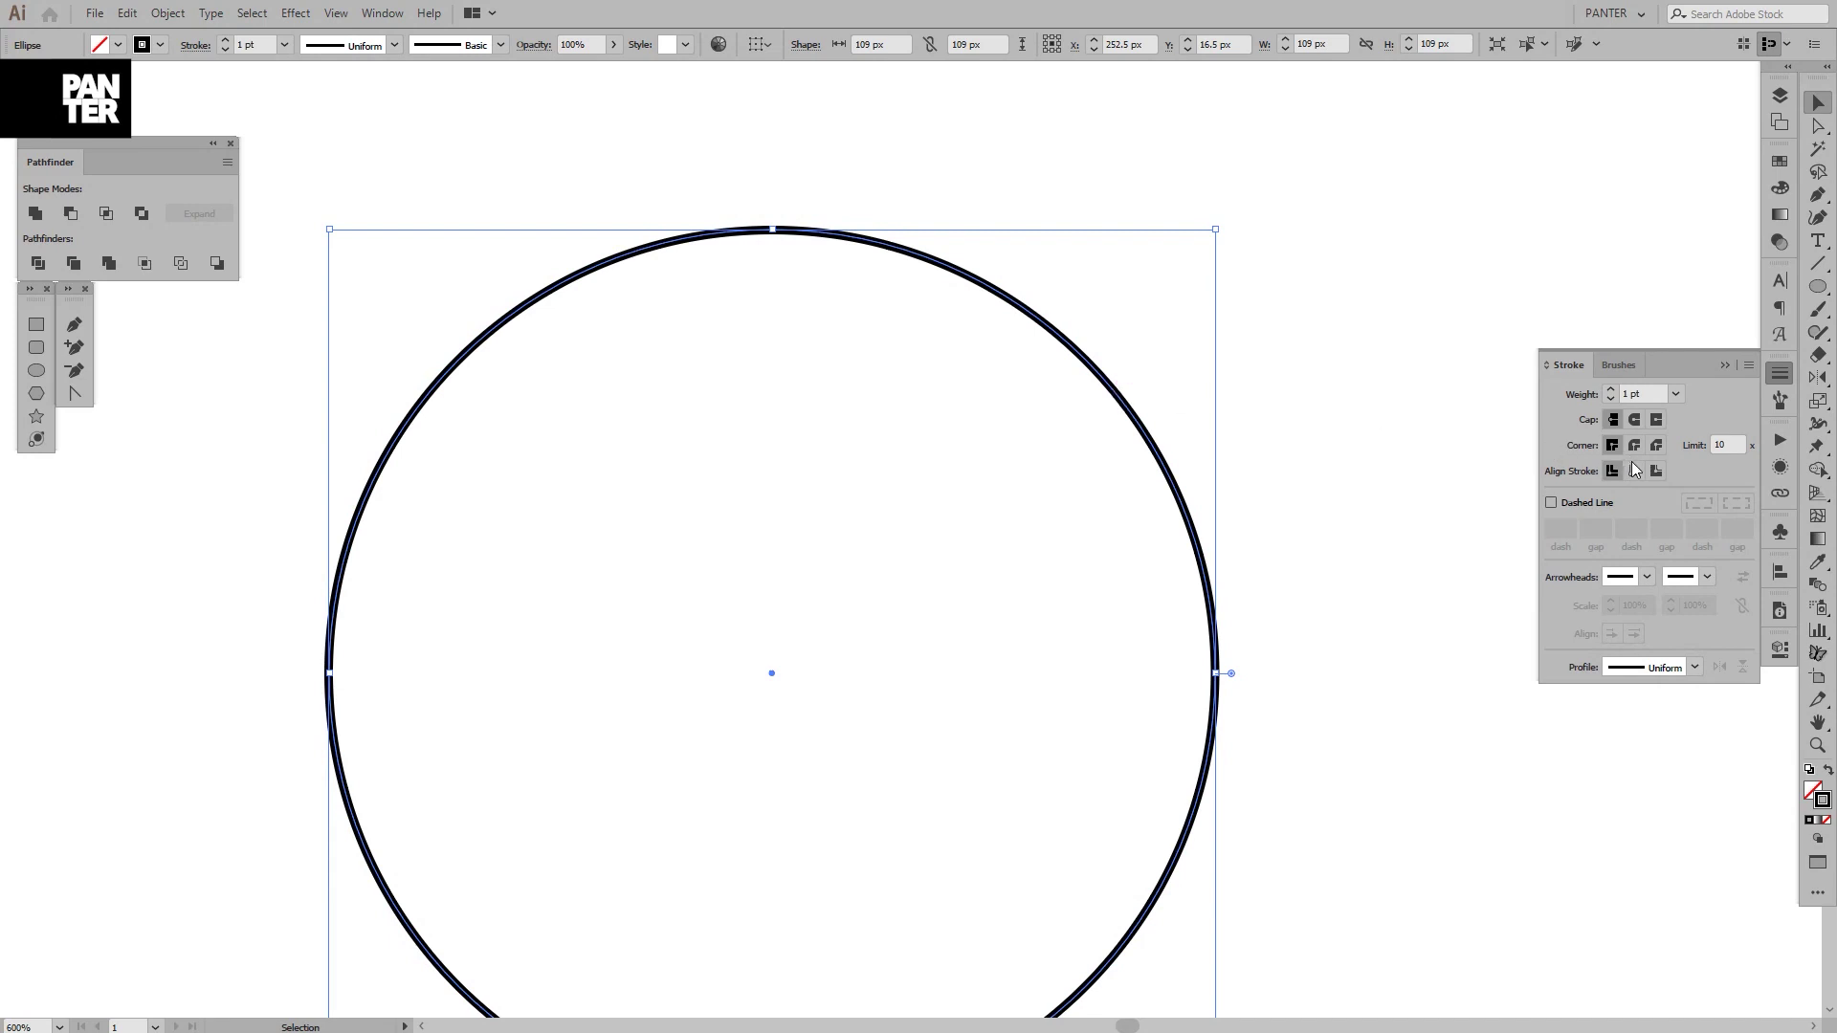
left_click(1634, 470)
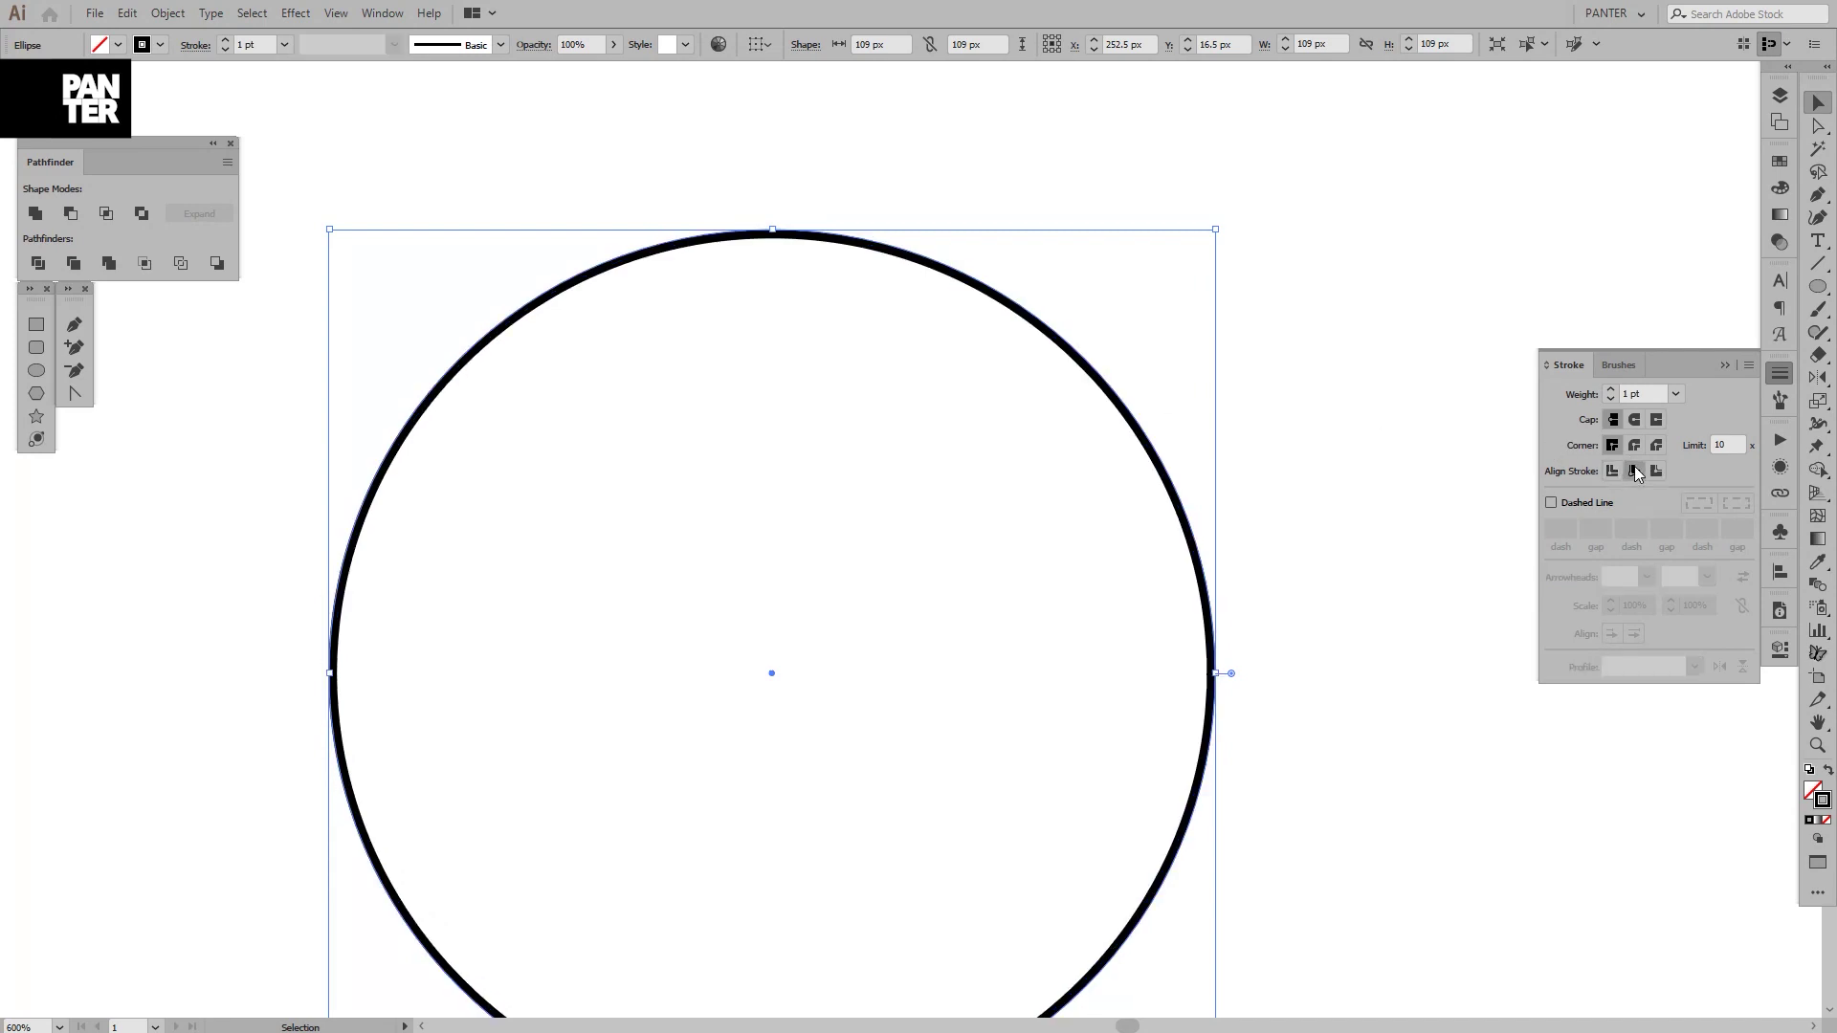
left_click(1656, 471)
left_click(1612, 472)
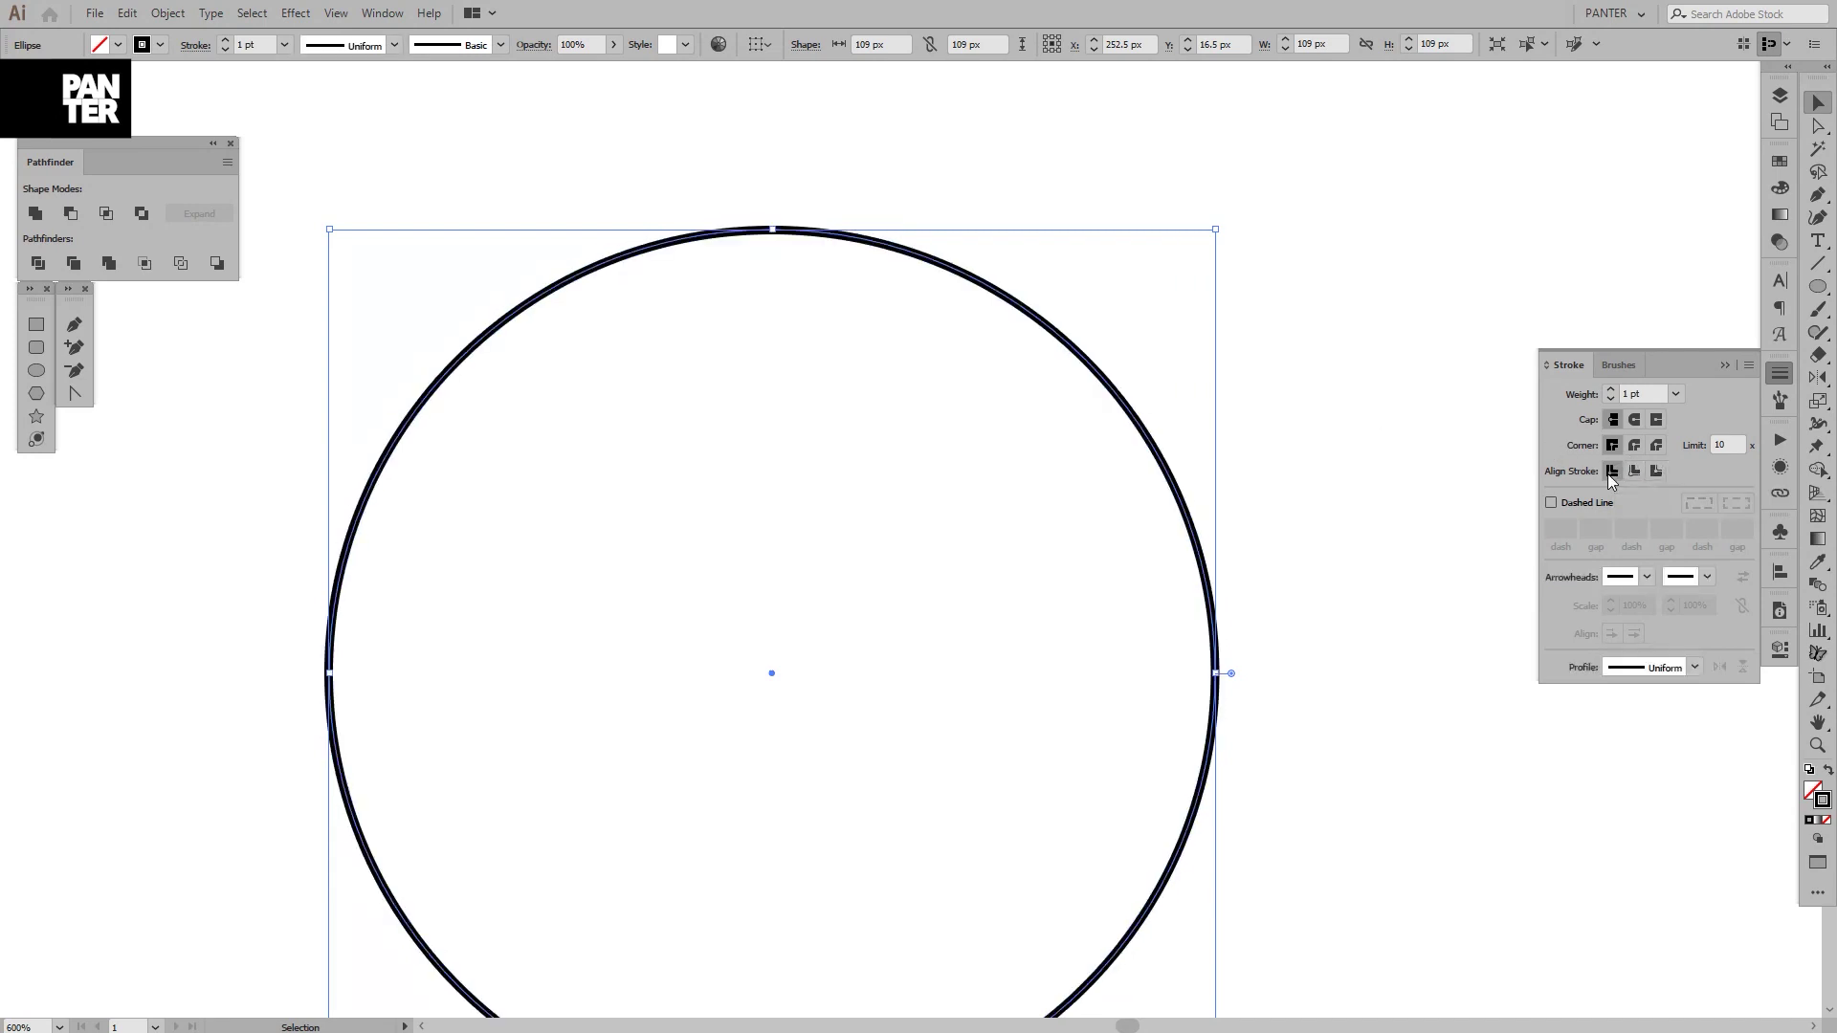
left_click(1724, 365)
left_click(1314, 411)
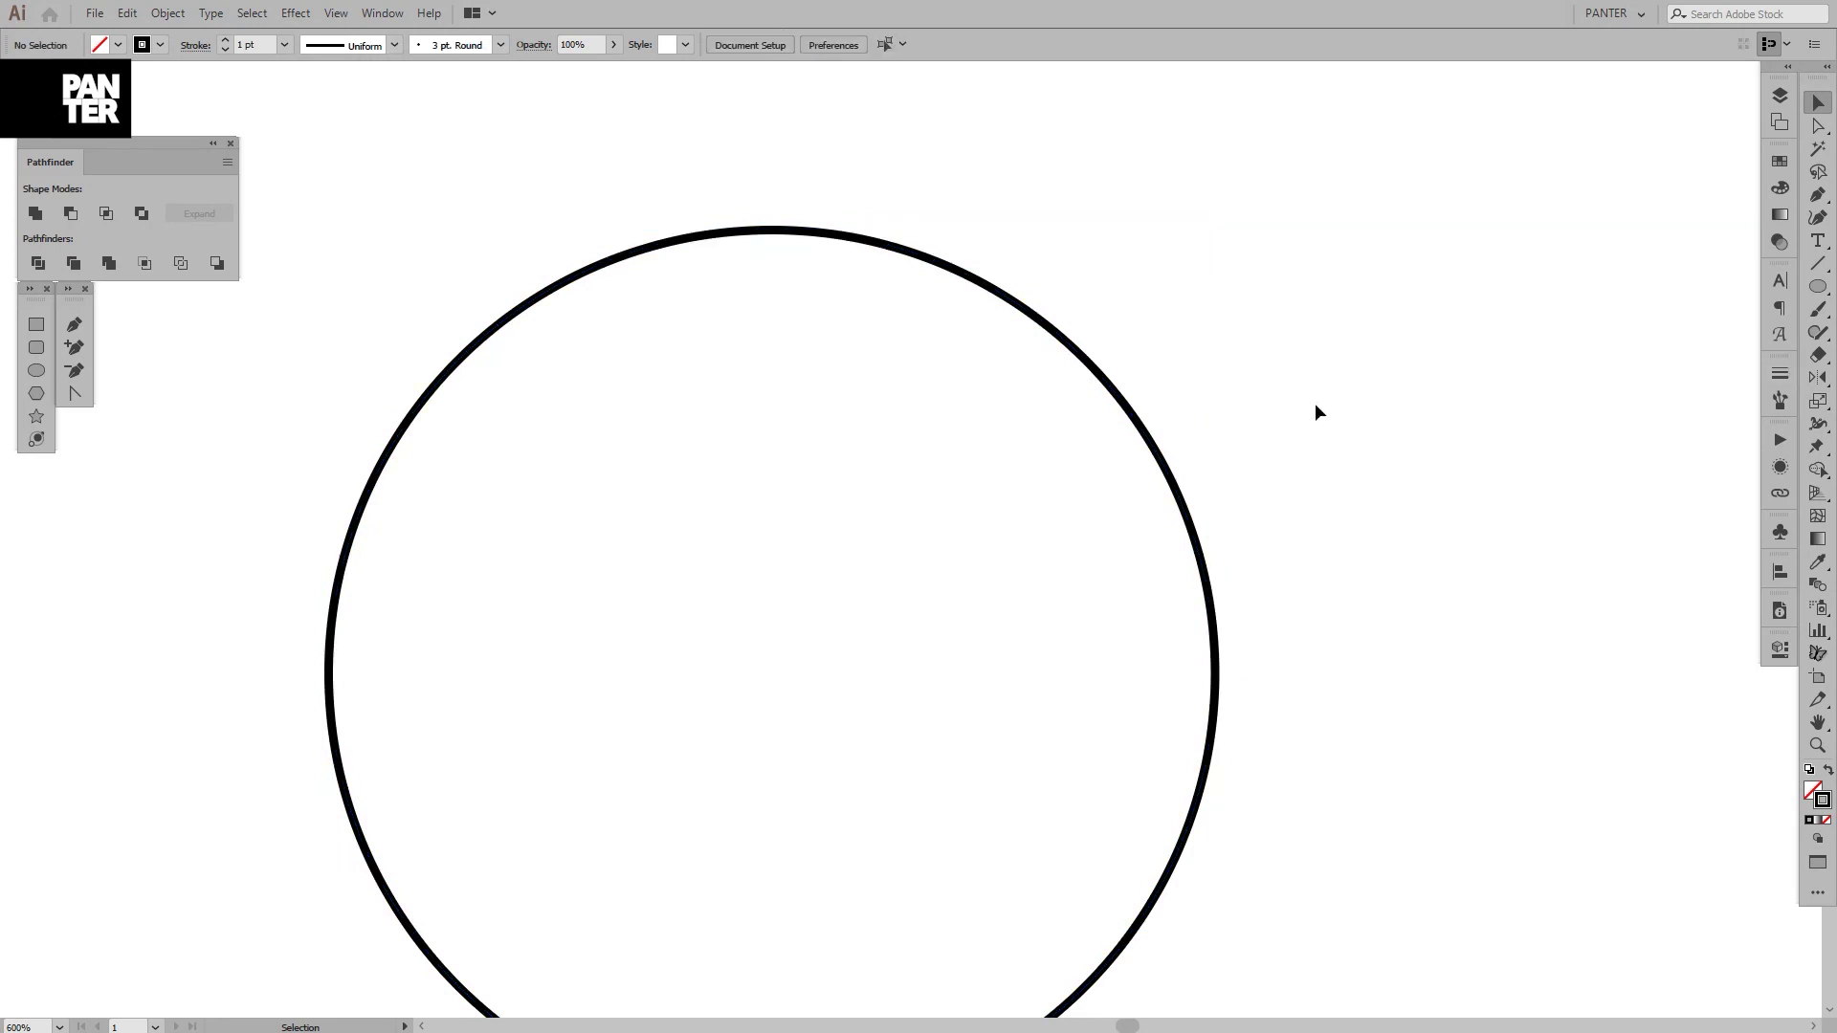
- Pull only the circle's top anchor point straight up to about Y -68.5 px with Direct Selection to form an egg shape
scroll(1282, 428, "down", 3)
left_click_drag(1282, 427, 606, 852)
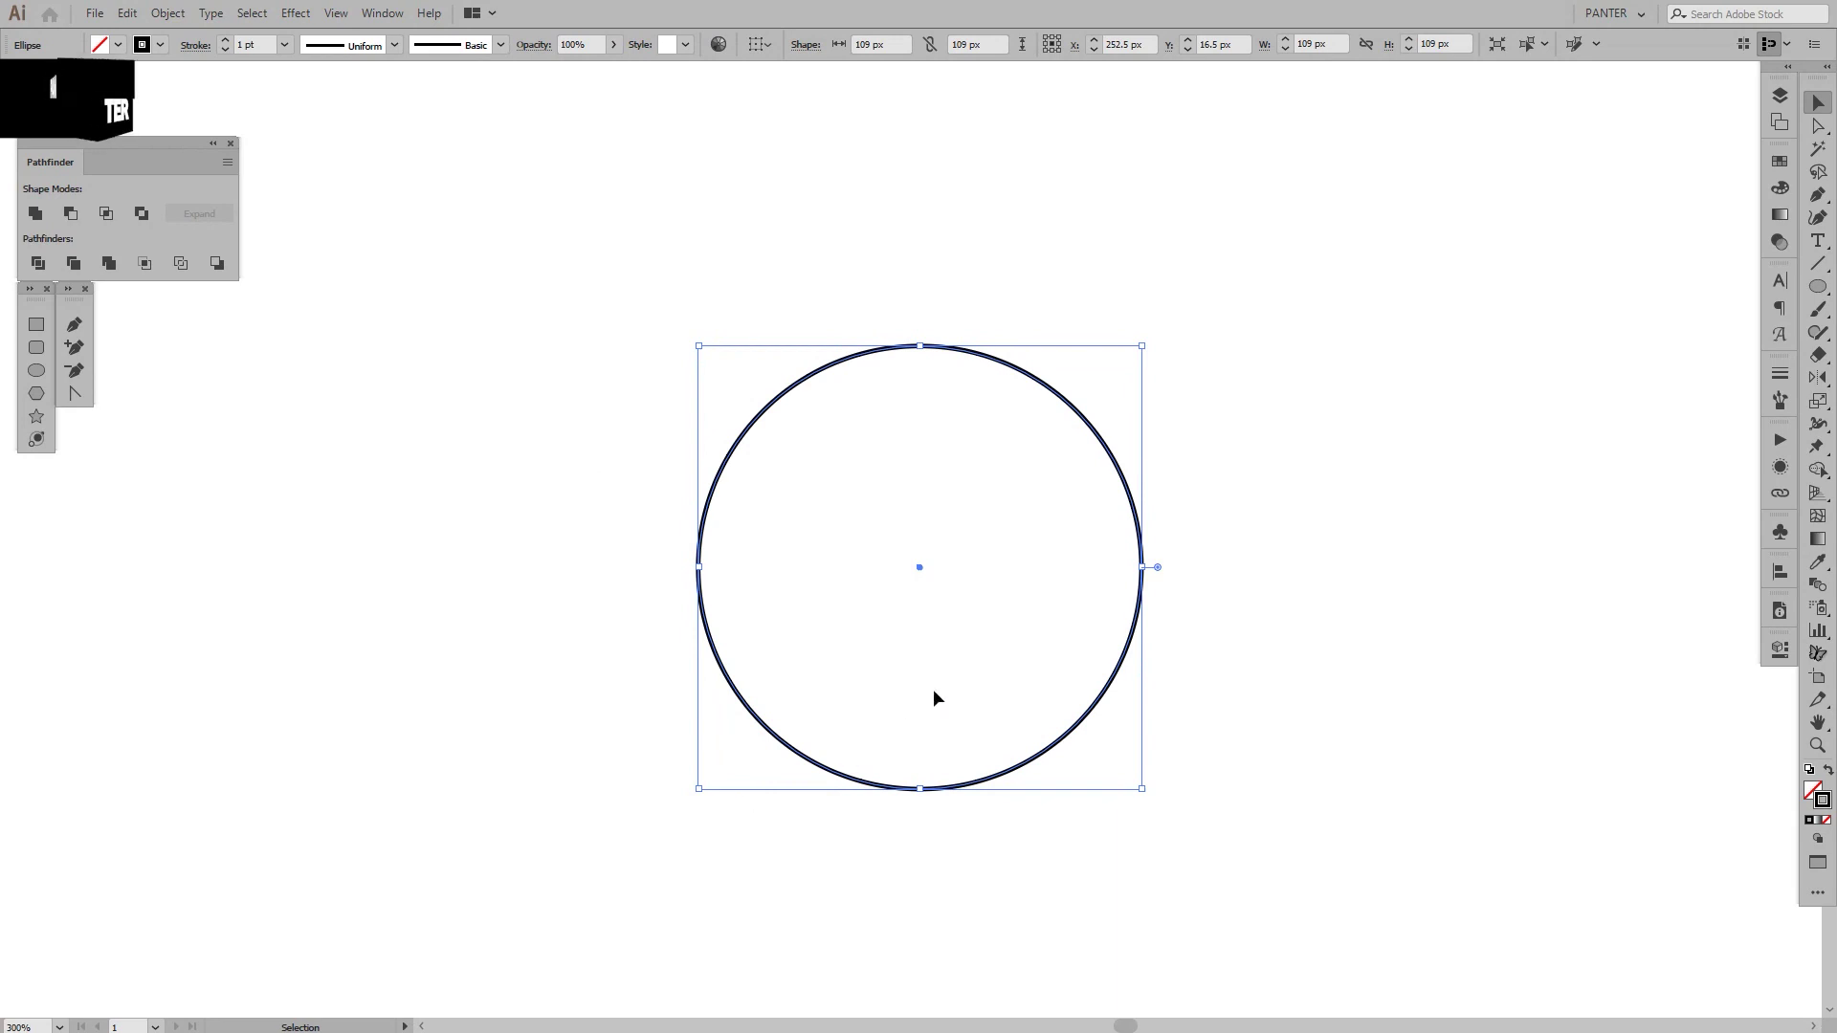
left_click_drag(987, 553, 1001, 588)
key("a")
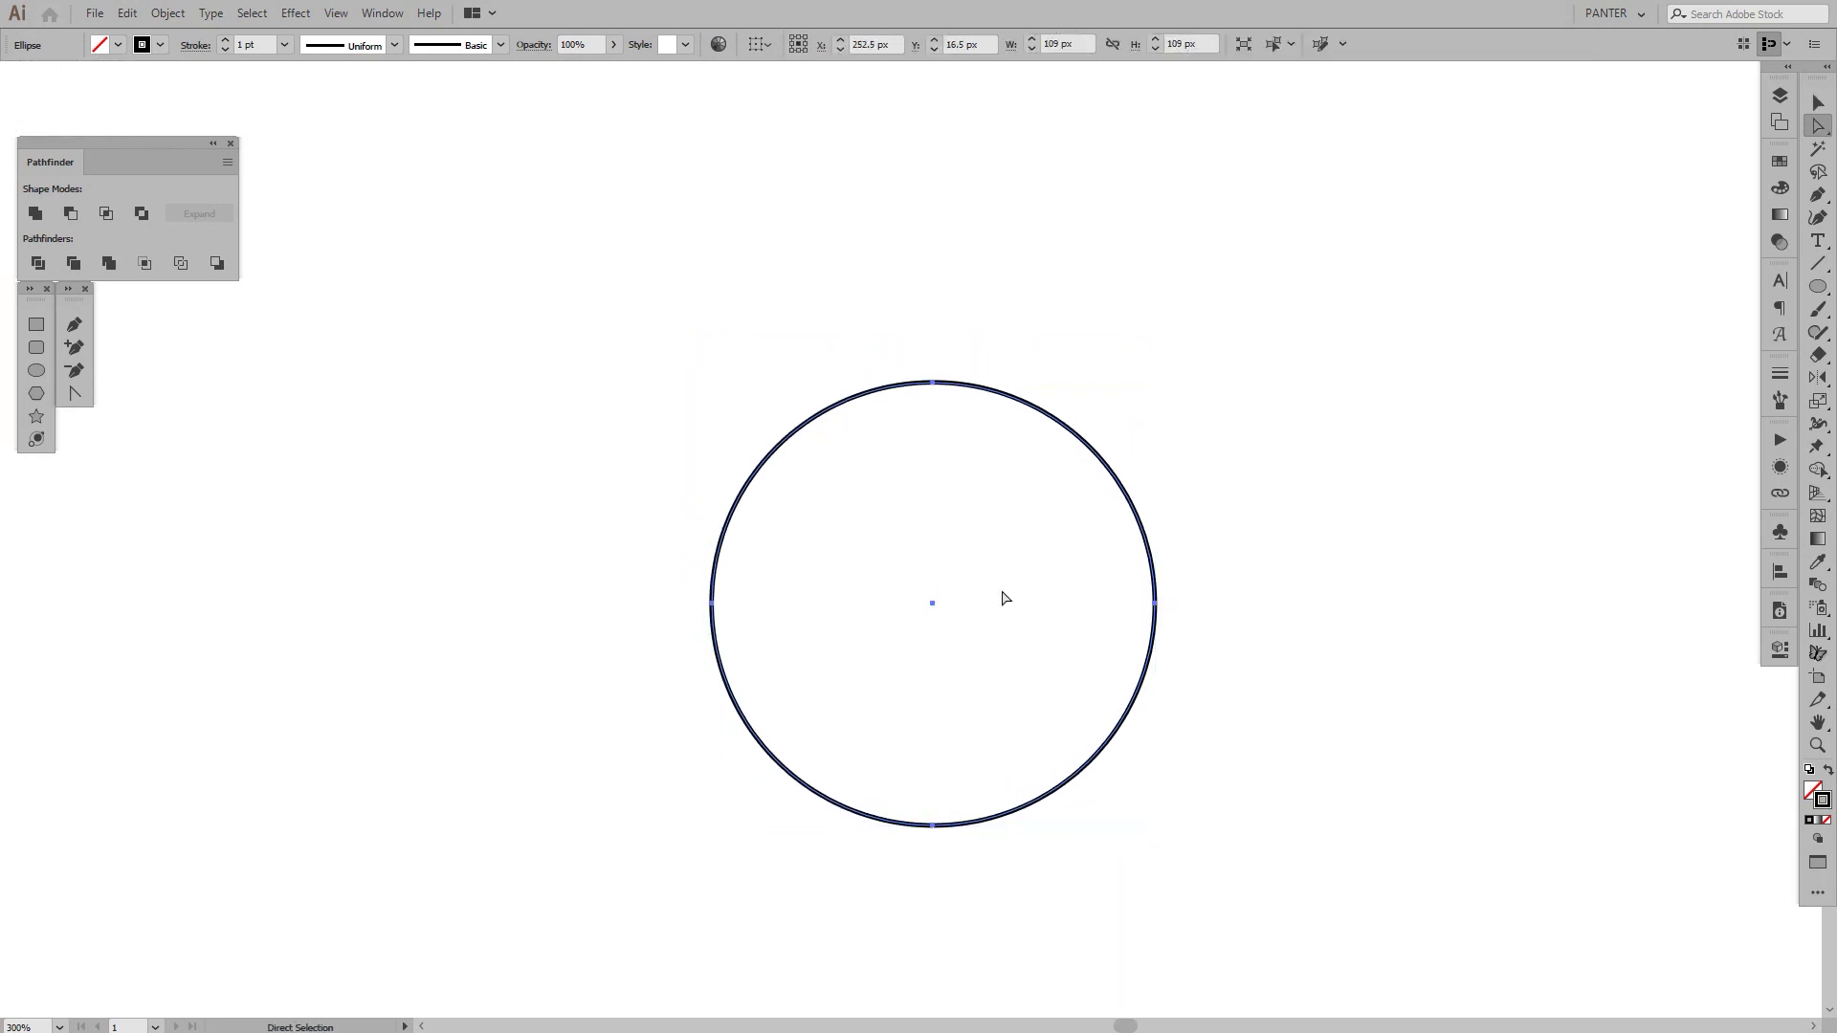
left_click(1815, 129)
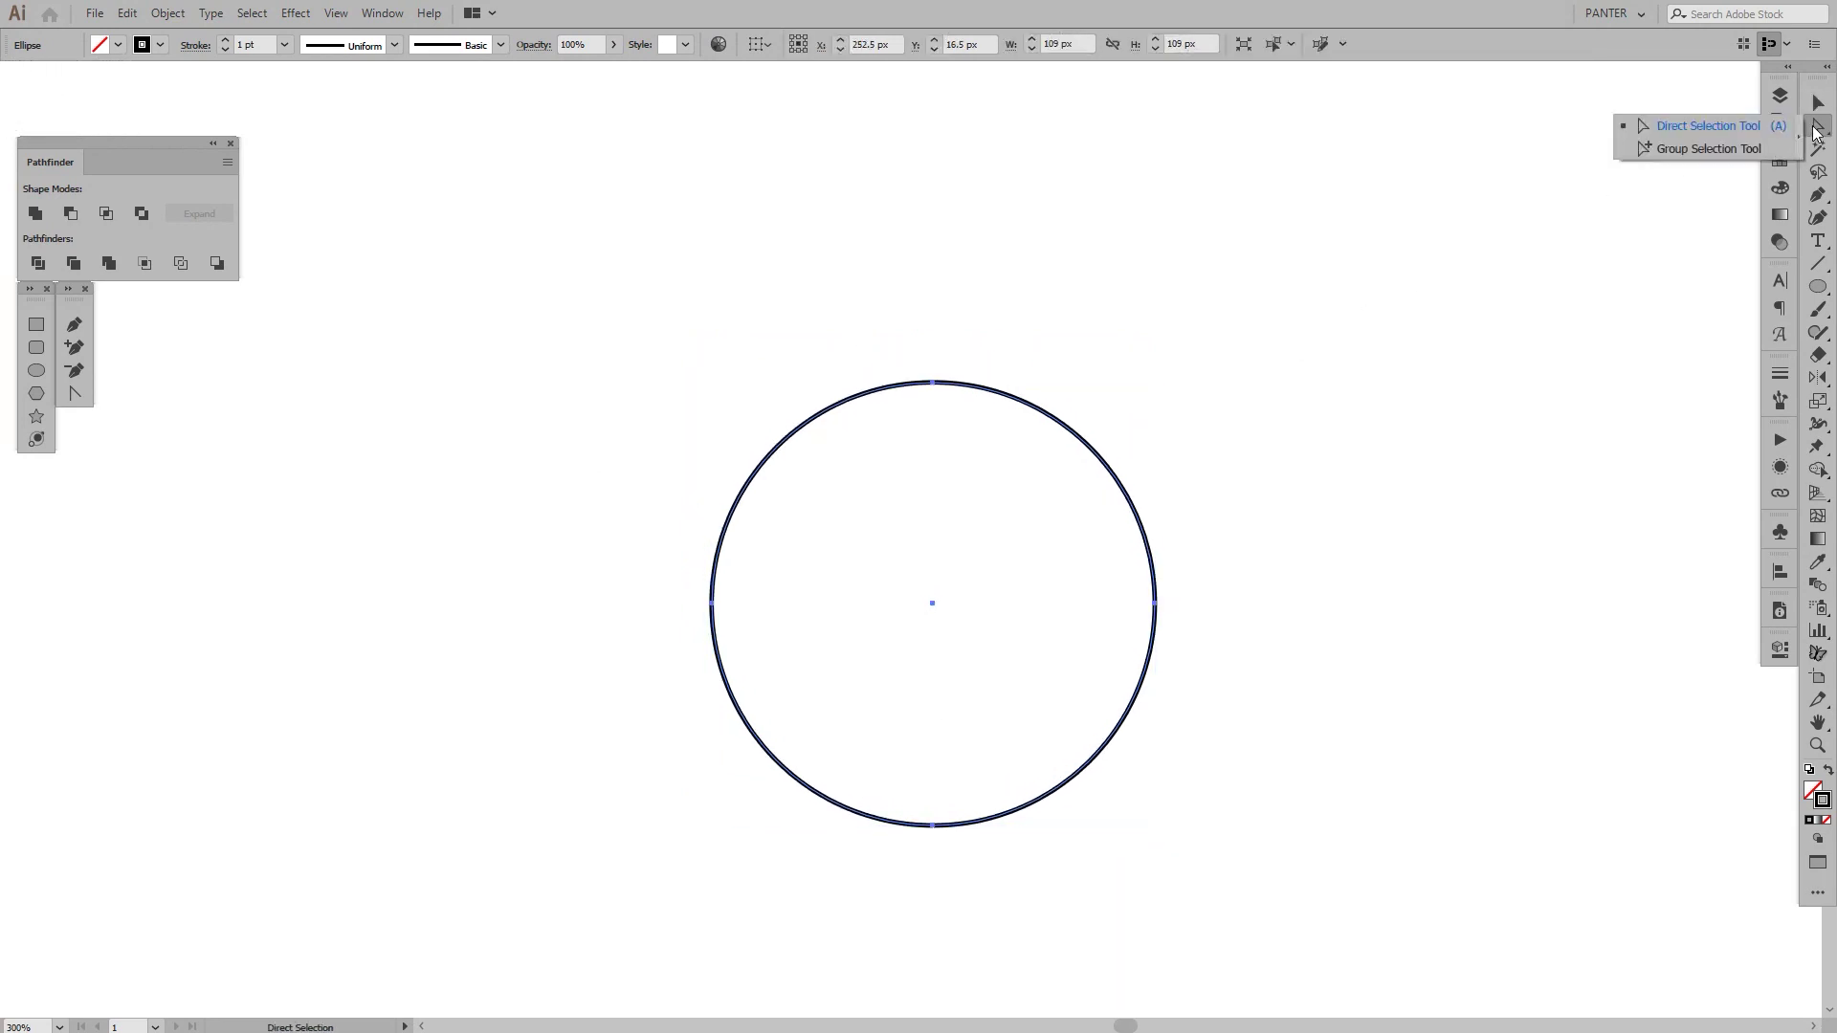
left_click(1746, 129)
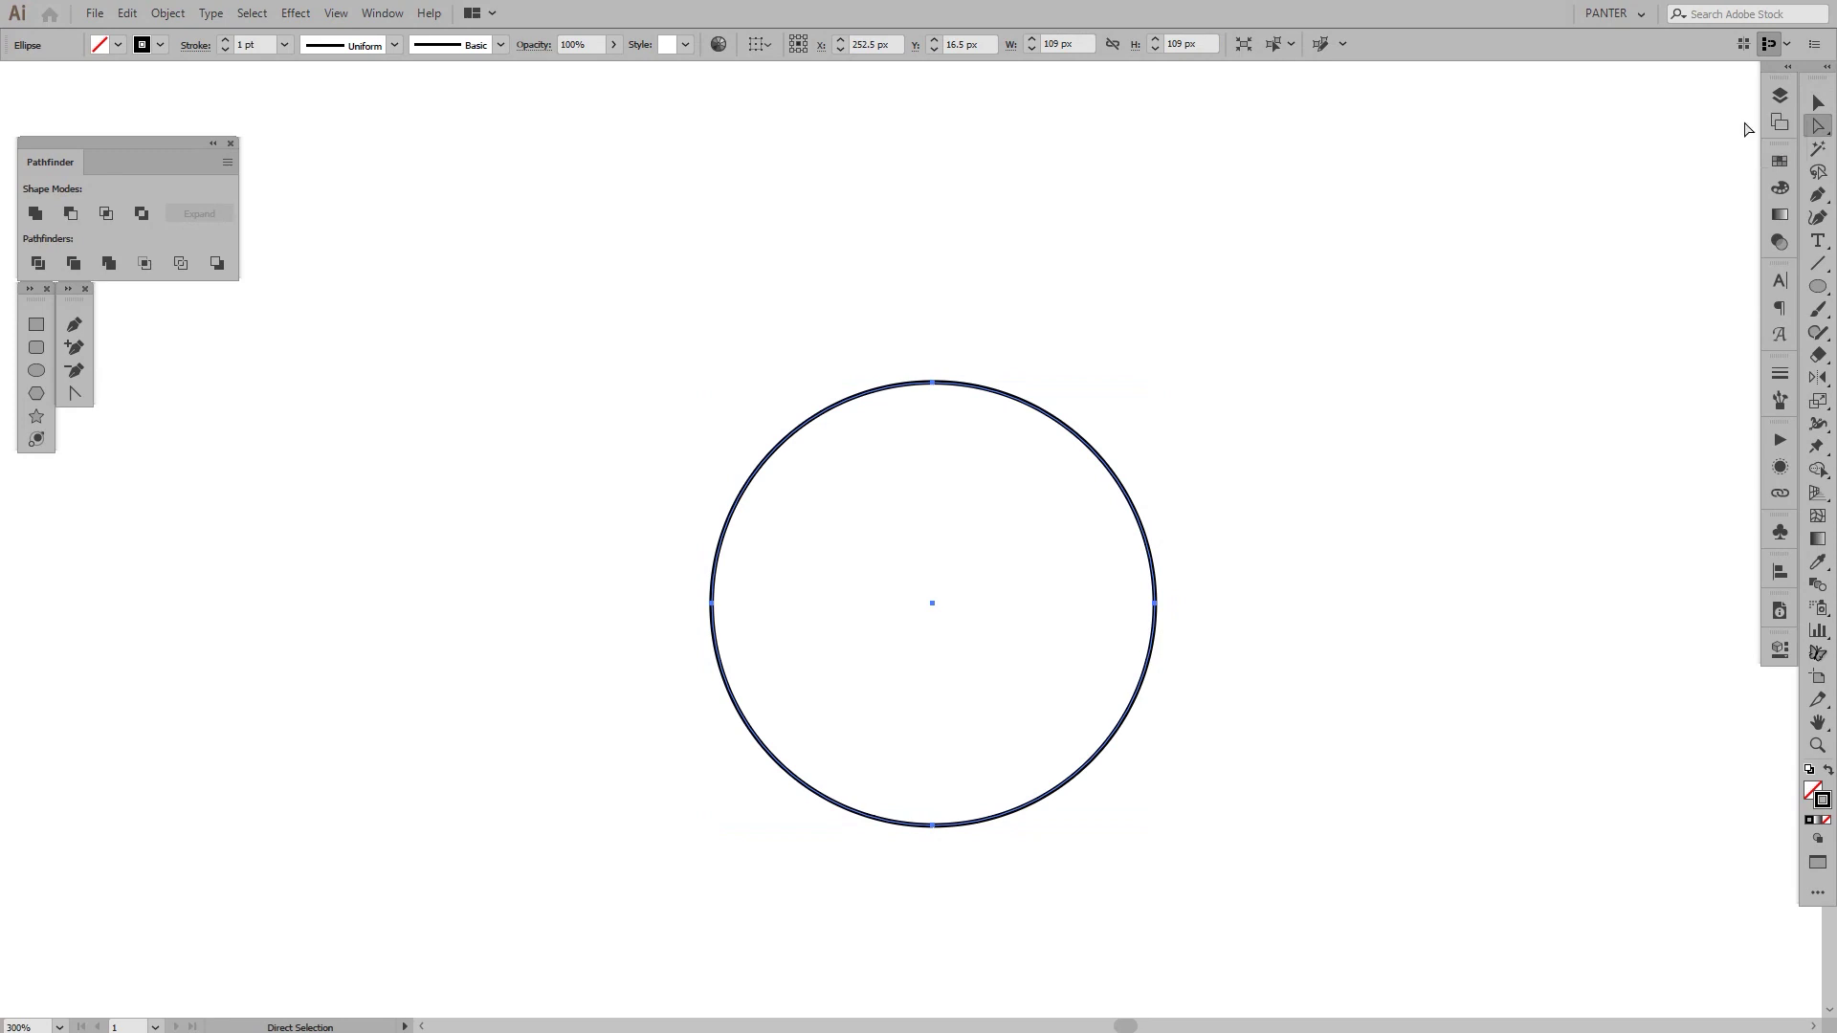
left_click_drag(1136, 295, 1113, 392)
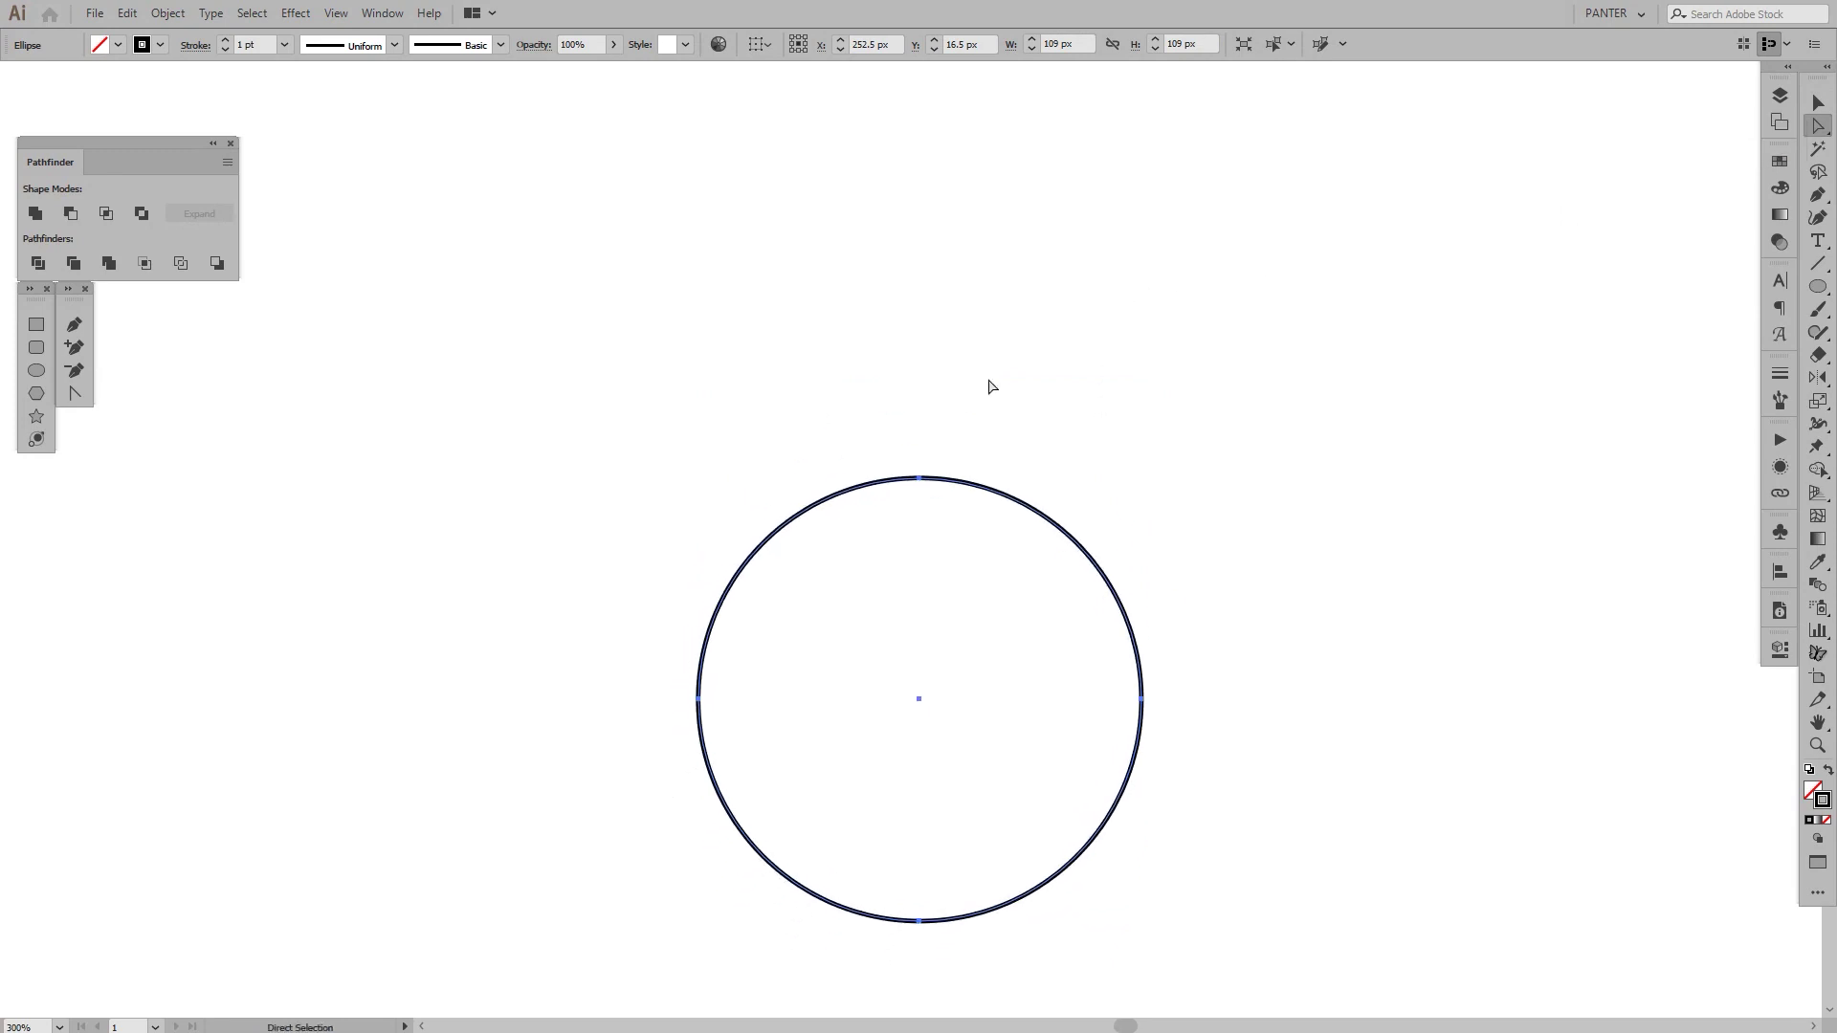
left_click_drag(990, 380, 866, 527)
left_click_drag(992, 499, 940, 379)
key("space")
left_click_drag(976, 459, 1004, 366)
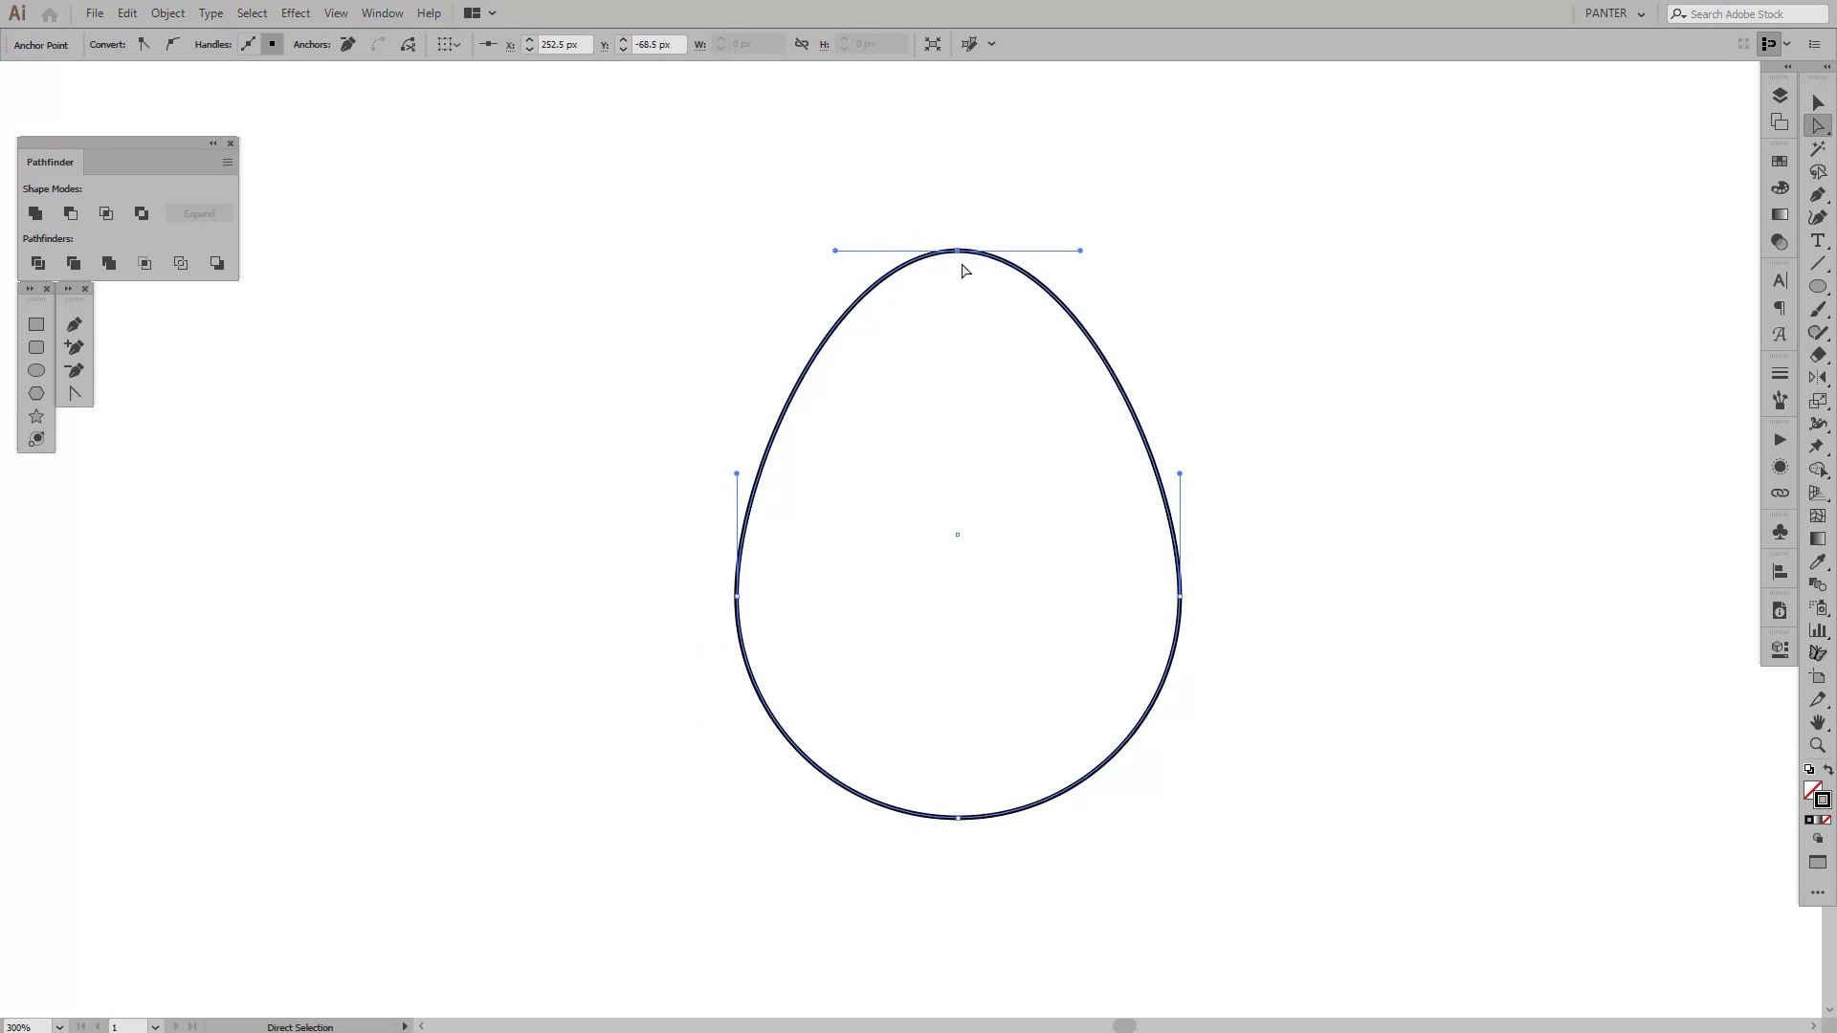
- Convert the egg's top anchor point into a sharp corner with the Anchor Point tool to form a teardrop, then deselect it
left_click(75, 393)
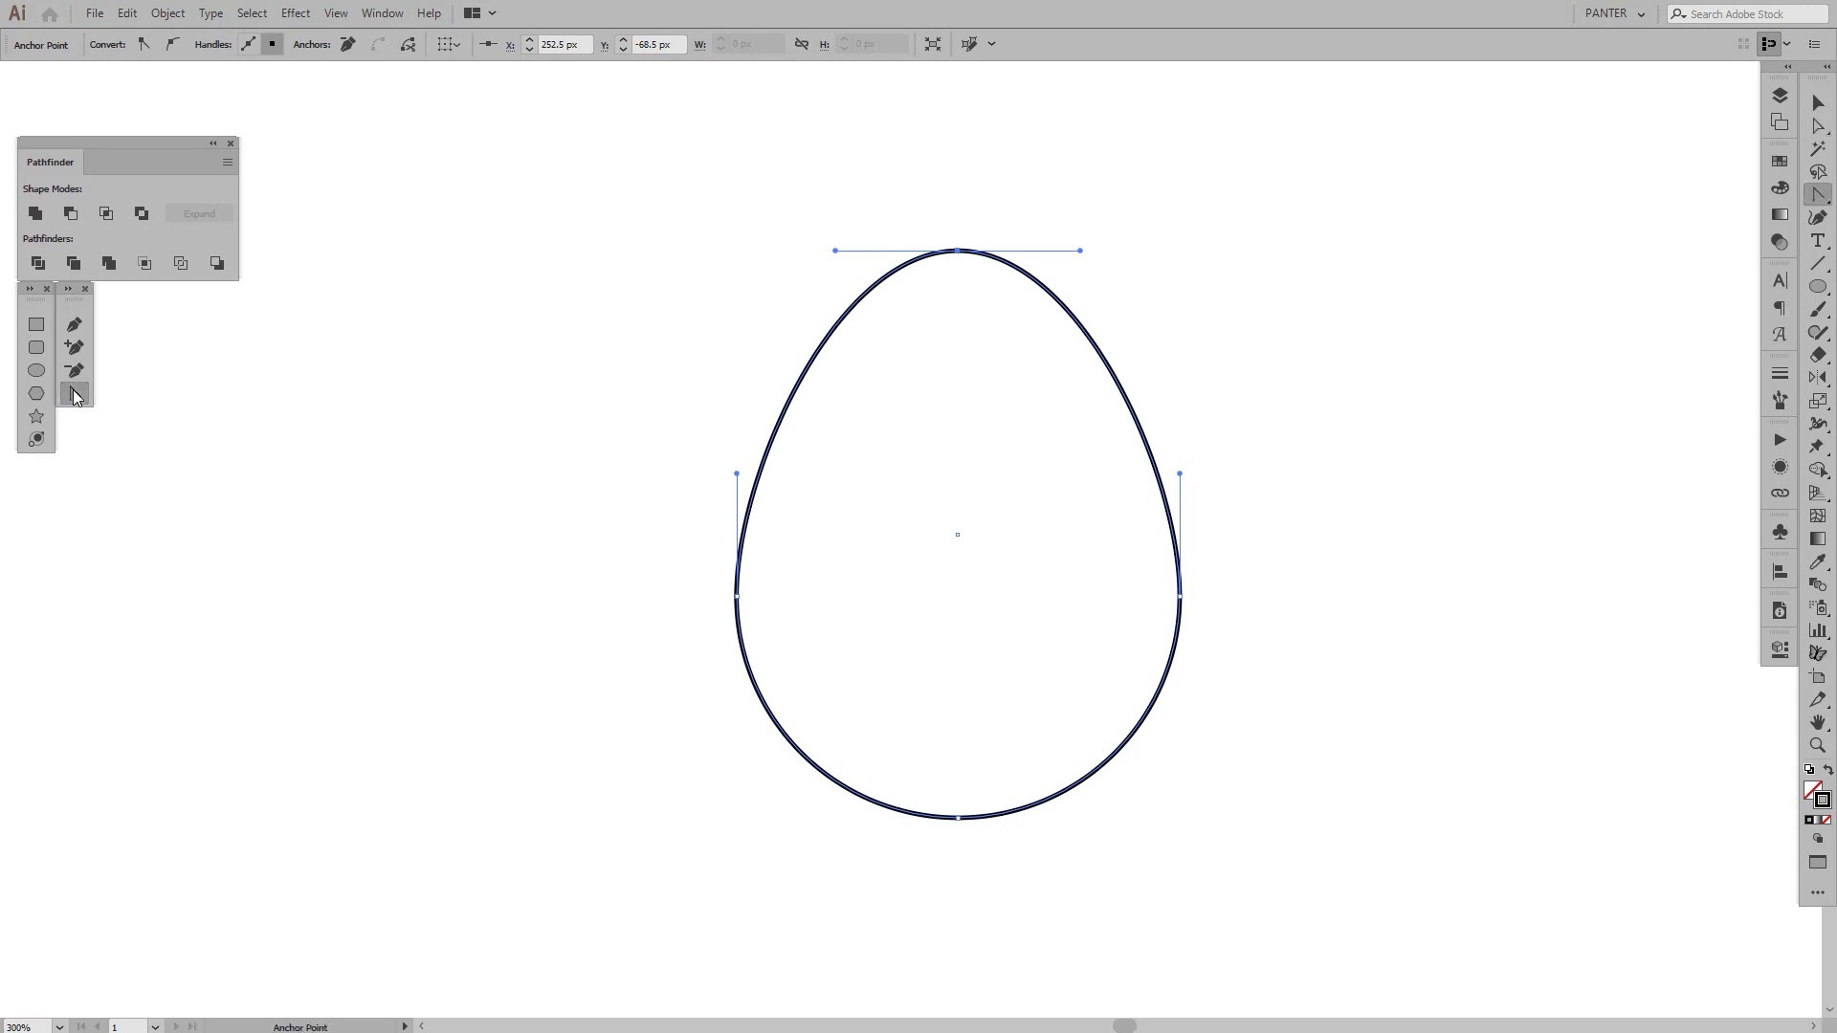
left_click(1817, 198)
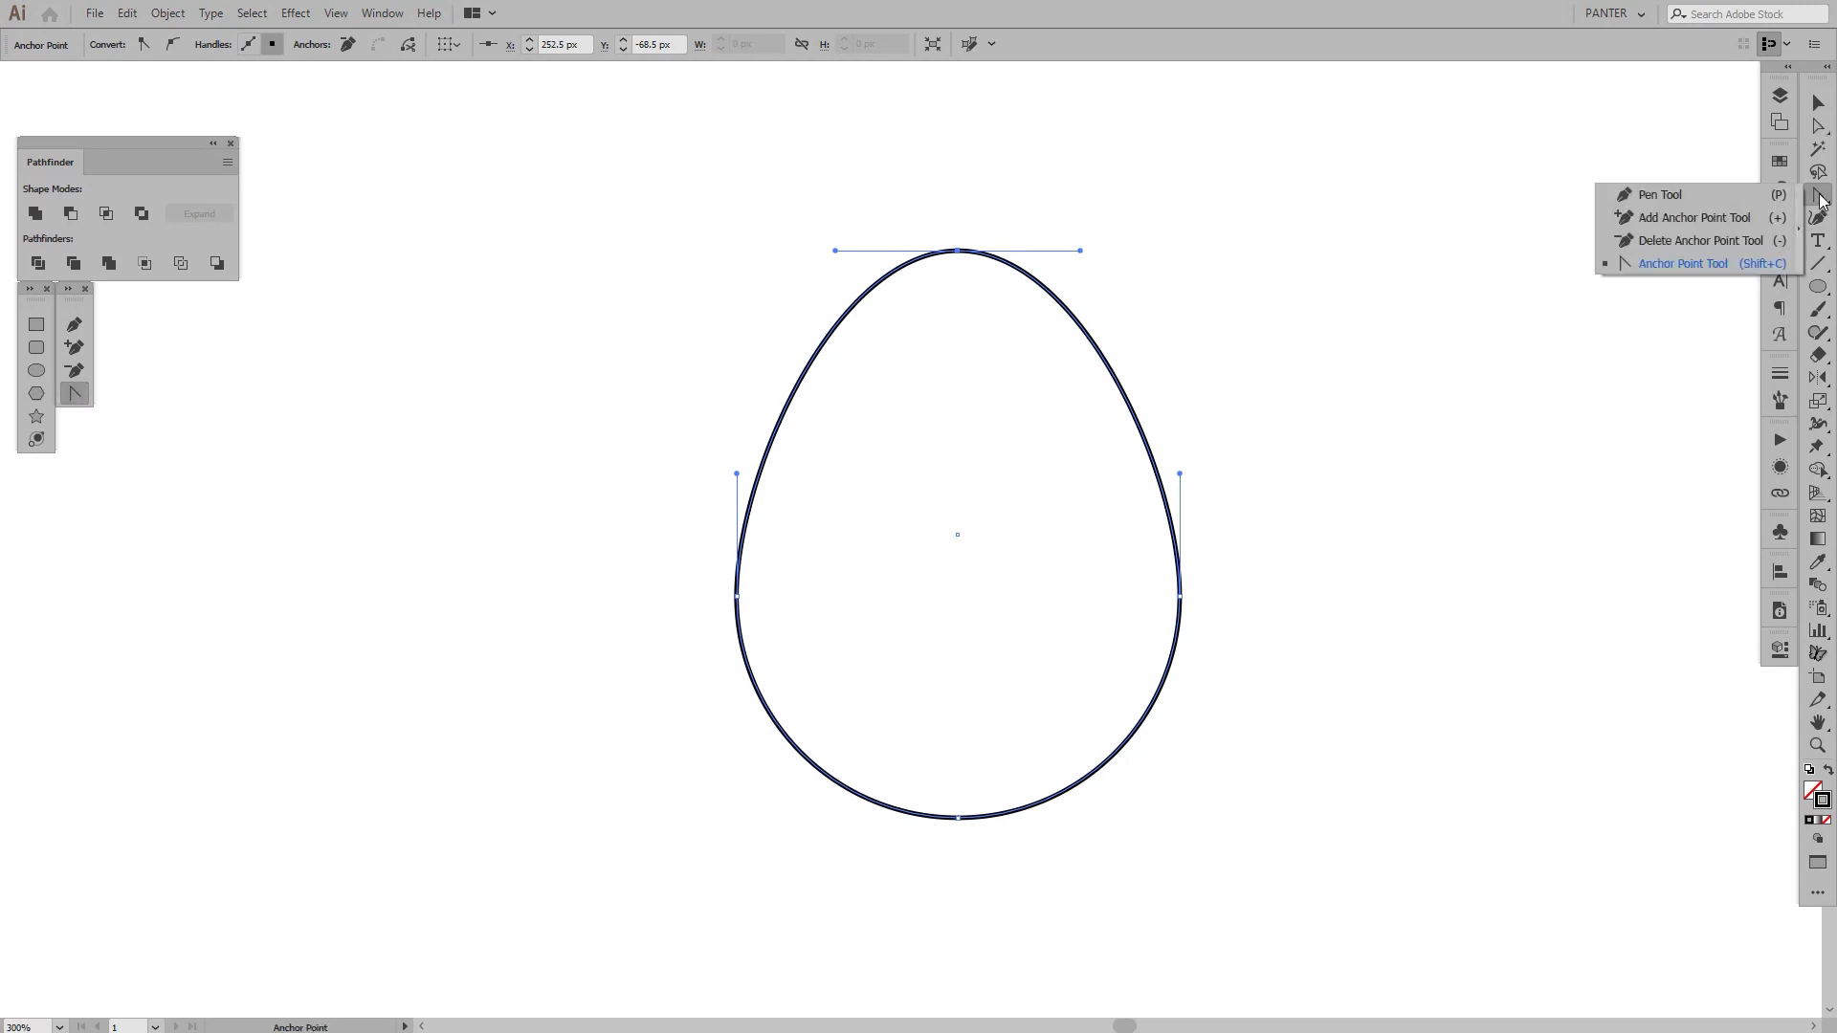
left_click(1775, 266)
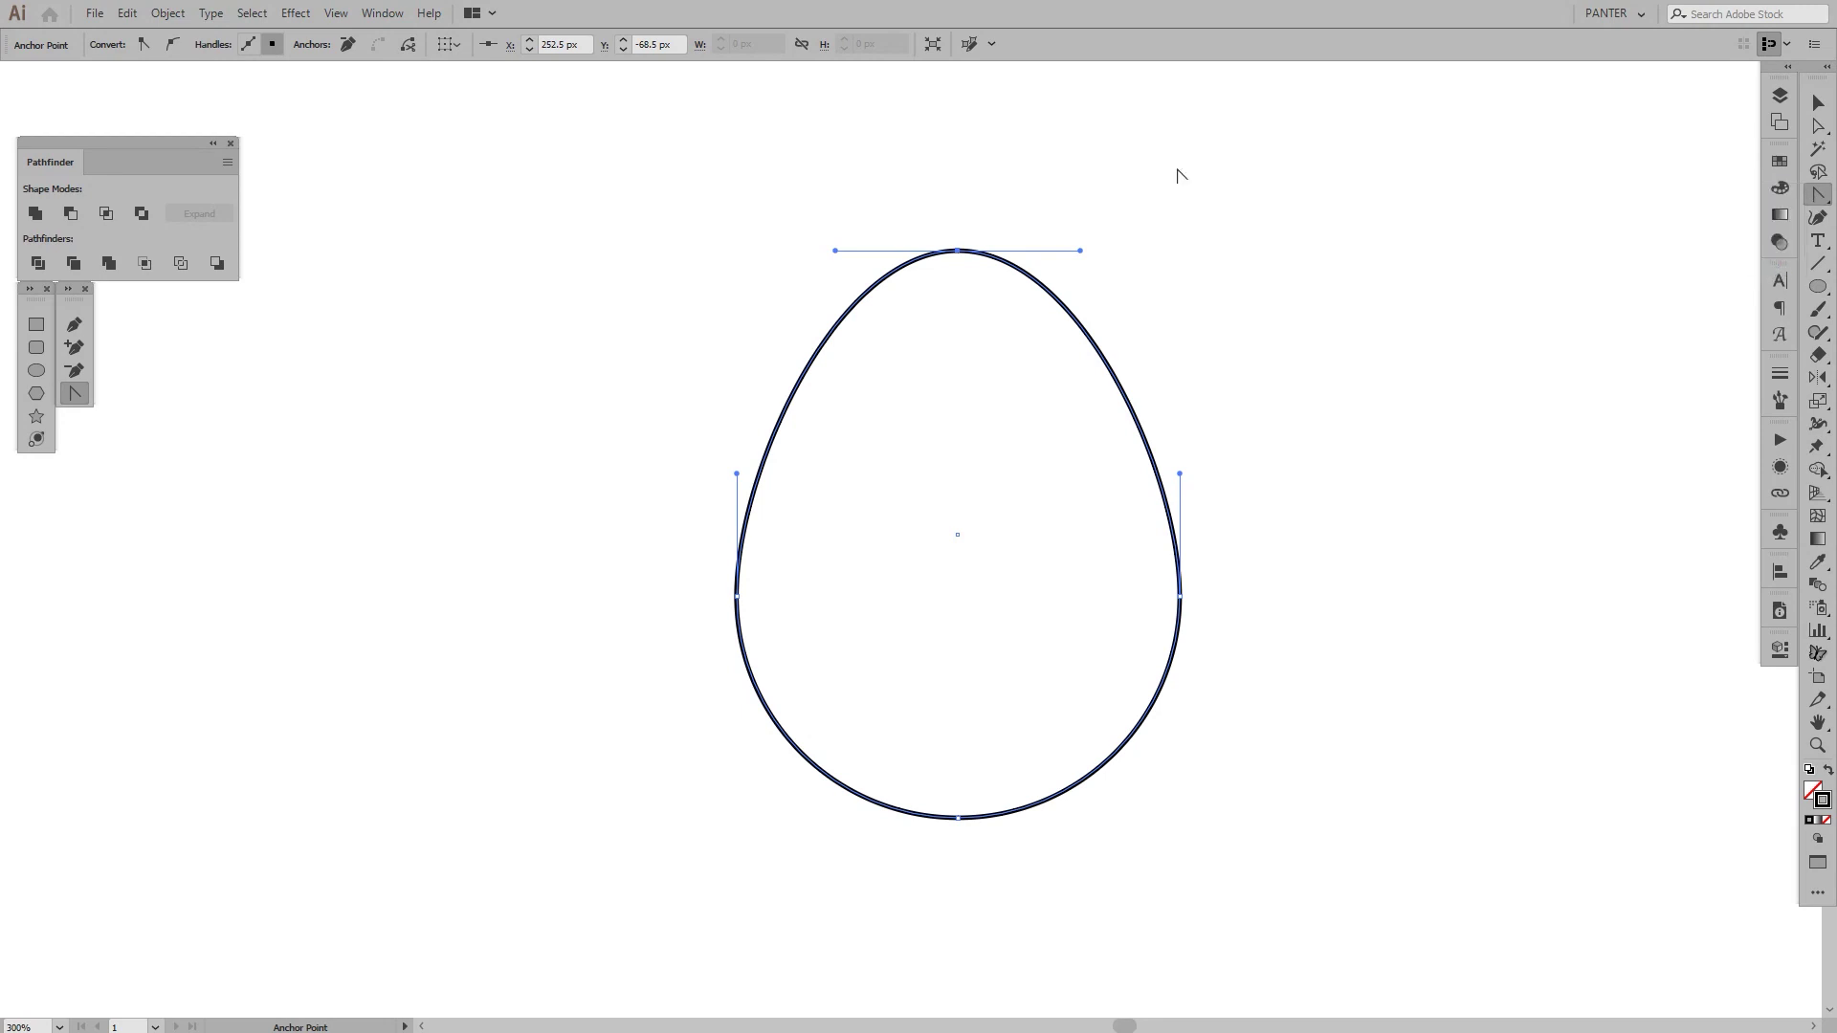
left_click(958, 250)
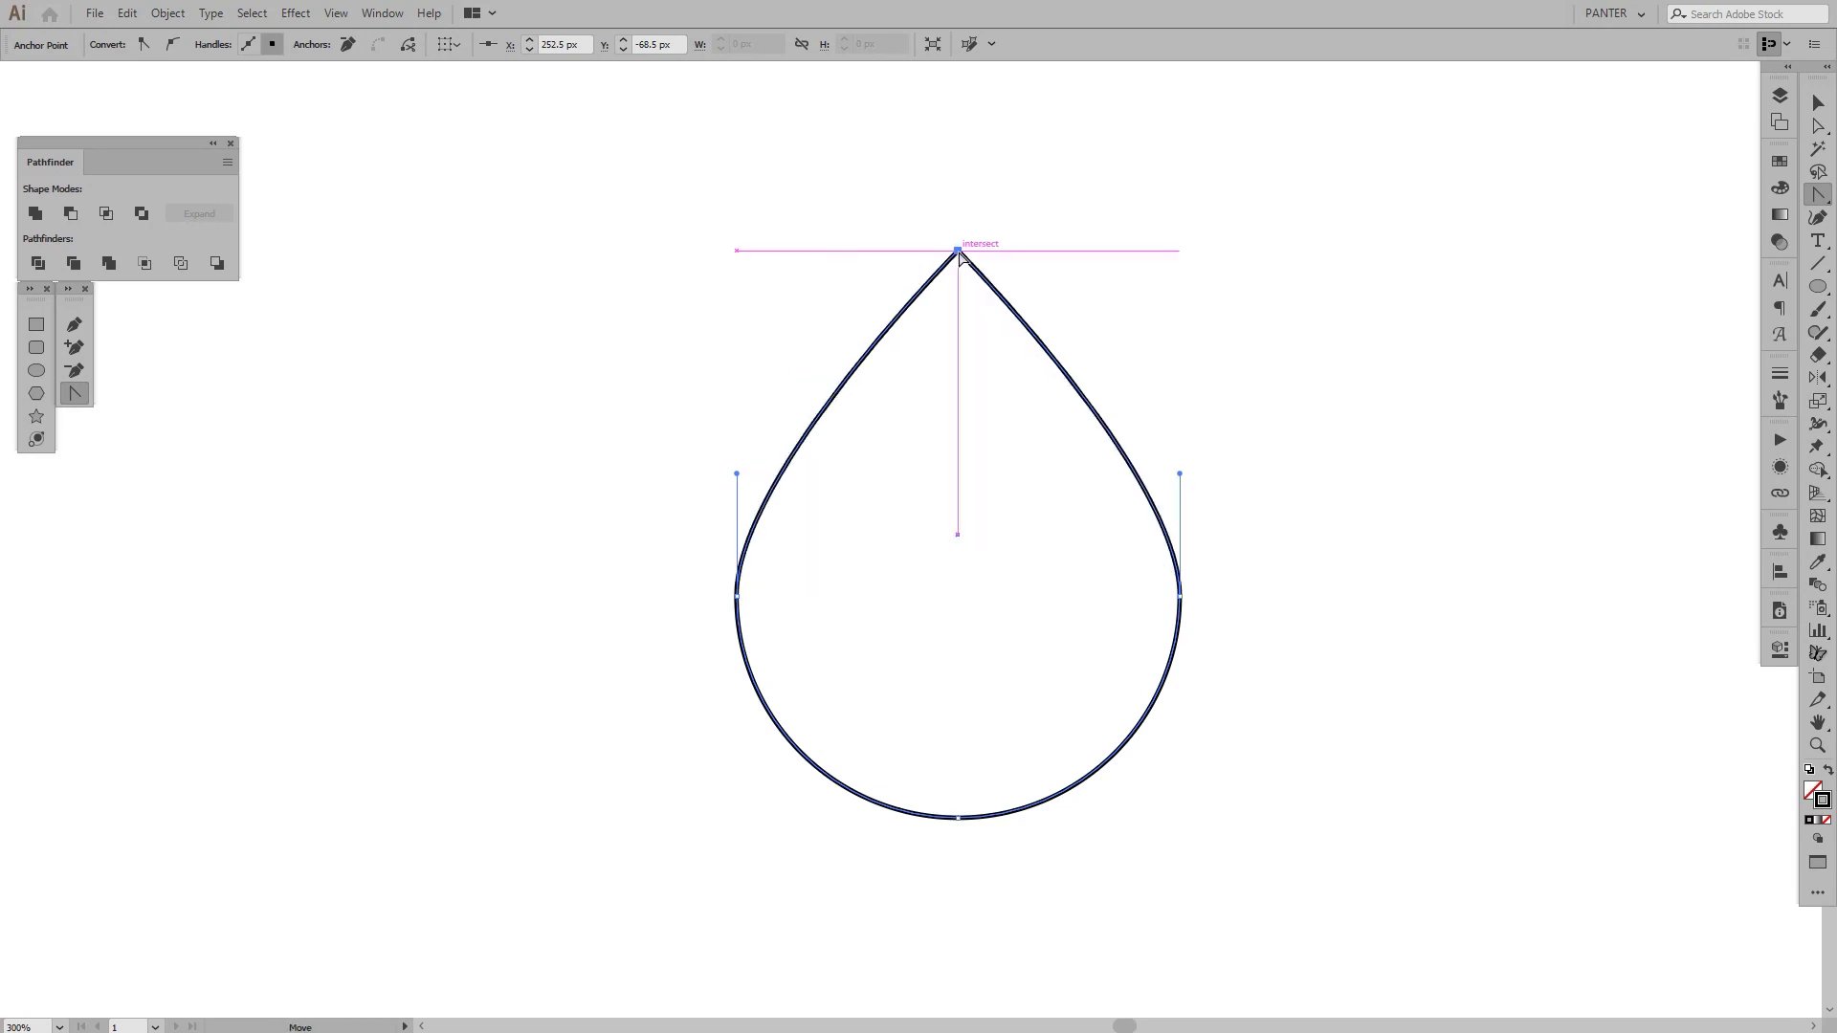
key("v")
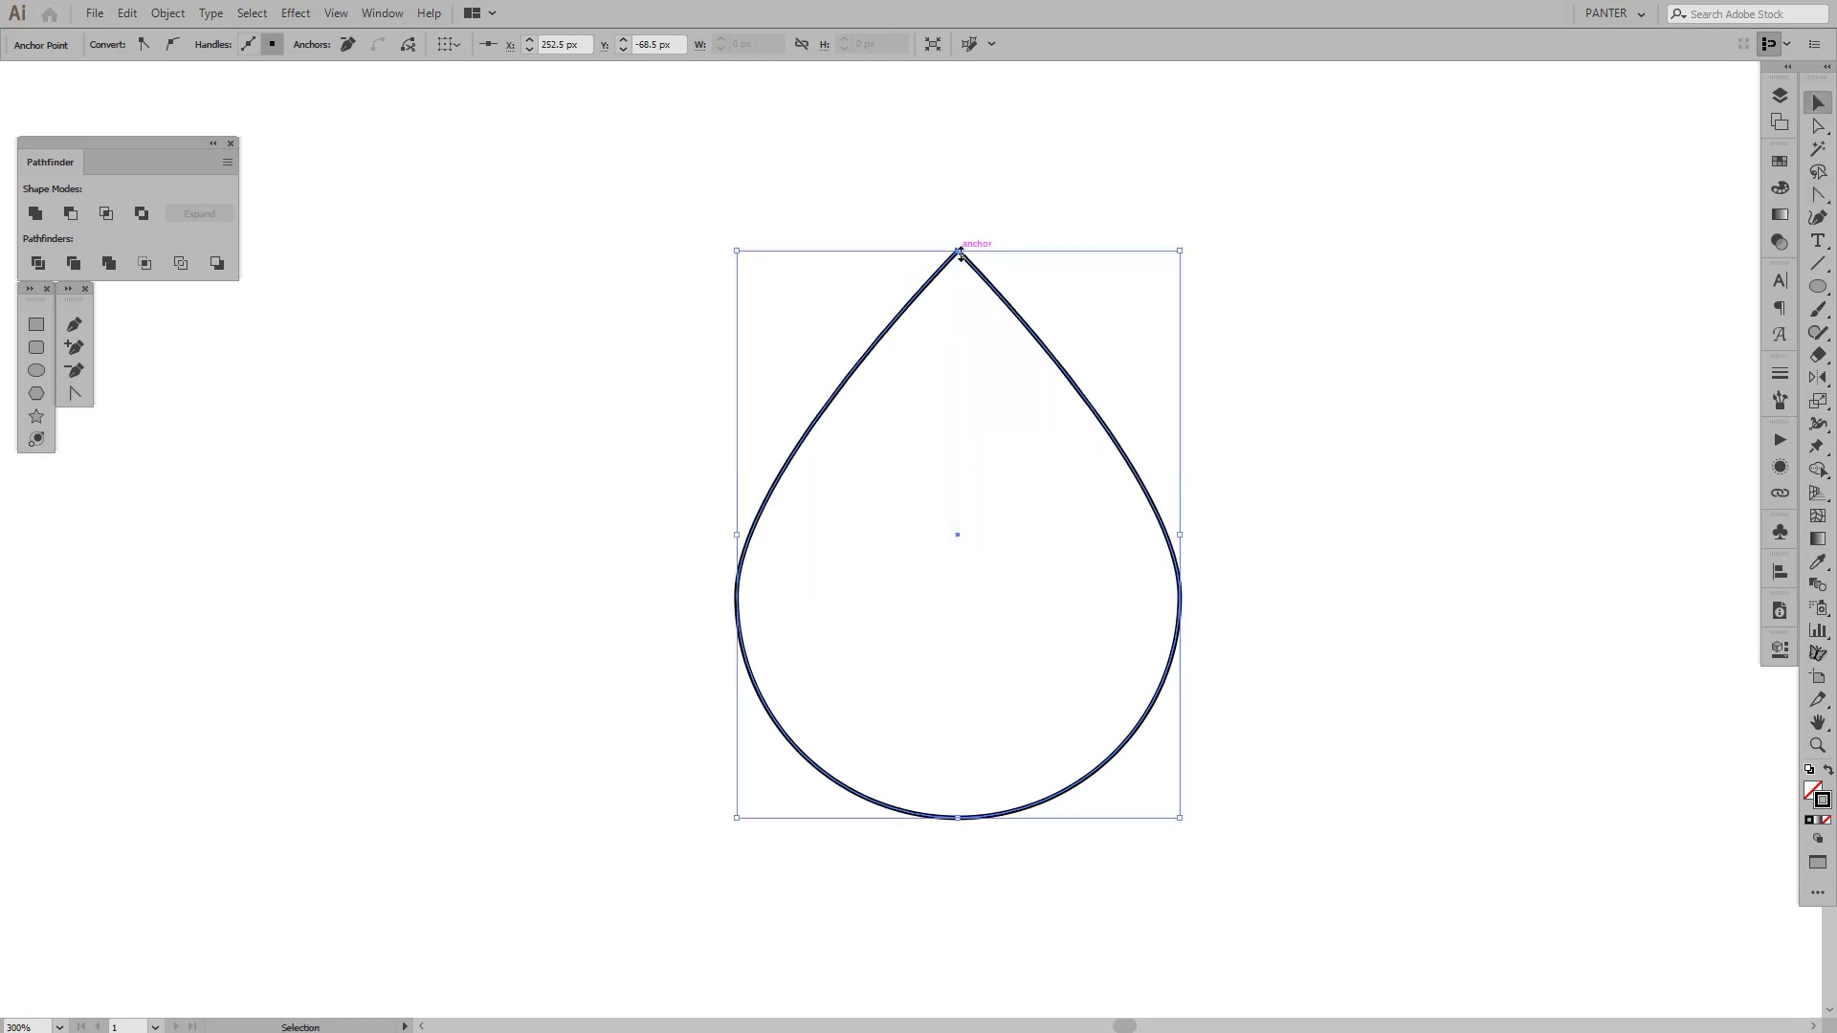
left_click(962, 281)
left_click_drag(963, 315, 955, 295)
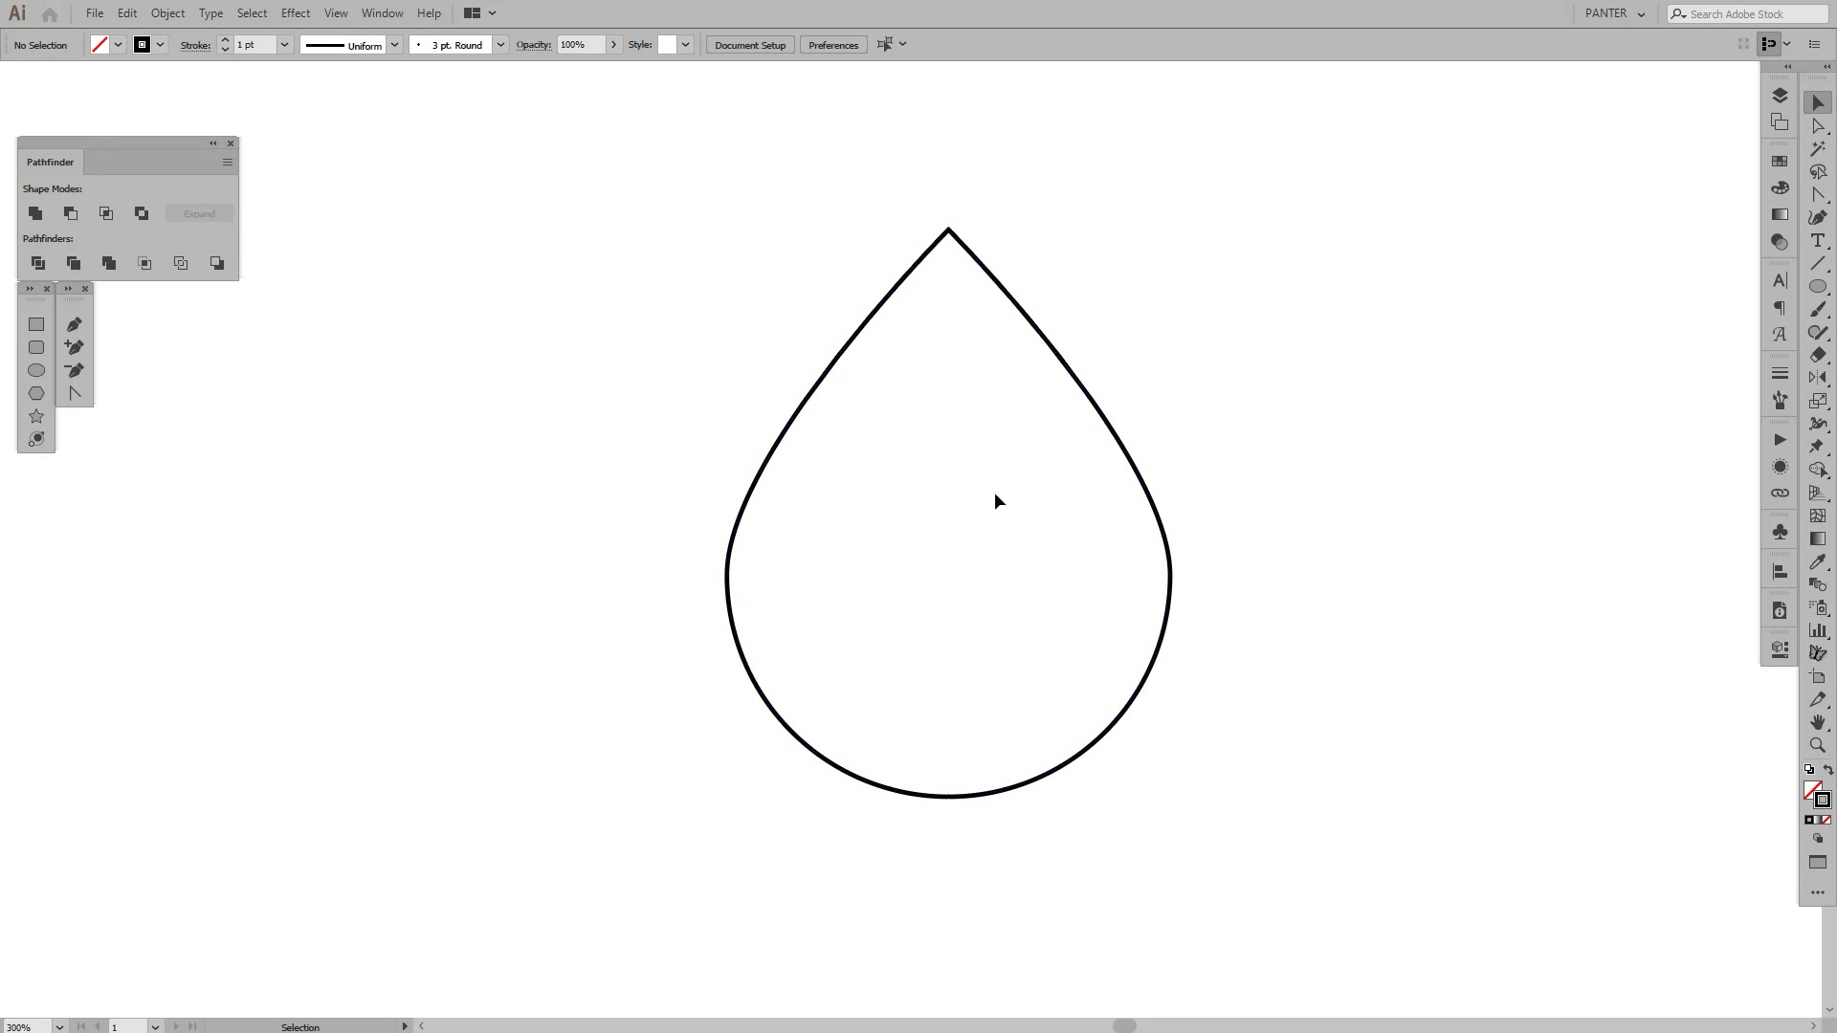
left_click_drag(1006, 458, 1003, 467)
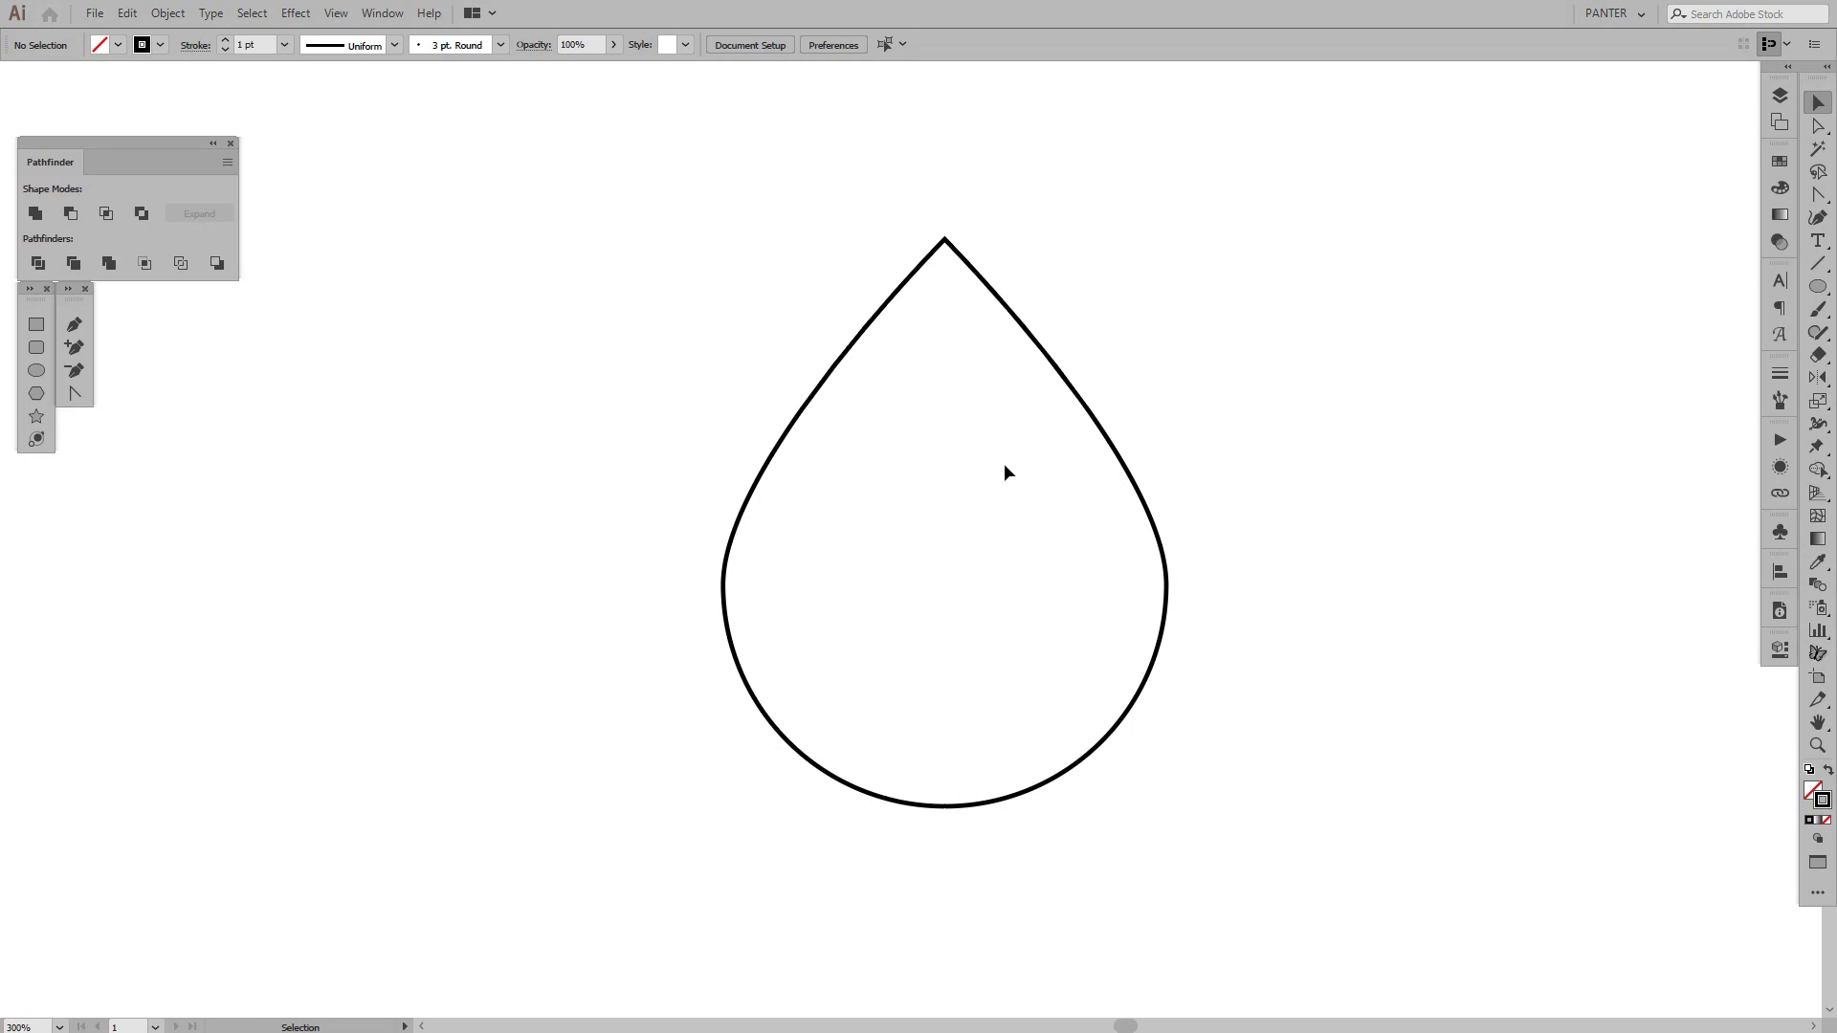
- Lengthen the upper direction handle of the teardrop's left anchor point straight up so the upper-left edge curves outward
key("a")
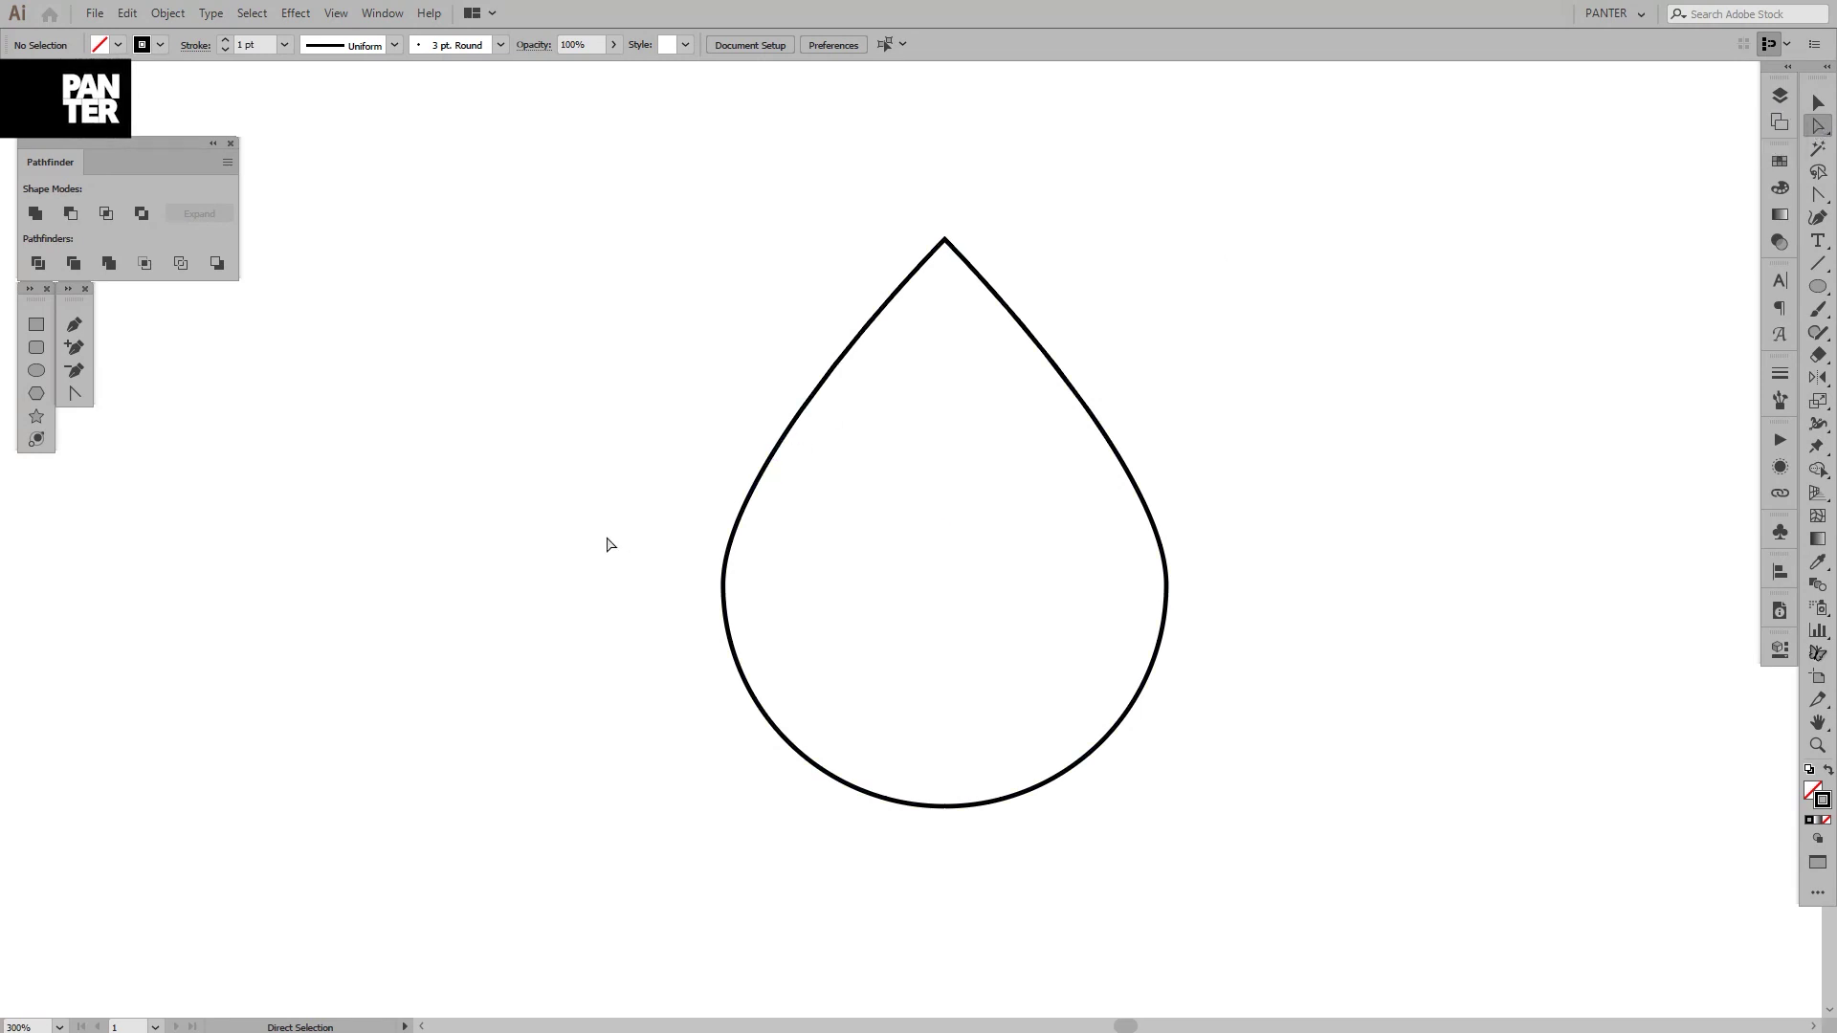
left_click_drag(606, 536, 794, 638)
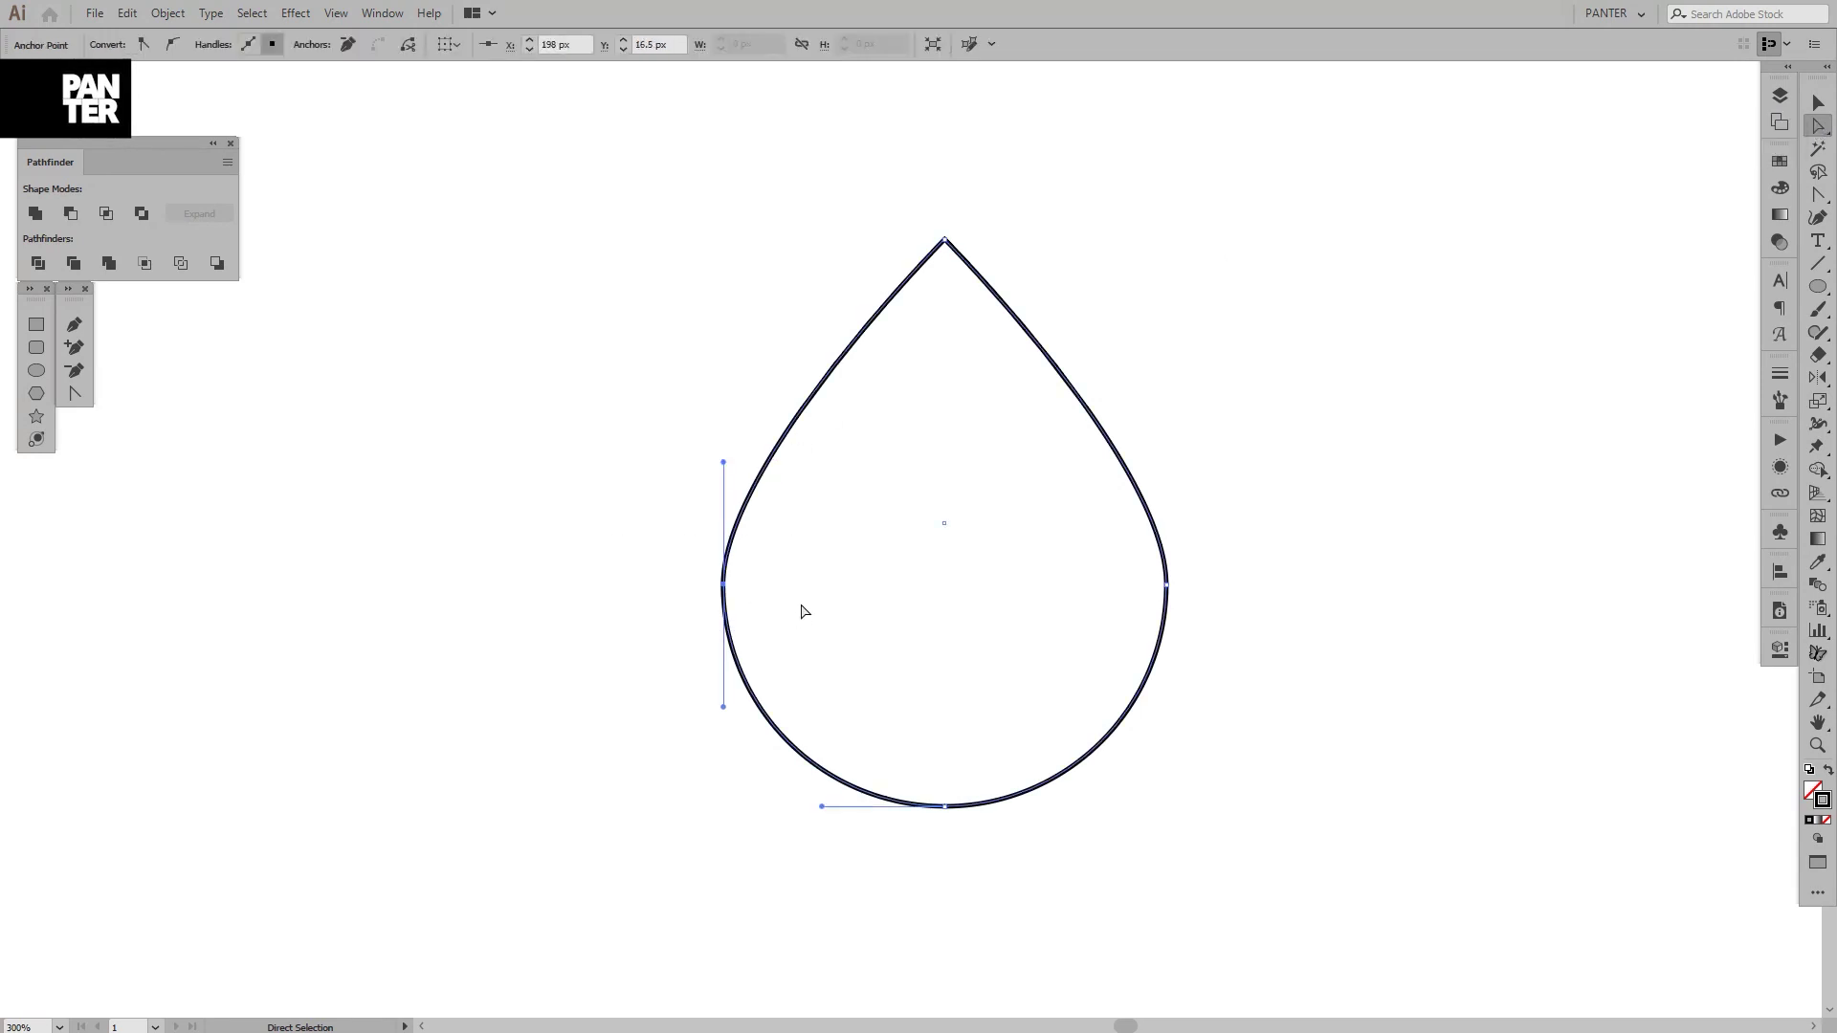
scroll(807, 615, "up", 1)
scroll(807, 616, "right", 1)
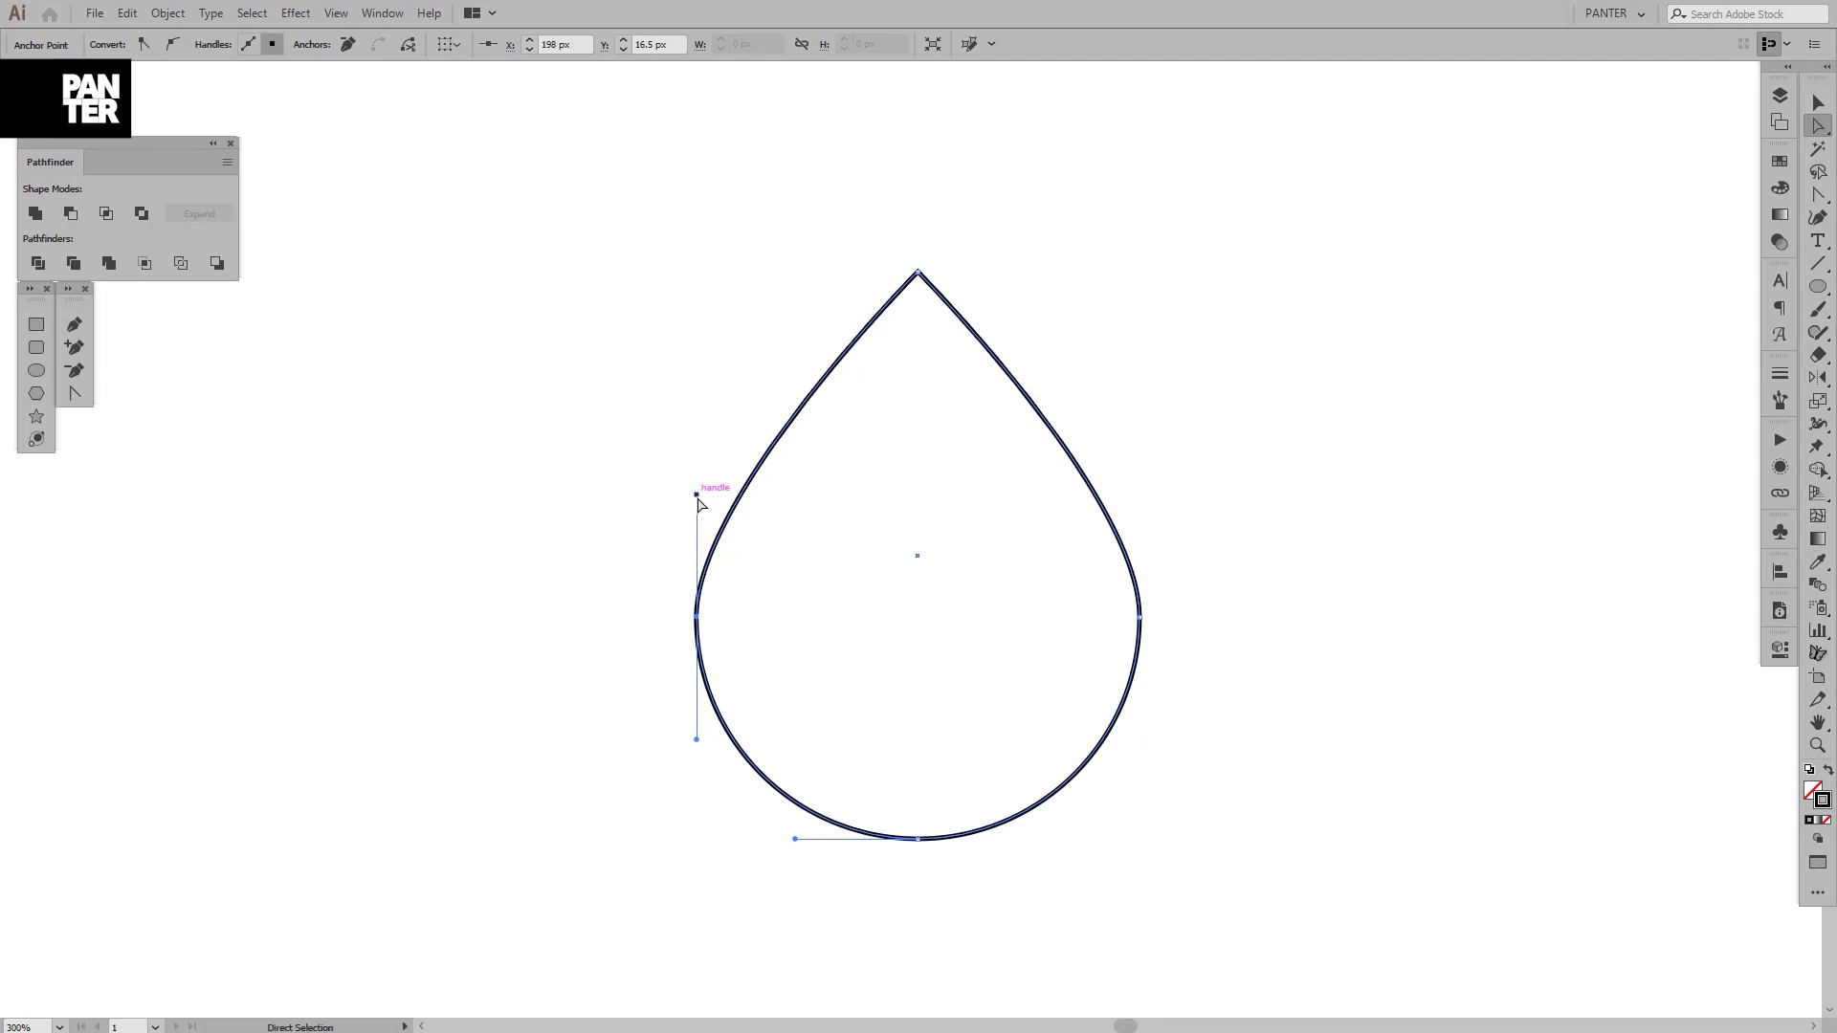
left_click_drag(696, 495, 701, 422)
scroll(842, 517, "down", 2)
left_click(873, 523)
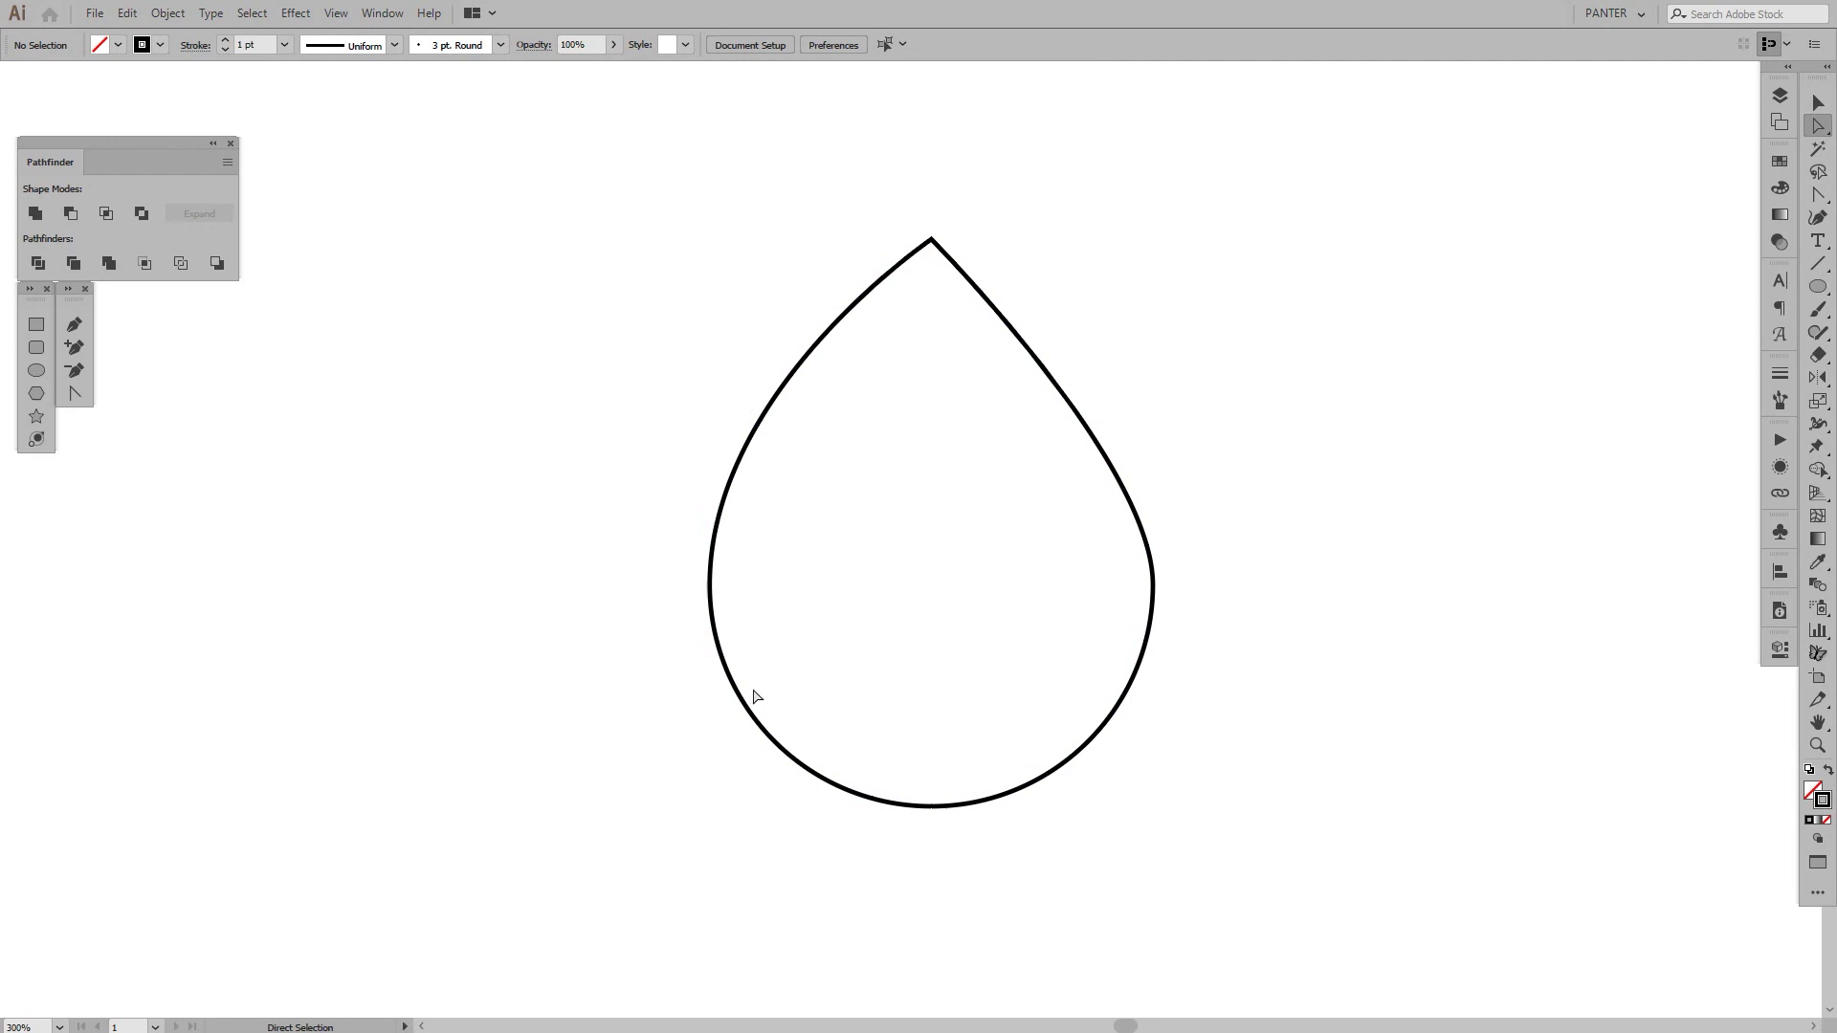
- Examine the teardrop's outline and compare the direction handles of its right and left anchor points
scroll(853, 698, "down", 3)
left_click_drag(1070, 648, 1080, 530)
scroll(976, 517, "up", 2)
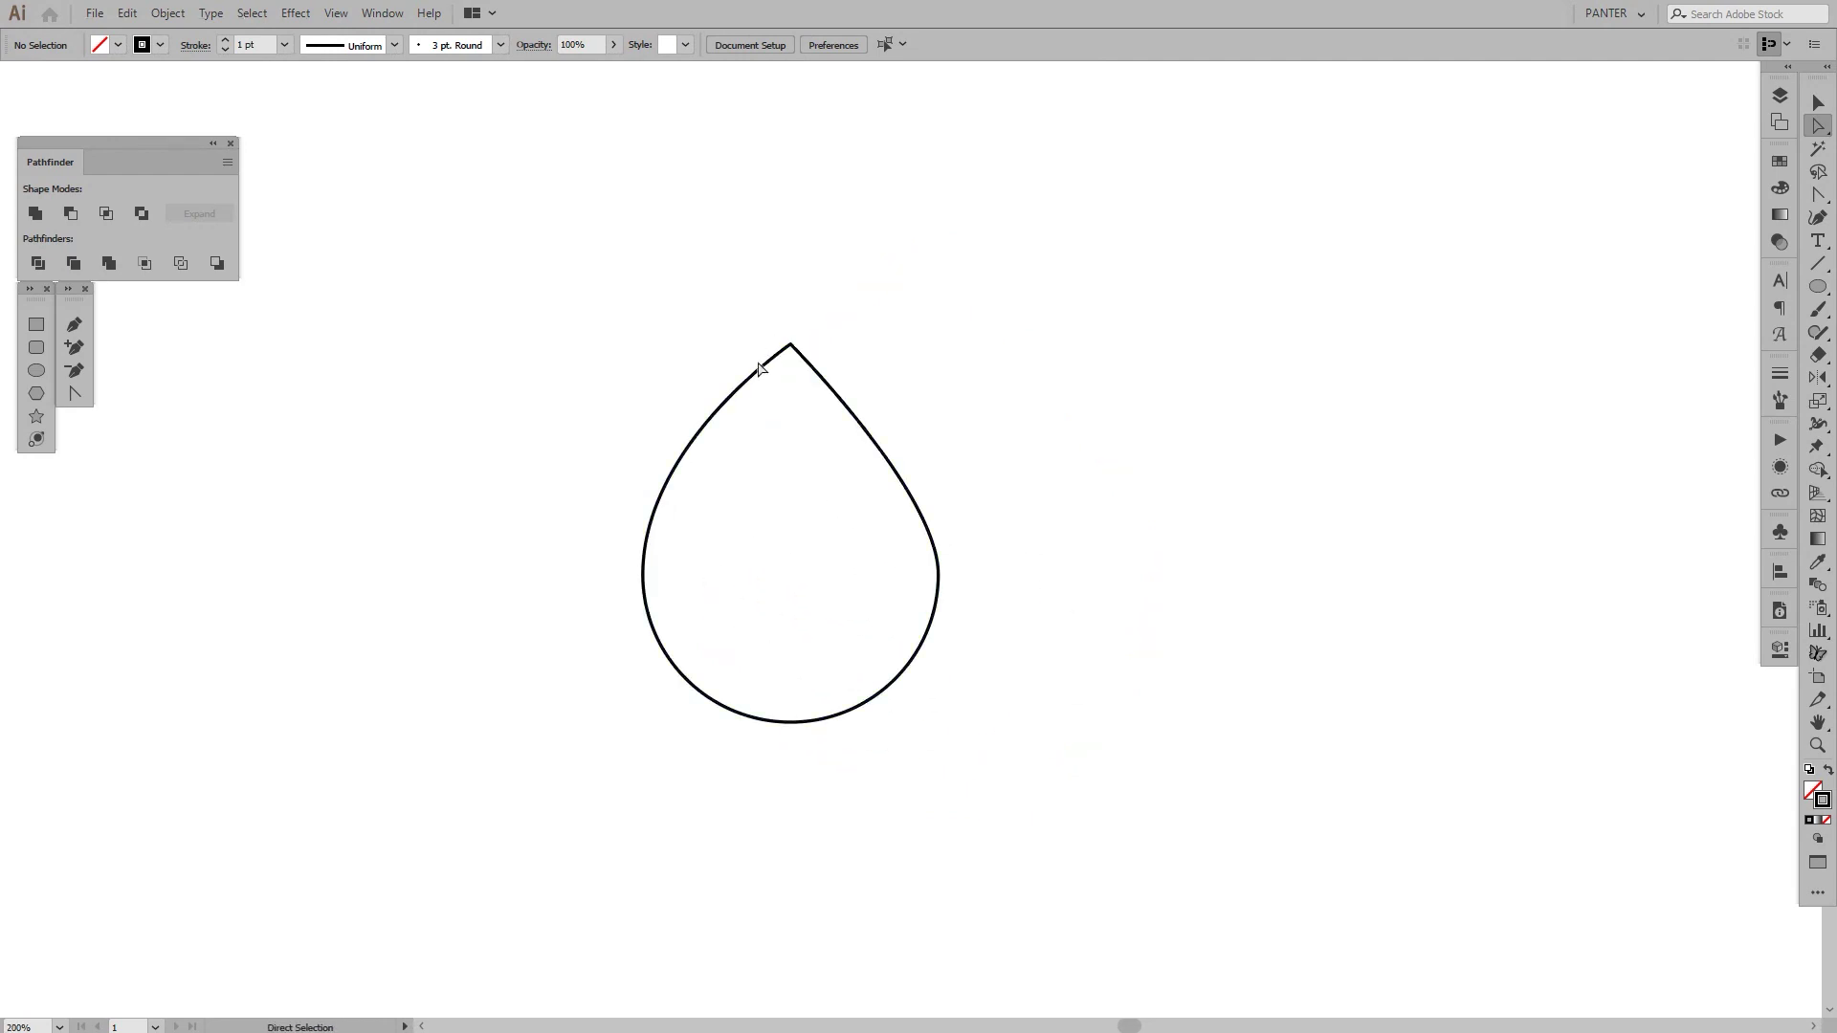
scroll(689, 578, "up", 1)
left_click_drag(748, 580, 847, 555)
scroll(775, 526, "up", 1)
key("a")
left_click_drag(915, 483, 1282, 651)
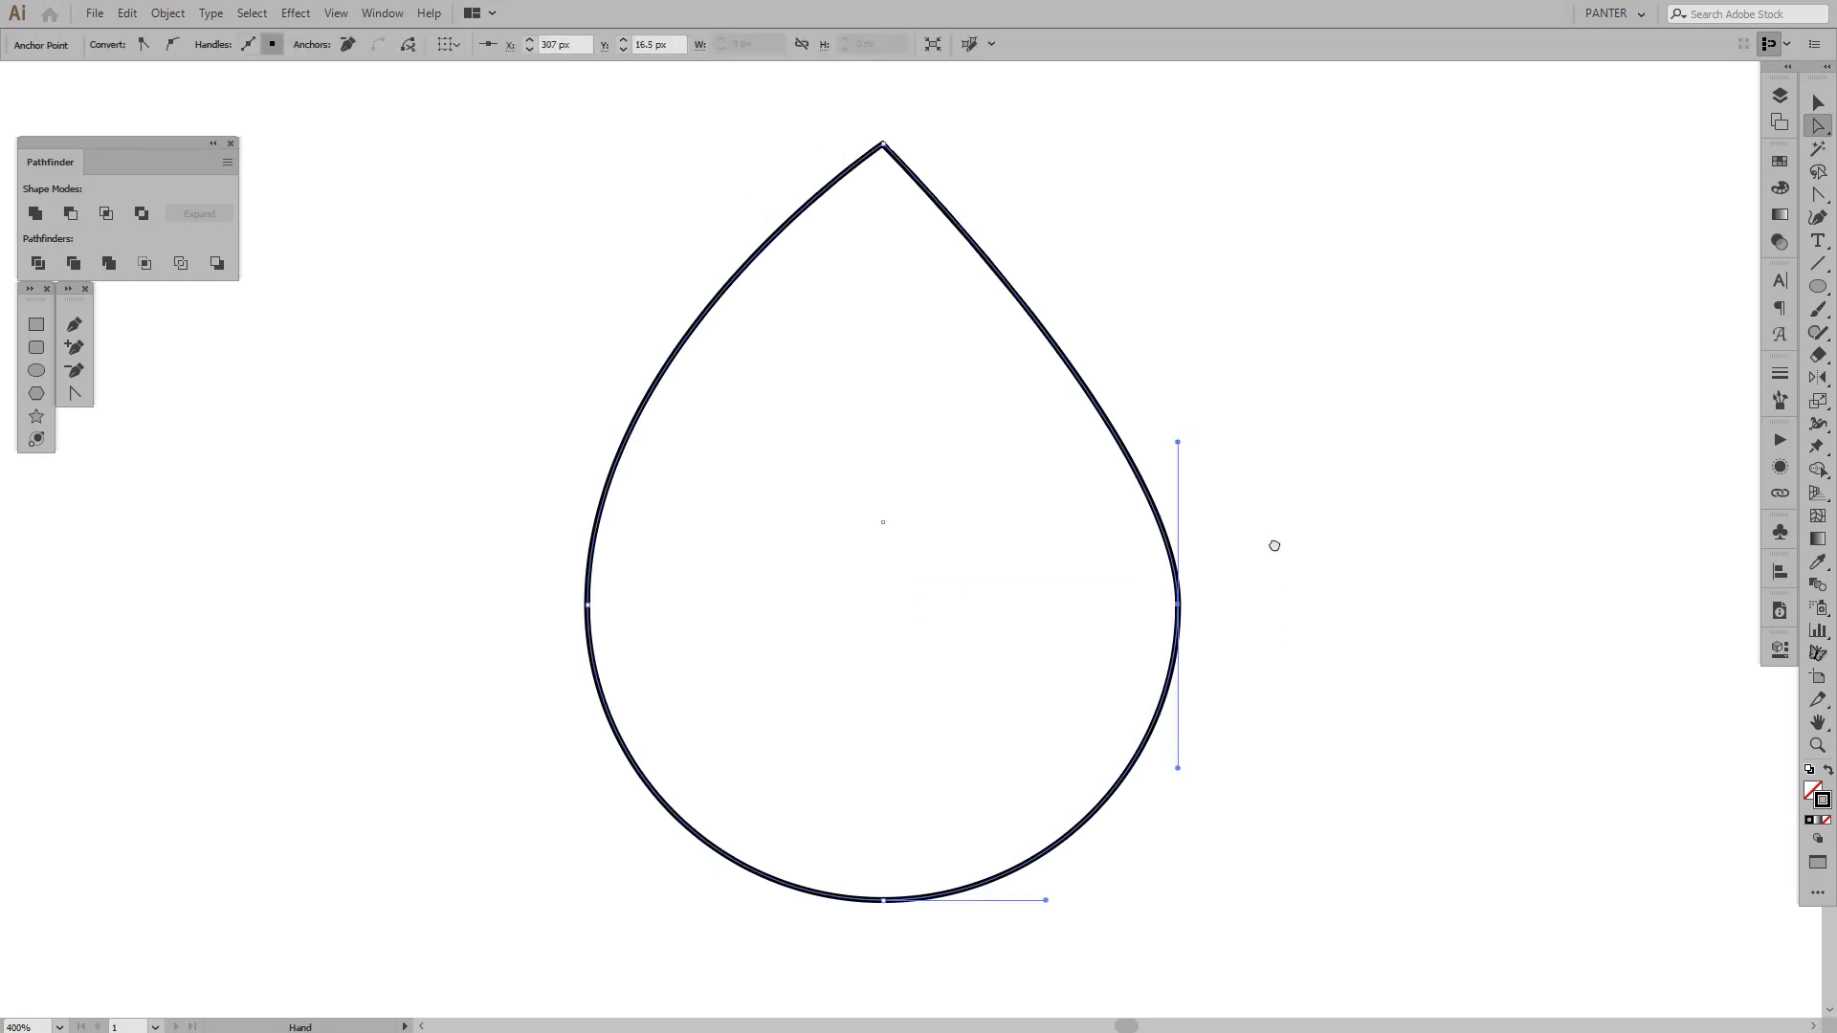
scroll(1259, 617, "down", 1)
left_click(1255, 615)
left_click_drag(779, 651, 644, 705)
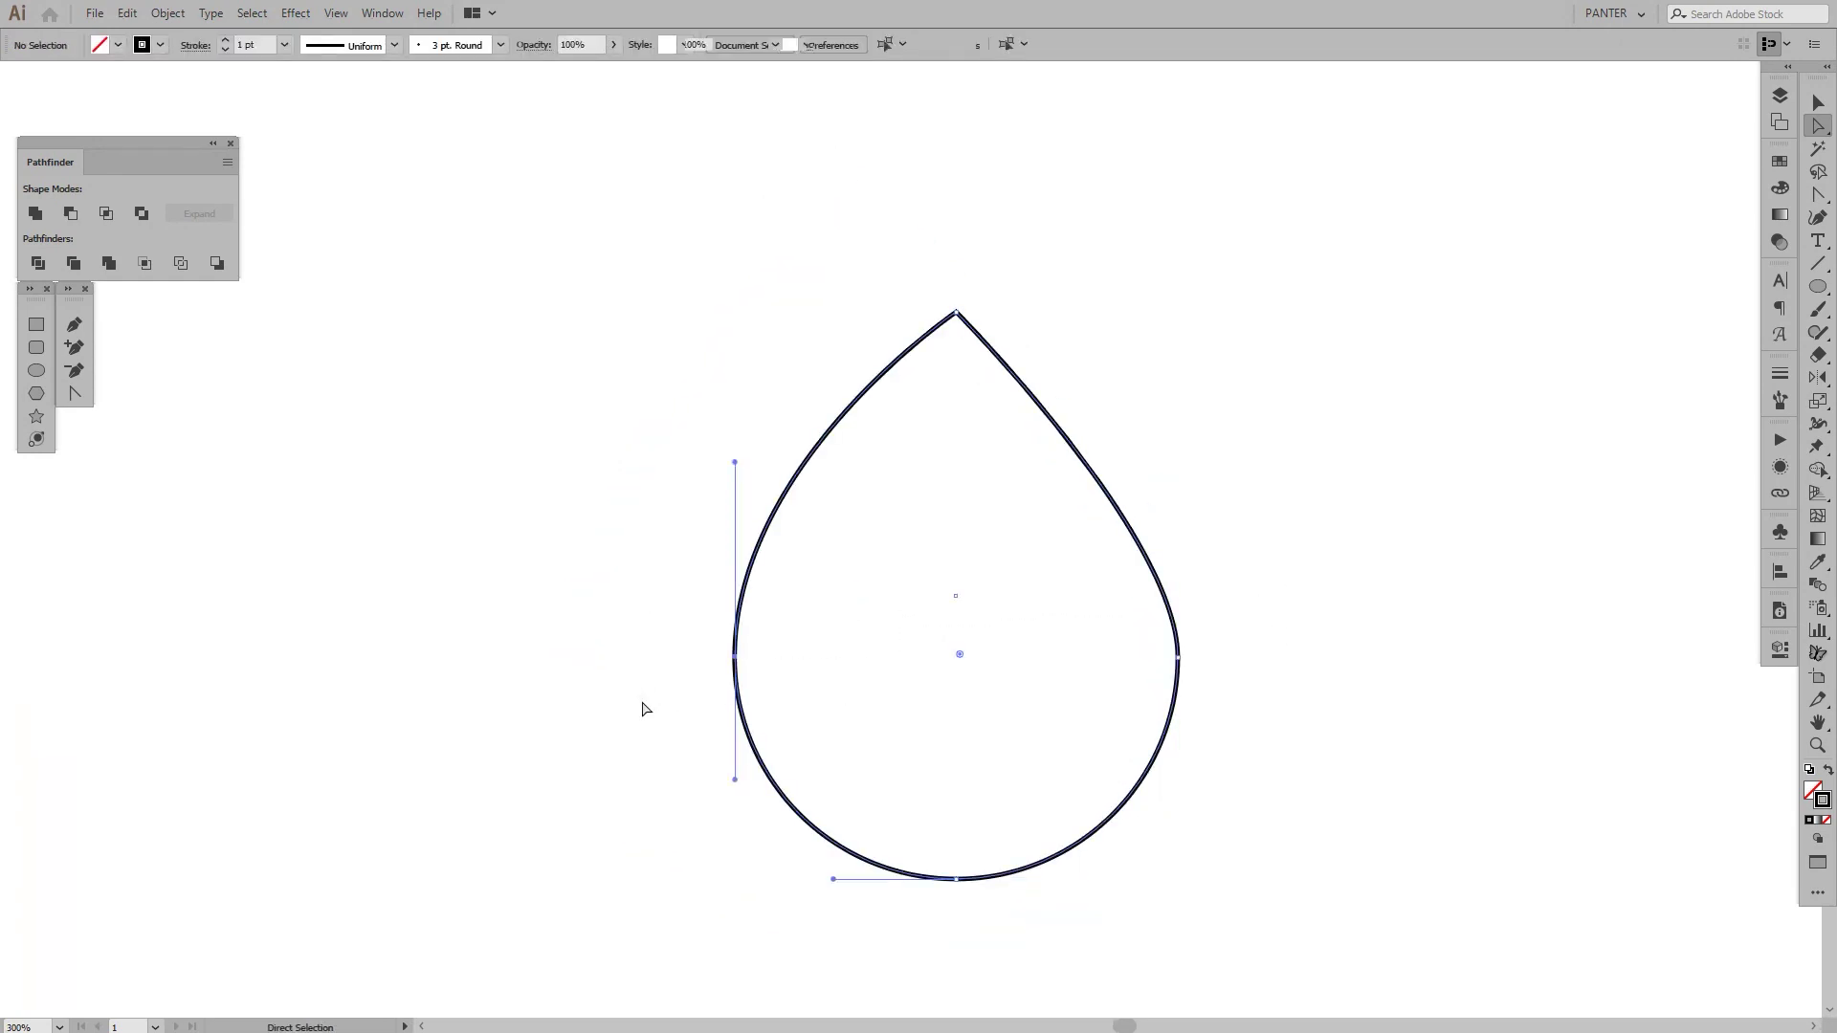
- Show the rulers and place a horizontal guide level with the end of the left anchor point's upper direction handle
key("v")
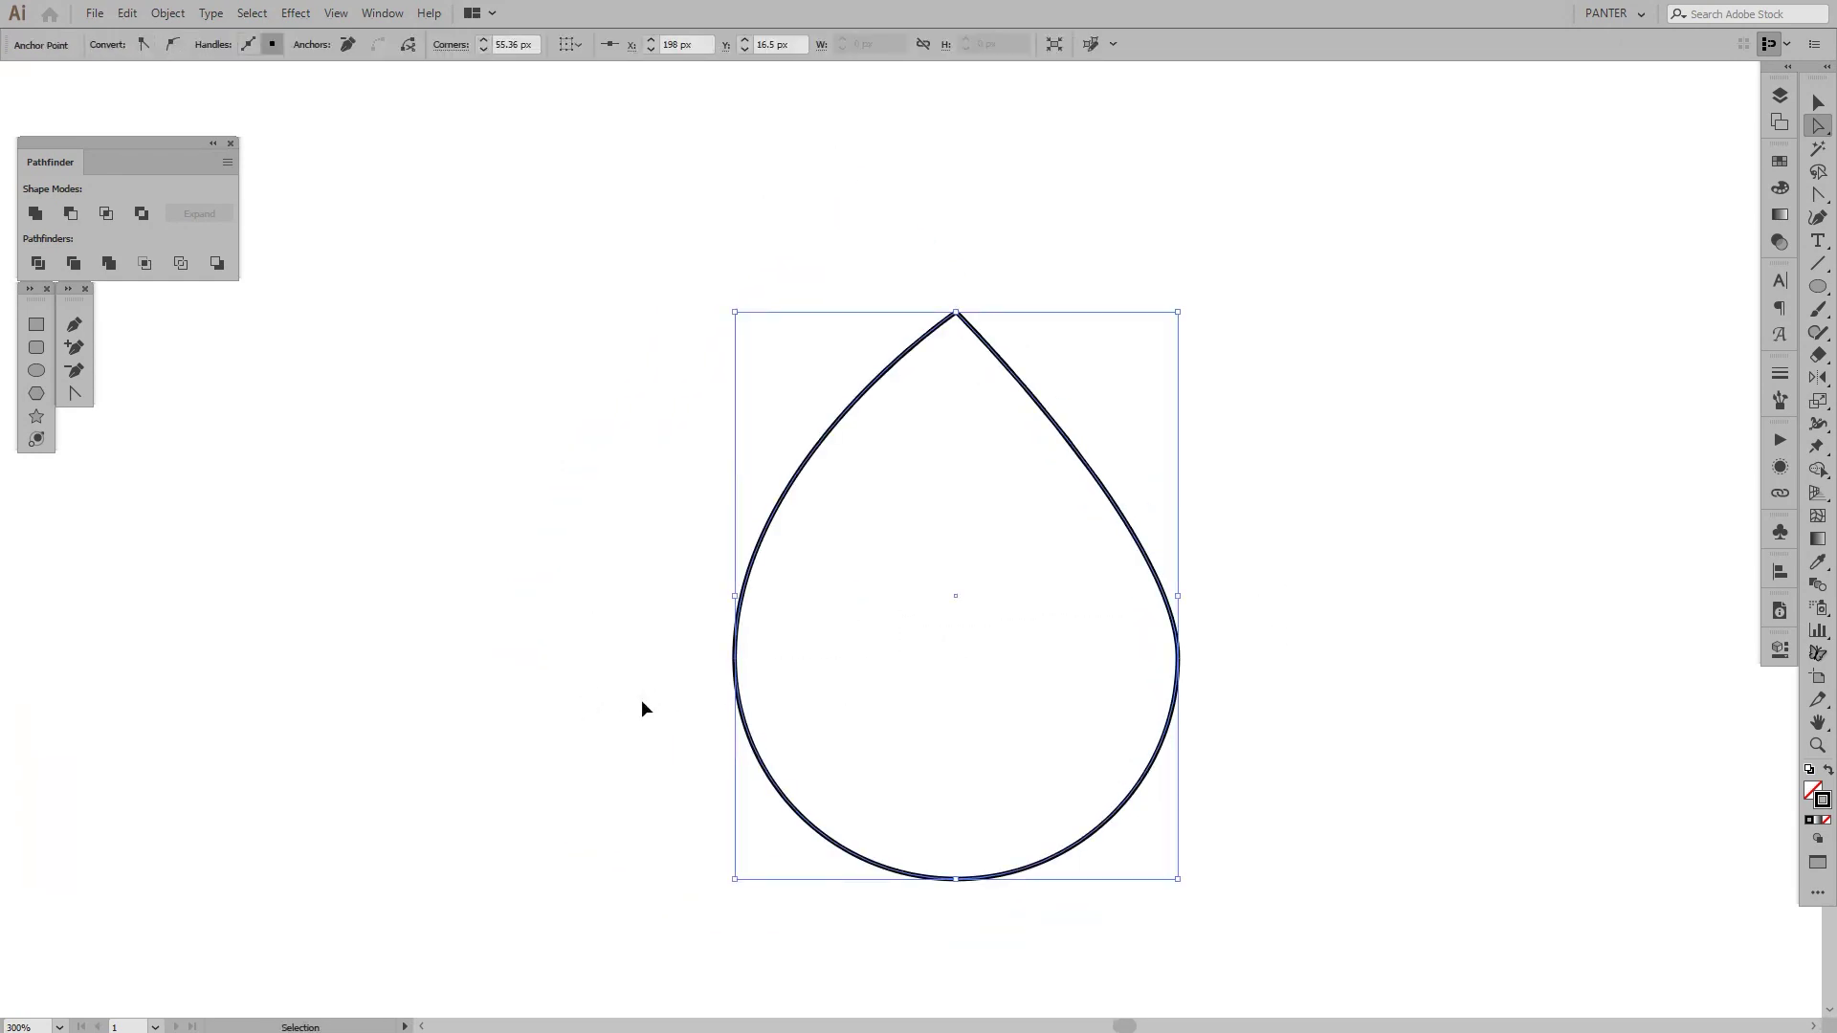
key("ctrl+r")
key("a")
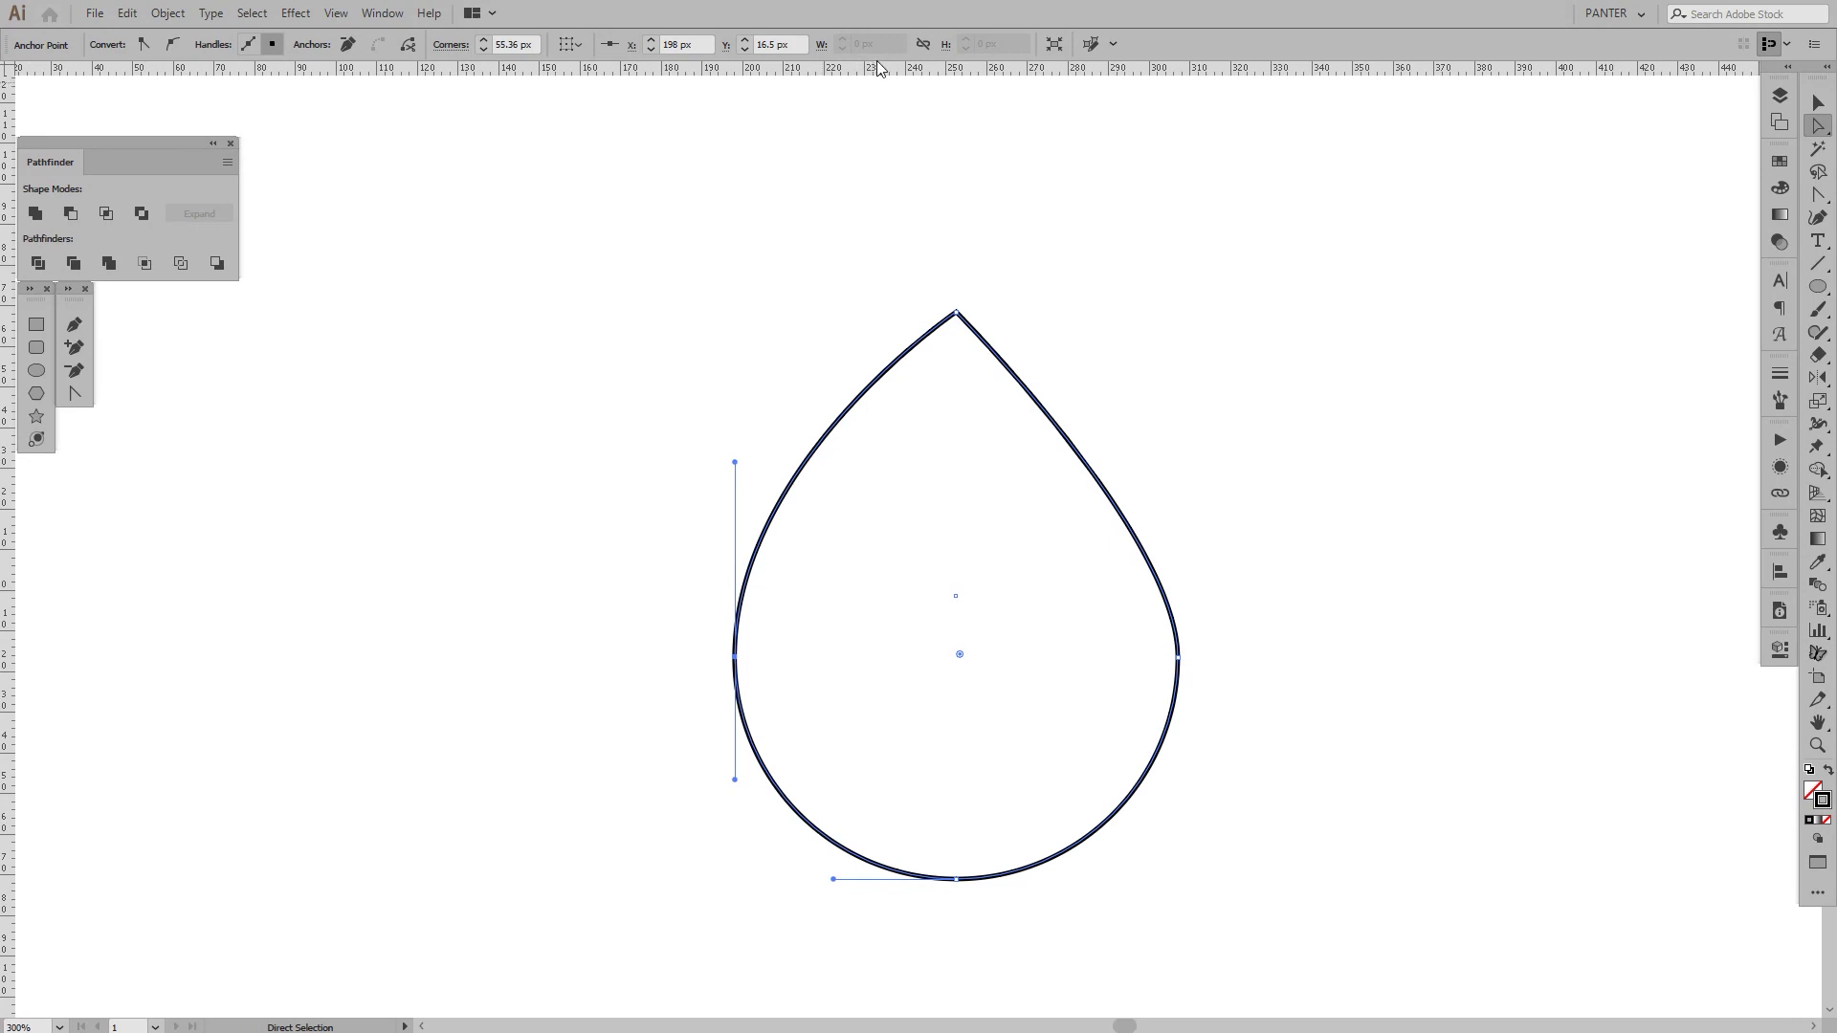
left_click_drag(892, 67, 899, 168)
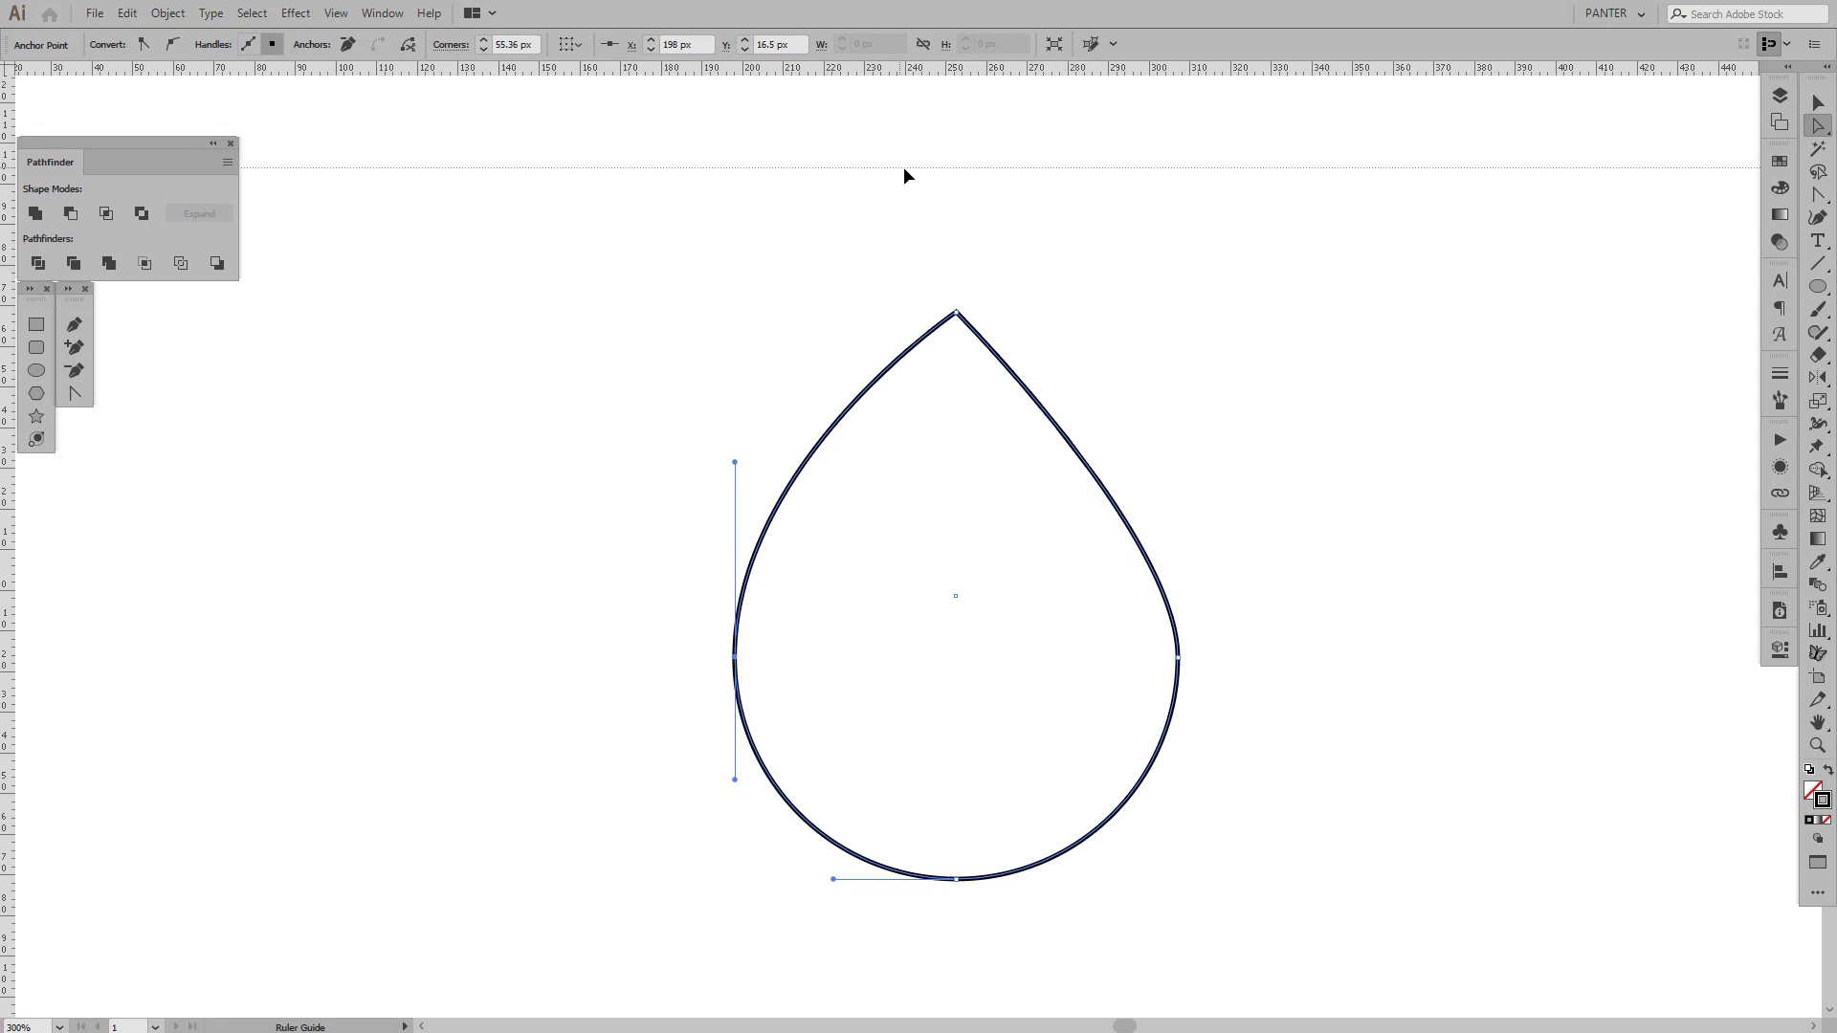
left_click_drag(903, 167, 735, 462)
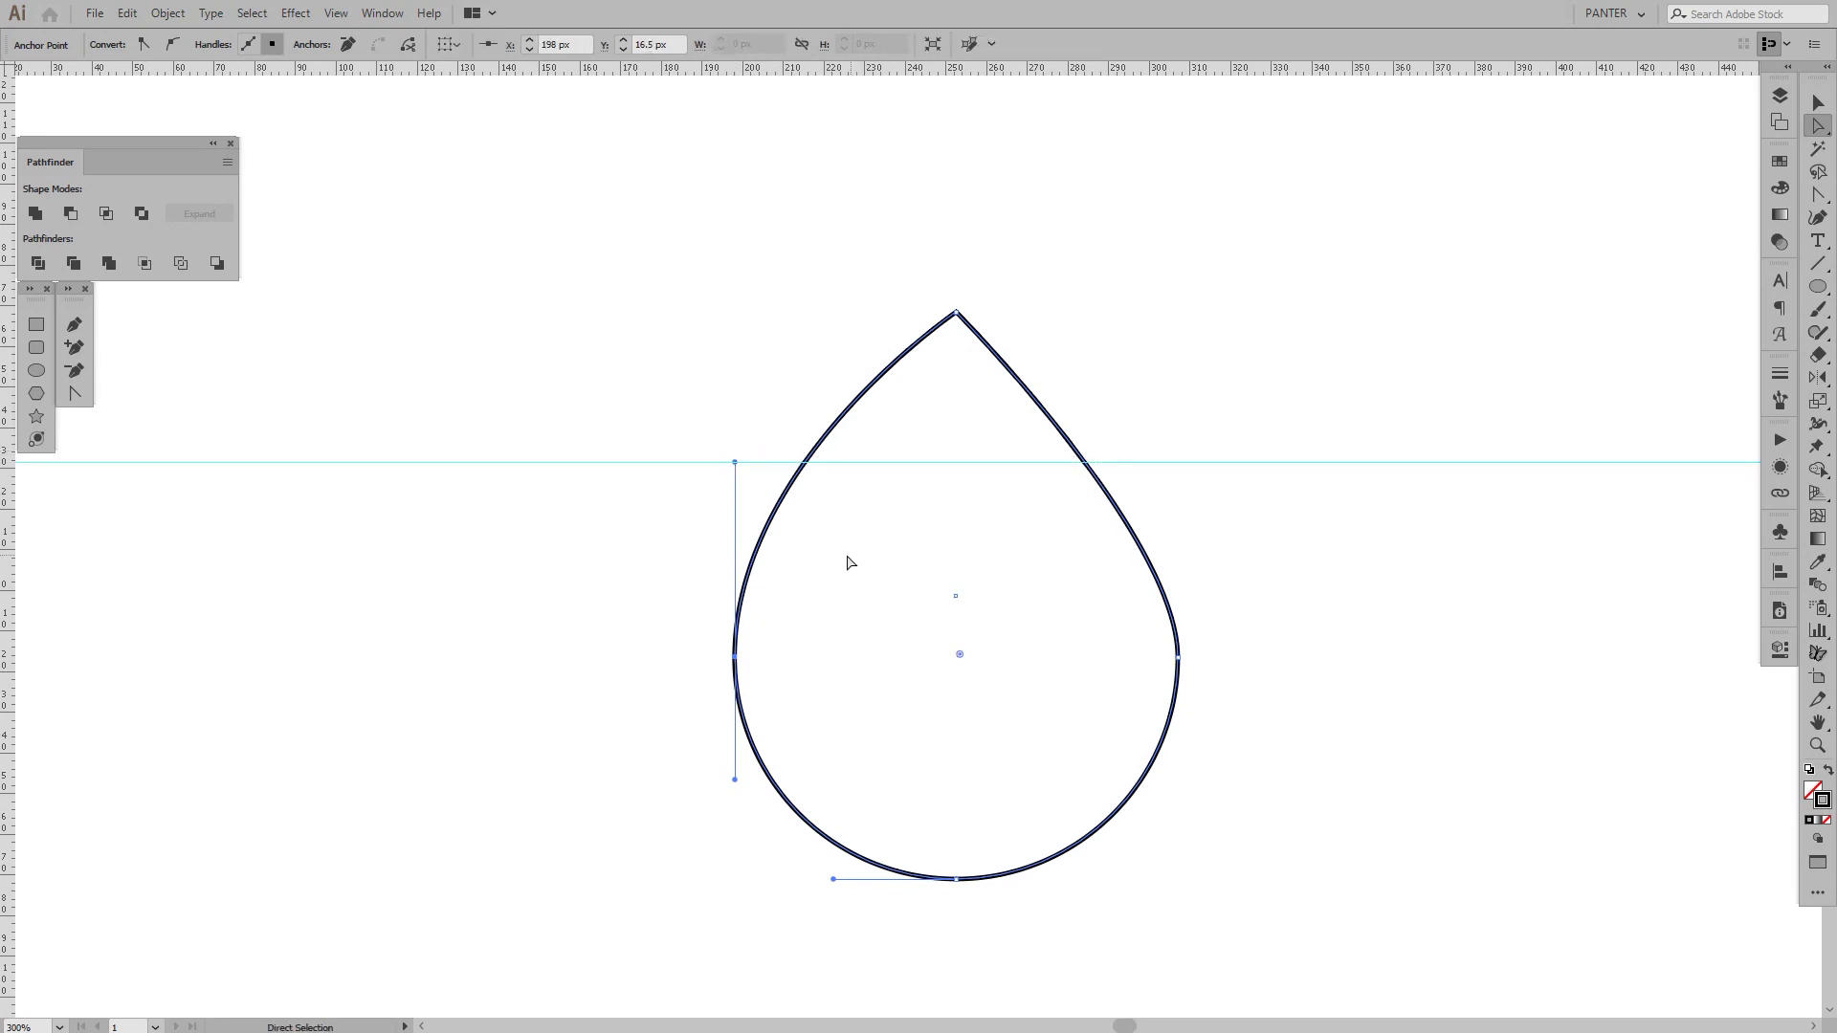
- Lengthen the right anchor point's upper direction handle straight up to the guide so both sides match, and deselect the teardrop
scroll(1071, 564, "down", 1)
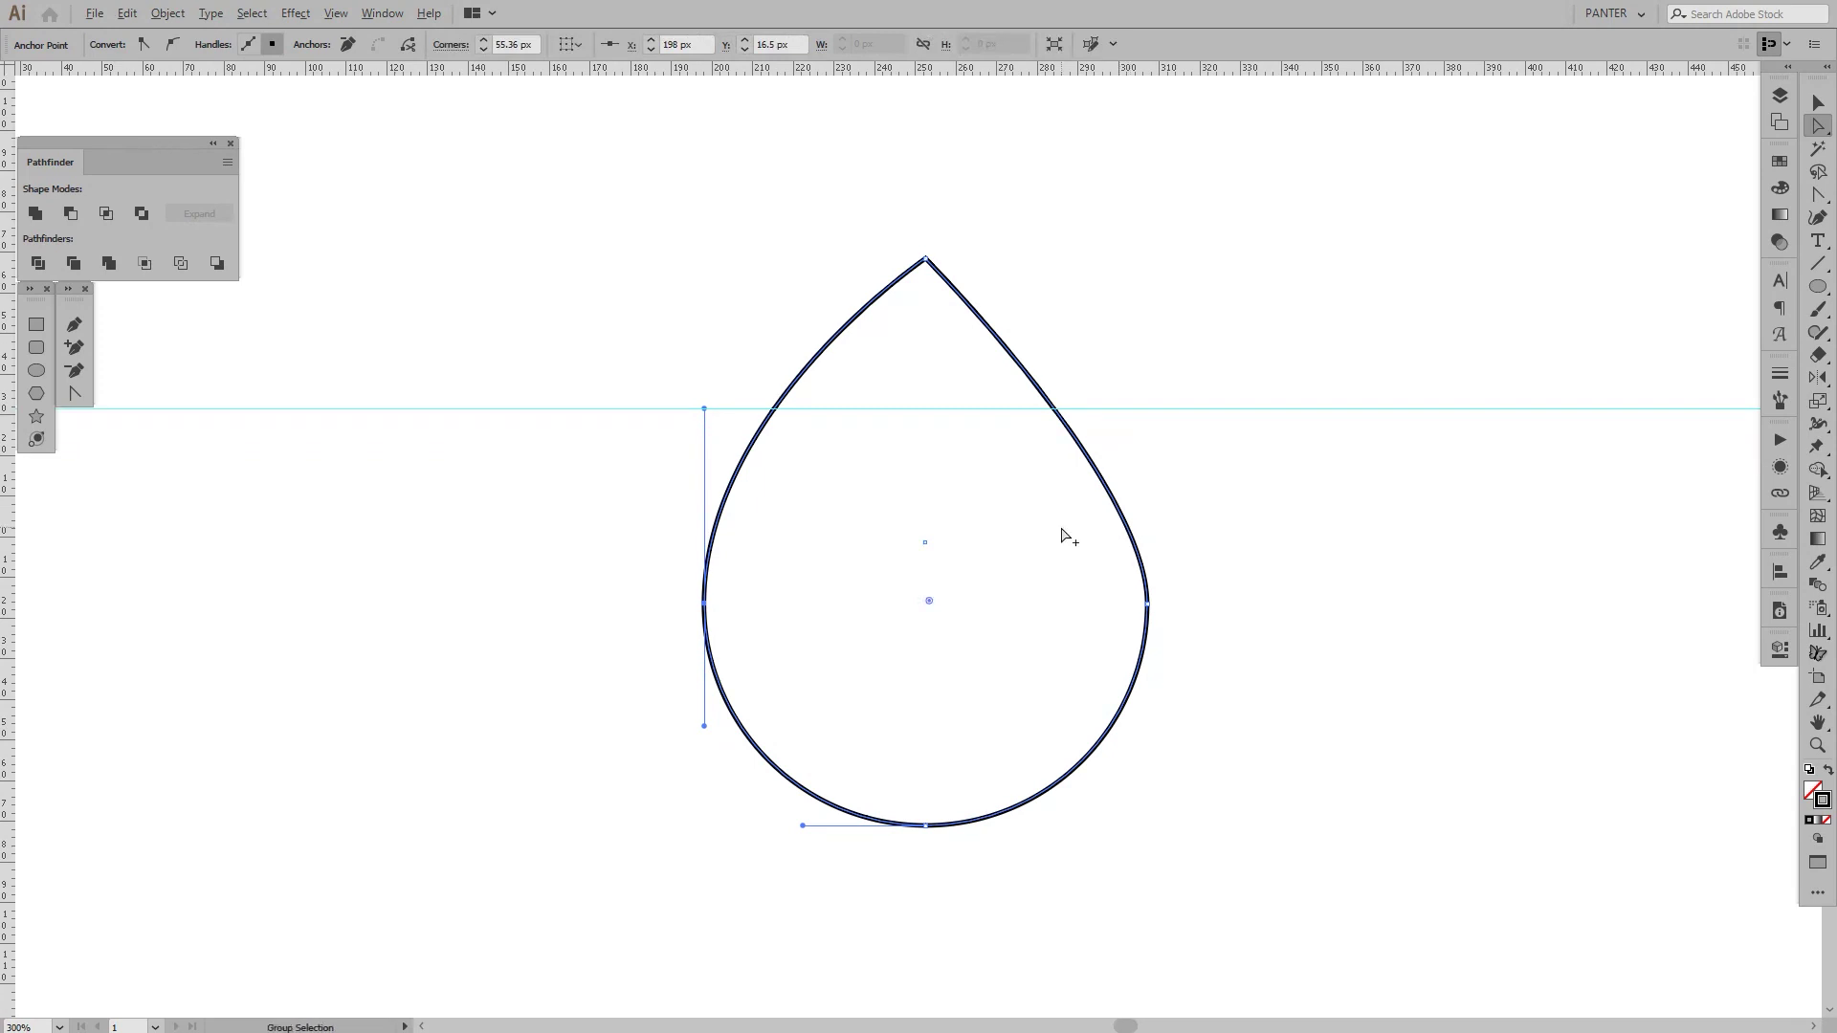
scroll(1058, 533, "up", 1)
left_click_drag(1015, 528, 1230, 657)
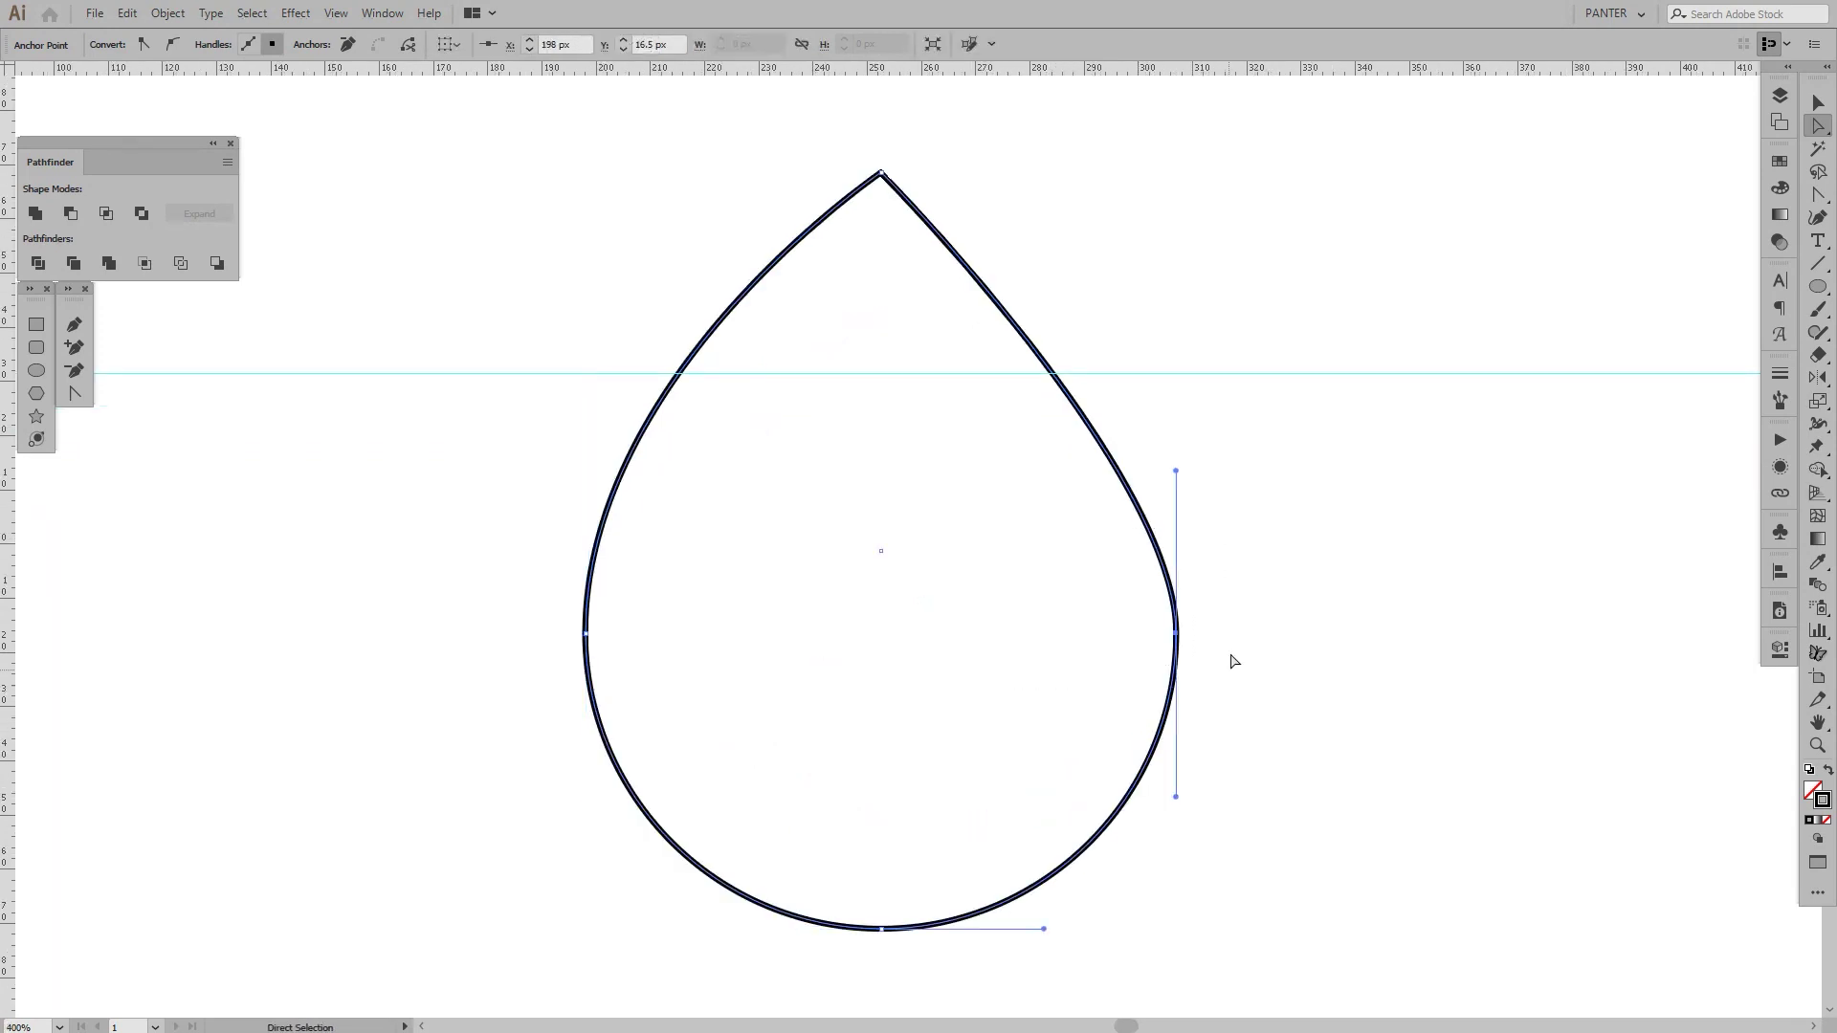
left_click_drag(1177, 471, 1175, 373)
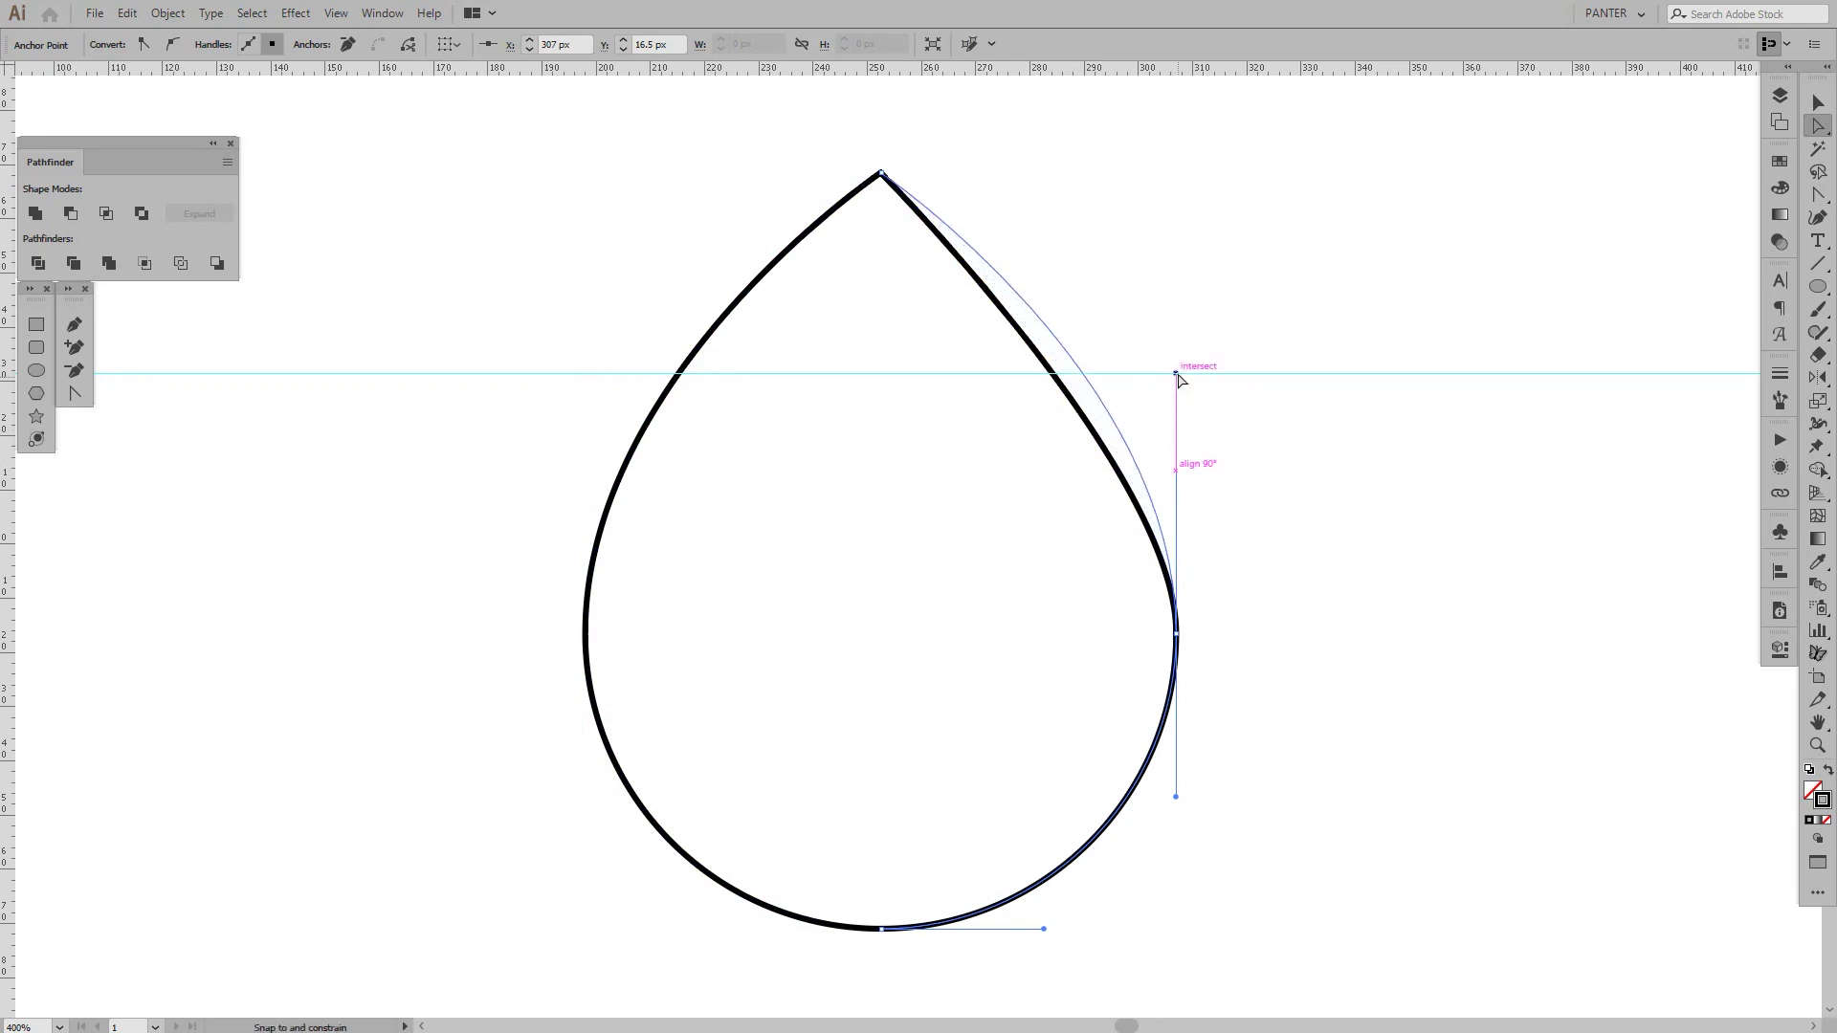
left_click_drag(1178, 380, 1178, 378)
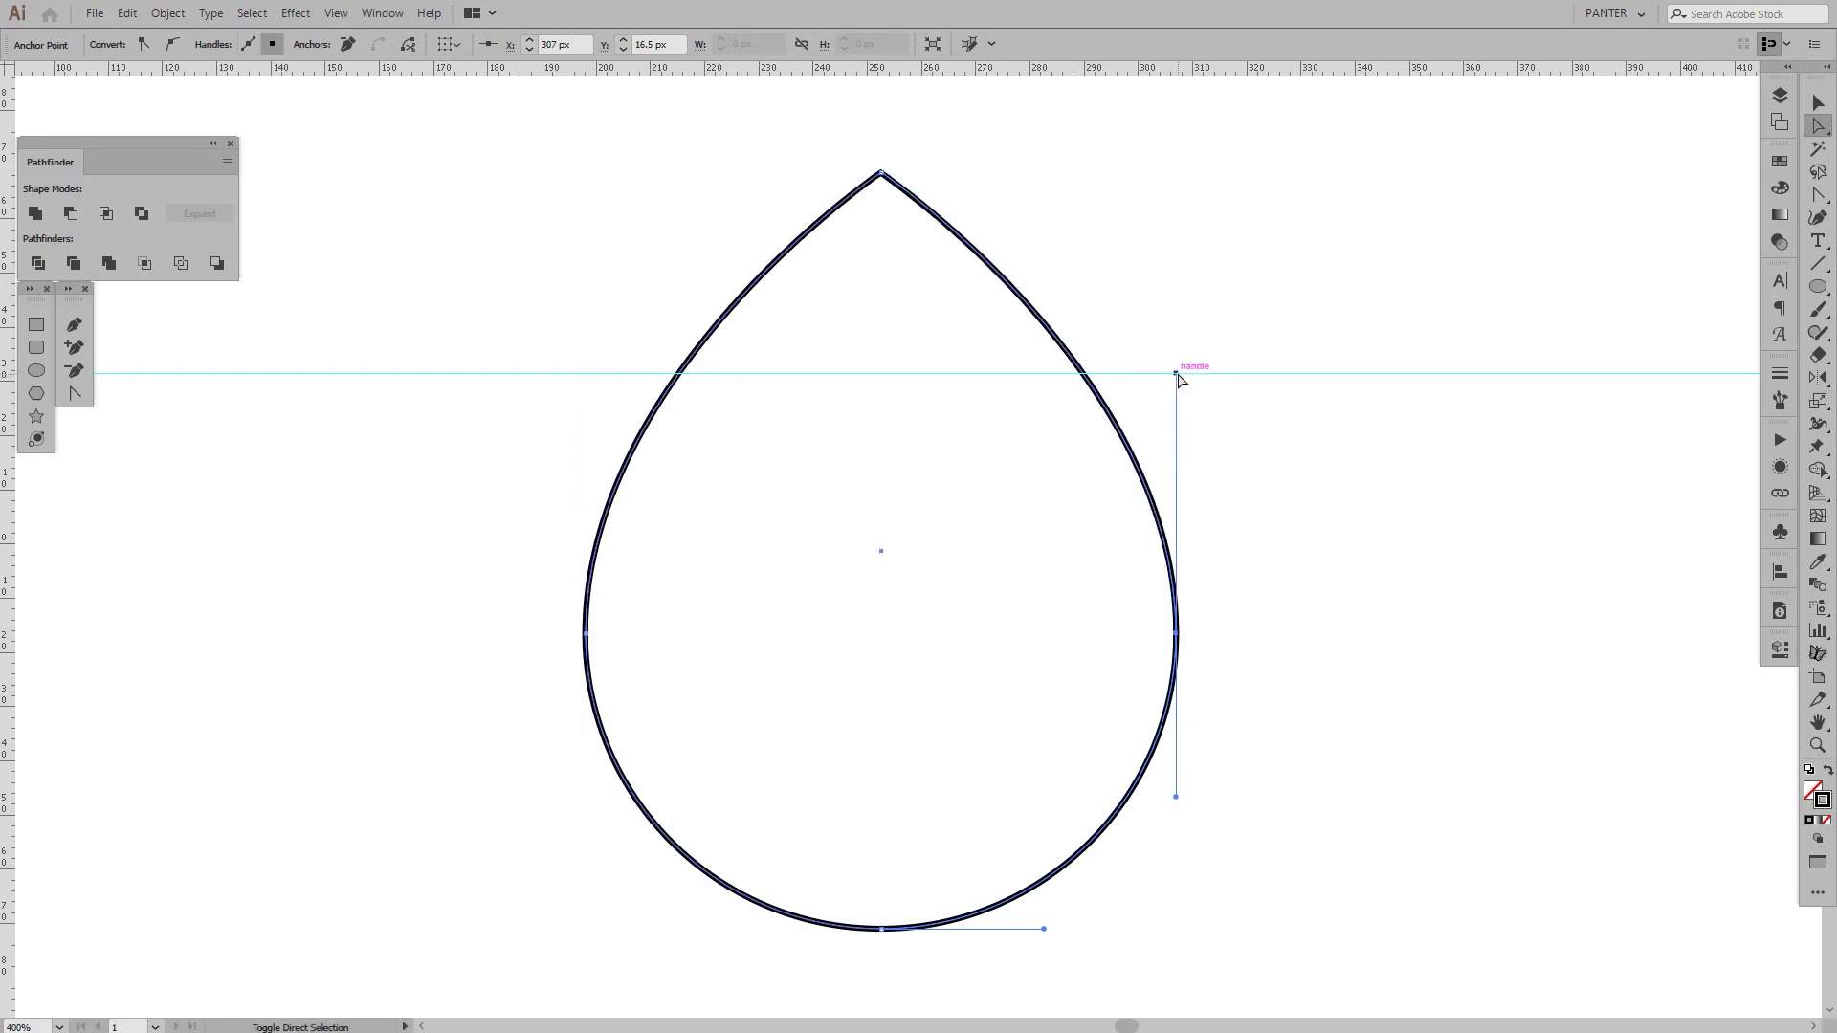
left_click(1305, 509, "ctrl")
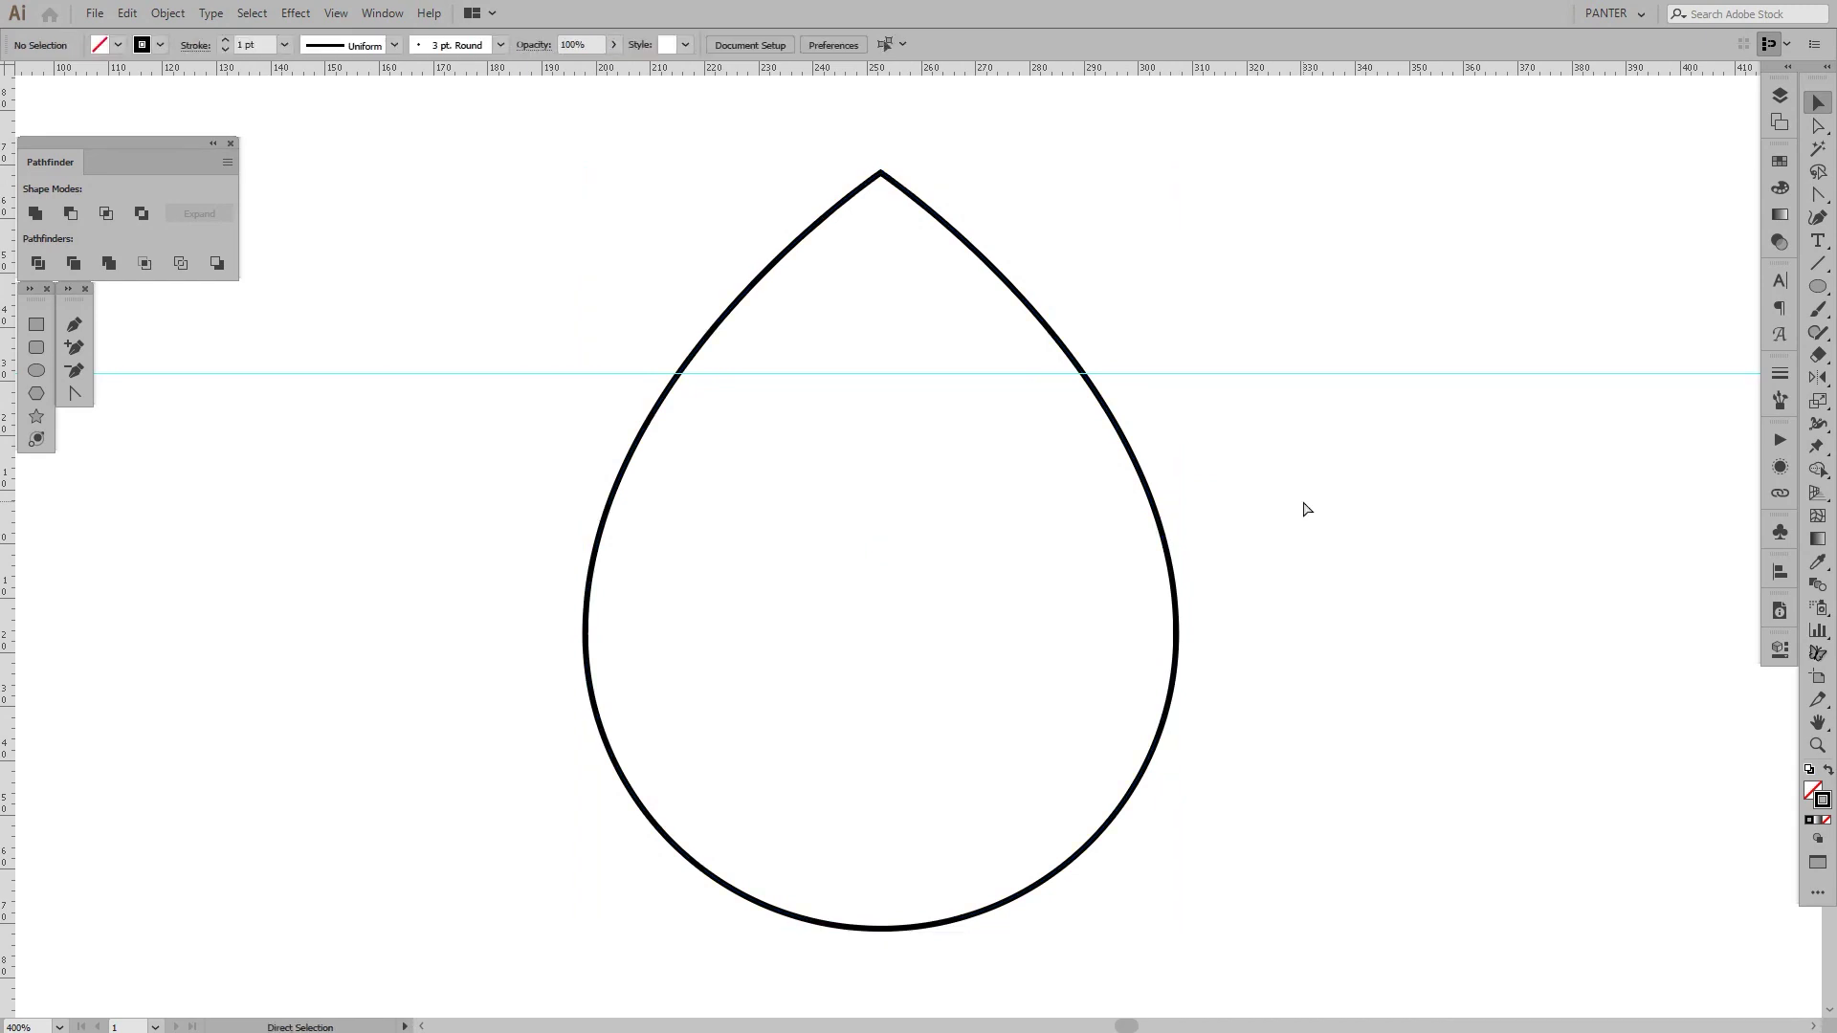
- Hide the horizontal guide
key("v")
key("a")
key("ctrl+semicolon")
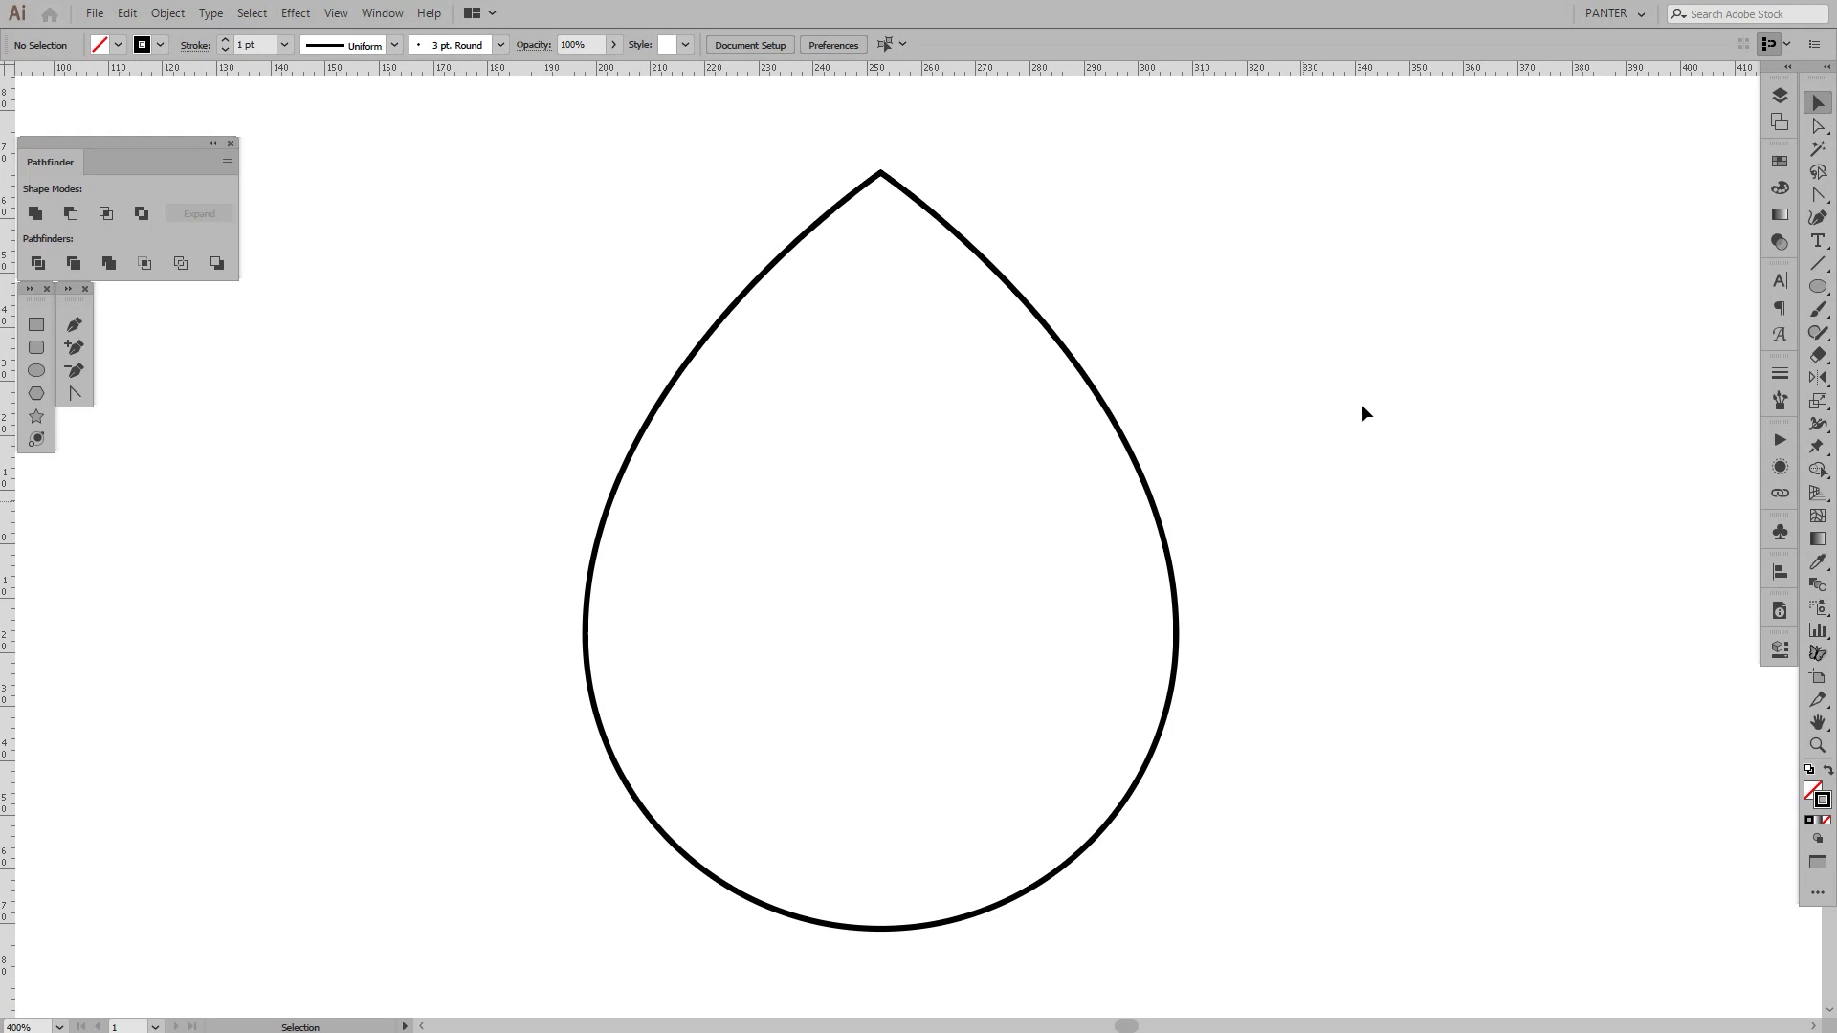
- Add a text note reading "Ctrl+: ;" to the right of the teardrop and delete it again
key("t")
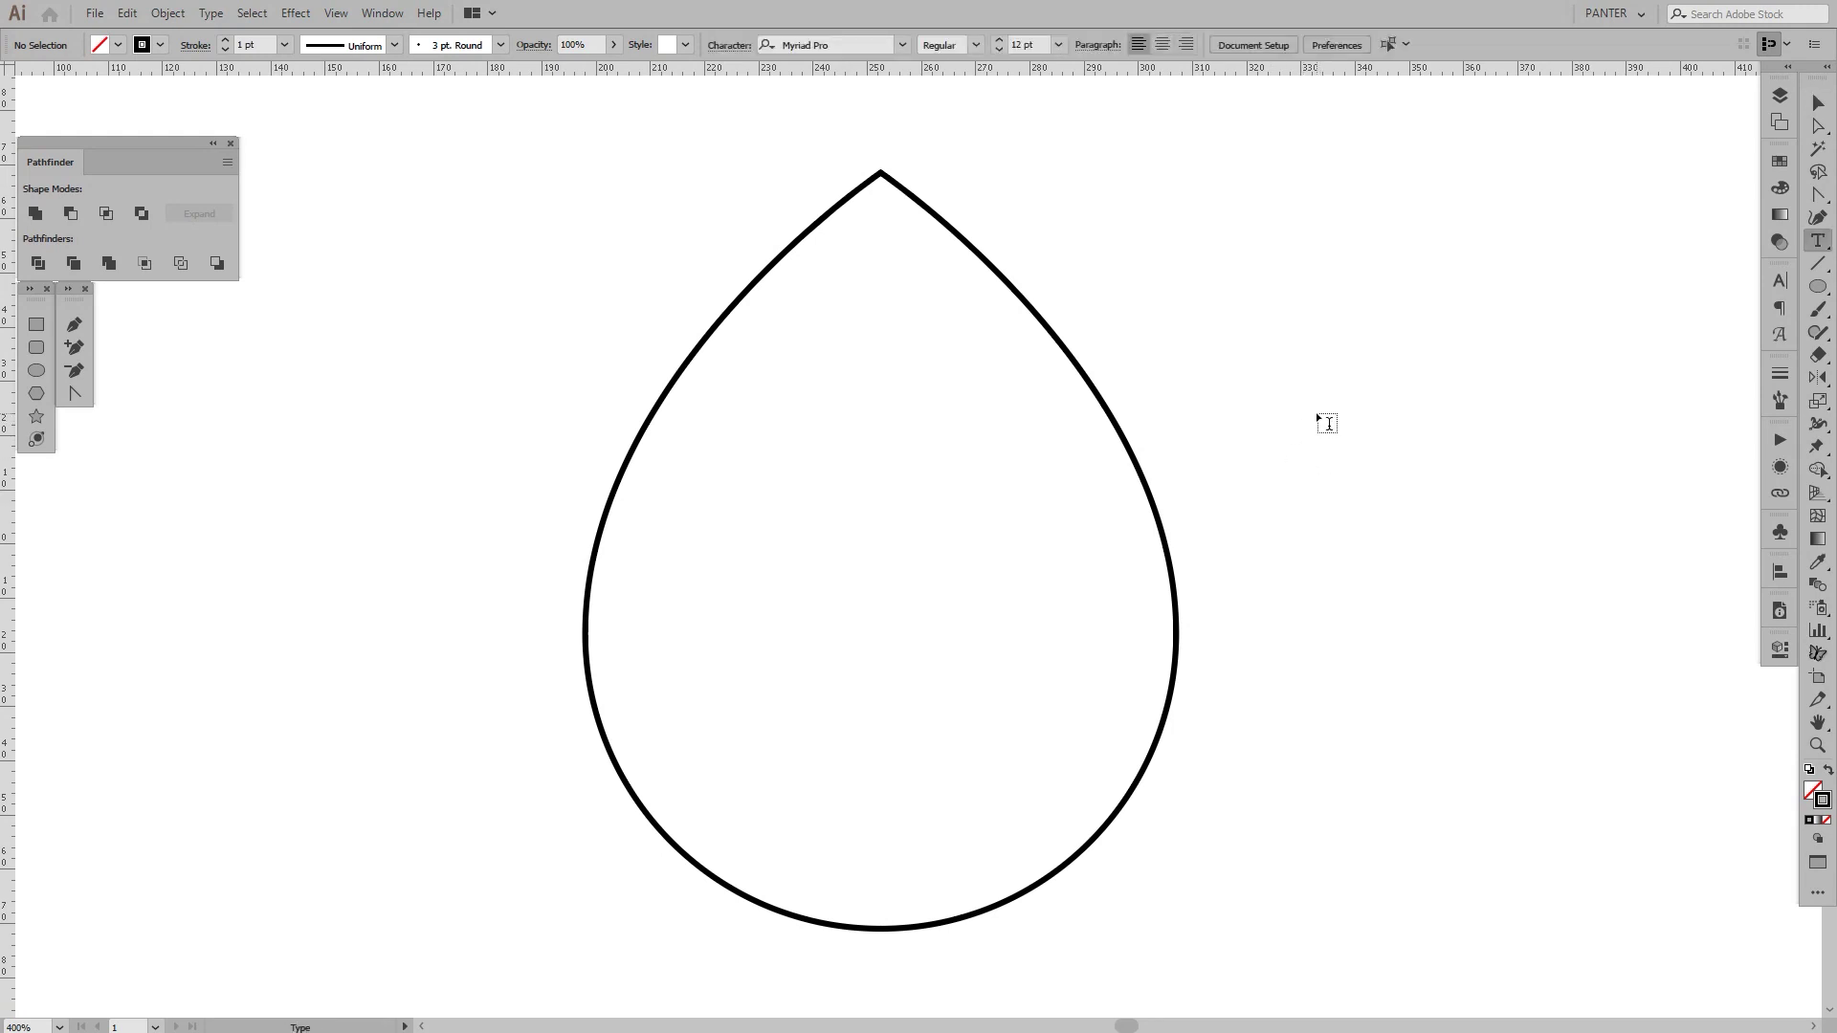
left_click(1316, 411)
type("Ctr")
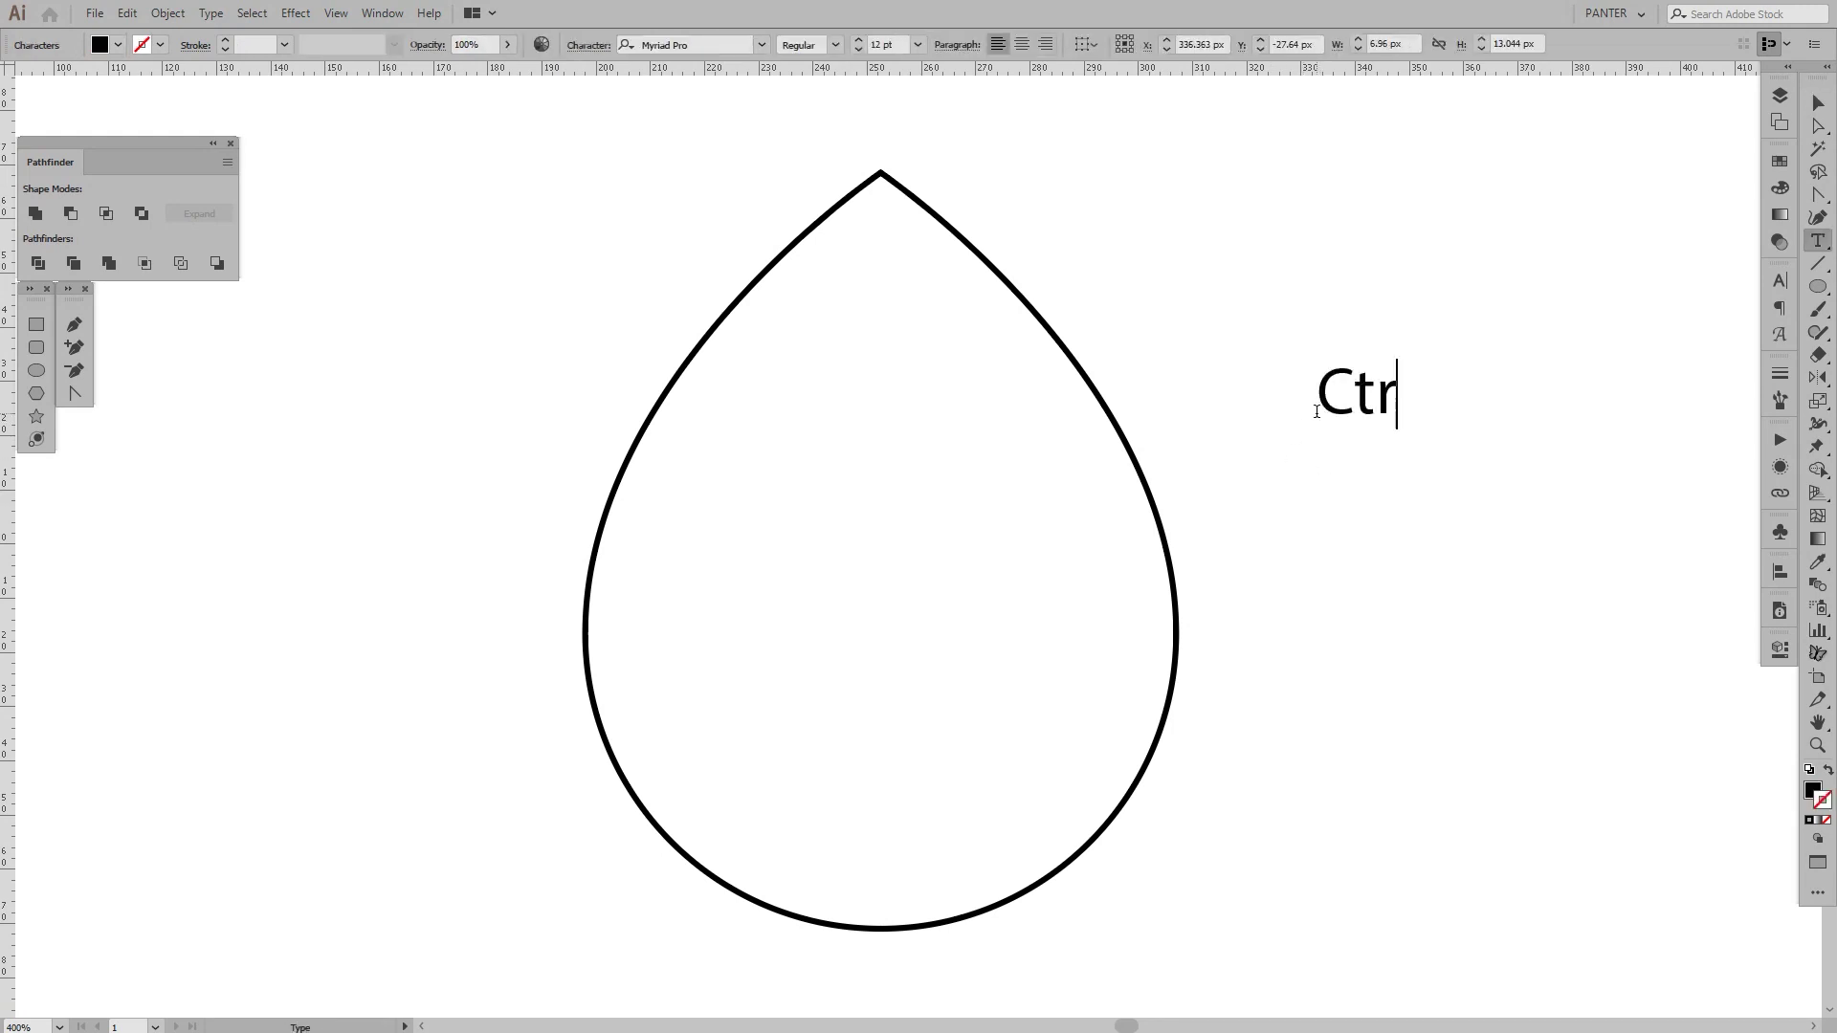
type("l+")
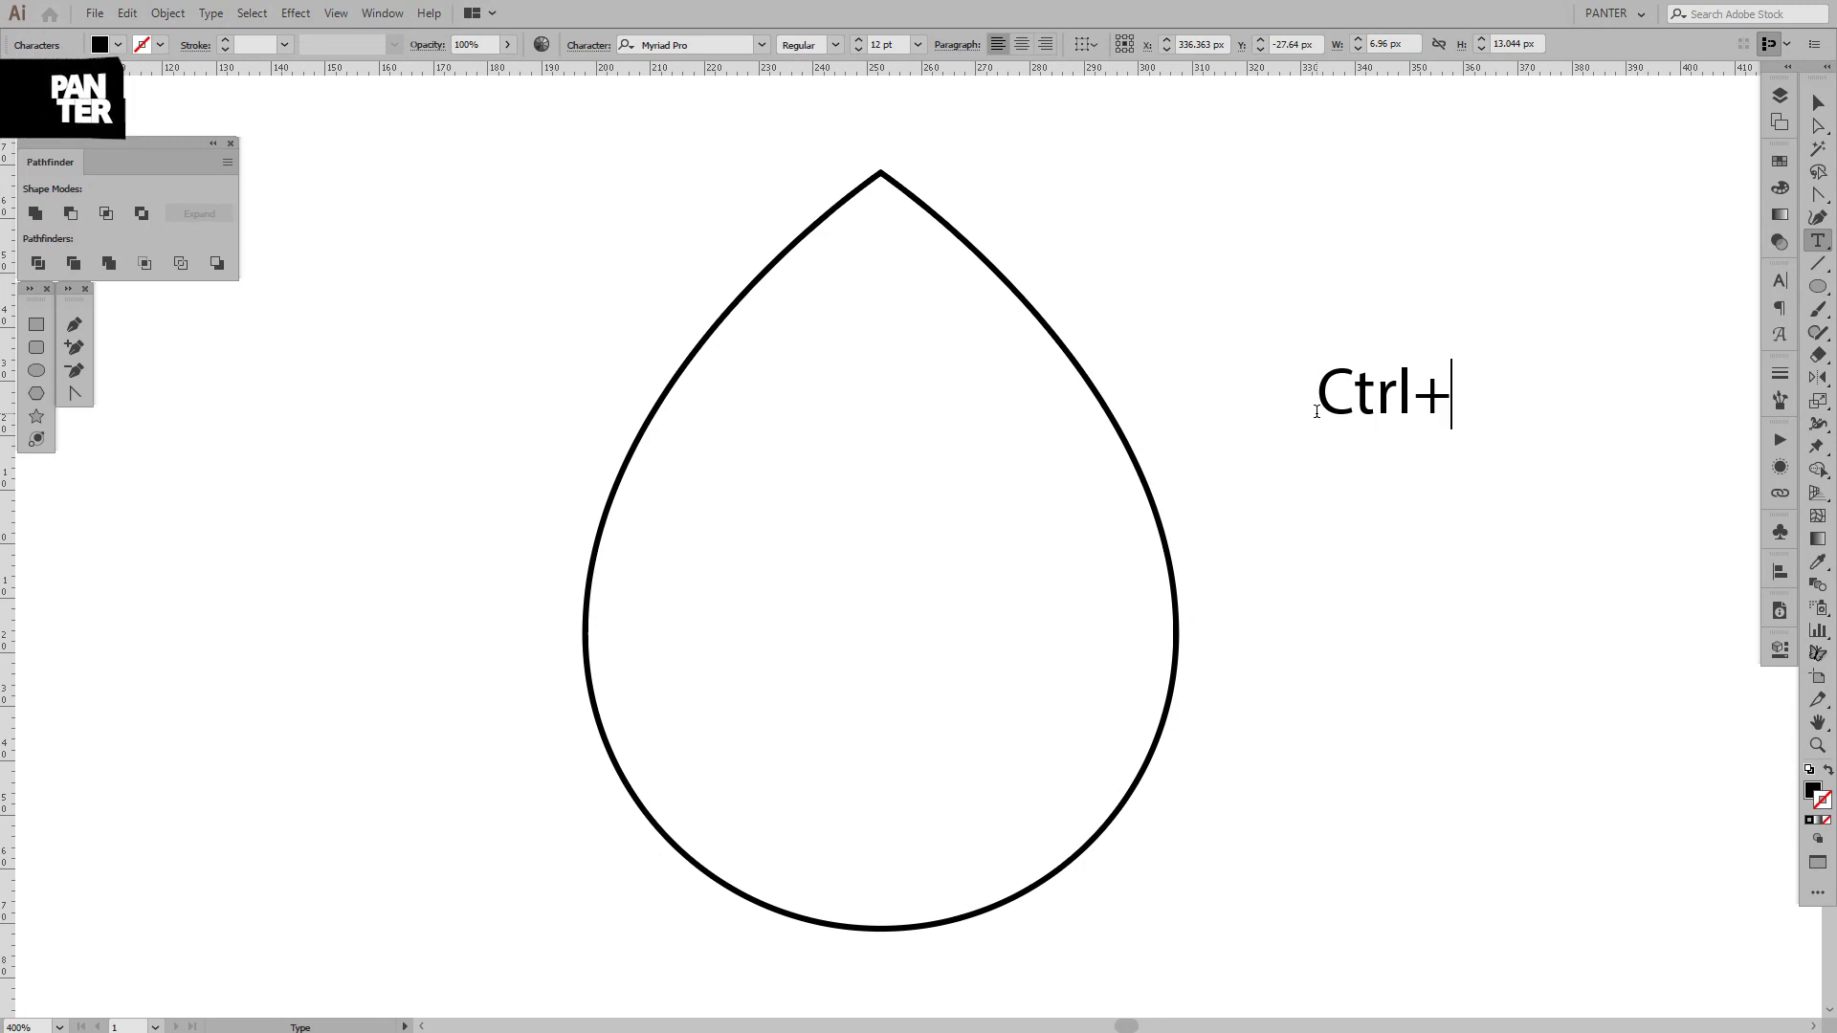
type(": ;")
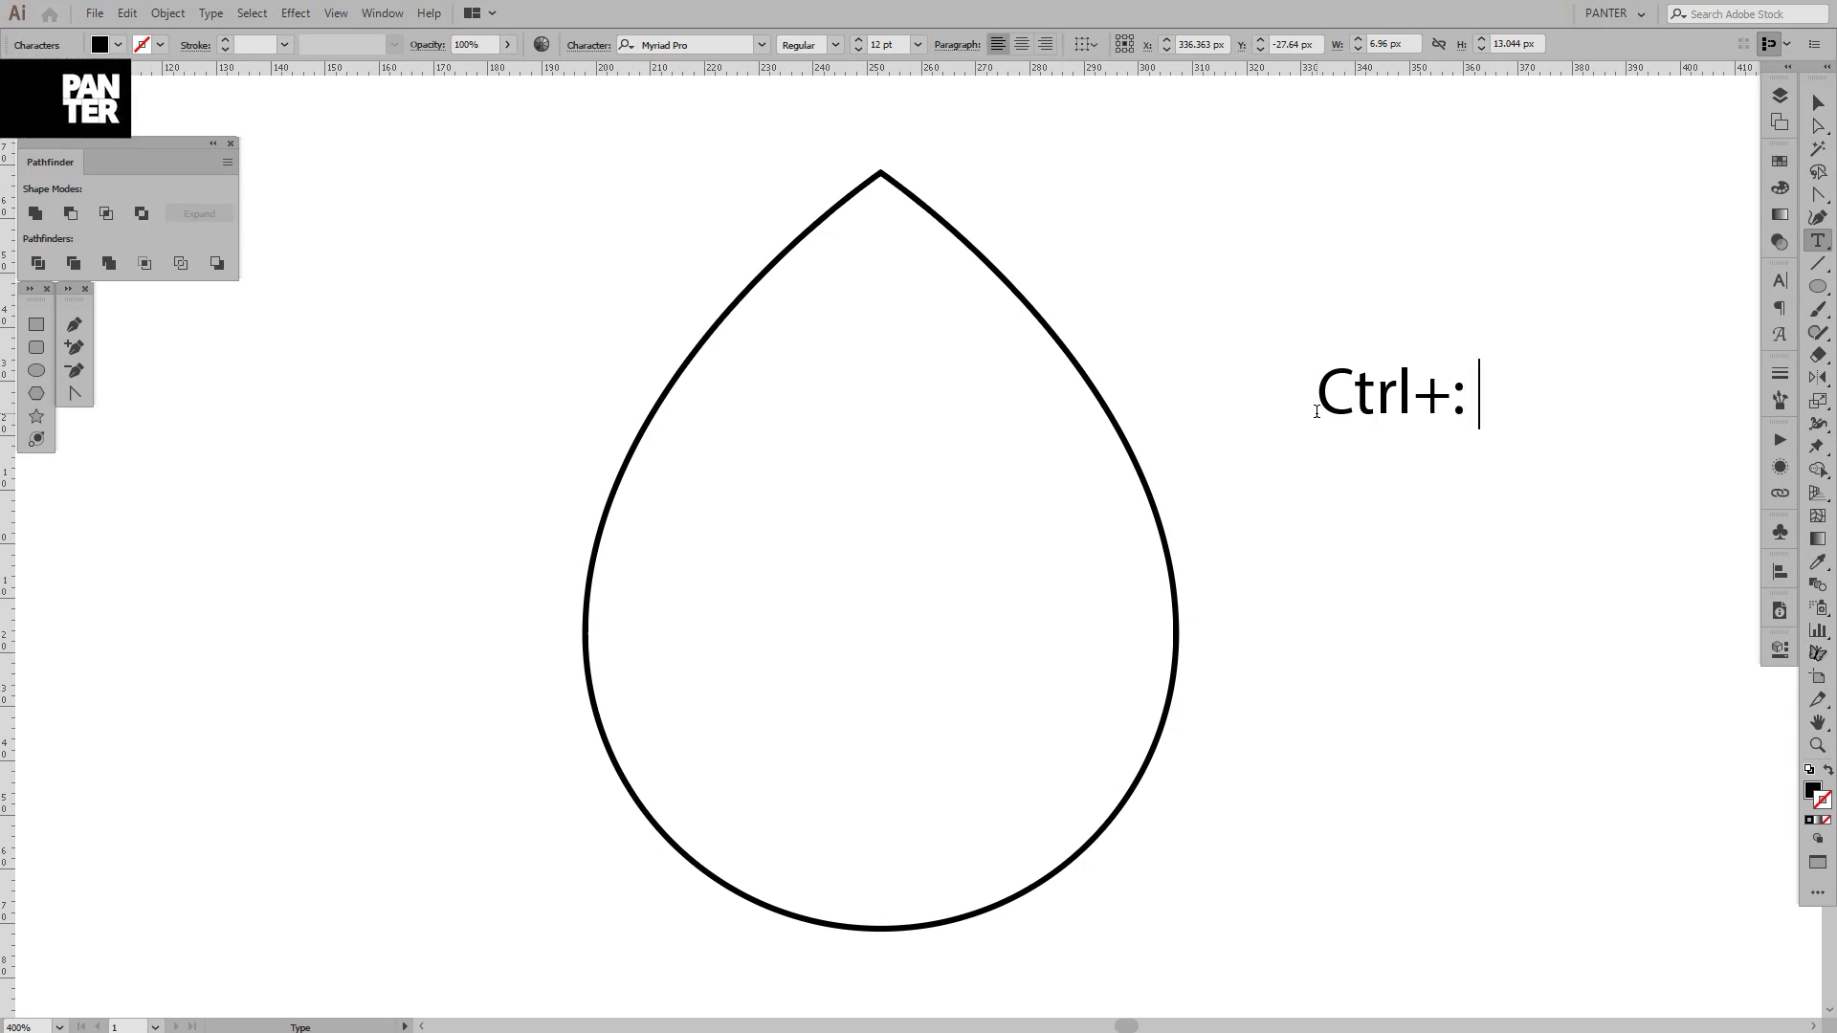
scroll(1316, 411, "right", 1)
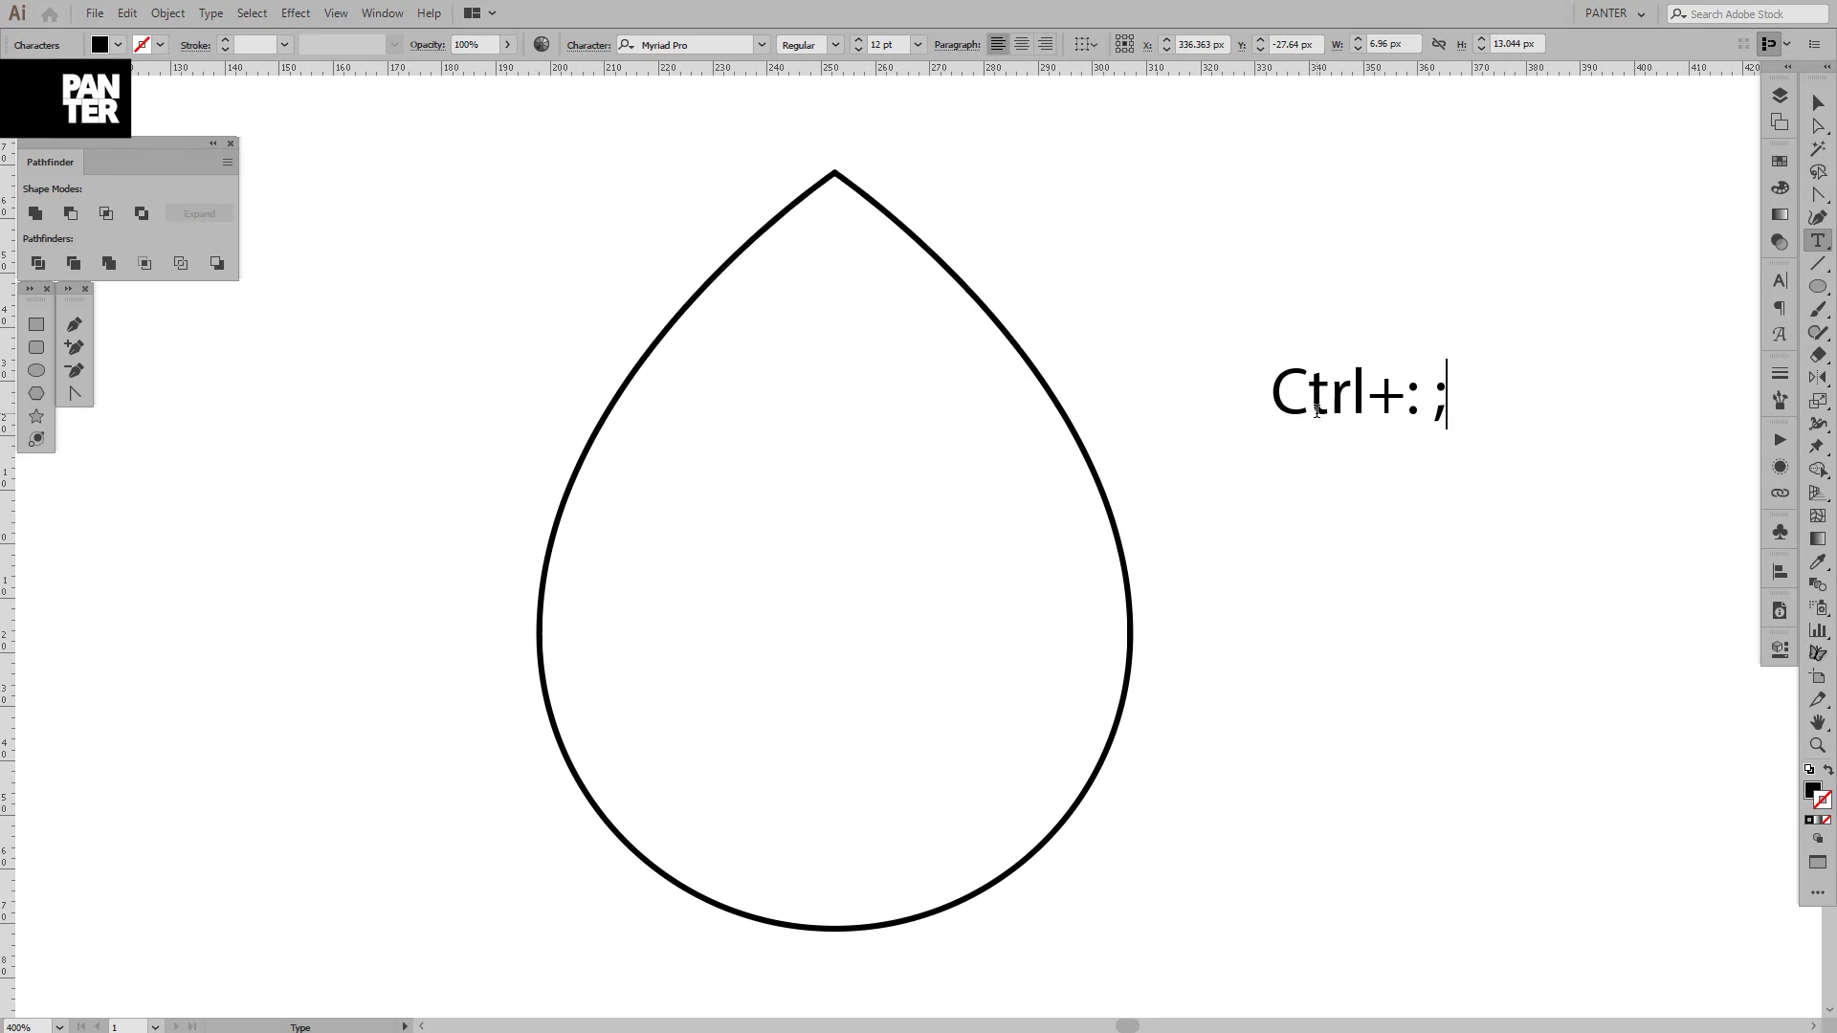
key("Escape")
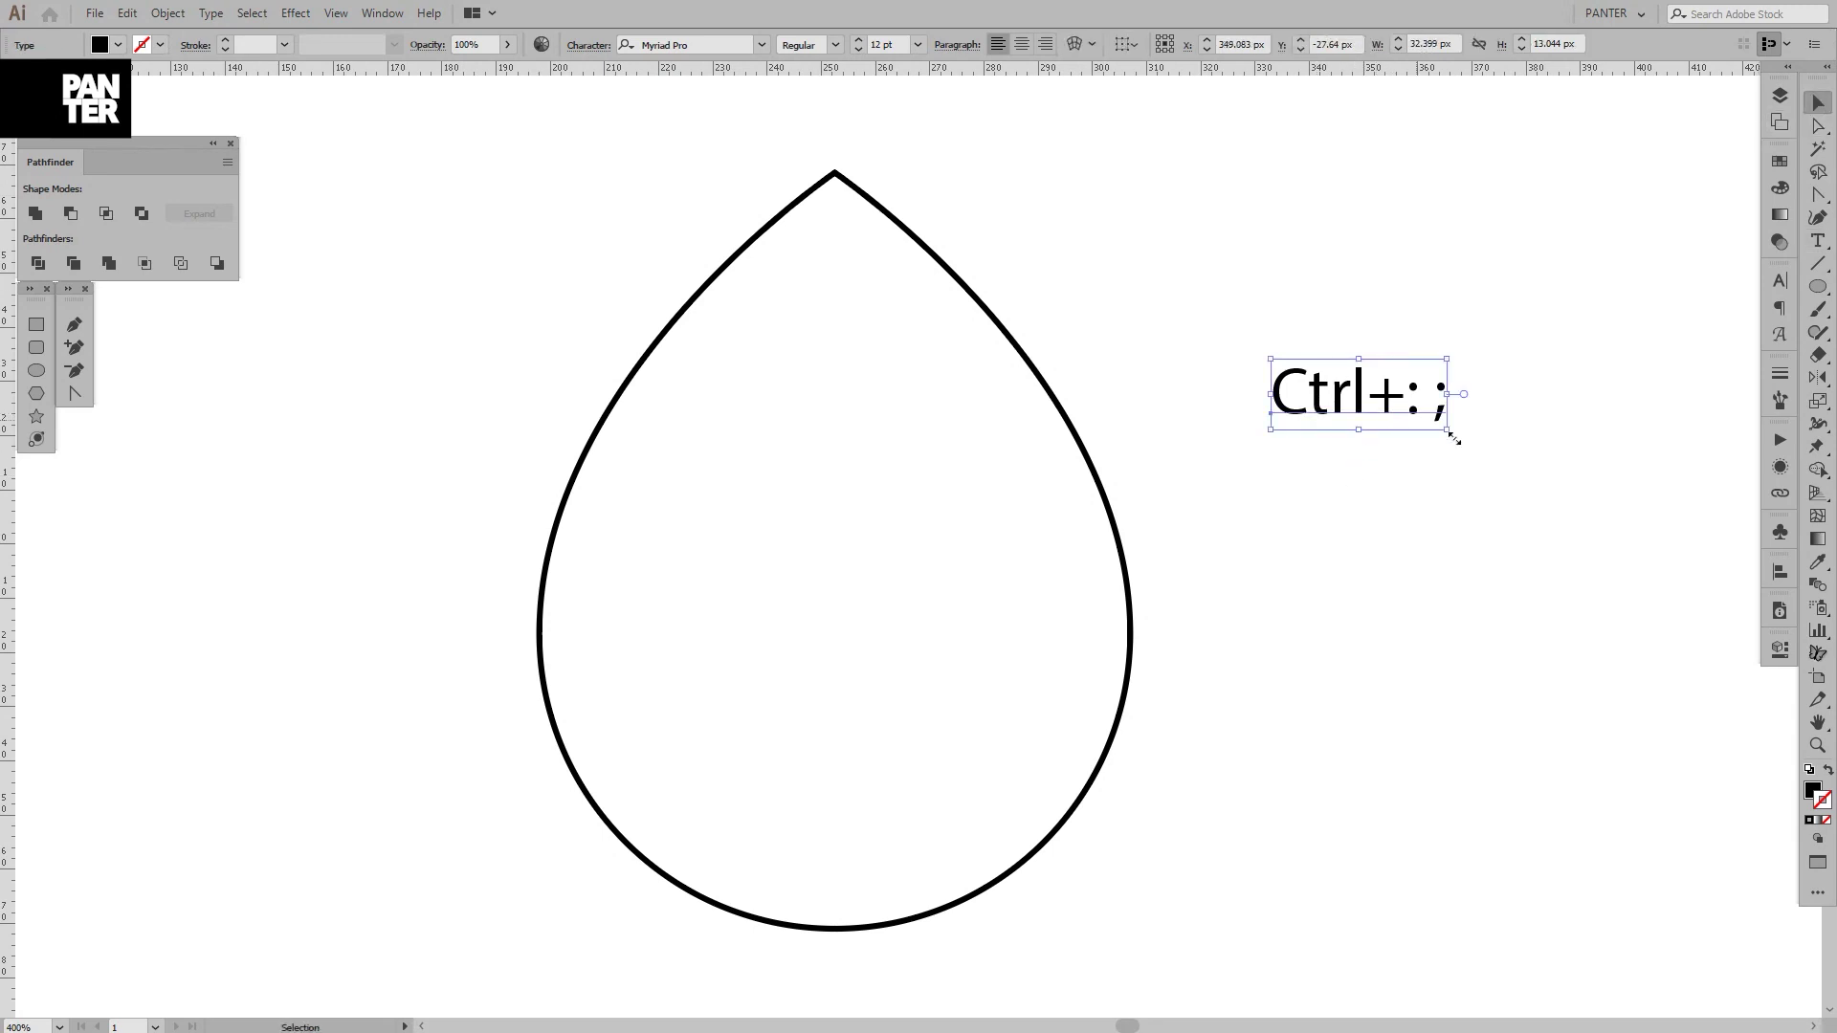
left_click(1466, 521)
scroll(1466, 521, "down", 1)
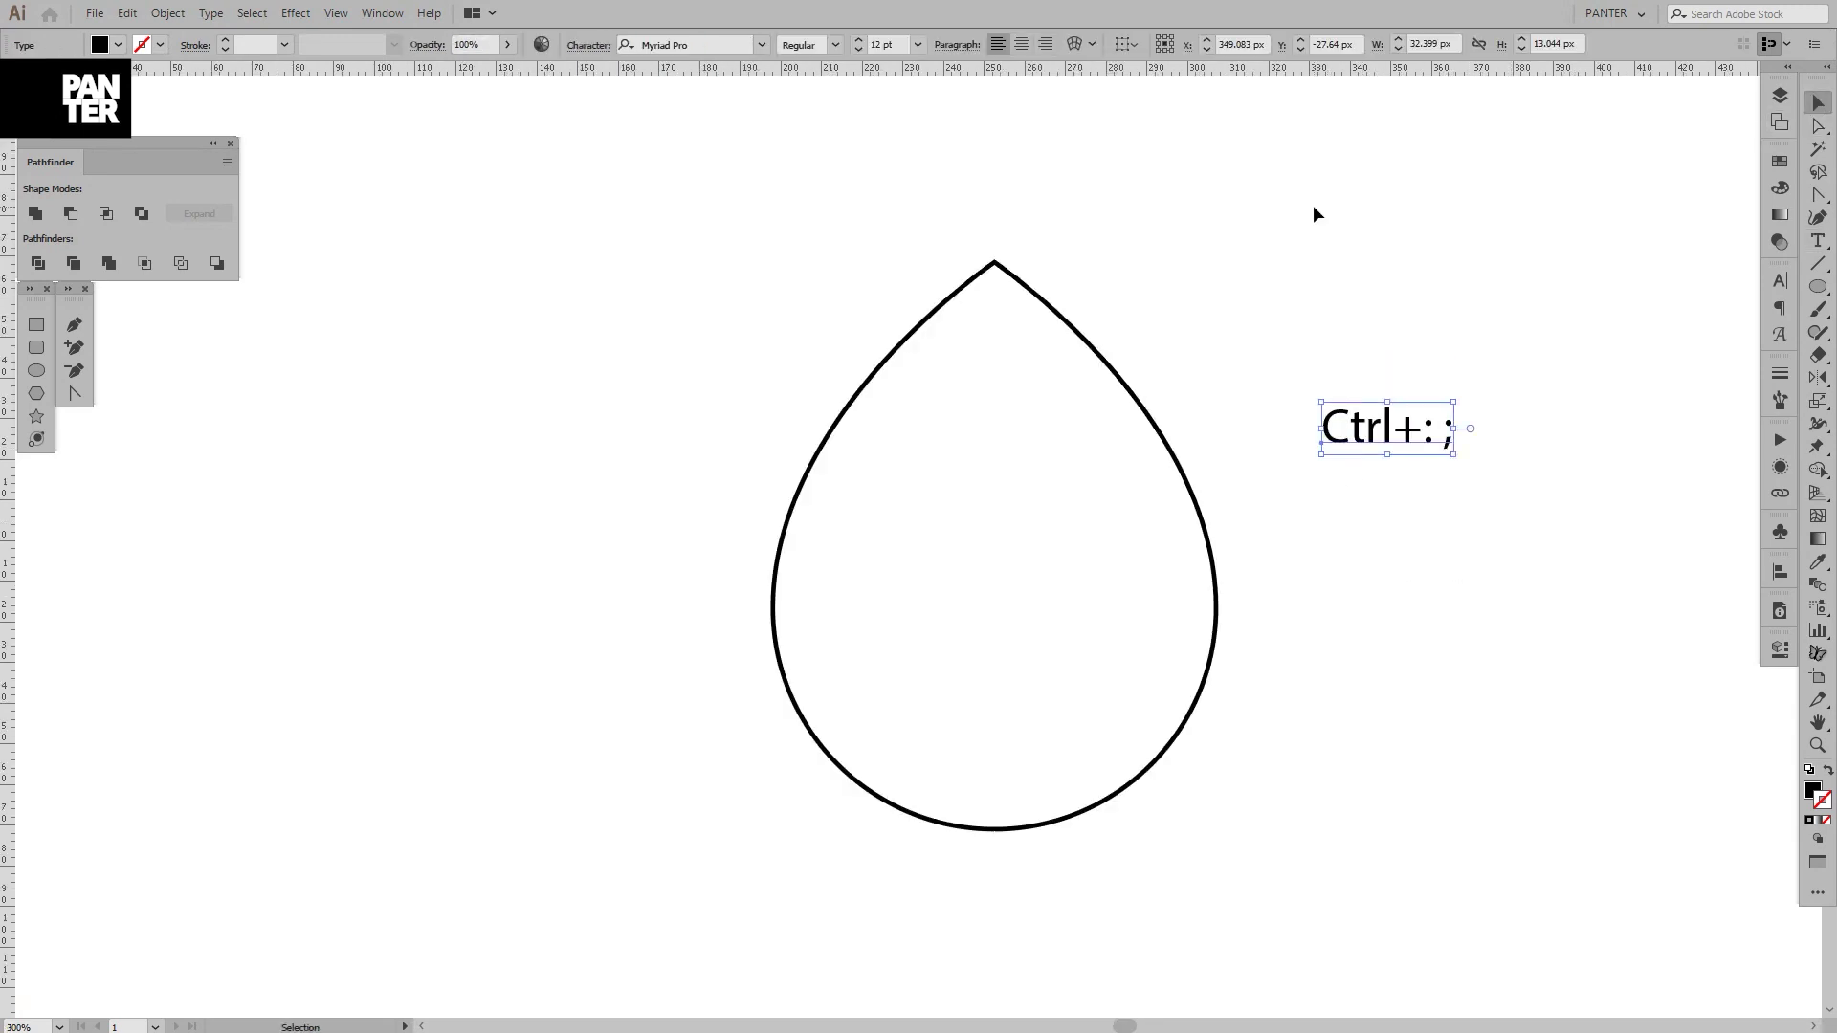
key("Delete")
- Raise only the teardrop's top anchor point straight up by 8 px with Direct Selection and deselect the shape
key("space")
scroll(1285, 215, "down", 2)
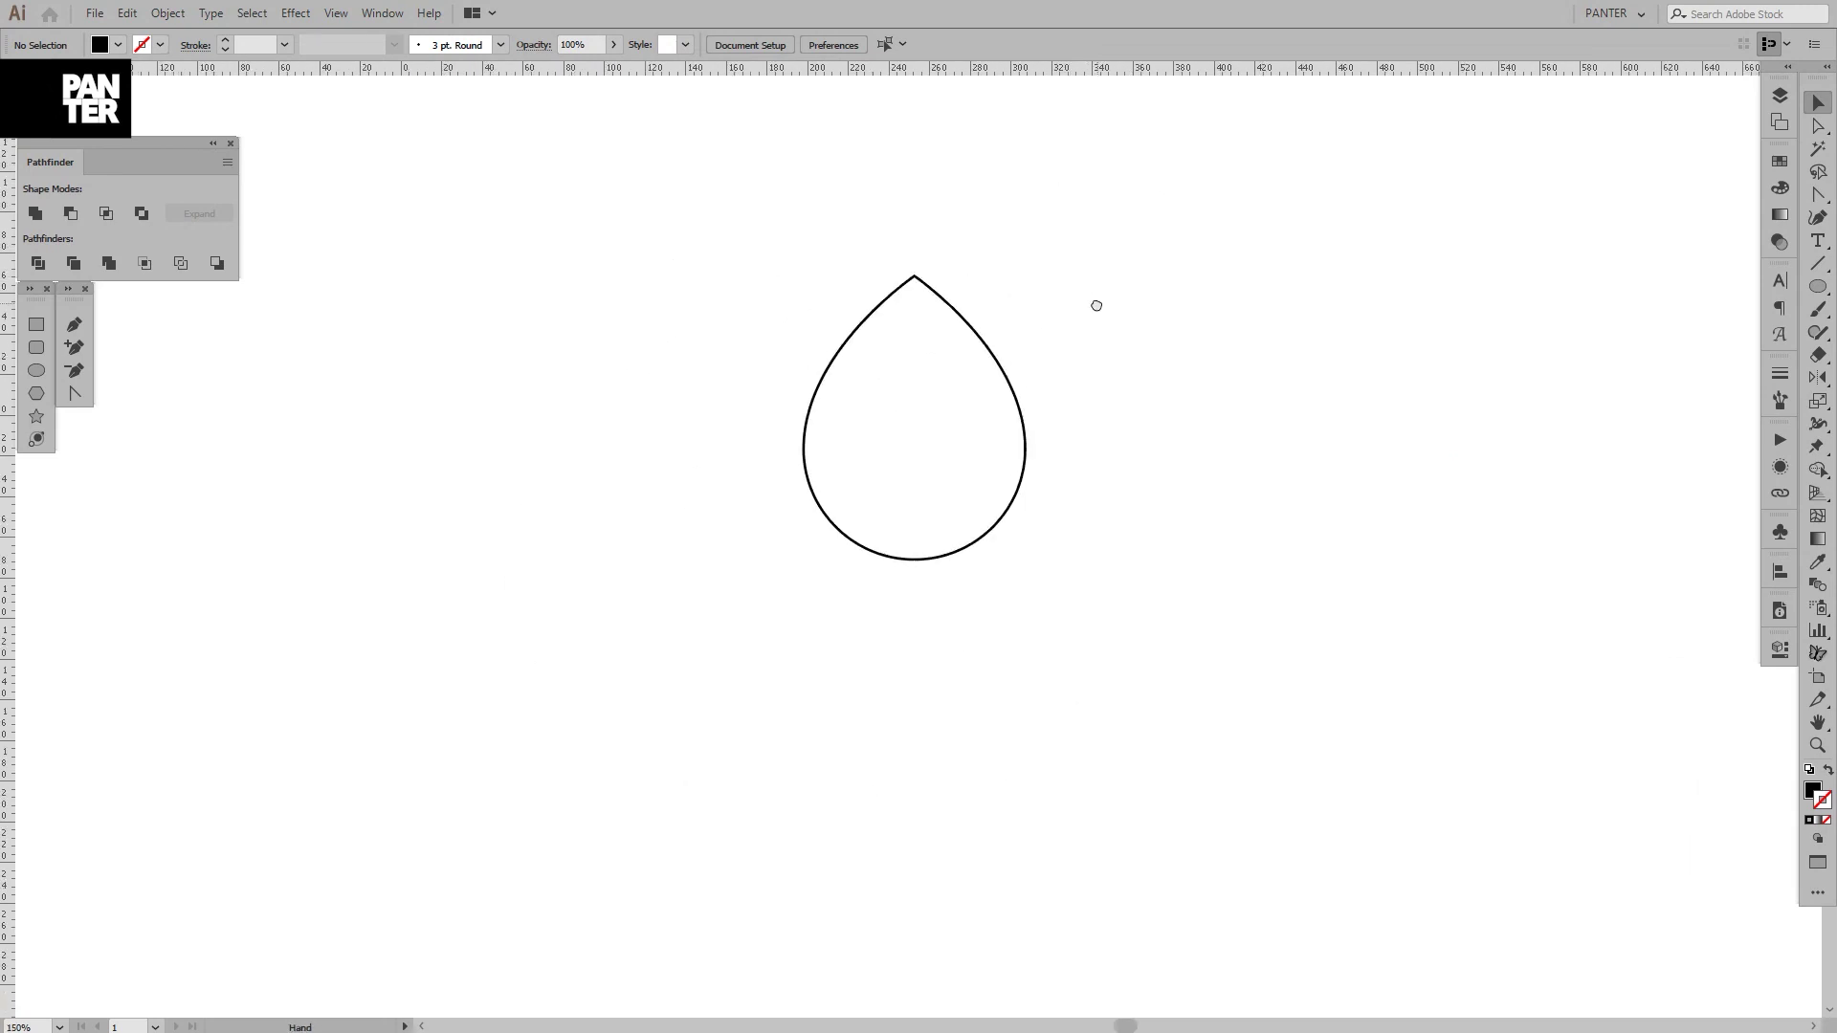
left_click(904, 542)
scroll(943, 264, "up", 1)
key("a")
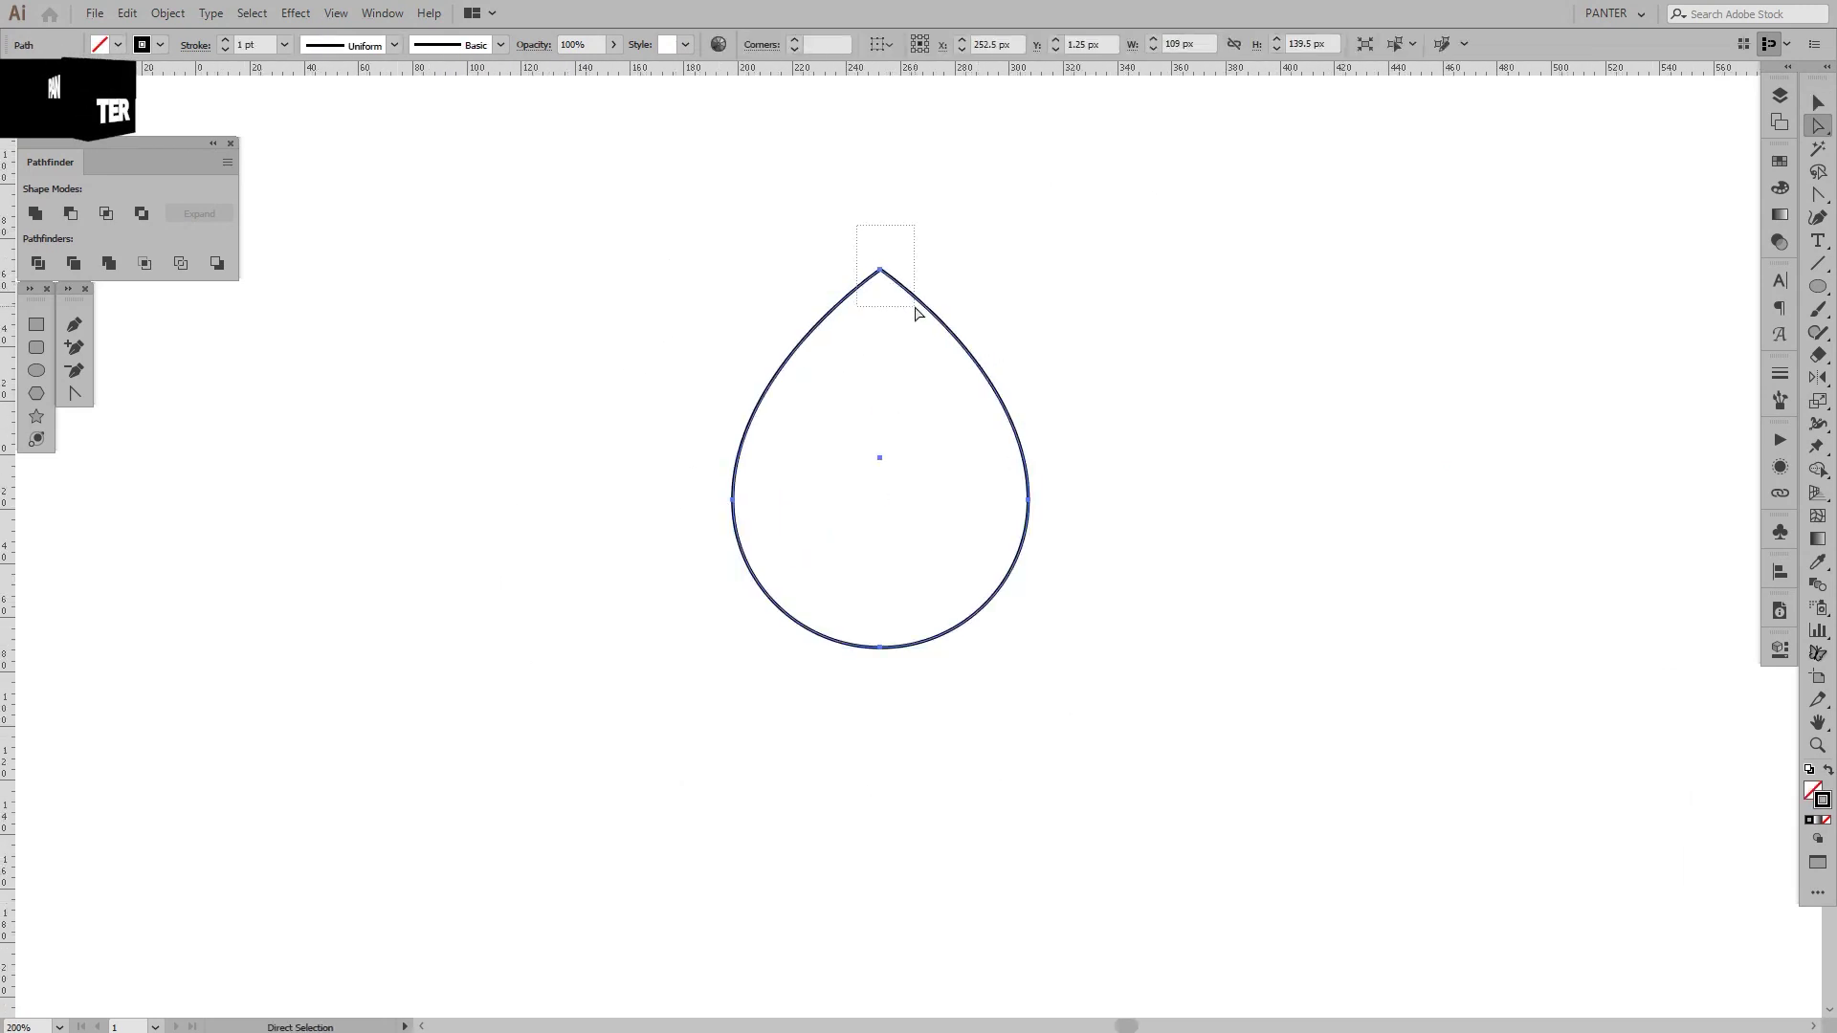
left_click_drag(880, 269, 881, 252)
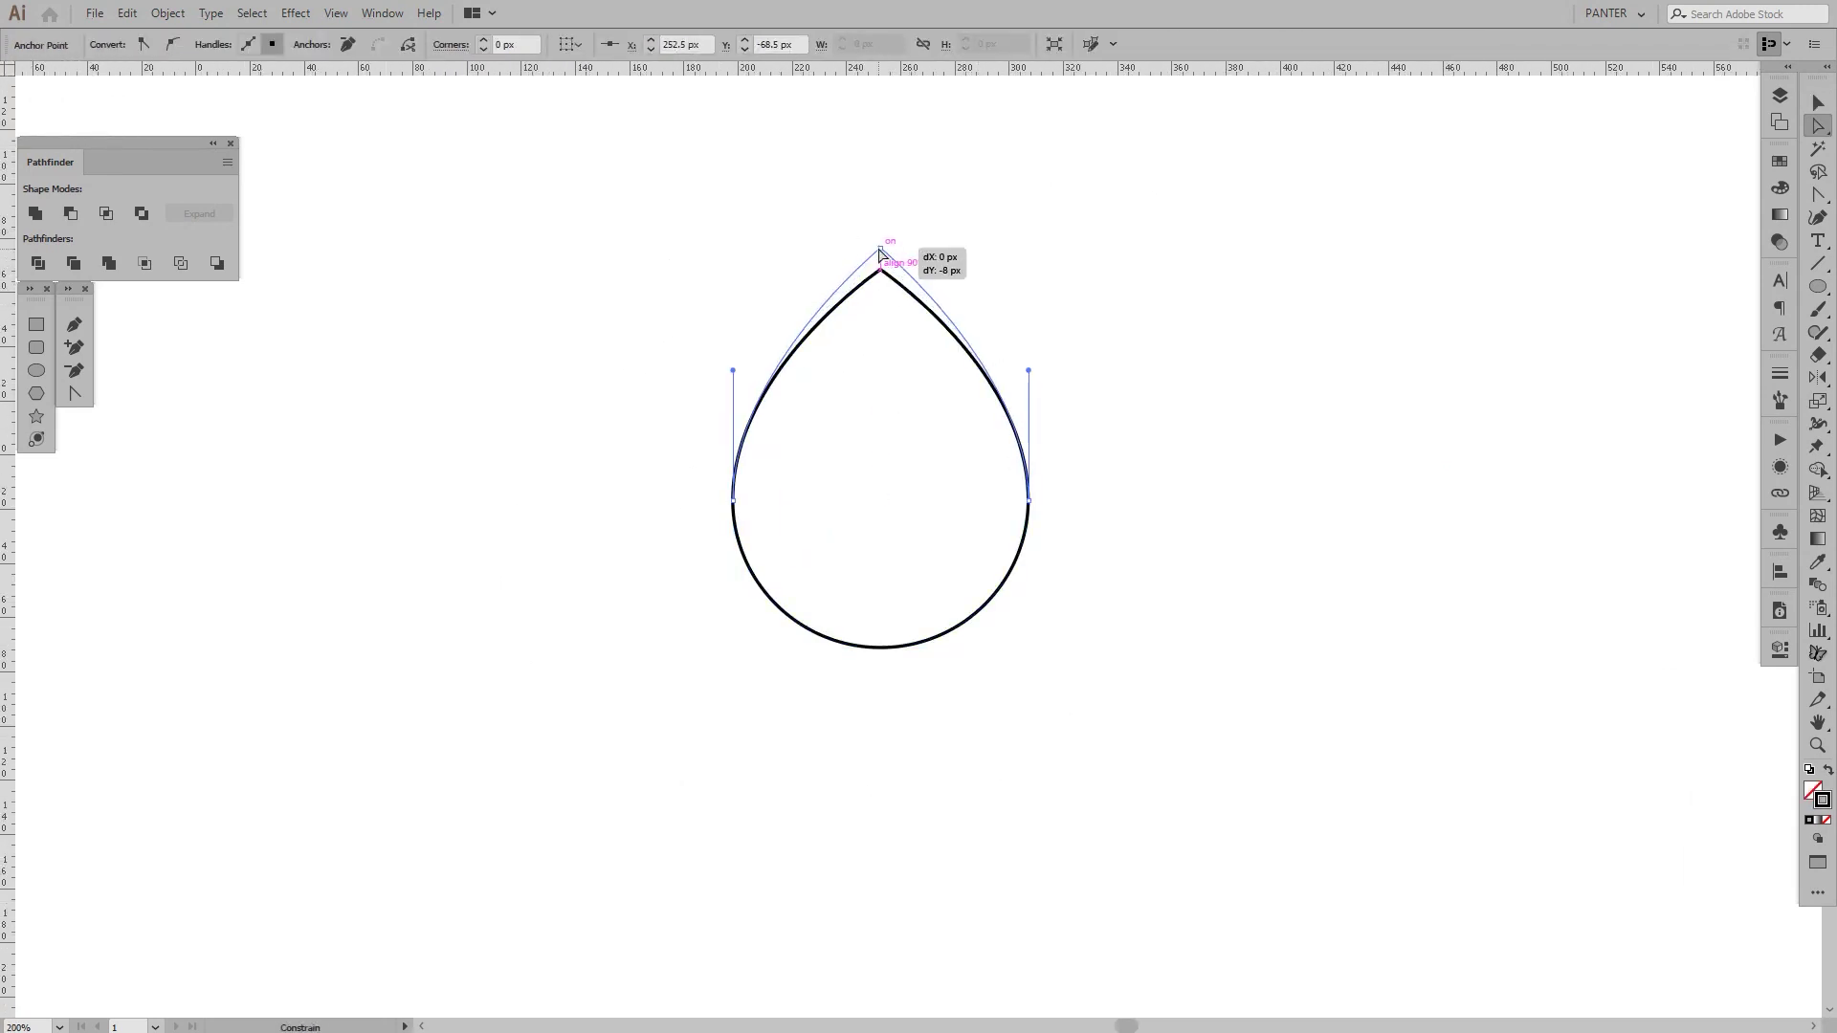
key("v")
left_click(1196, 339)
- Start a Transform effect on the whole teardrop with the preview enabled, keeping the dialog clear of the artwork
scroll(1196, 340, "down", 2)
scroll(1144, 392, "up", 1)
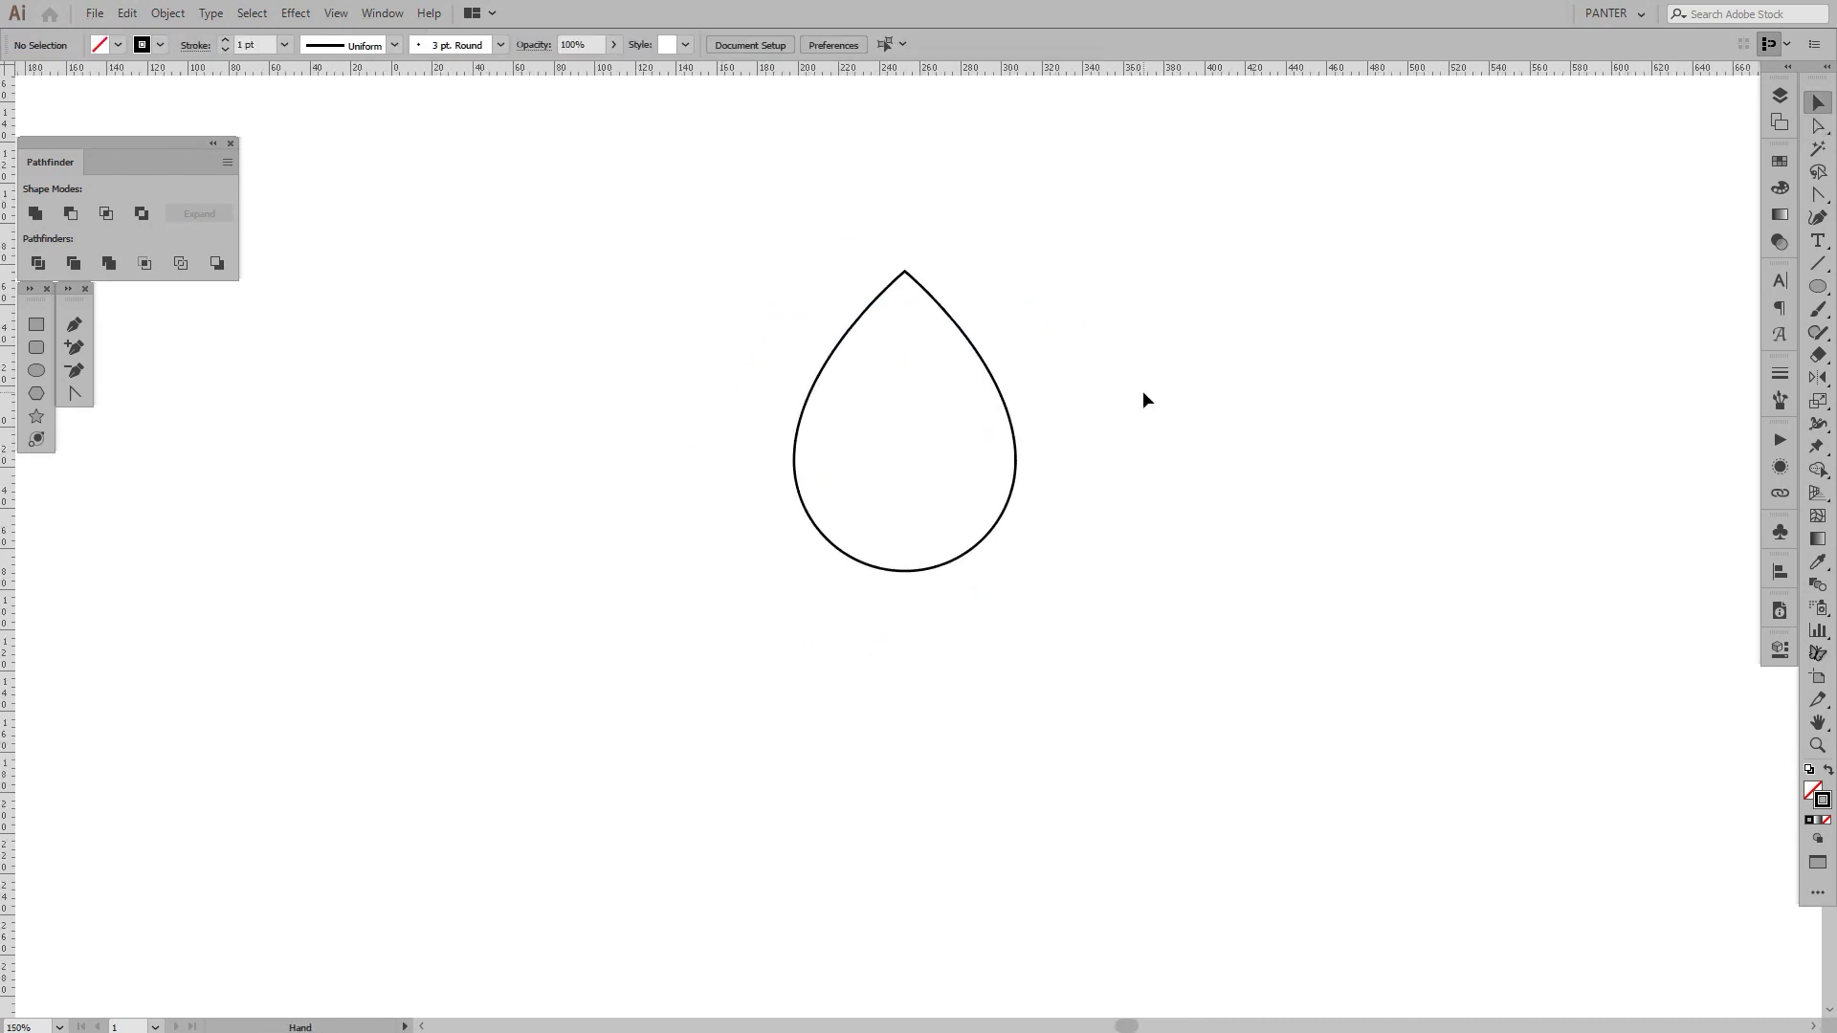
left_click_drag(1144, 397, 1100, 370)
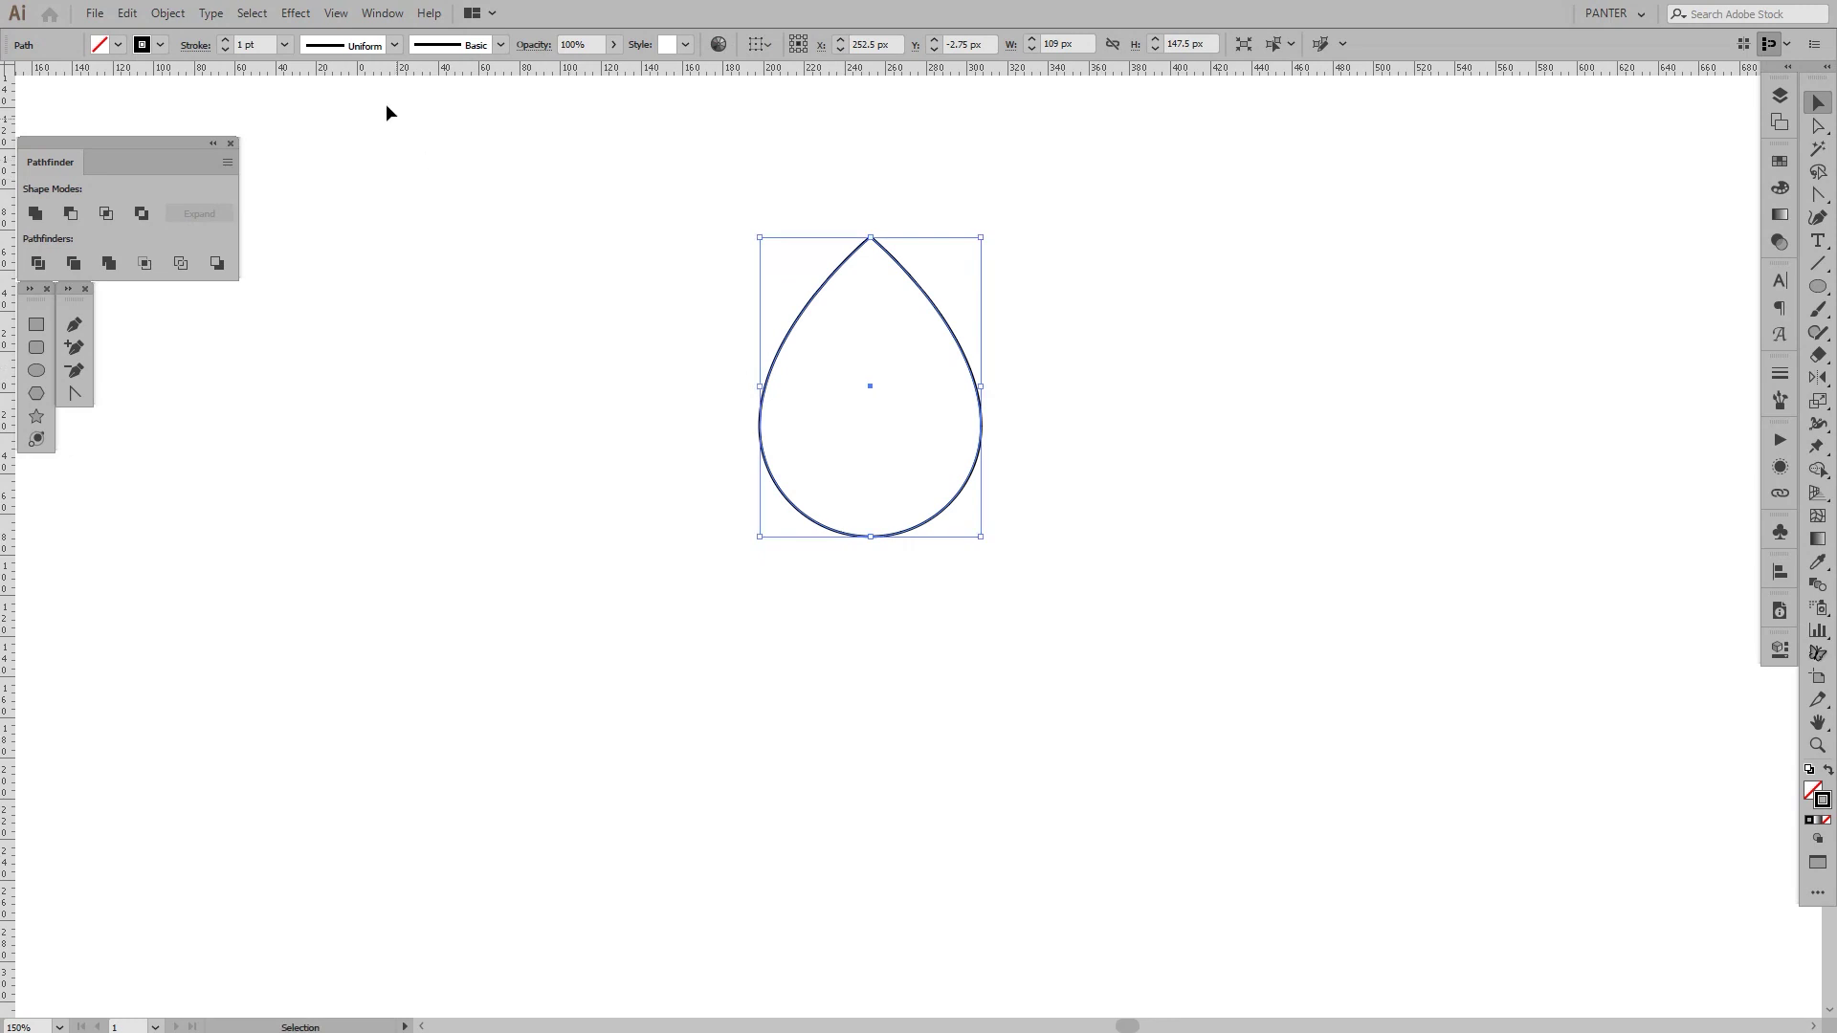
left_click(306, 13)
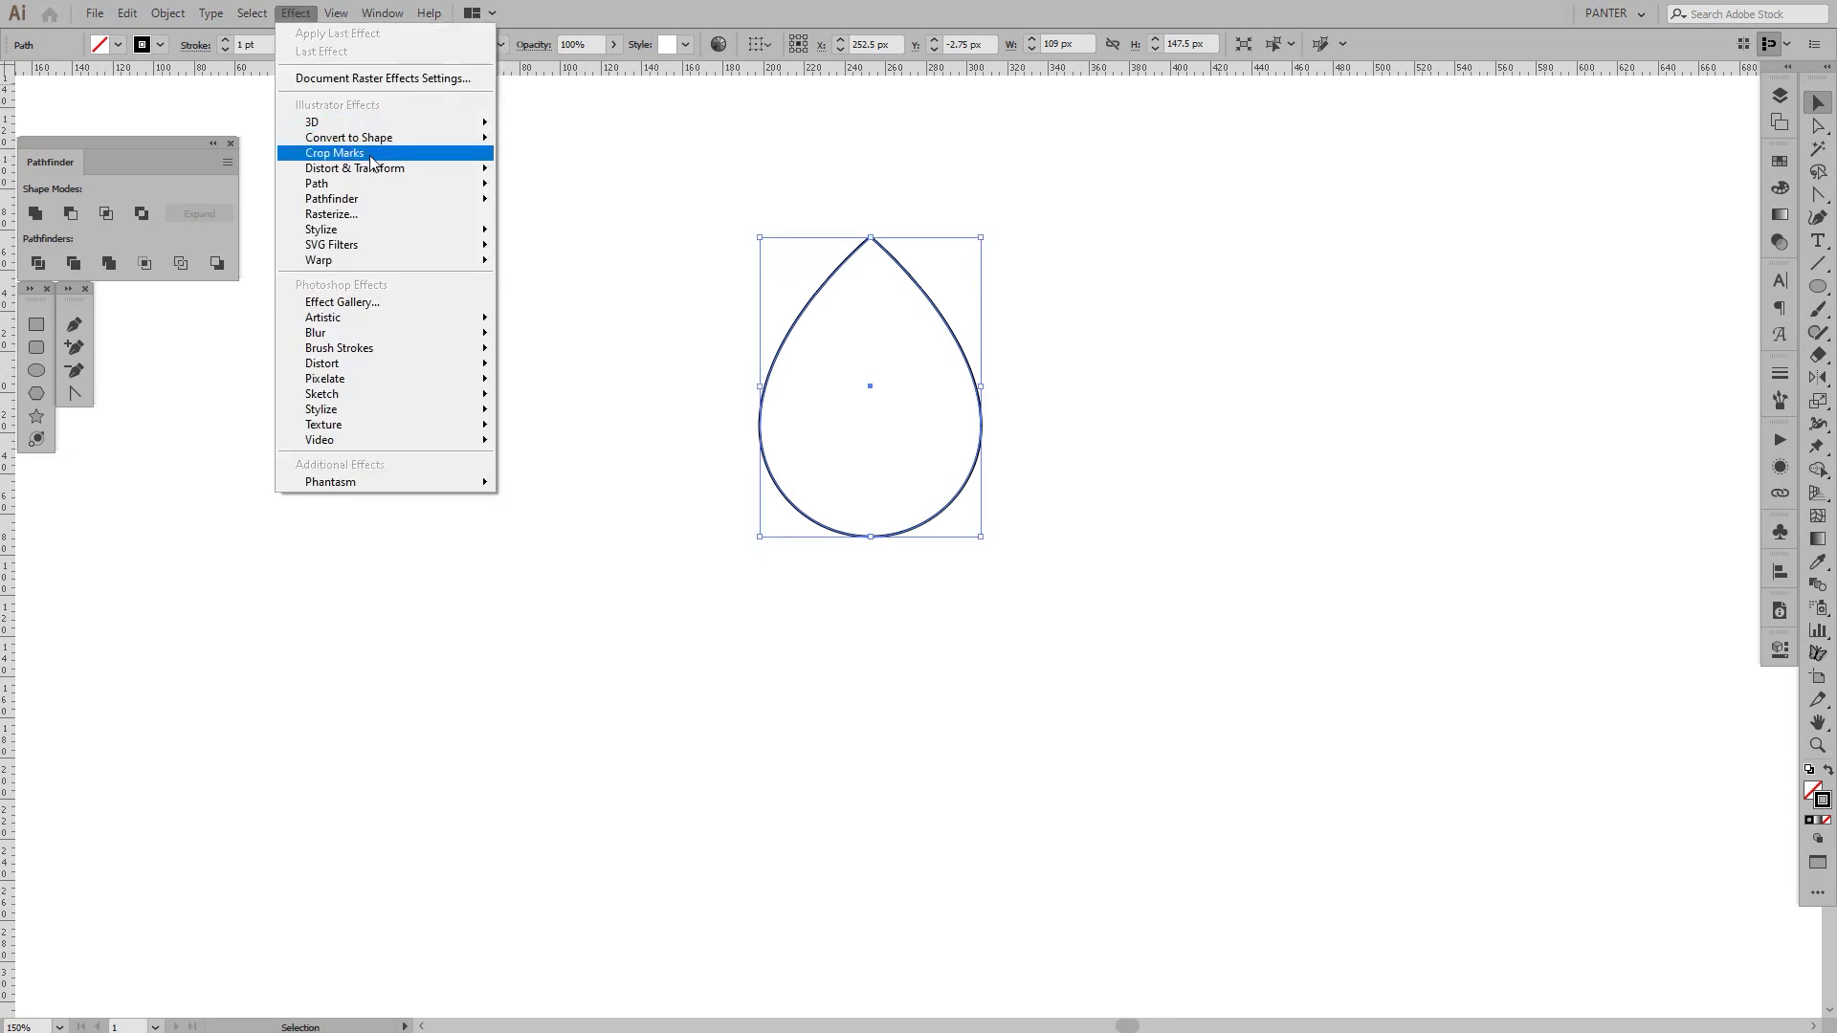
mouse_move(383, 168)
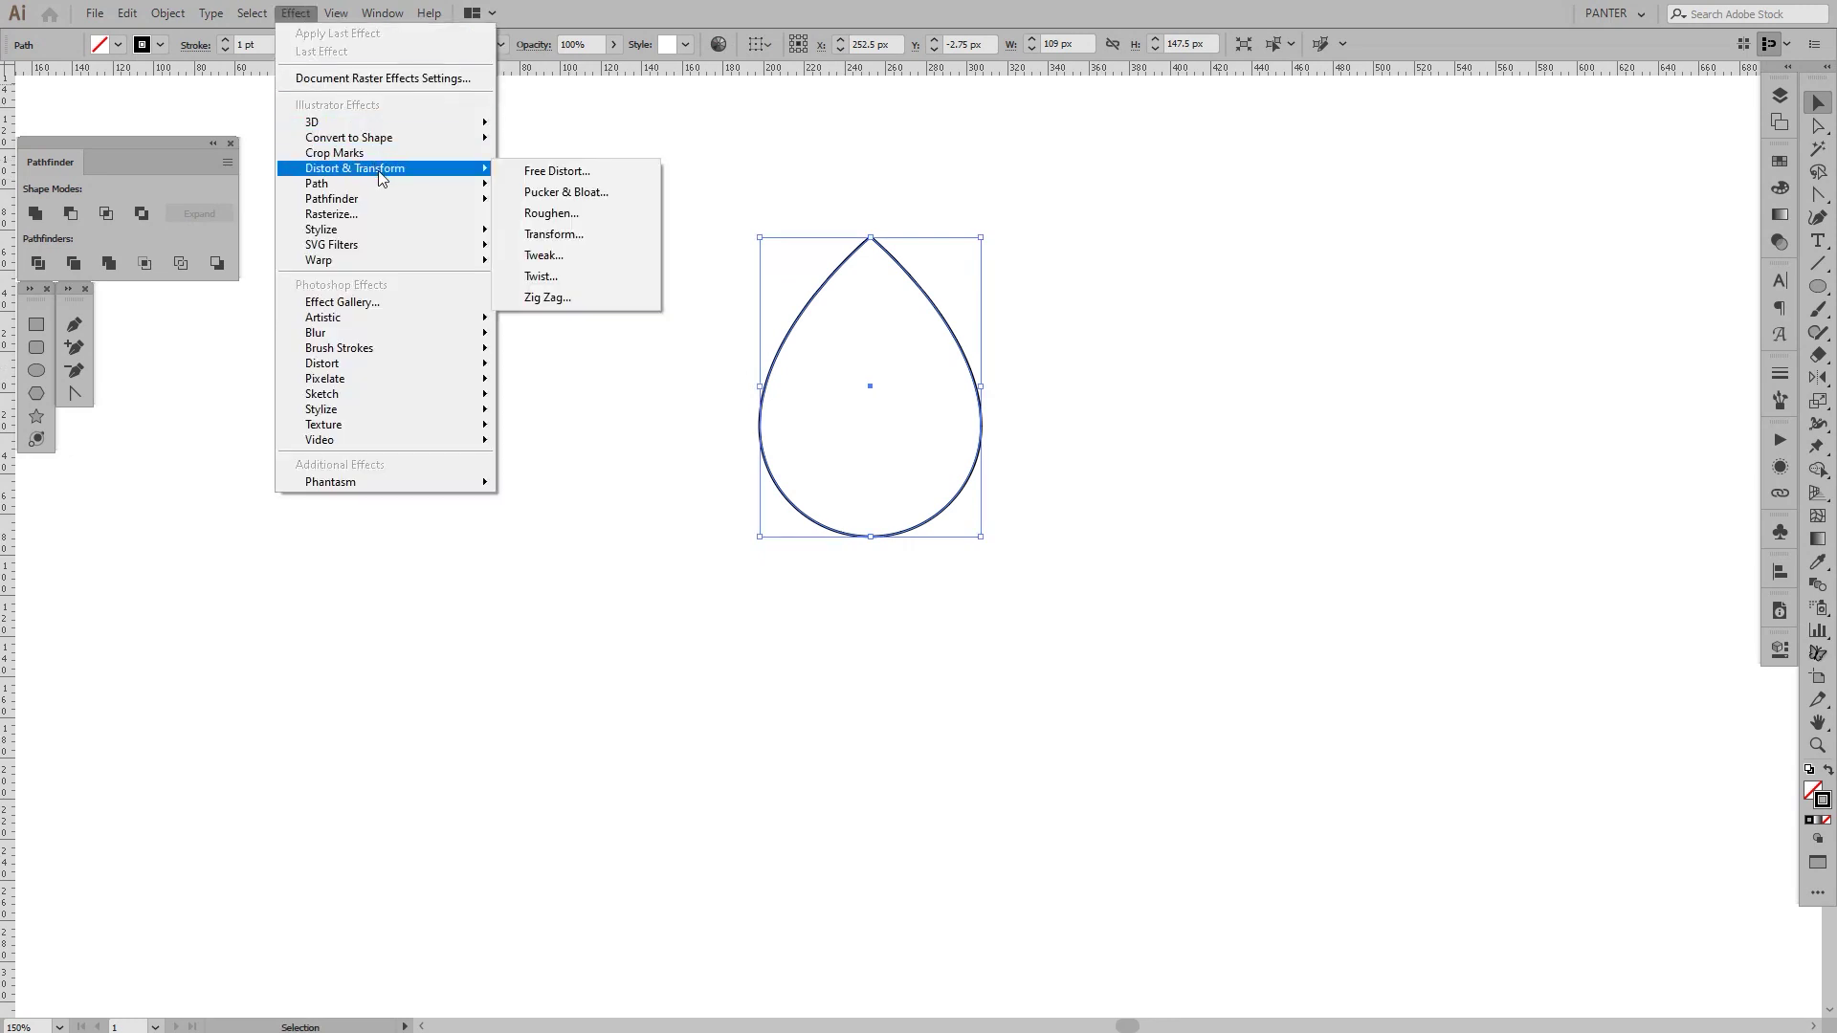
left_click(593, 235)
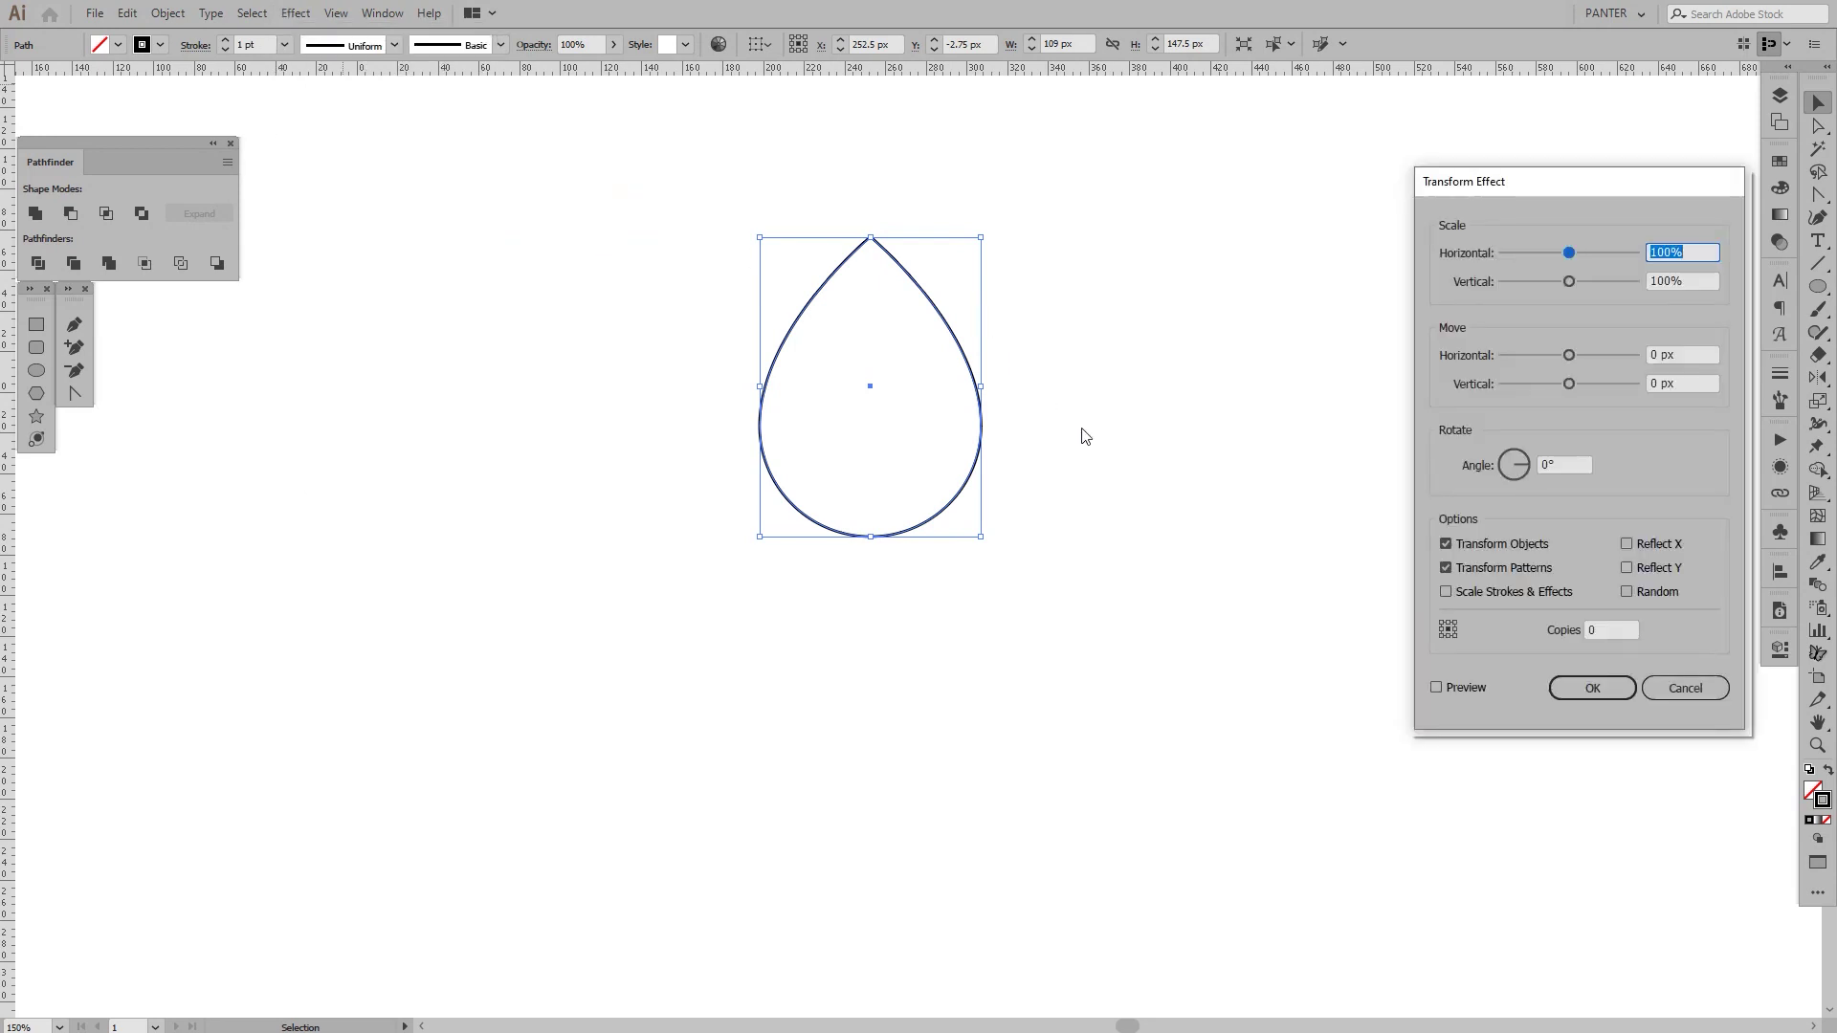
left_click(1456, 687)
left_click_drag(1628, 185, 1567, 140)
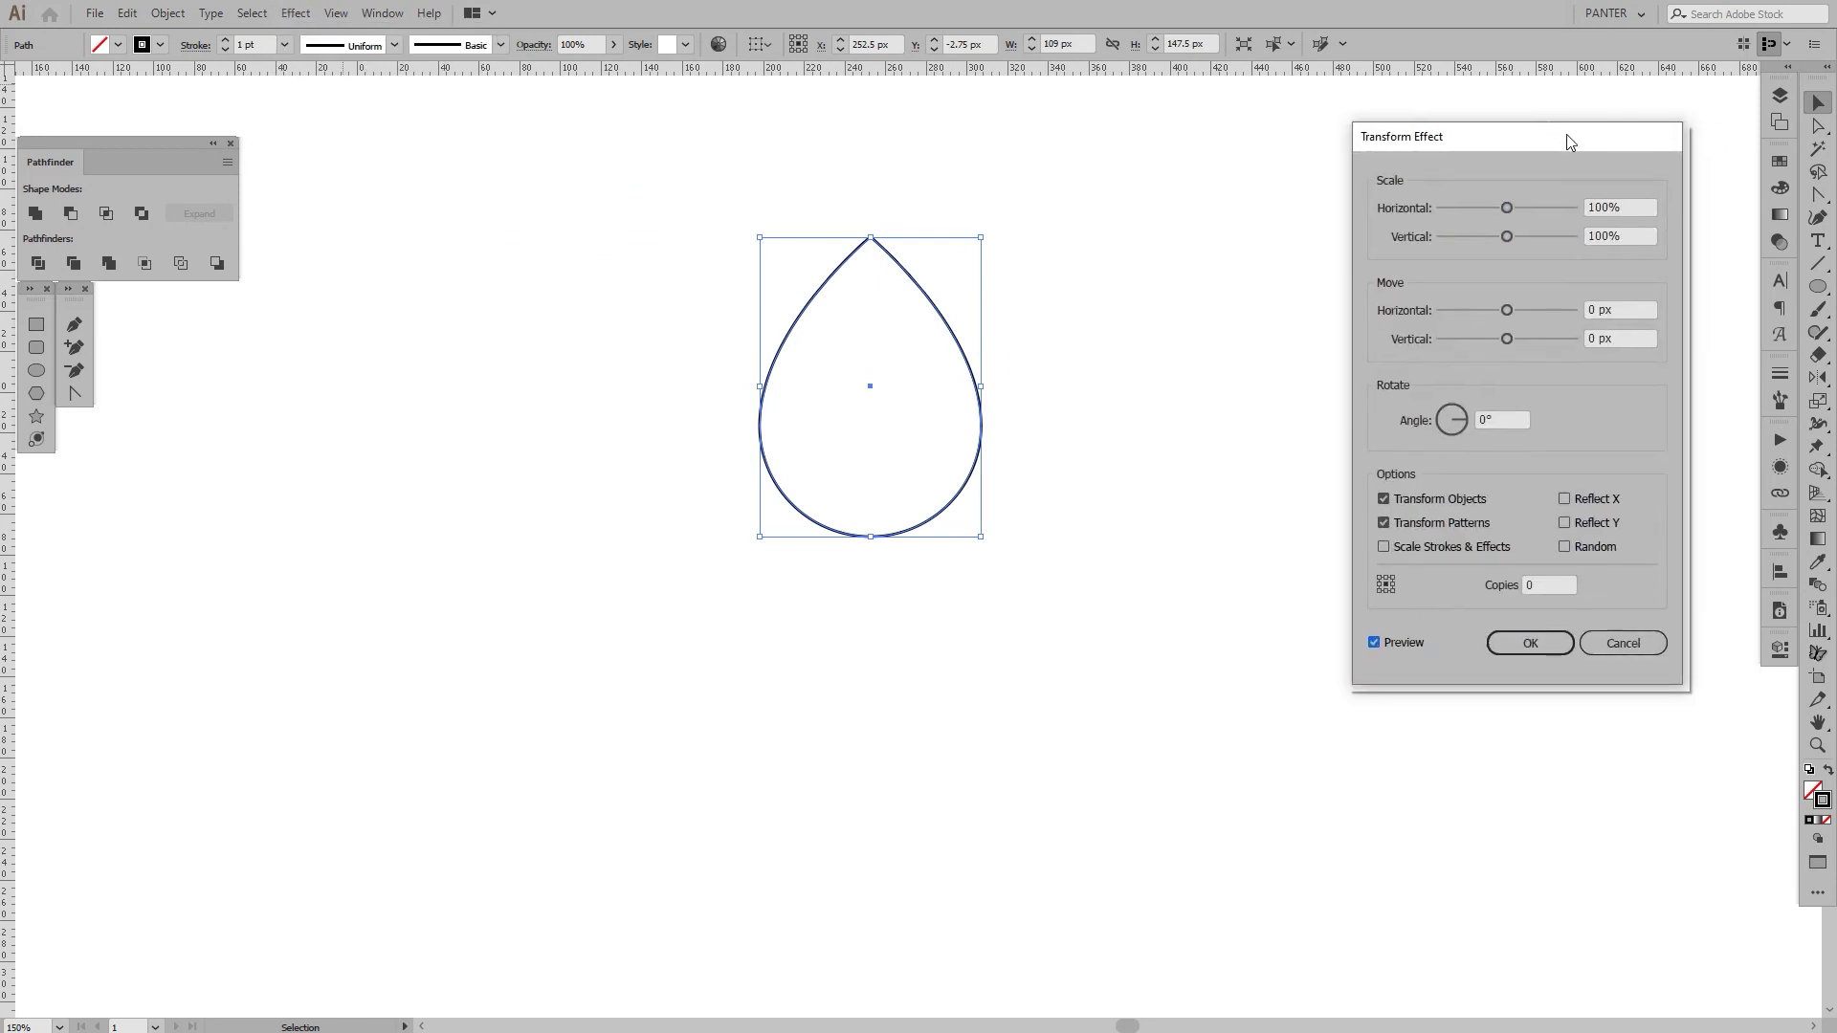
- Set the Transform effect to move 15 px horizontally and 7 px vertically, rotate -9°, and make 8 copies
left_click(1632, 308)
type("15")
key("Tab")
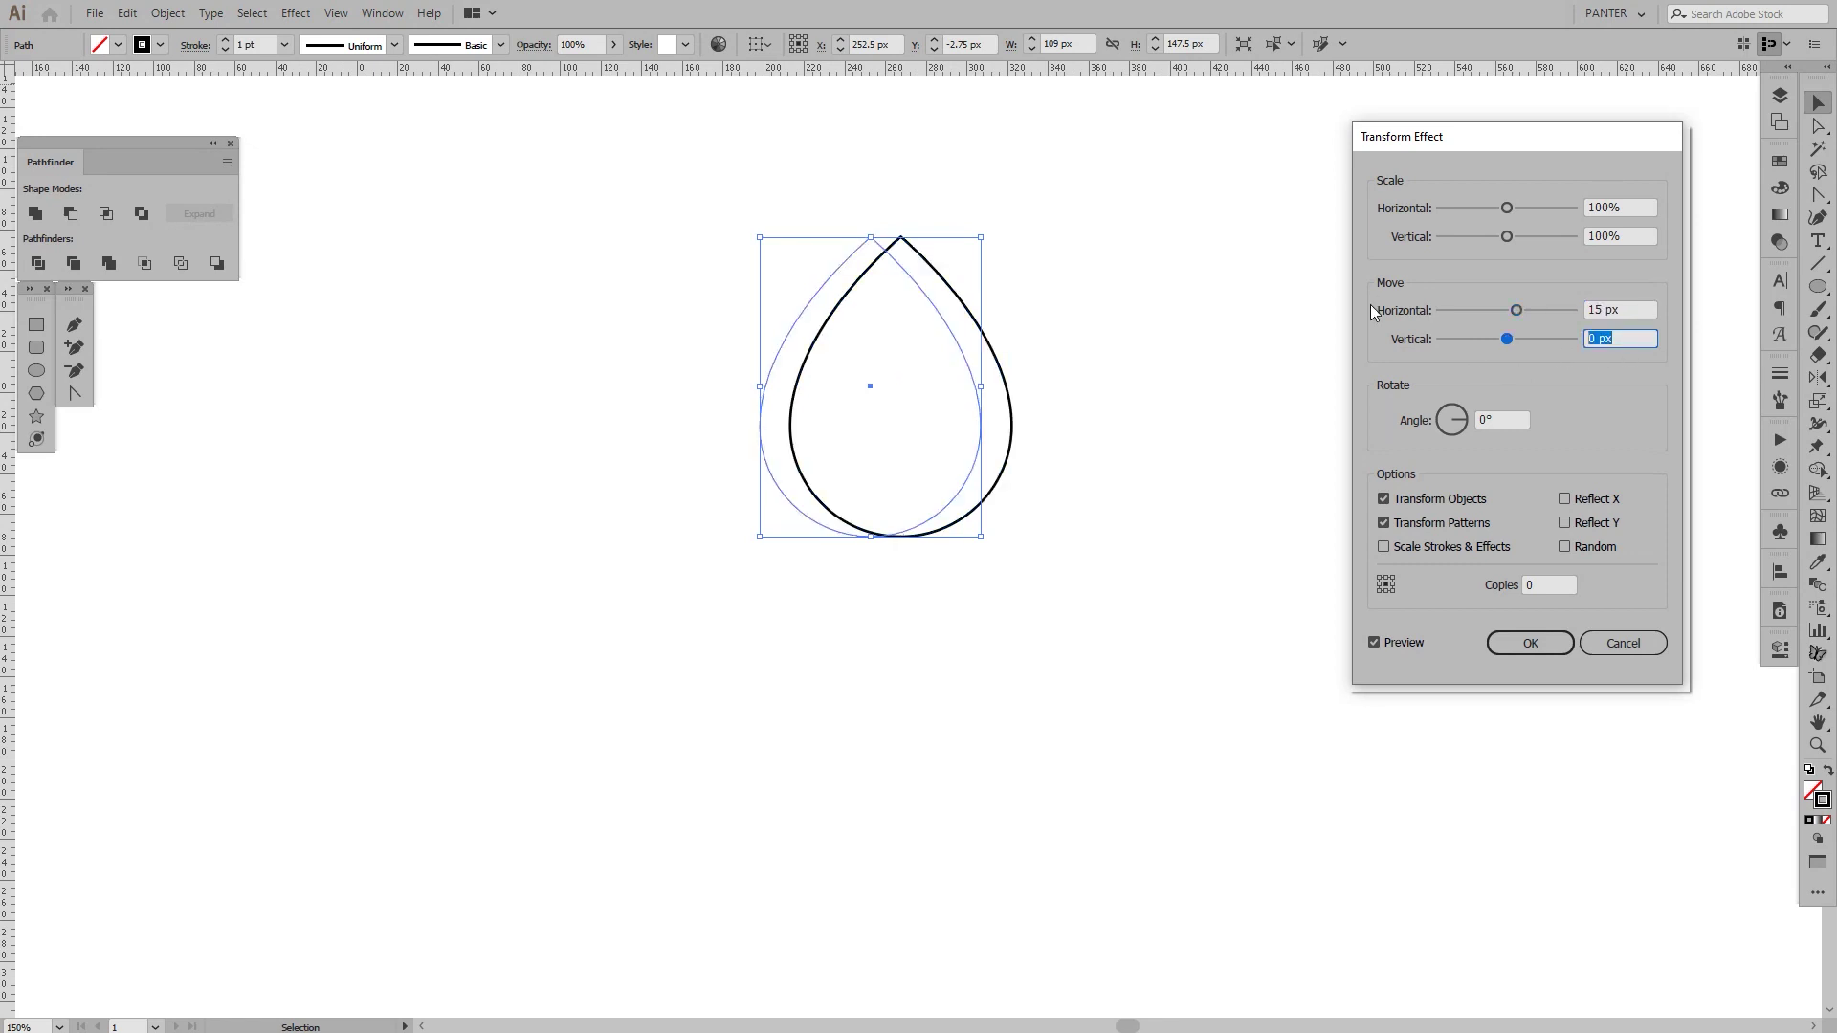
type("7")
key("Tab")
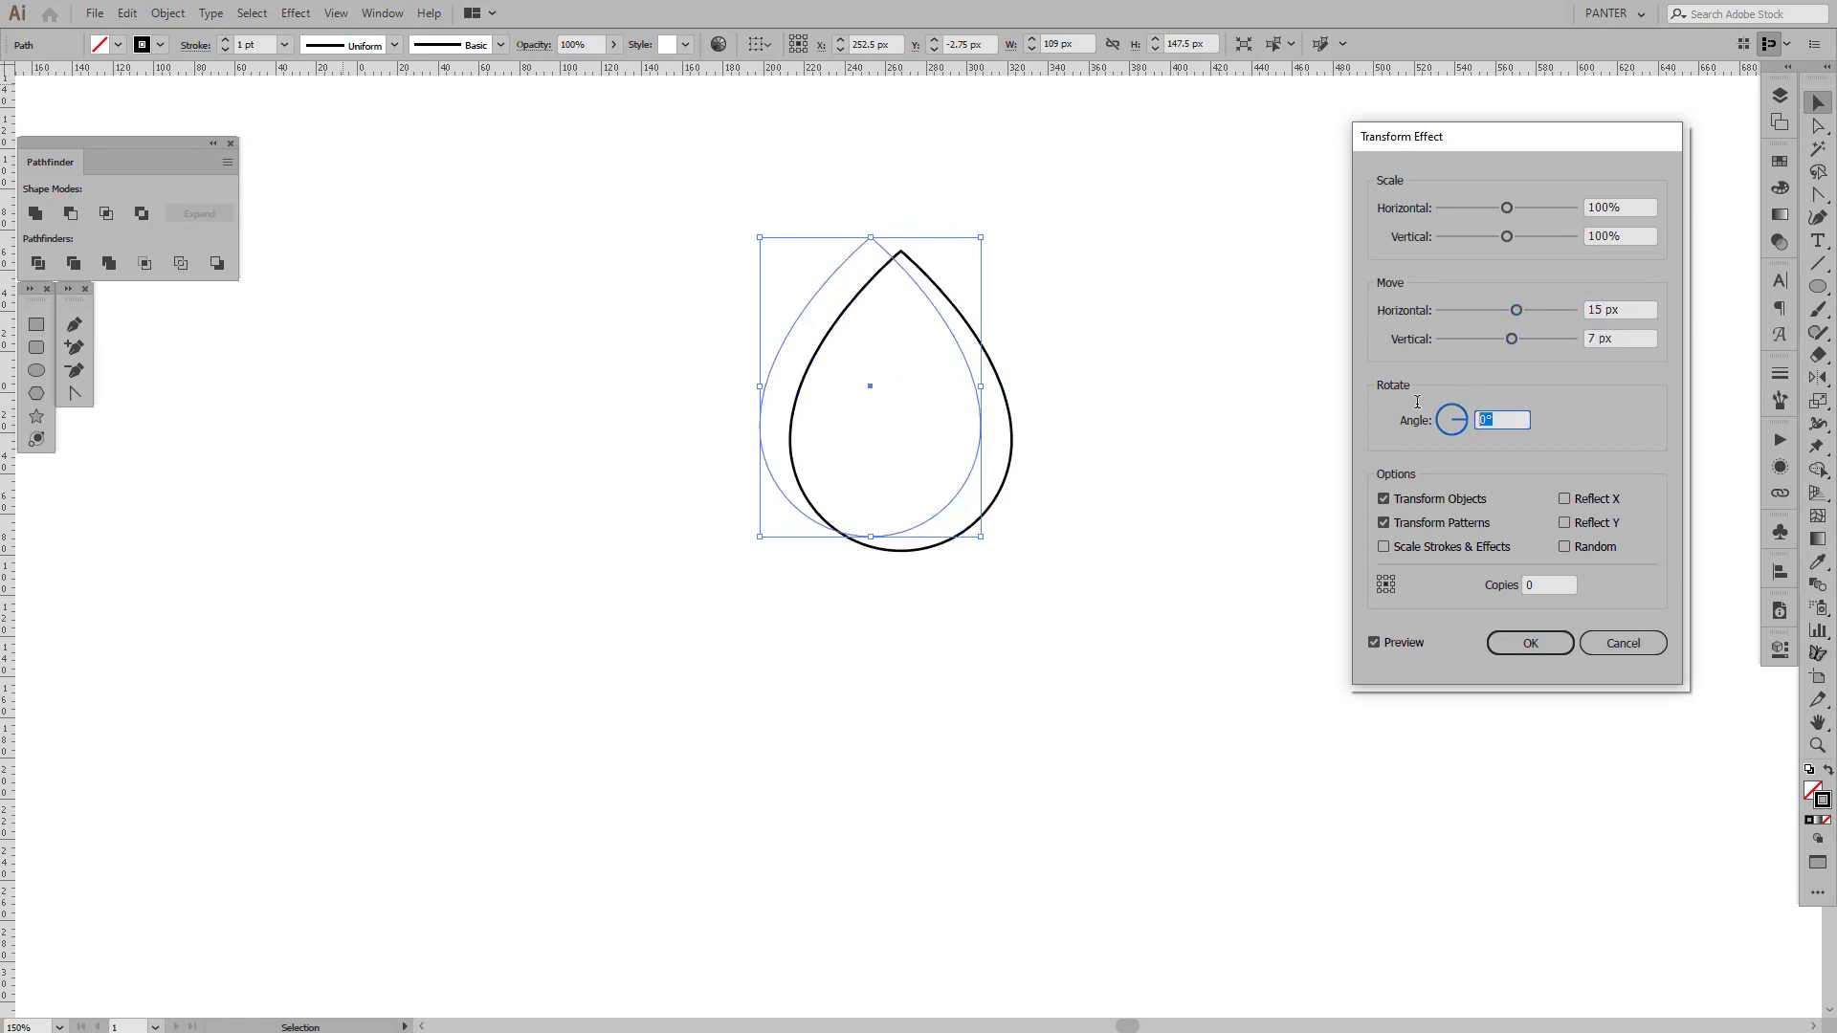
type("-9")
key("Tab")
type("8")
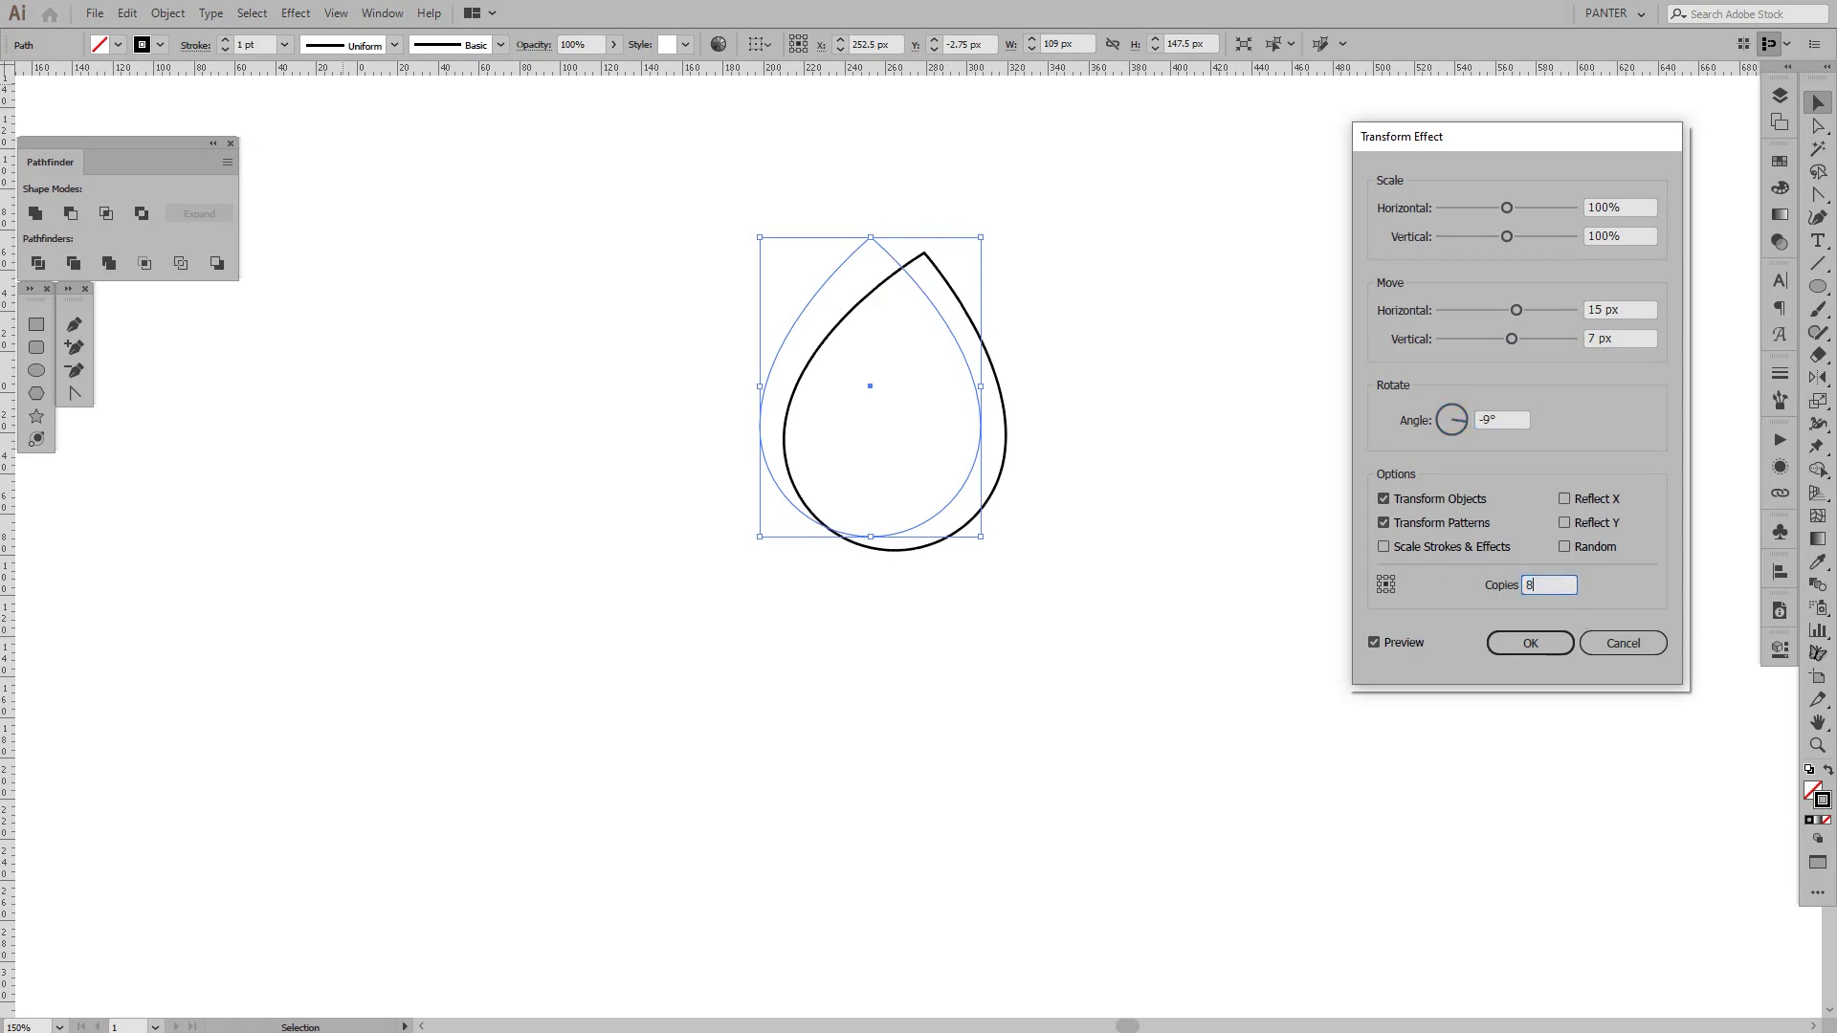
left_click(1631, 337)
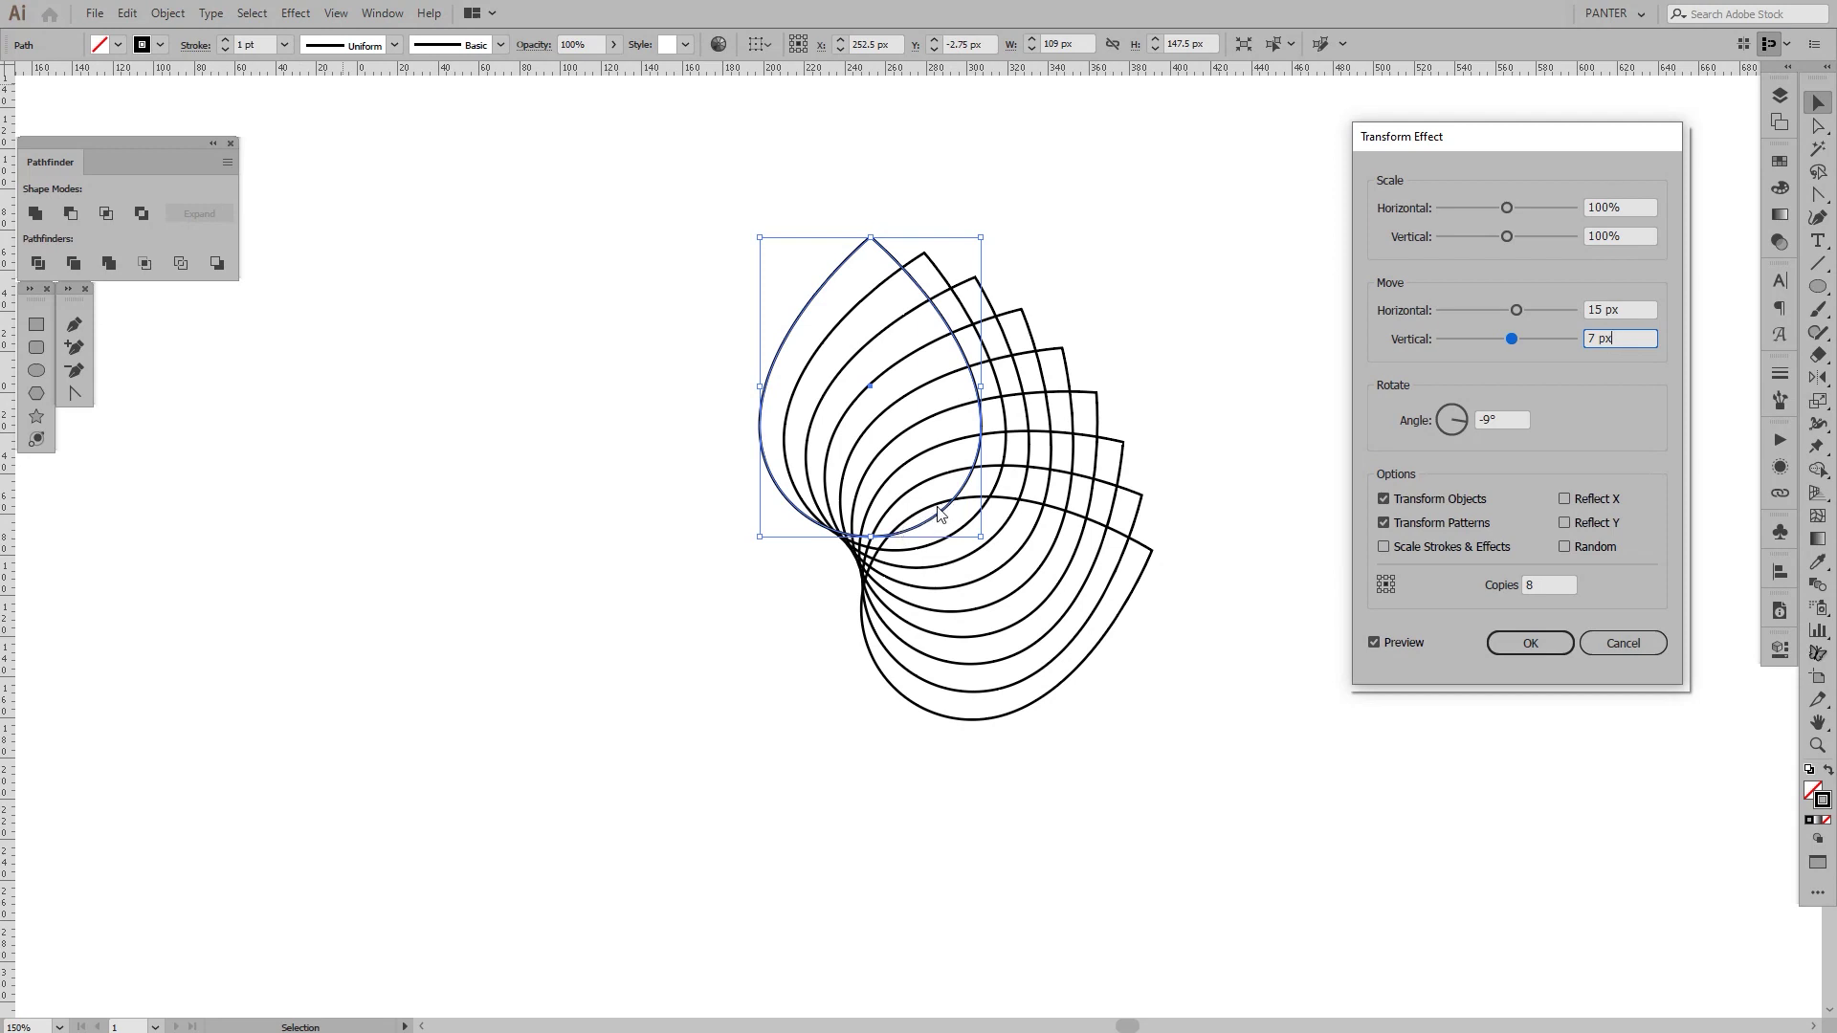
- Reduce the horizontal move to 14 px and apply the Transform effect to the teardrop
left_click(1632, 308)
key("Down")
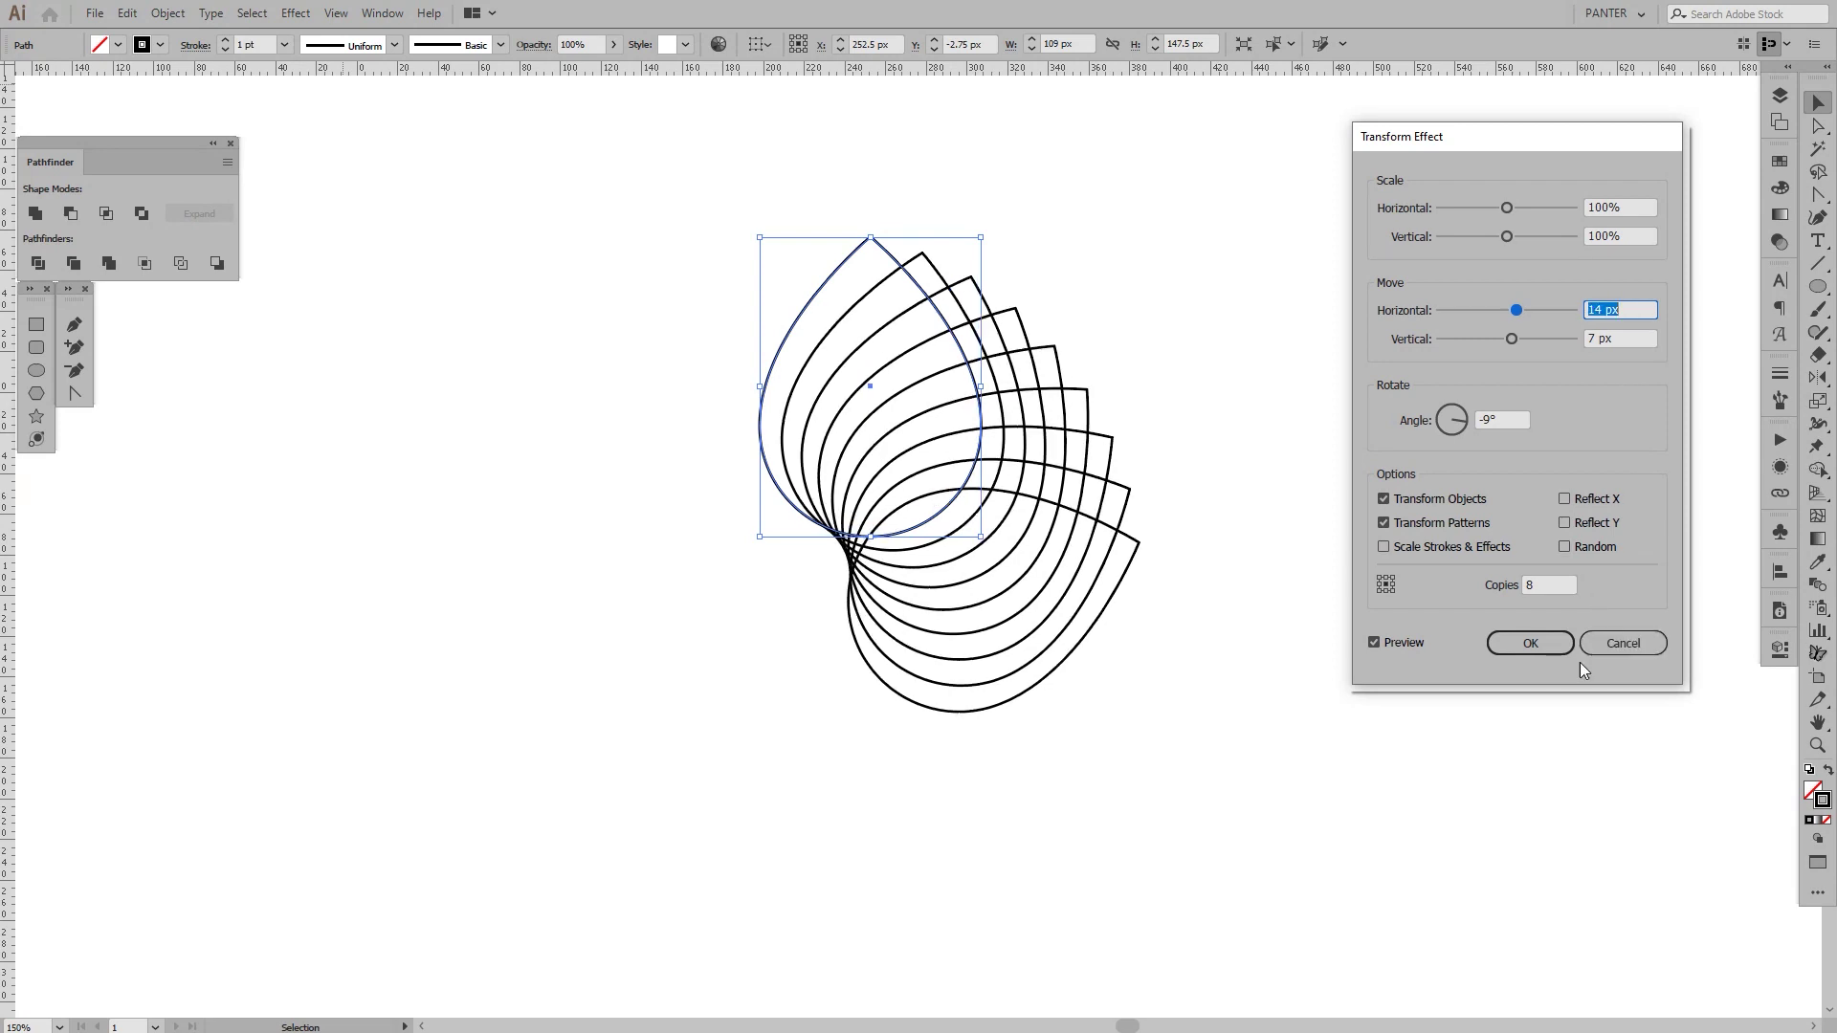
left_click(1553, 652)
- Examine the fan of teardrop copies, including where their lower edges overlap and where their tips end
left_click(1221, 544)
left_click_drag(1221, 543, 848, 631)
left_click_drag(1043, 729, 275, 396)
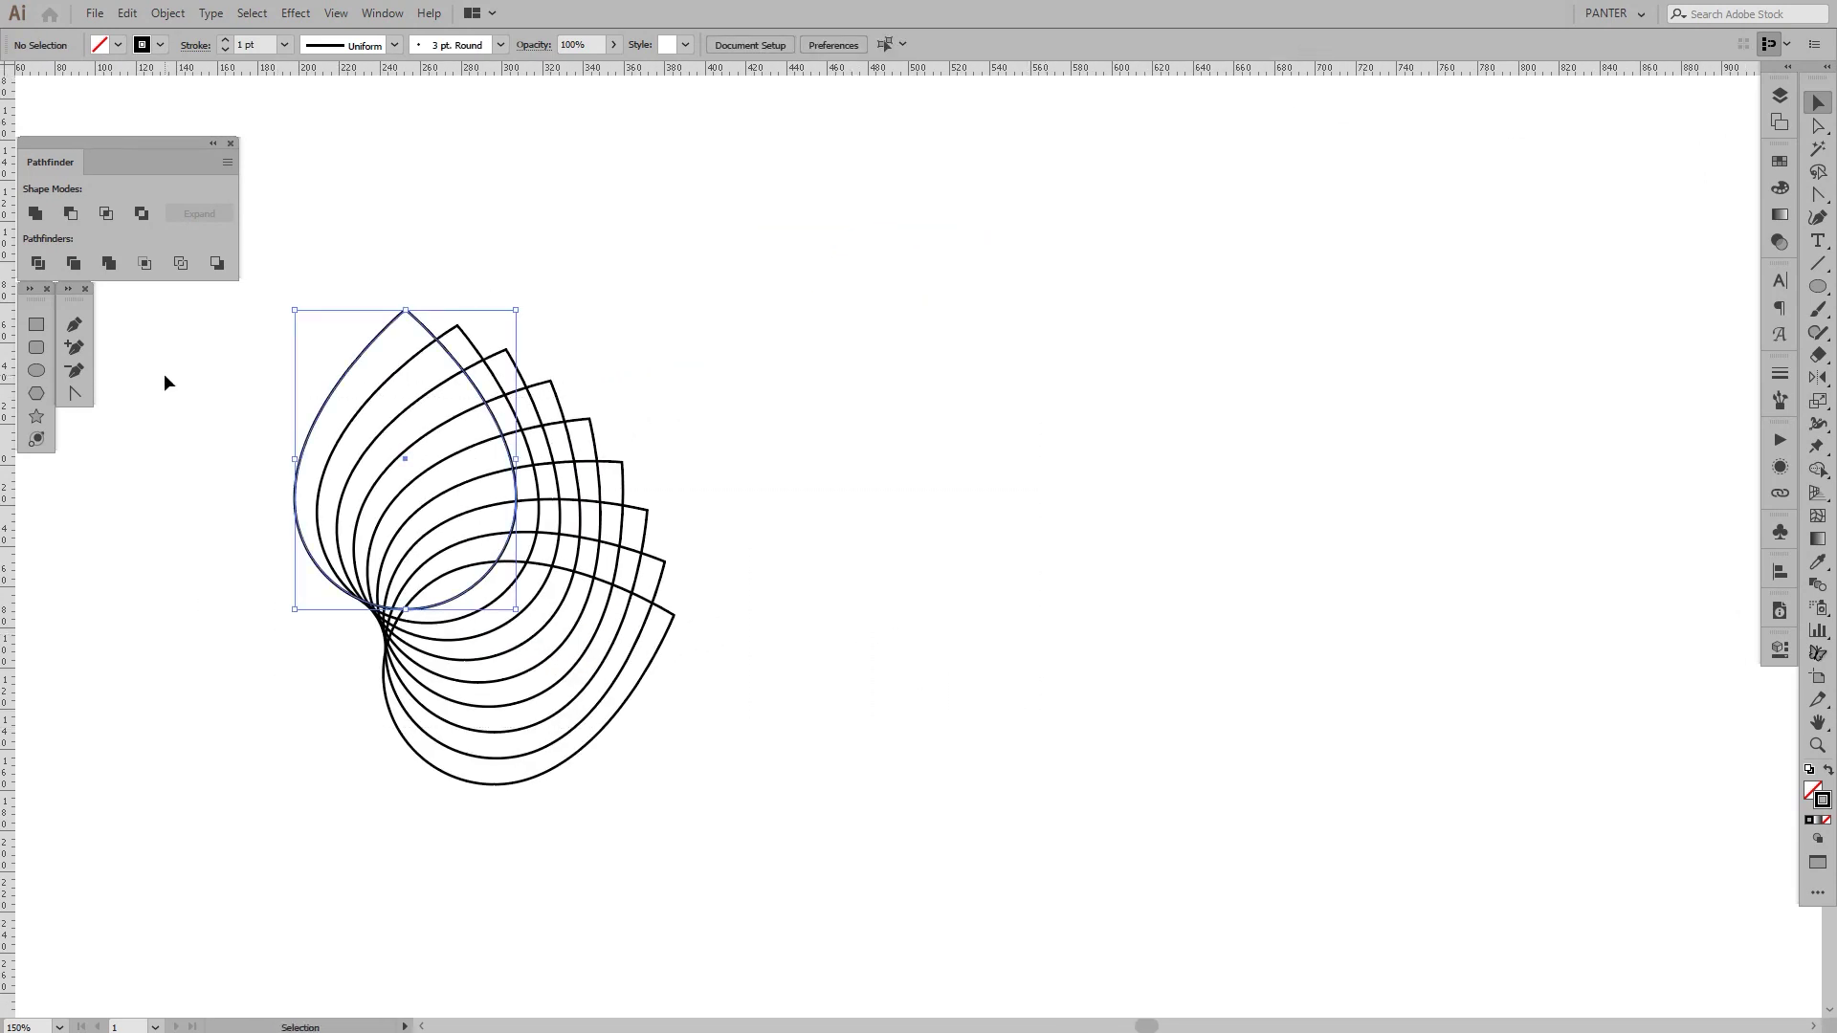
scroll(182, 387, "up", 2, "alt")
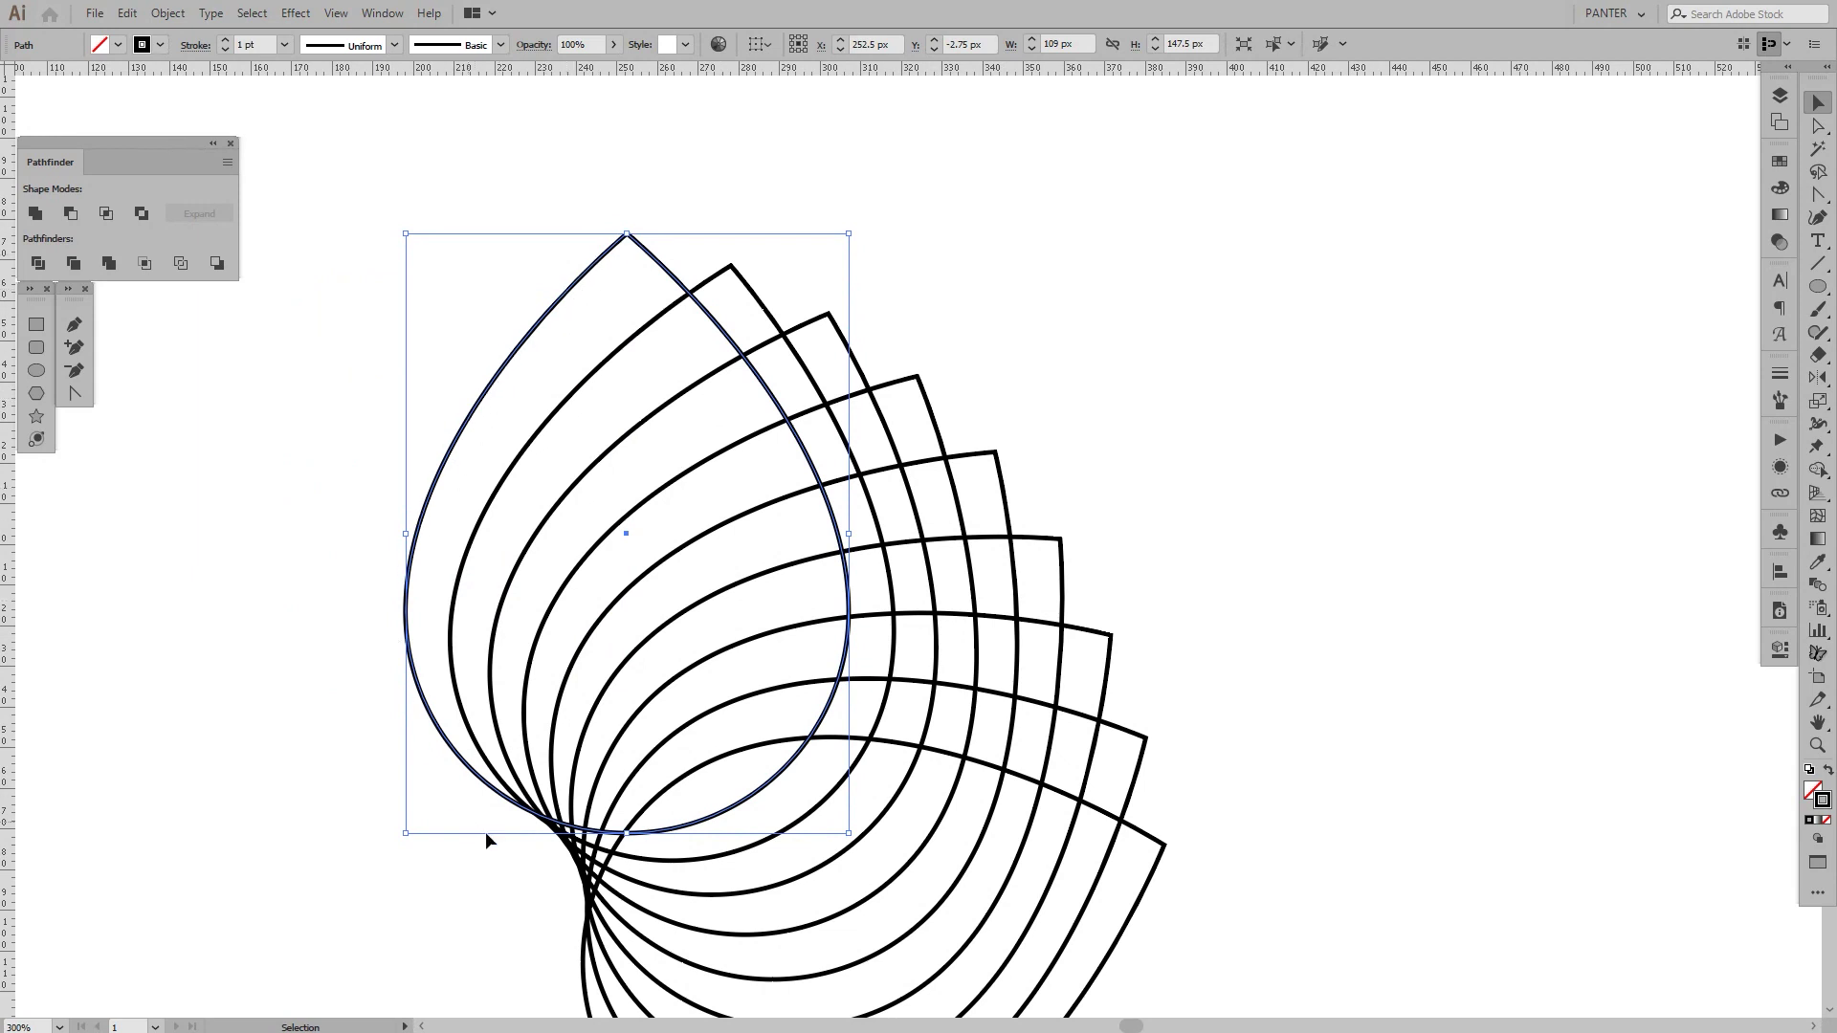
scroll(585, 823, "down", 1, "alt")
scroll(590, 824, "down", 3)
left_click_drag(1087, 738, 915, 718)
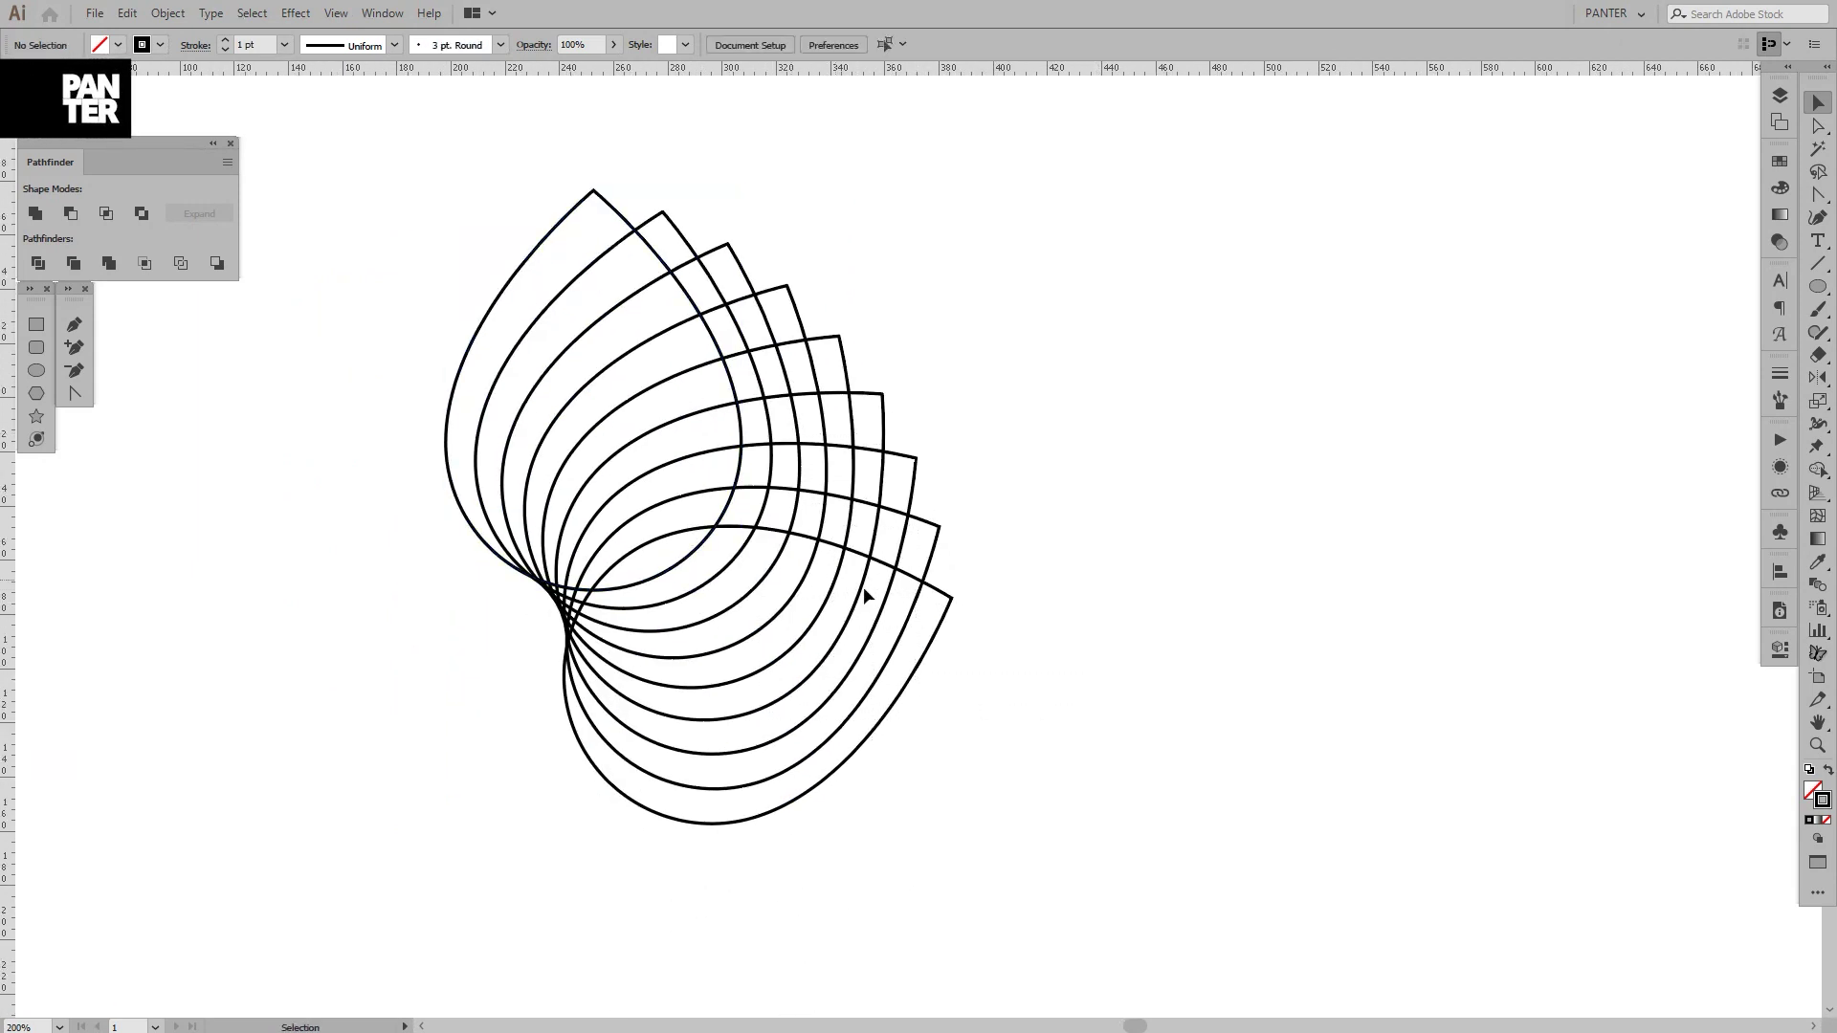
key("space")
left_click_drag(1008, 615, 880, 658)
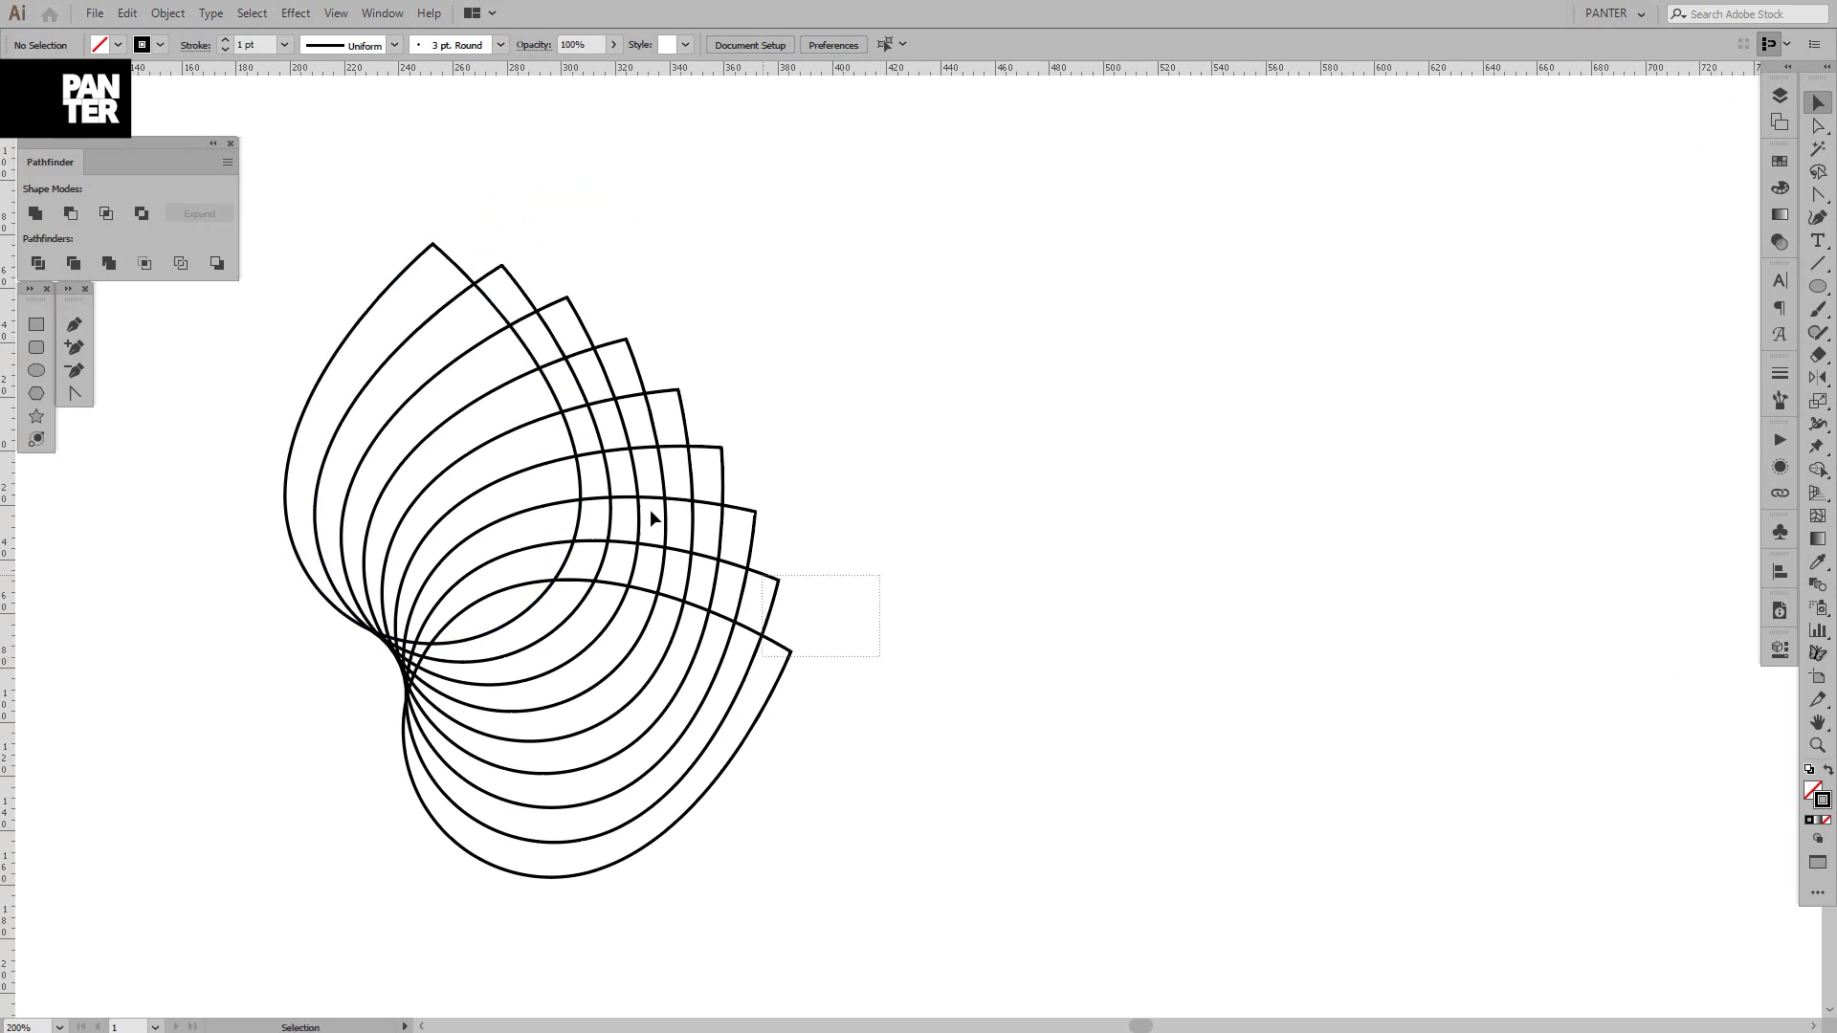
- Place the teardrop fan in clear space farther right, level with its original position, at X 918.5 px
left_click(356, 362)
scroll(356, 367, "down", 1)
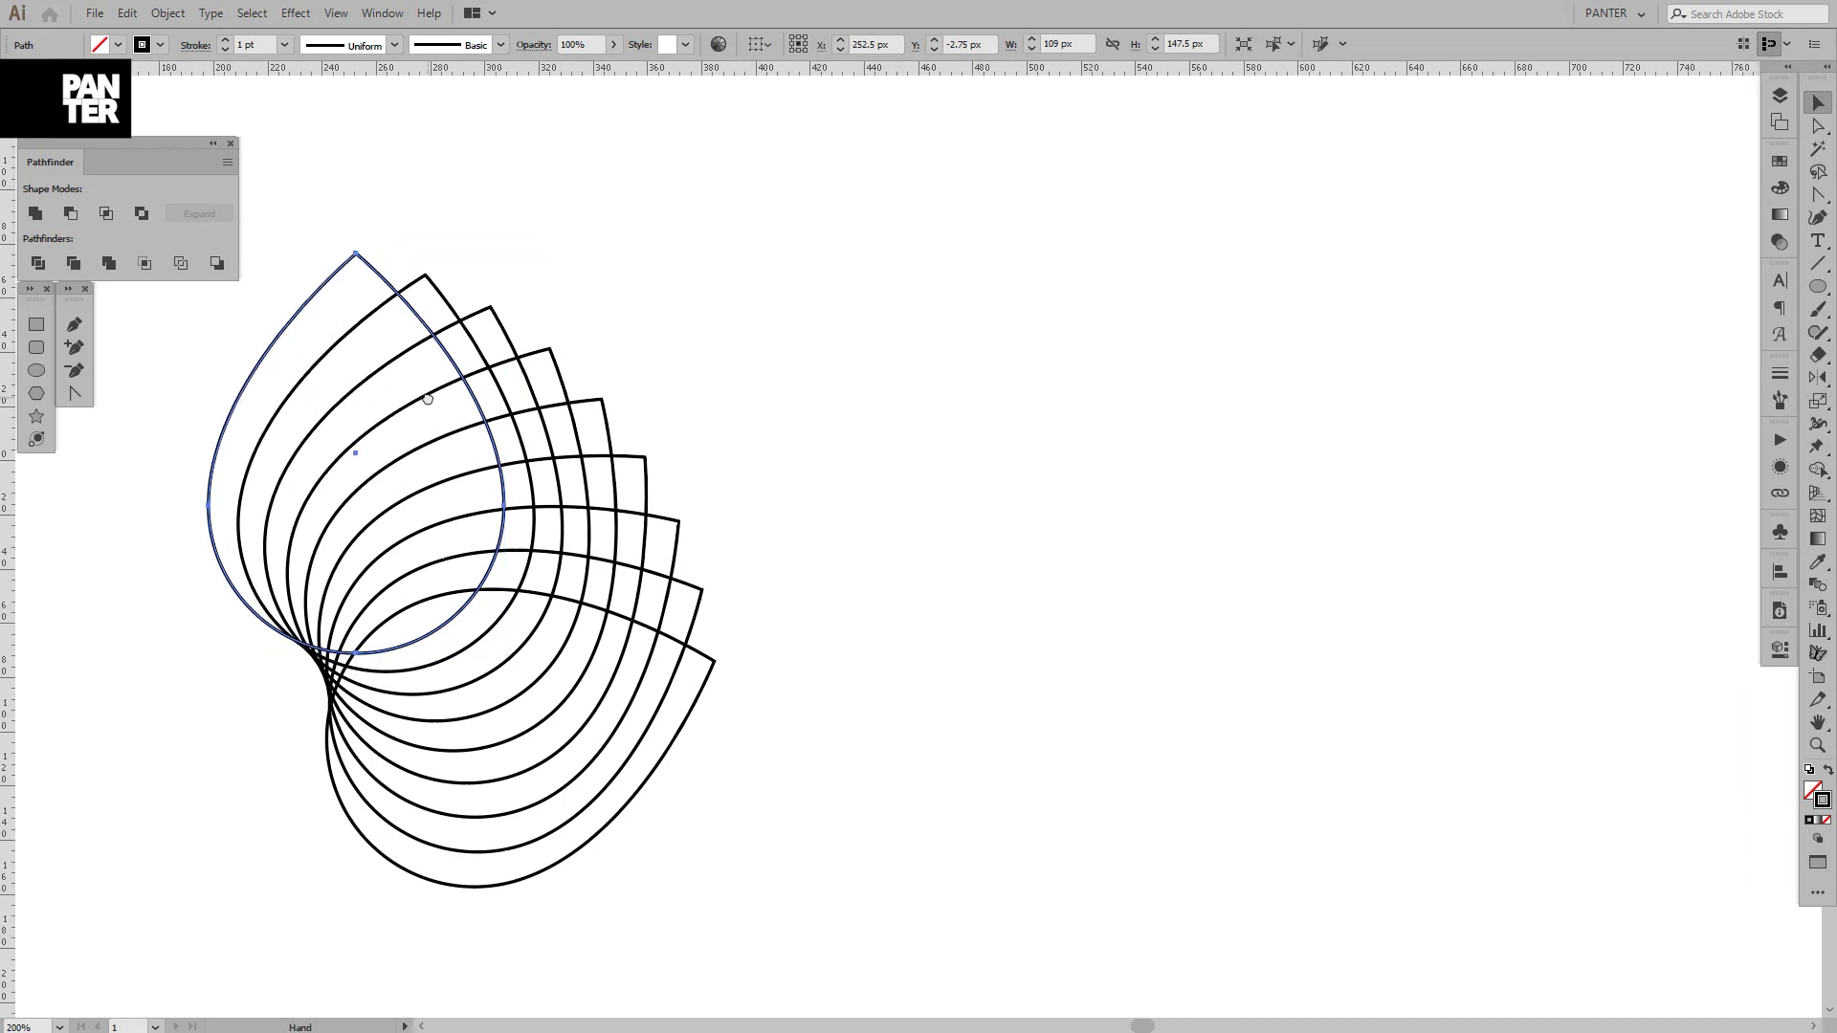
left_click_drag(452, 446, 443, 464)
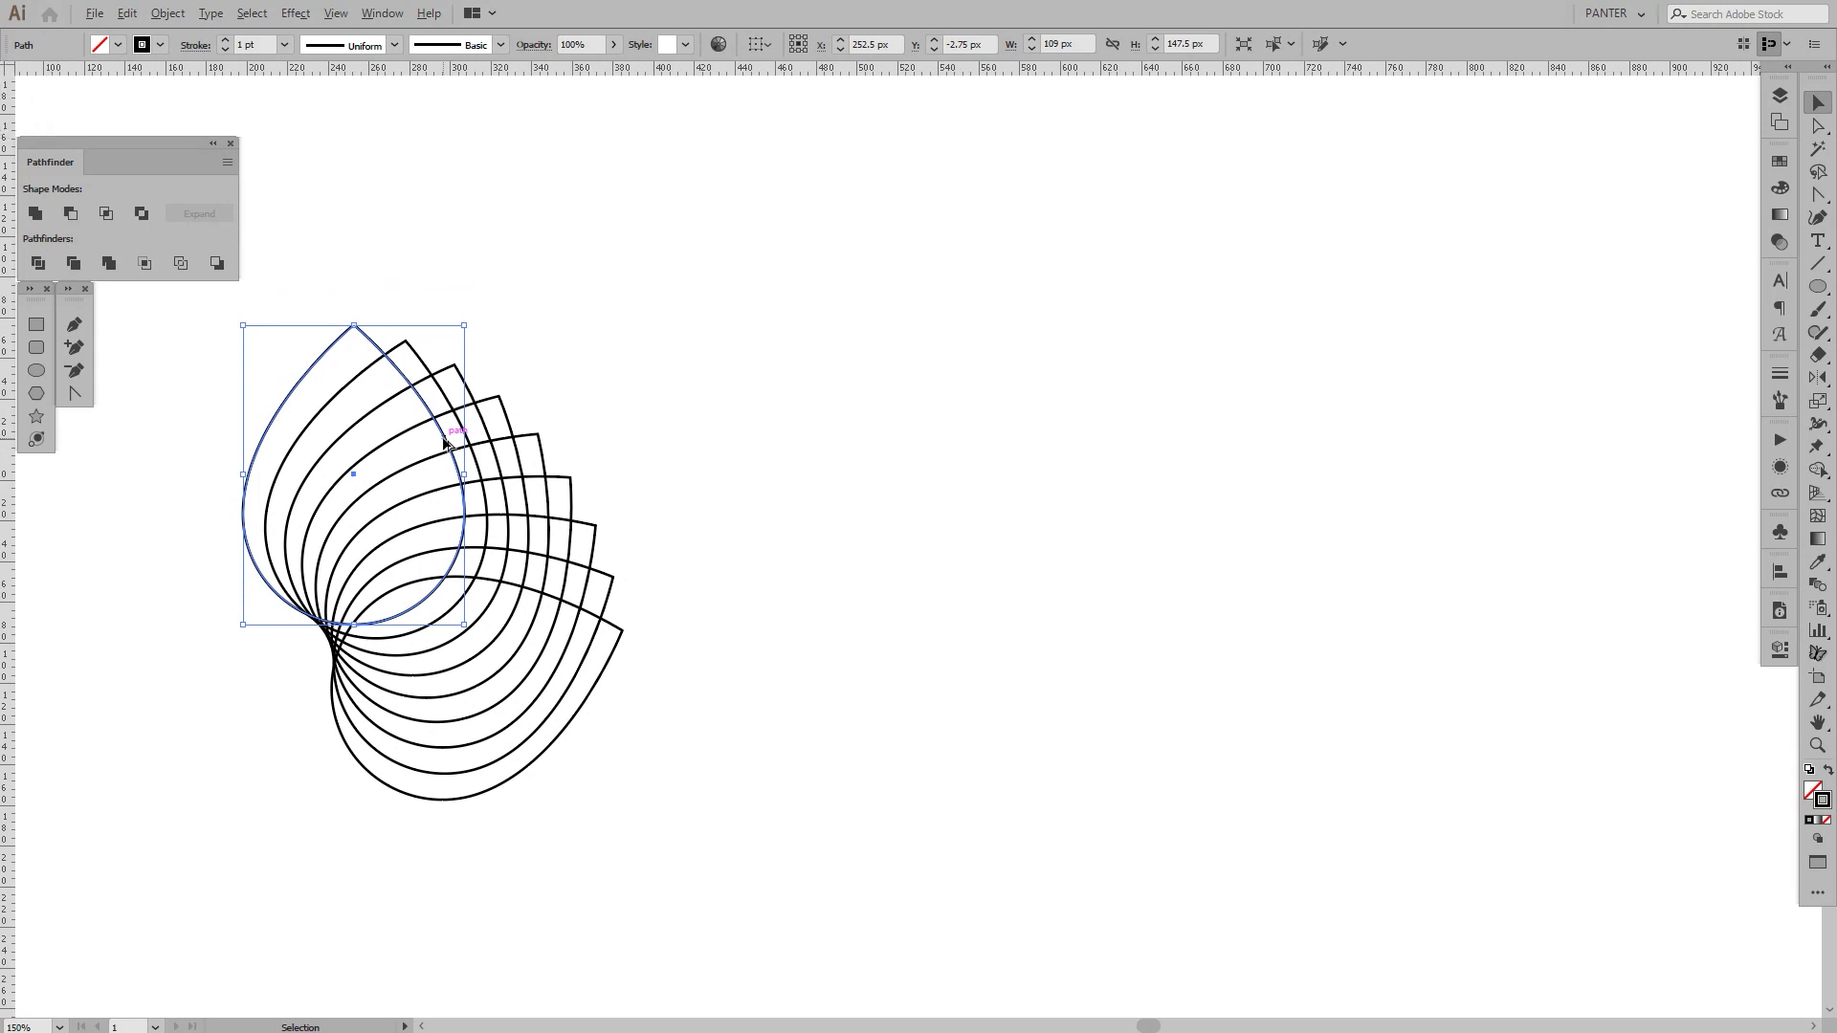
left_click_drag(444, 441, 1066, 443)
scroll(1073, 446, "up", 3)
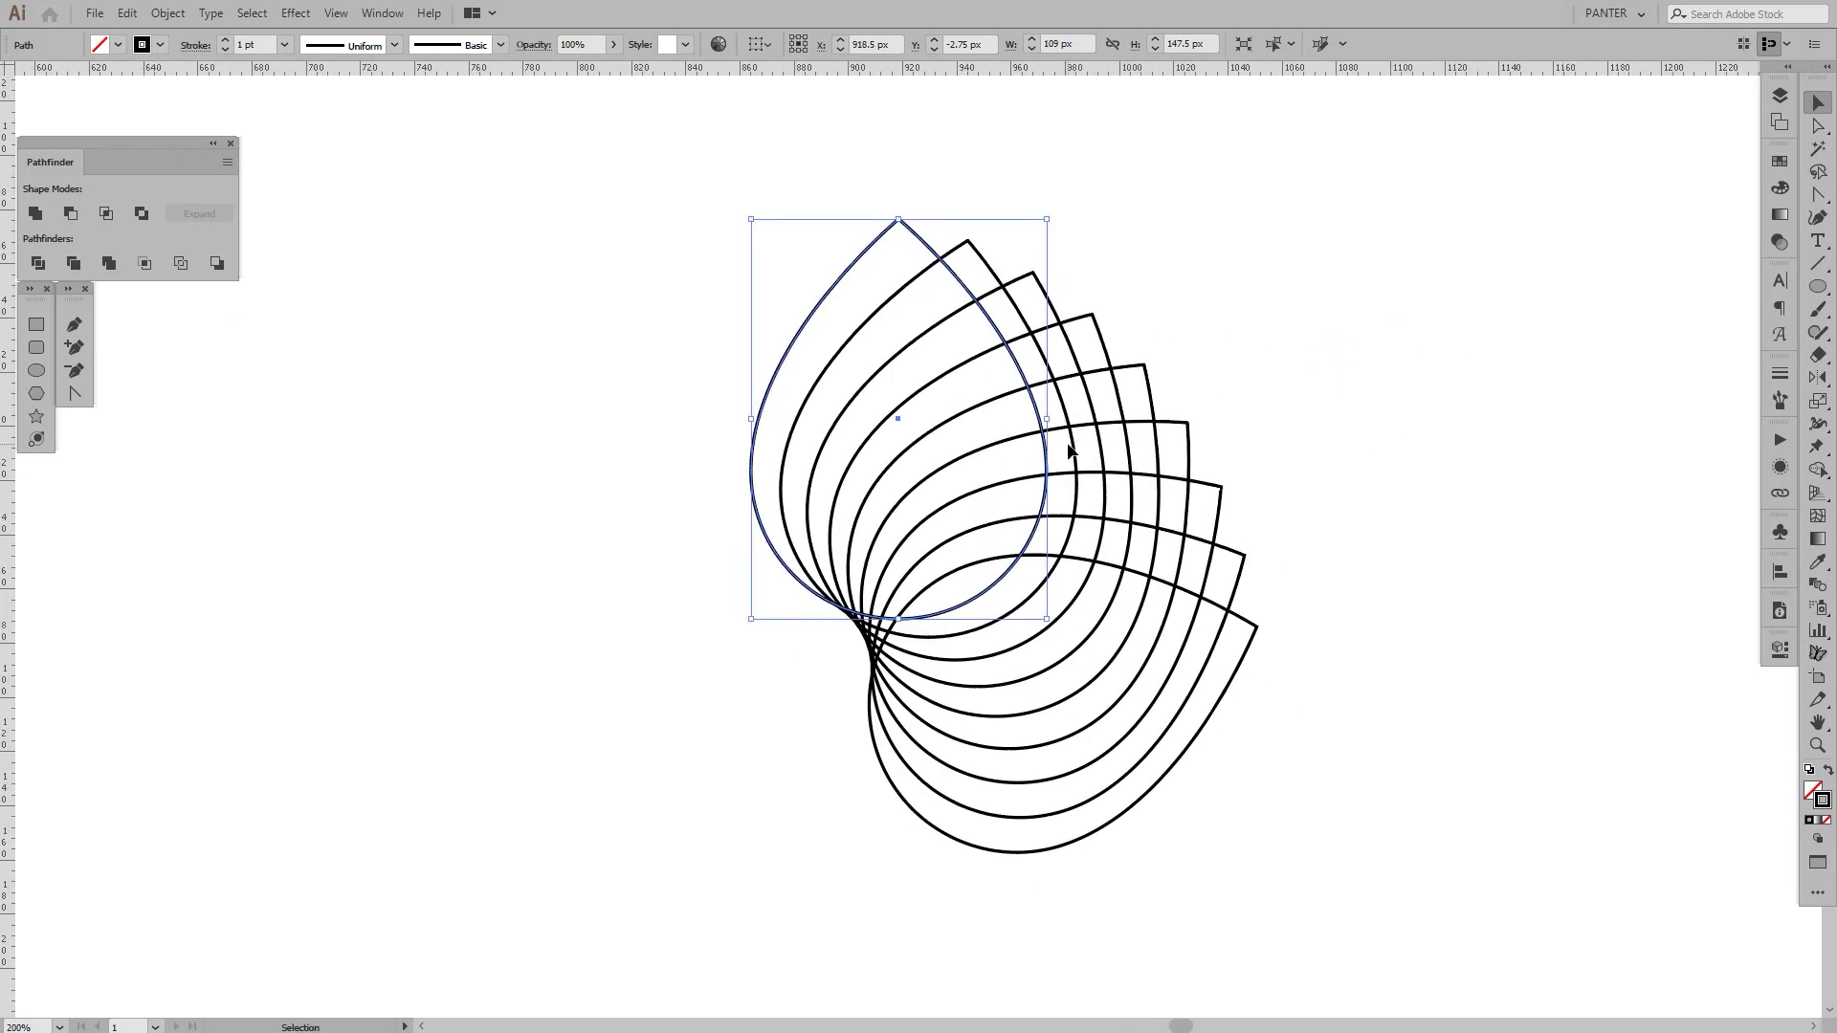
key("ctrl+z")
key("ctrl+shift+z")
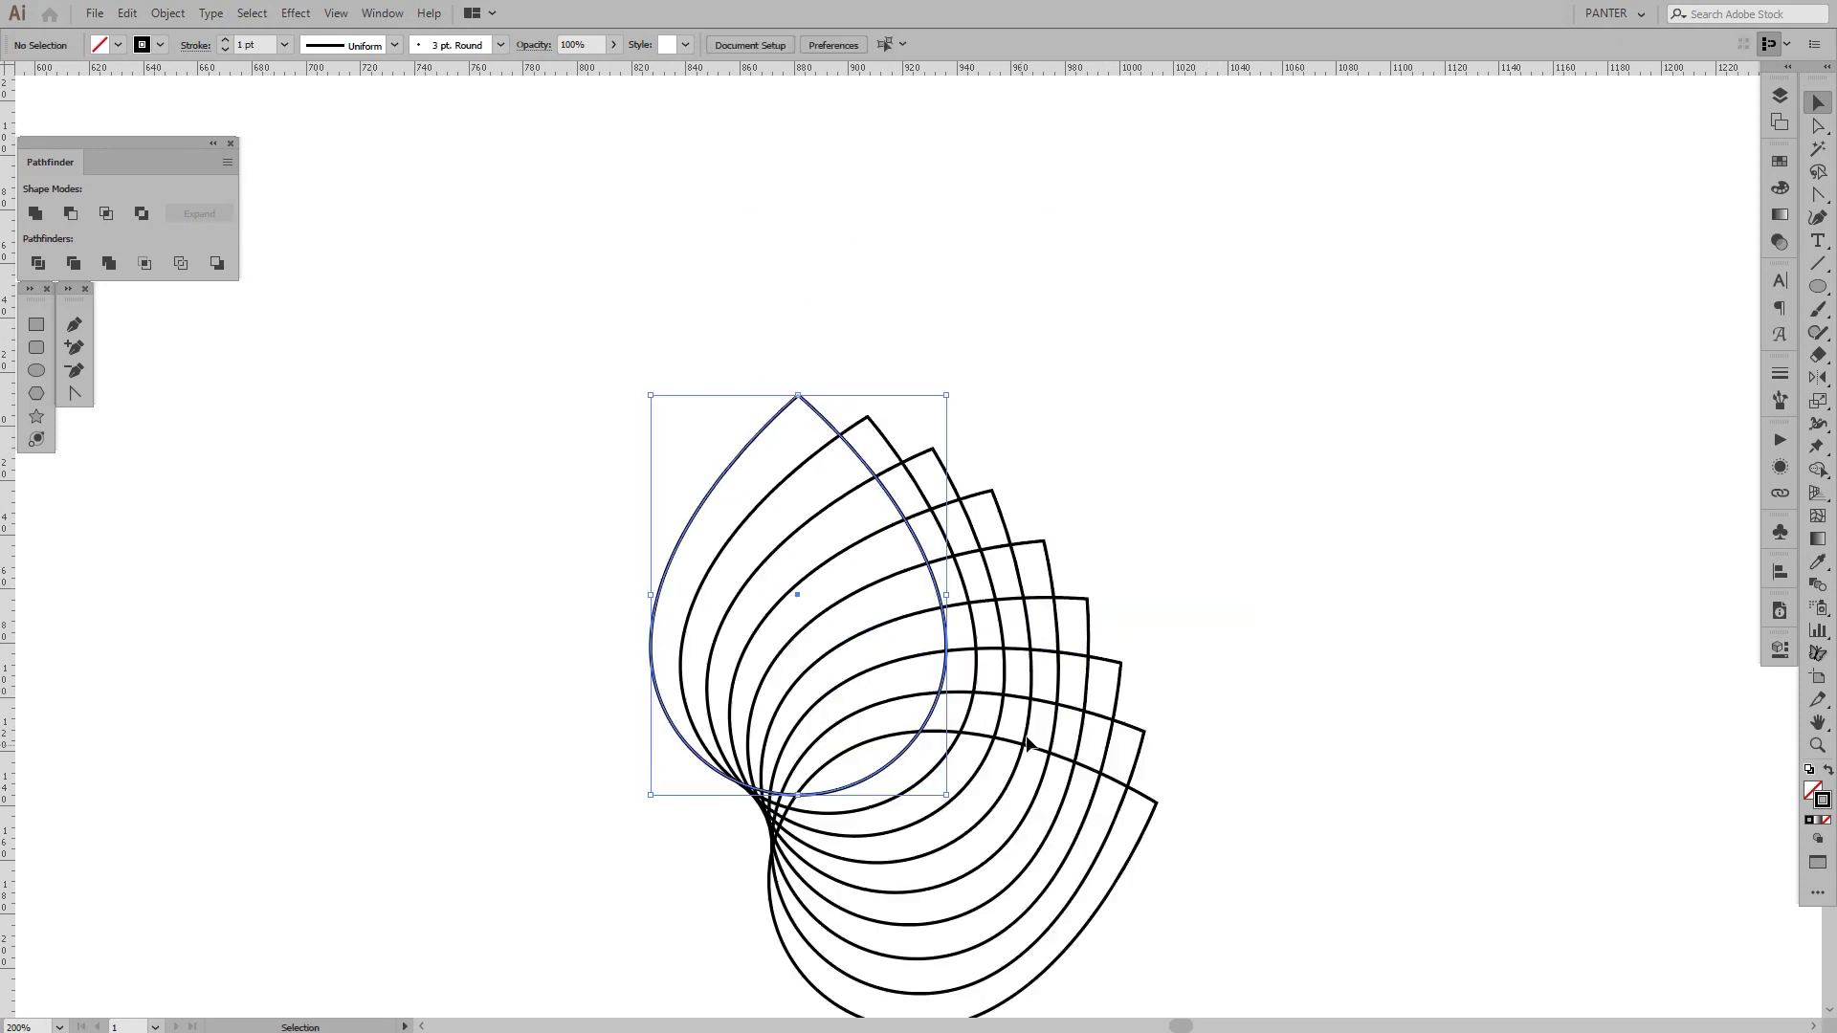
key("ctrl+z")
key("ctrl+shift+z")
left_click(1271, 673)
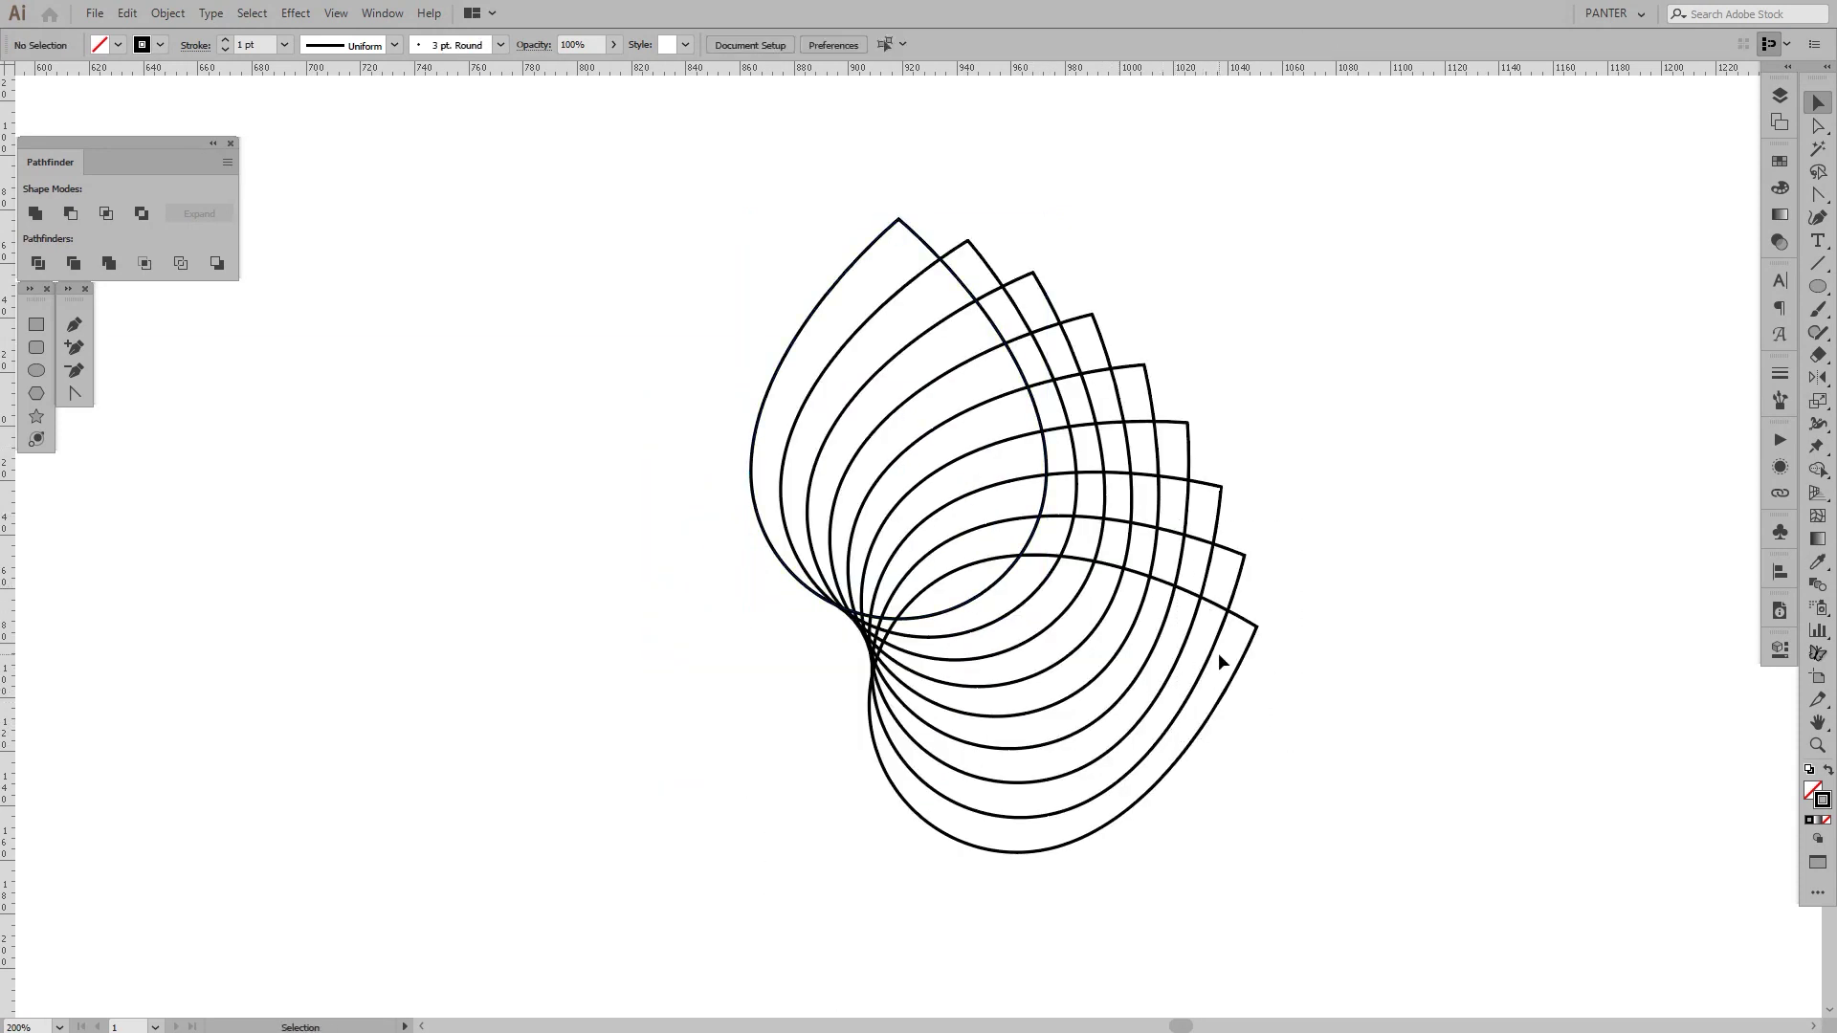
- Expand the appearance of the teardrop fan so its Transform copies are real paths
left_click(1167, 474)
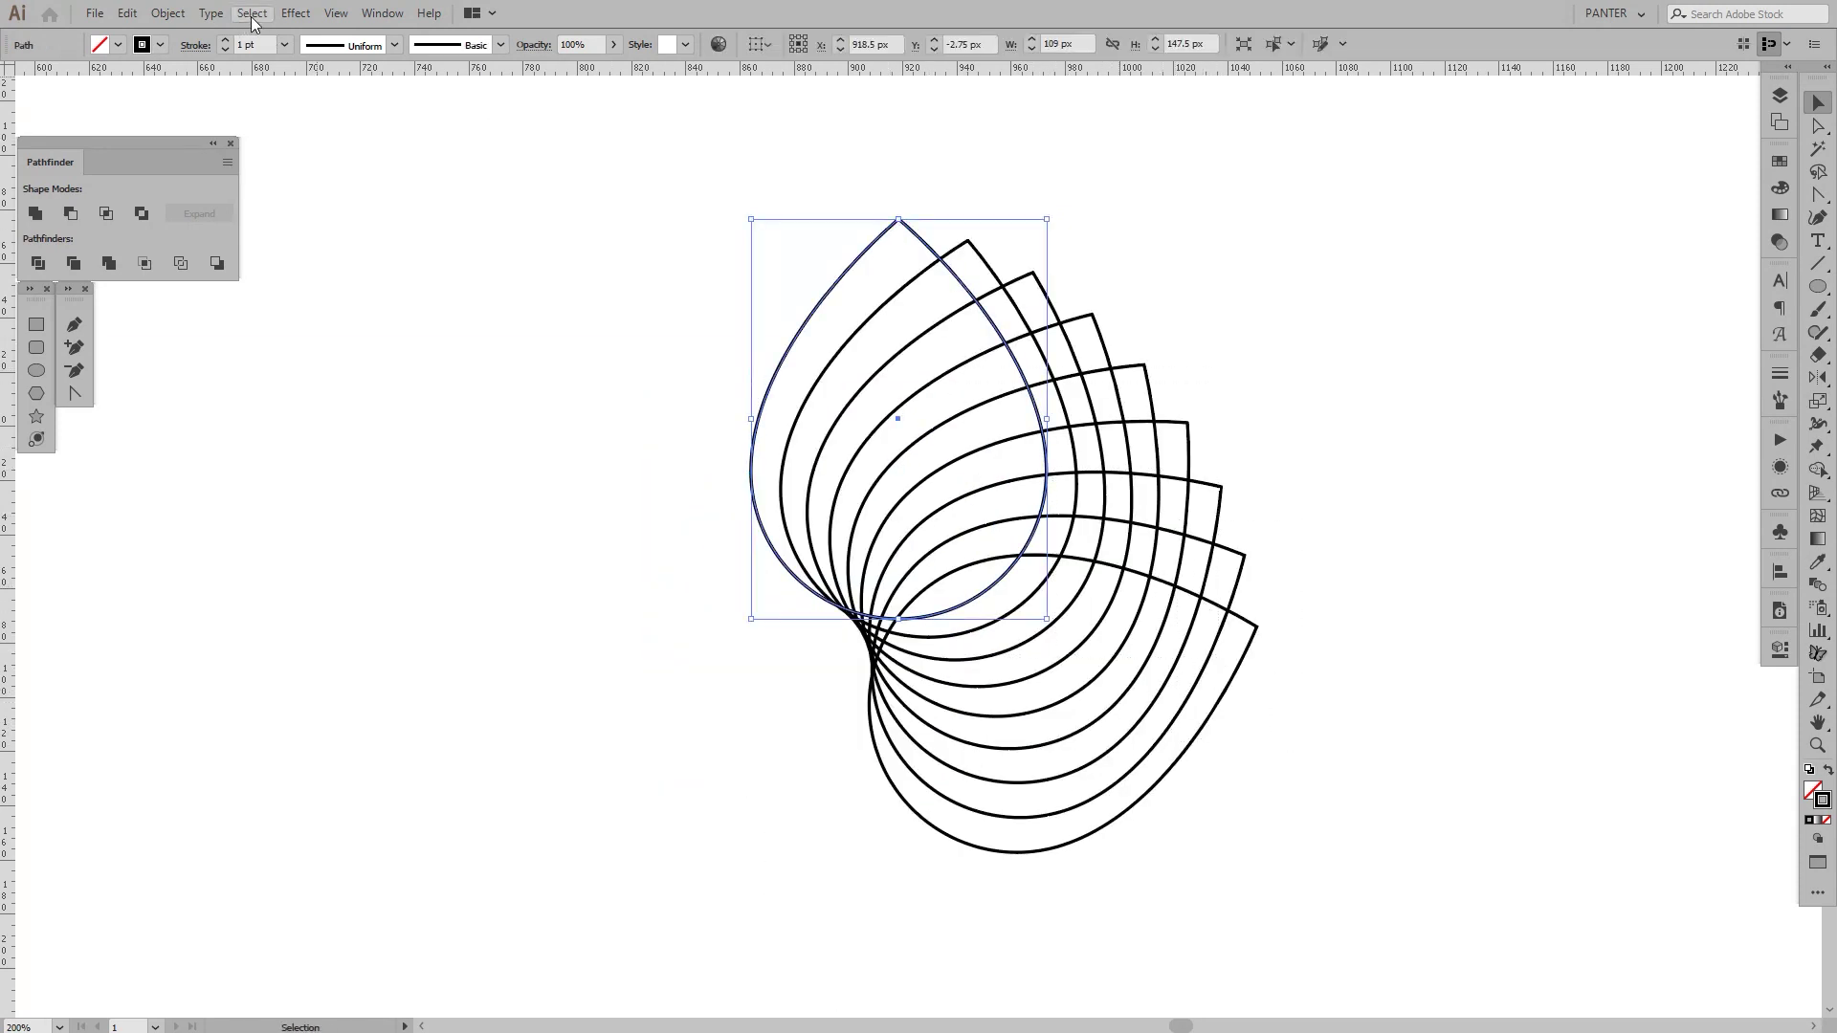
left_click(169, 13)
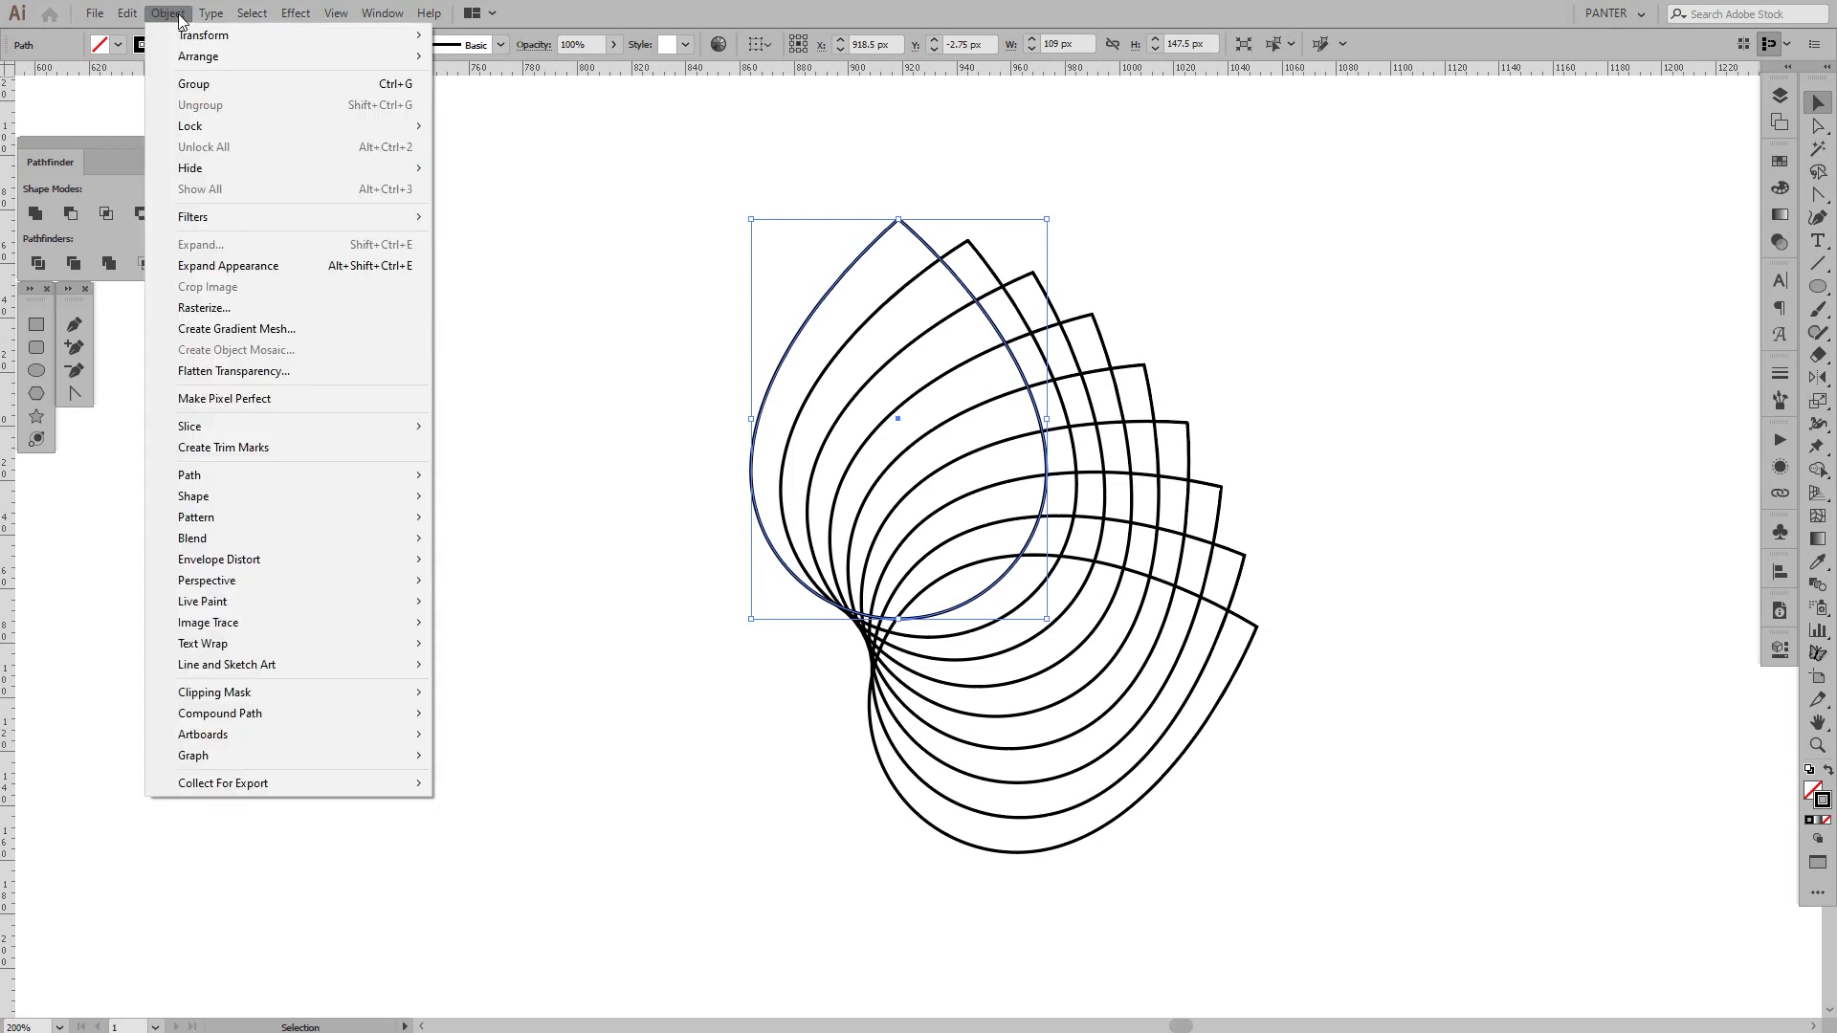
left_click(264, 272)
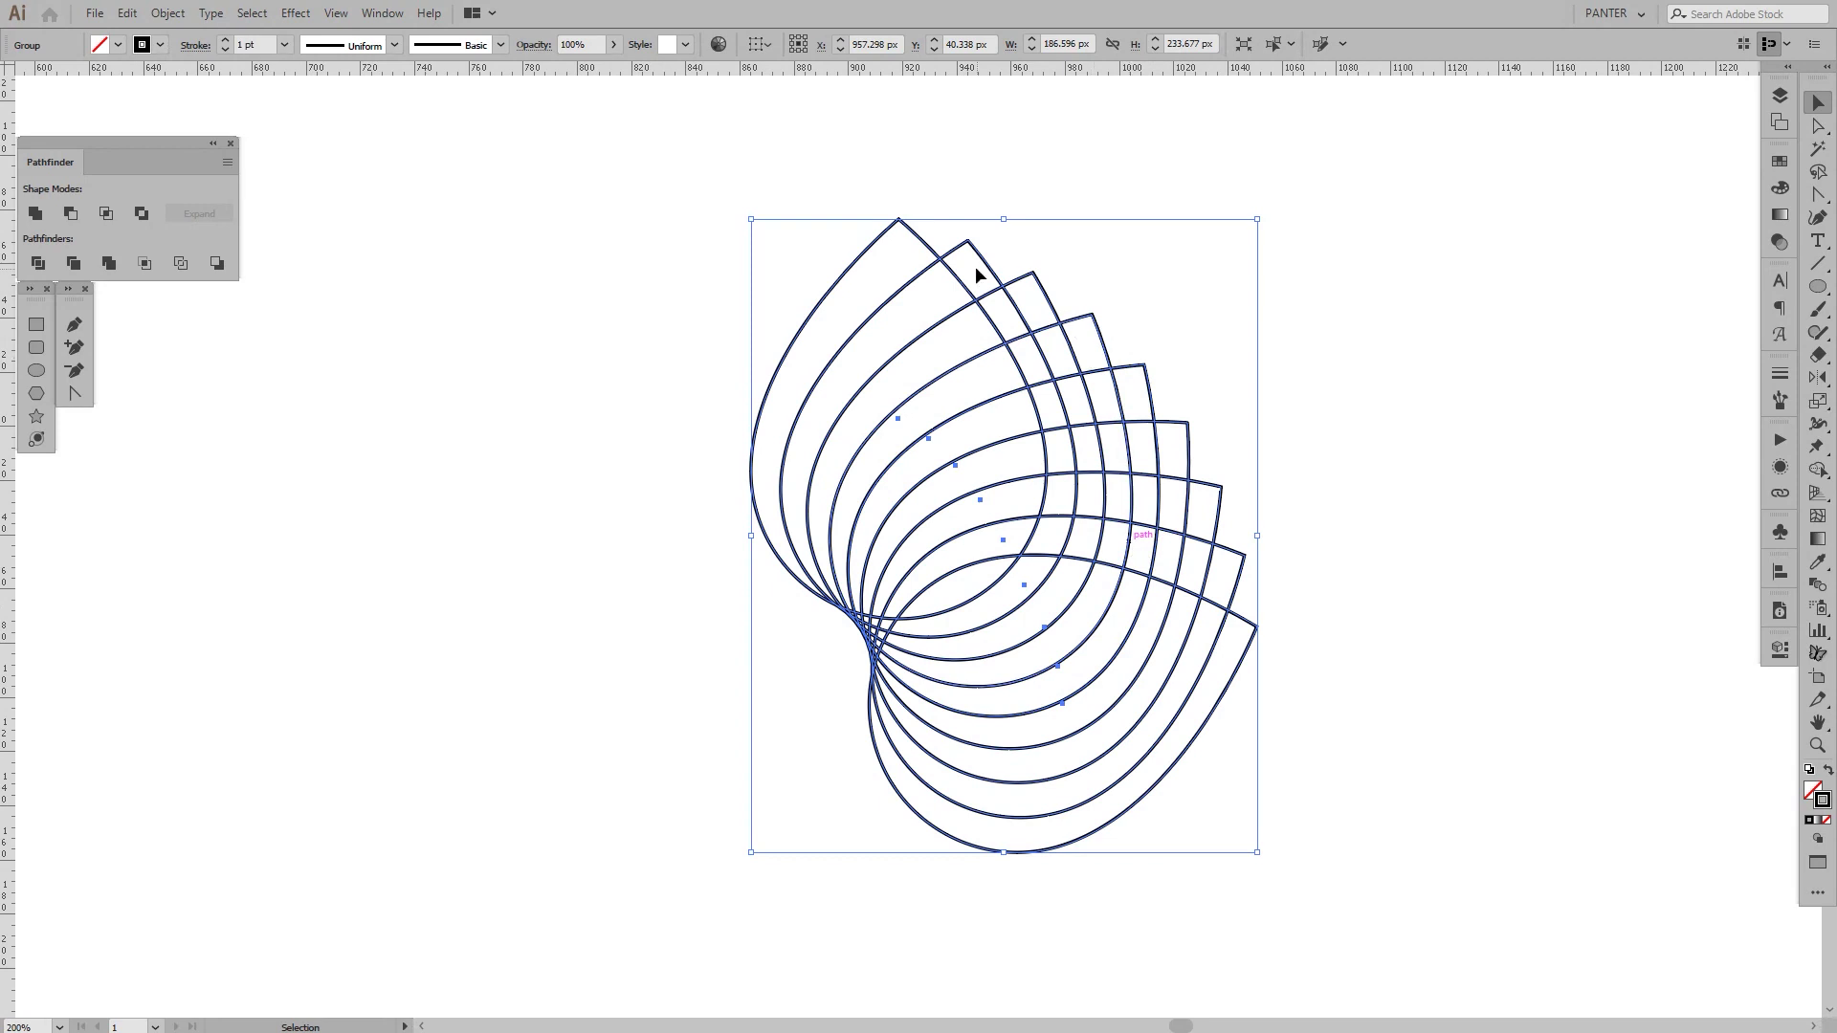
- Activate the Shape Builder tool on the expanded teardrop fan
scroll(1100, 553, "up", 2)
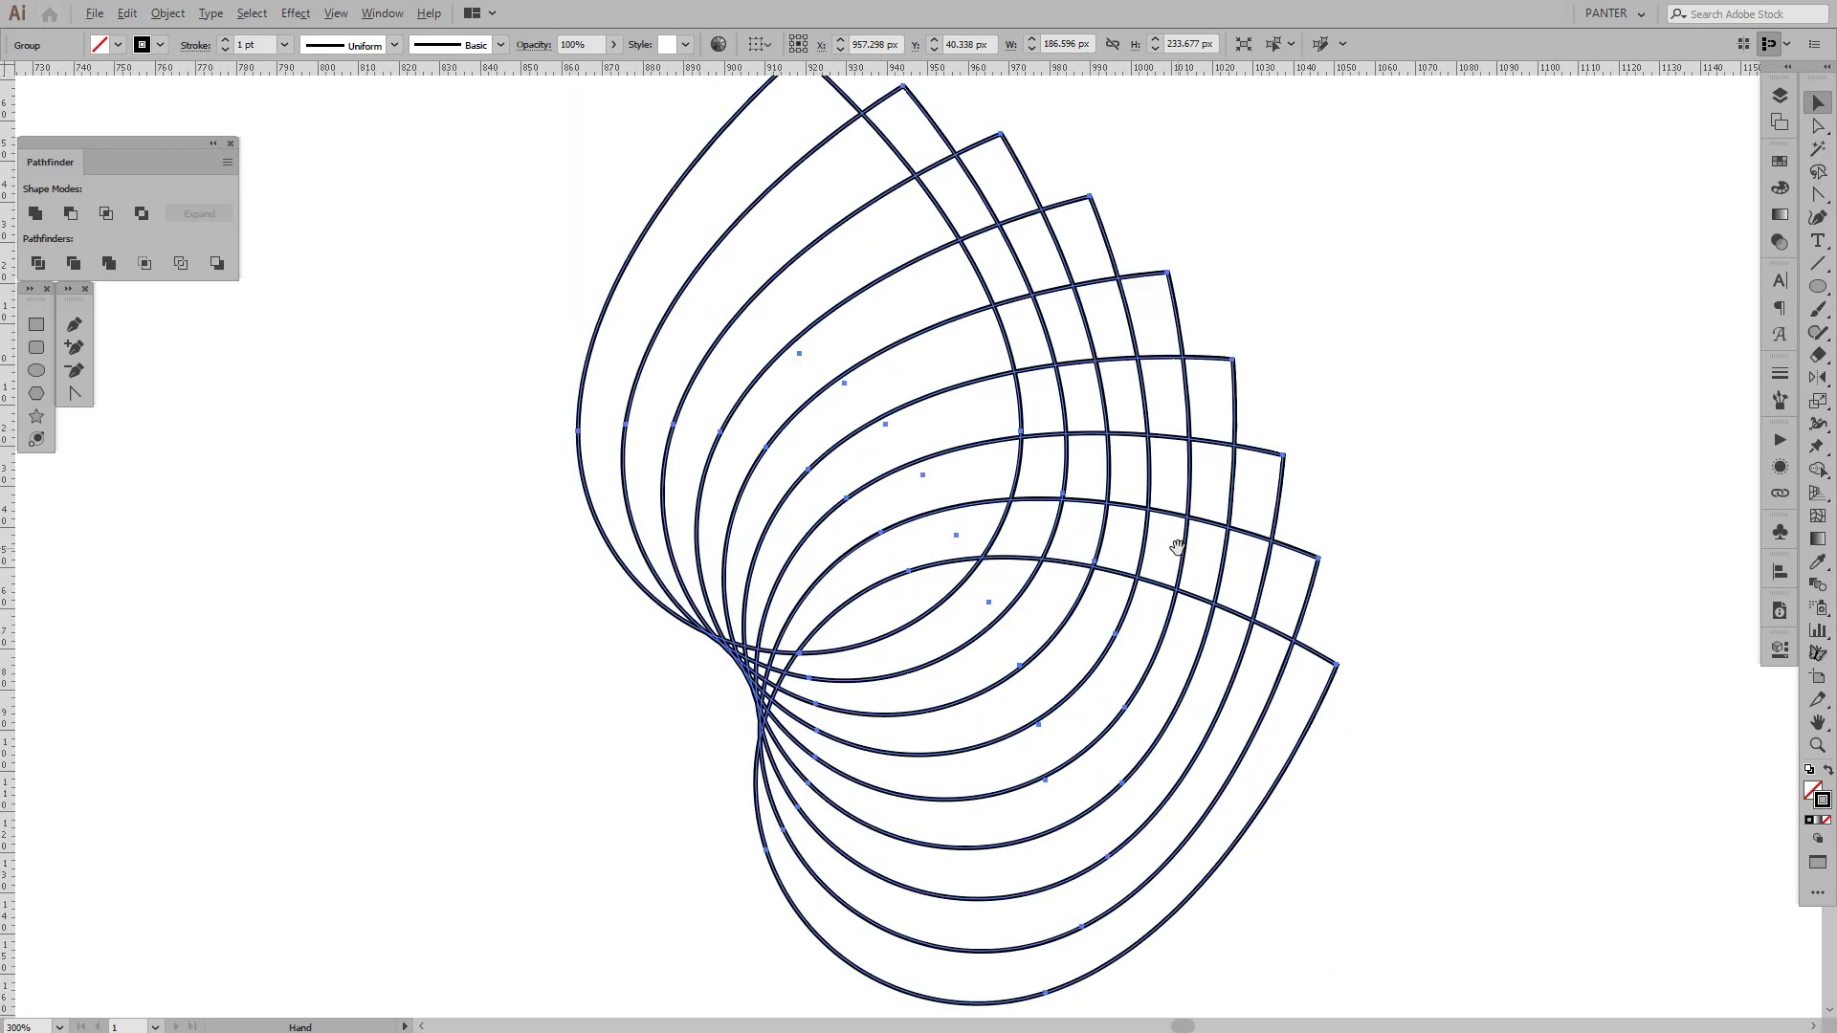
scroll(1185, 547, "down", 2)
scroll(1205, 546, "up", 2)
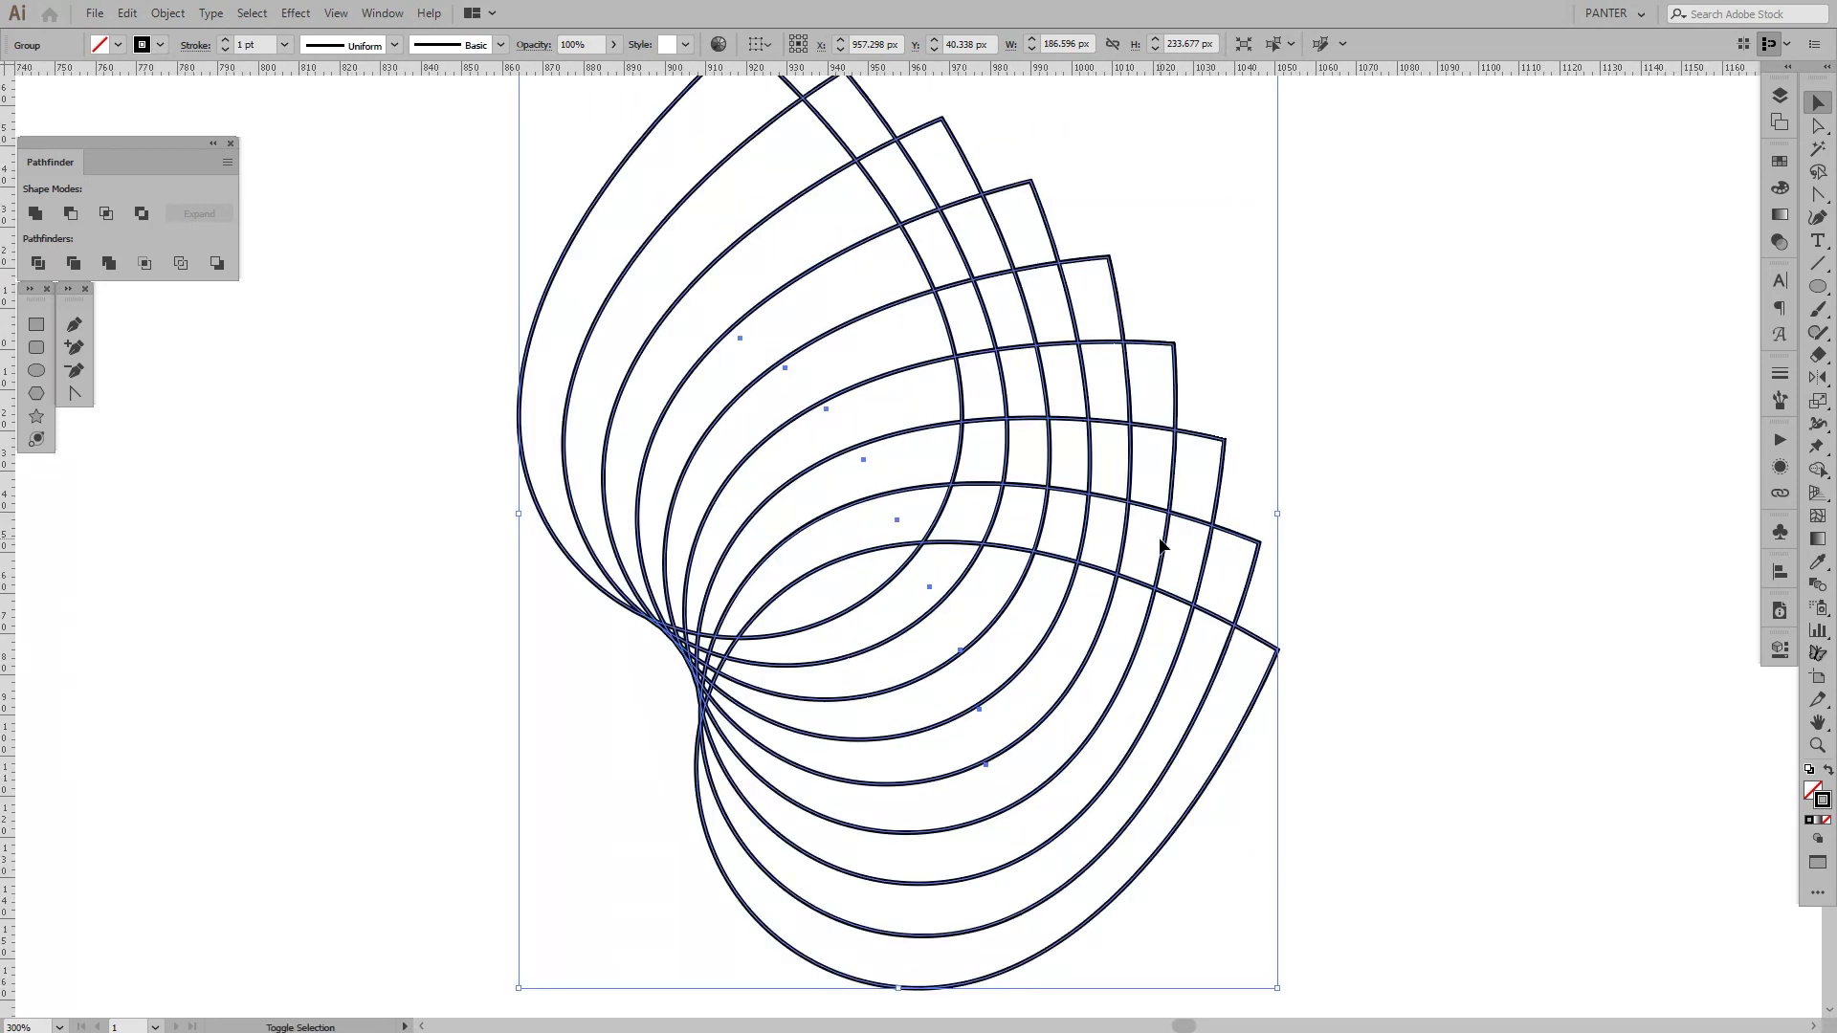
key("shift+m")
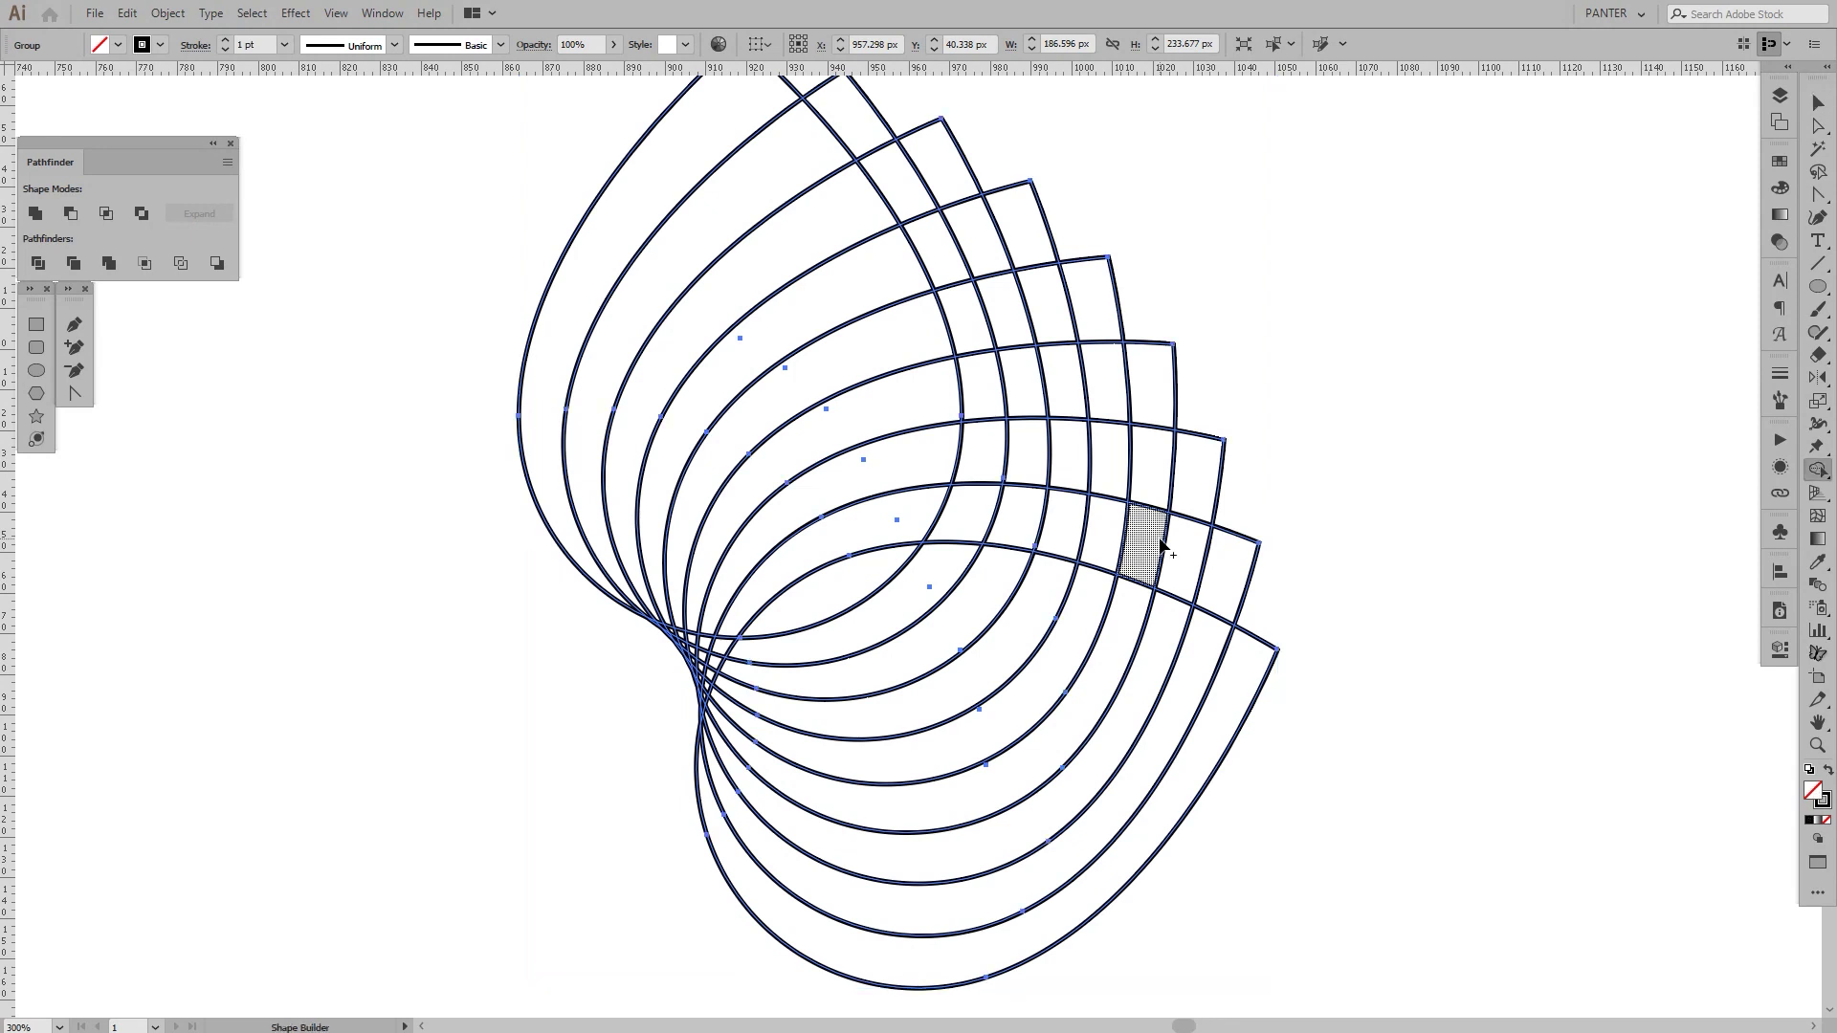
left_click(1815, 470)
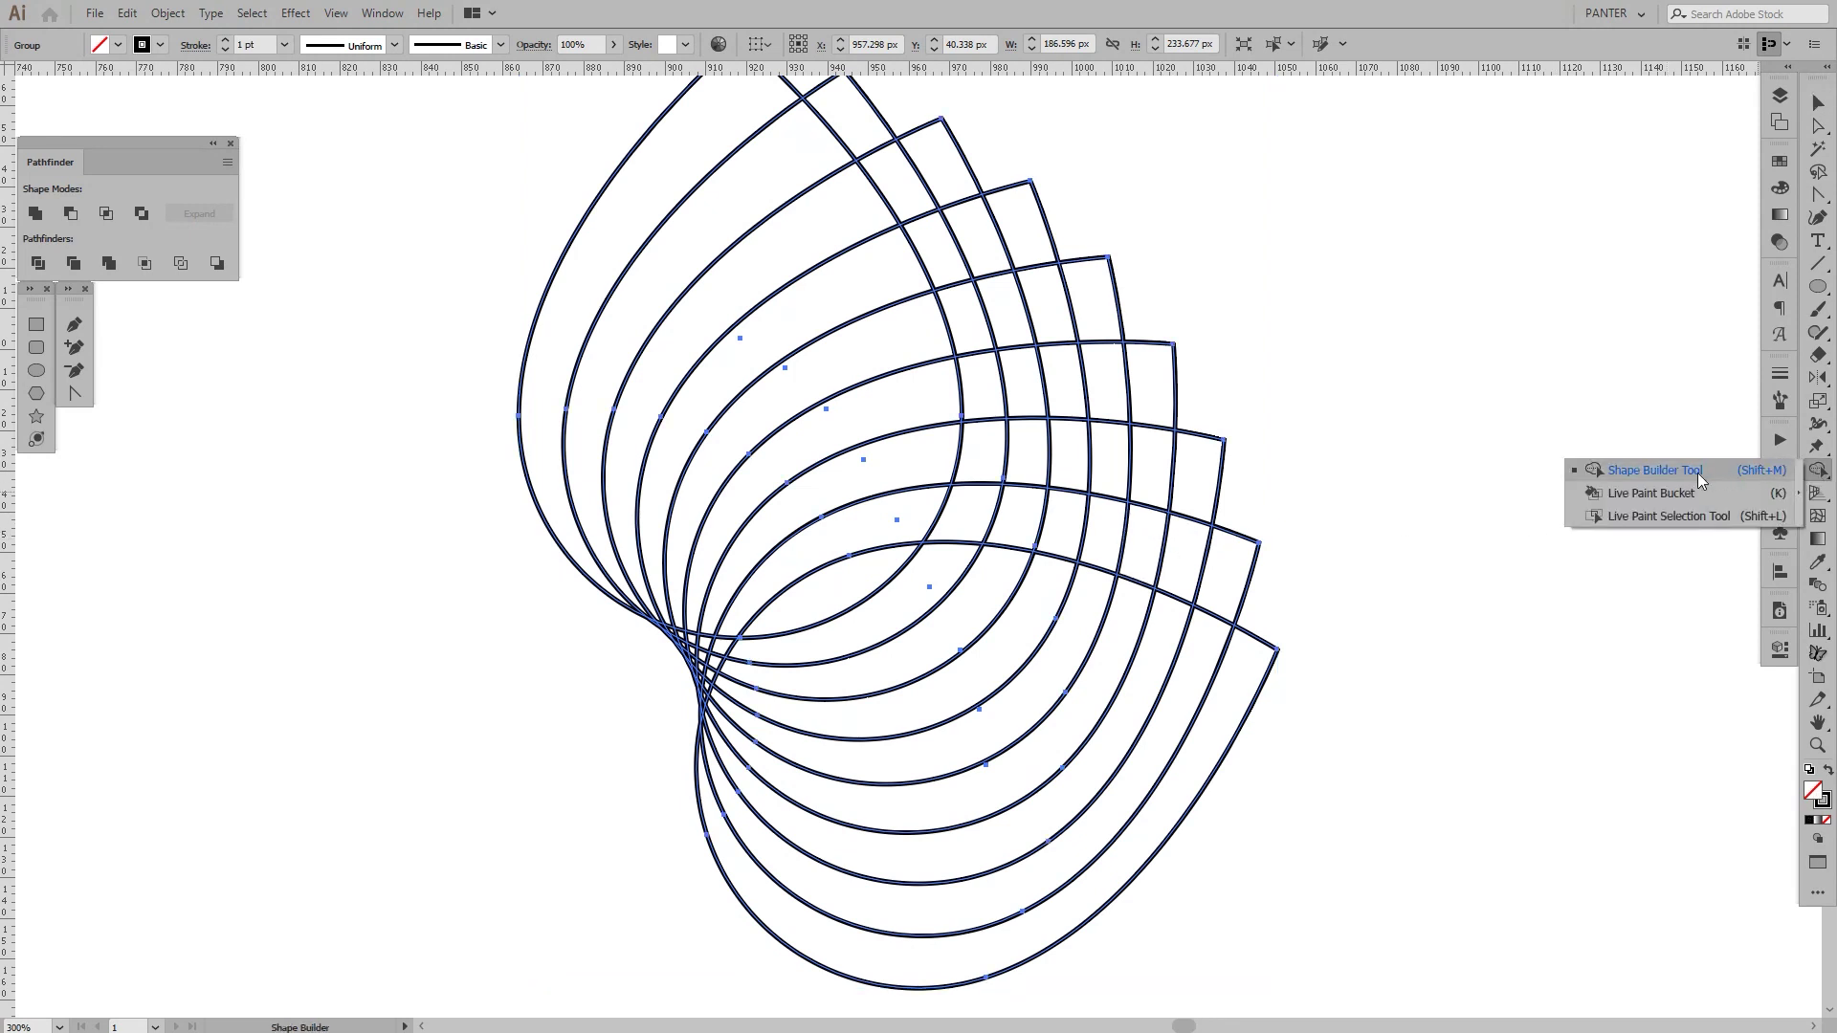
left_click(1758, 473)
- Try merging adjacent curved stripes inside the first teardrop with Shape Builder, and undo the merge
left_click_drag(1009, 363, 1076, 402)
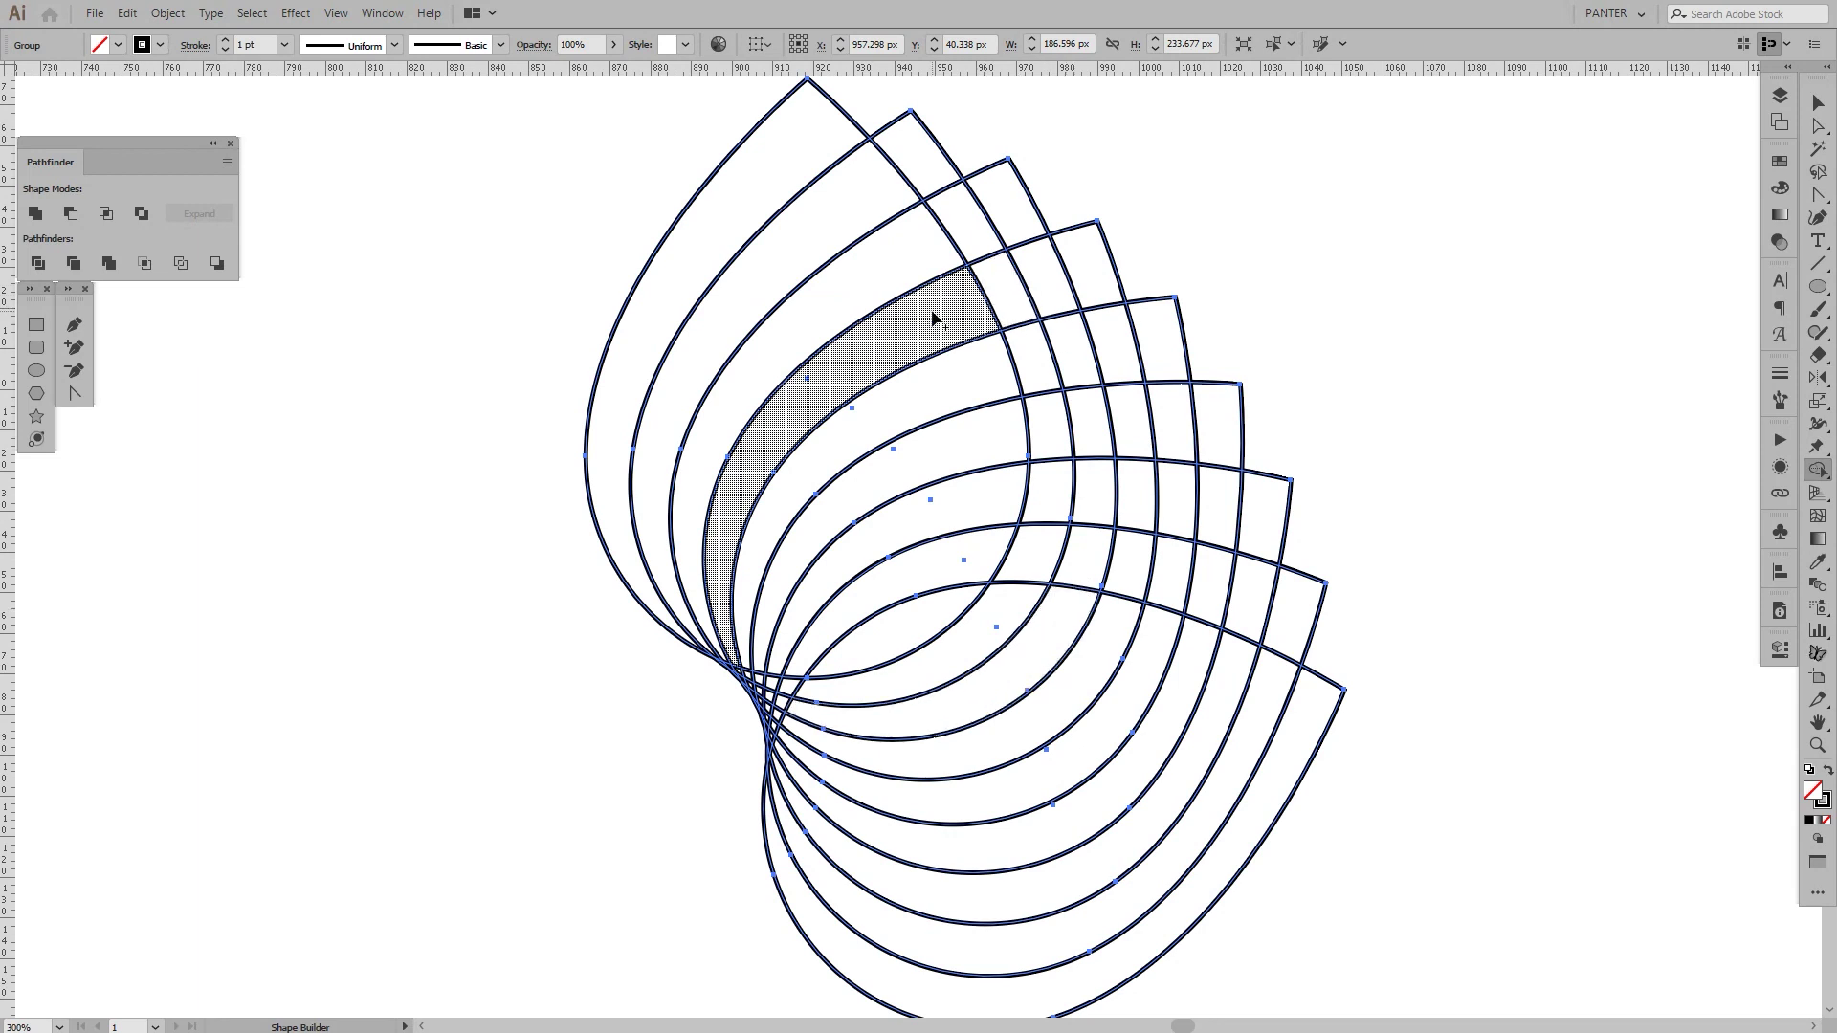
scroll(933, 318, "up", 2)
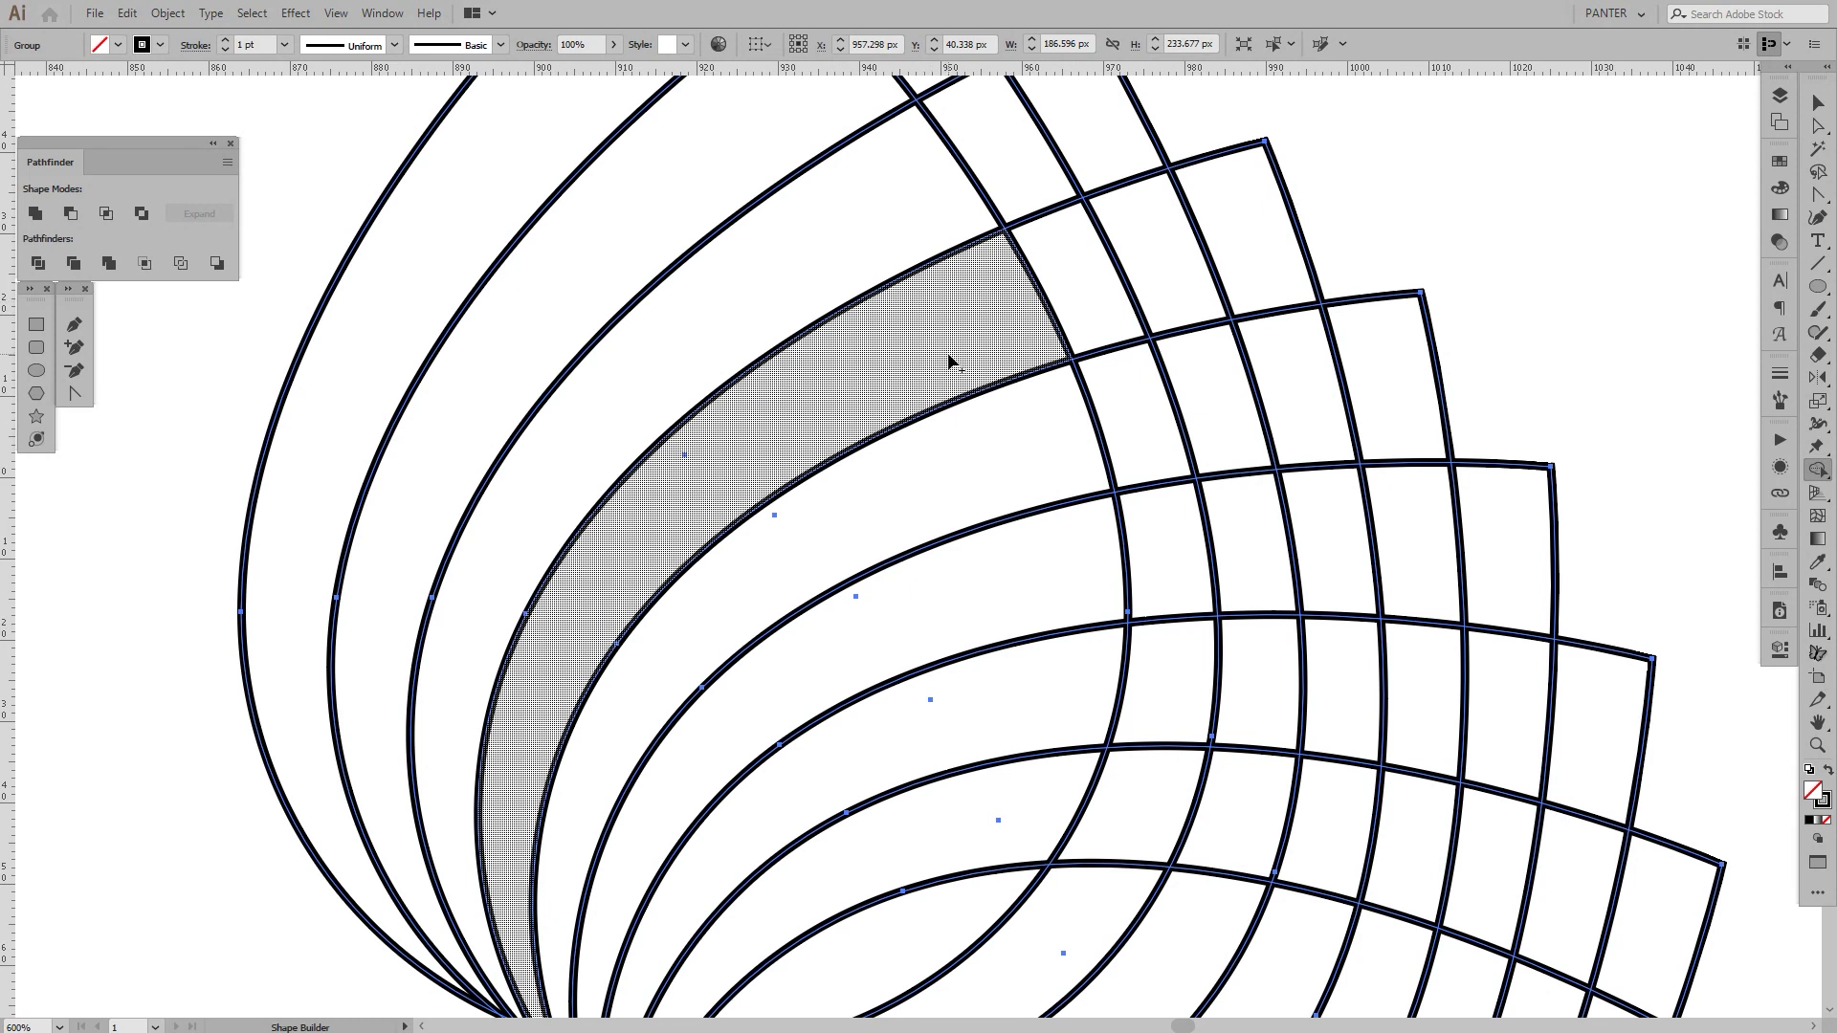
mouse_move(717, 196)
left_mouse_down()
mouse_move(804, 301)
mouse_move(900, 491)
left_mouse_up()
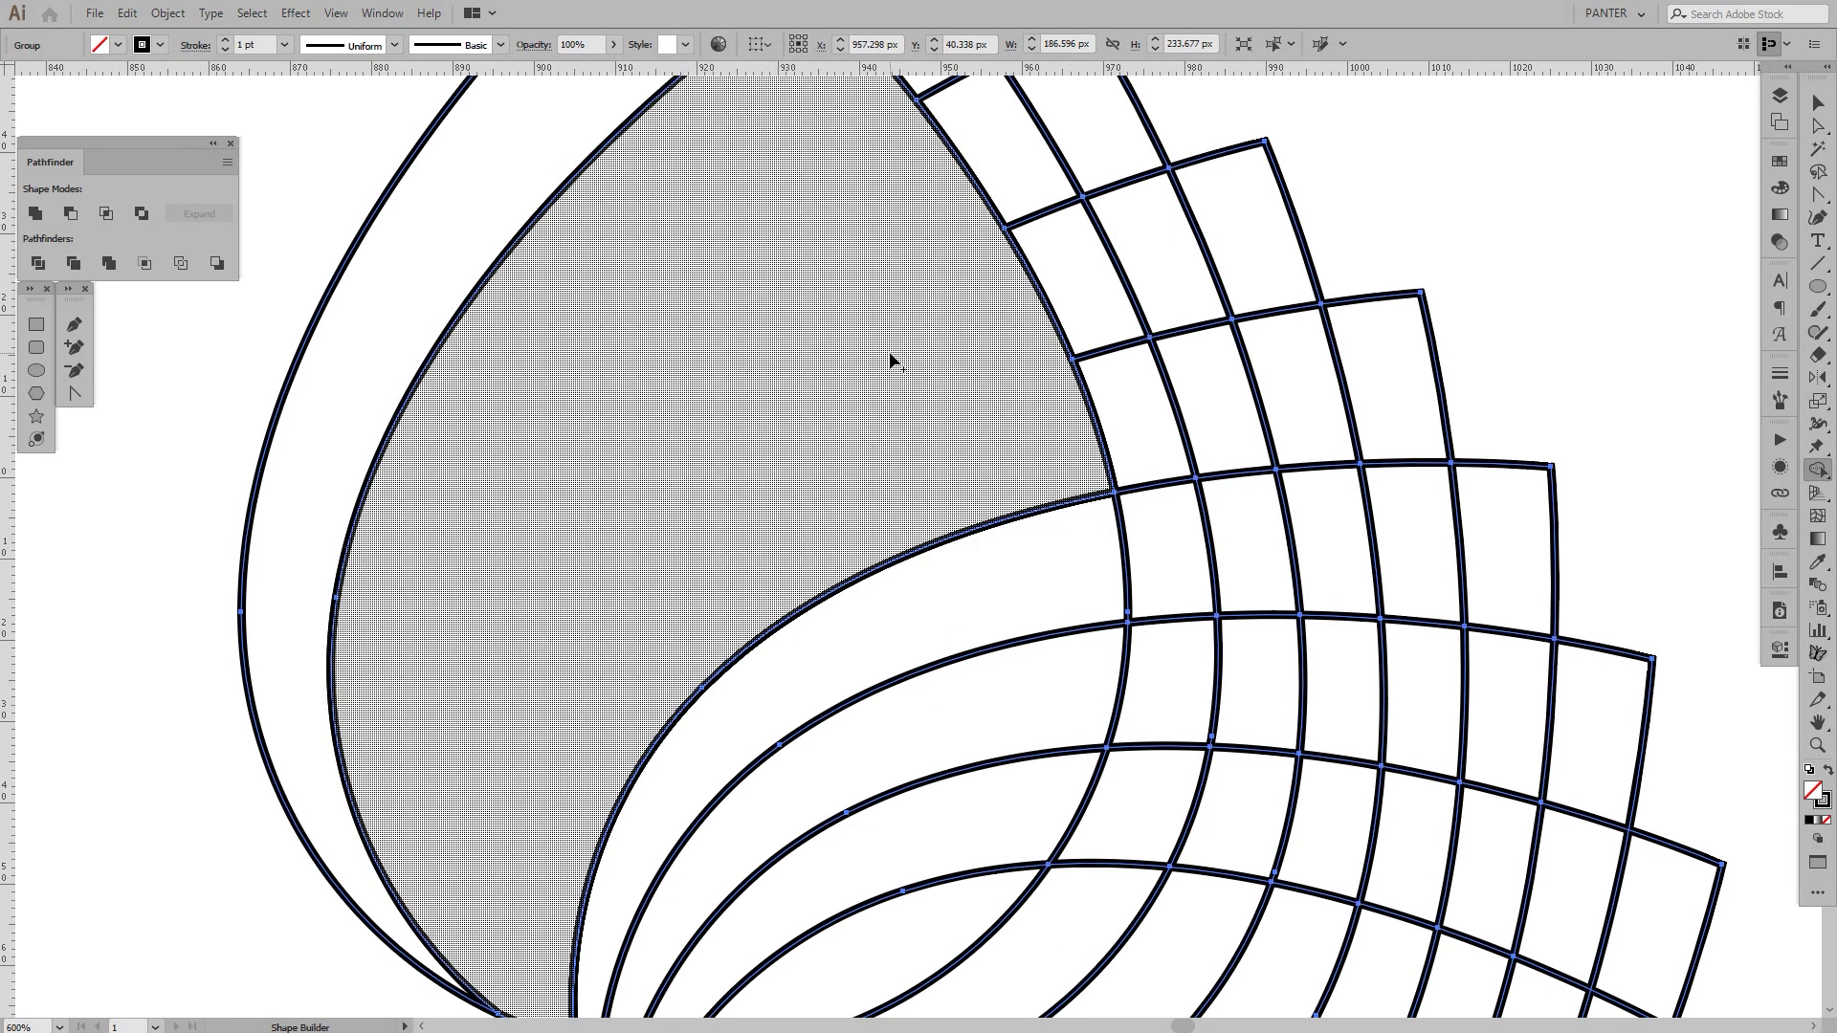
key("ctrl+z")
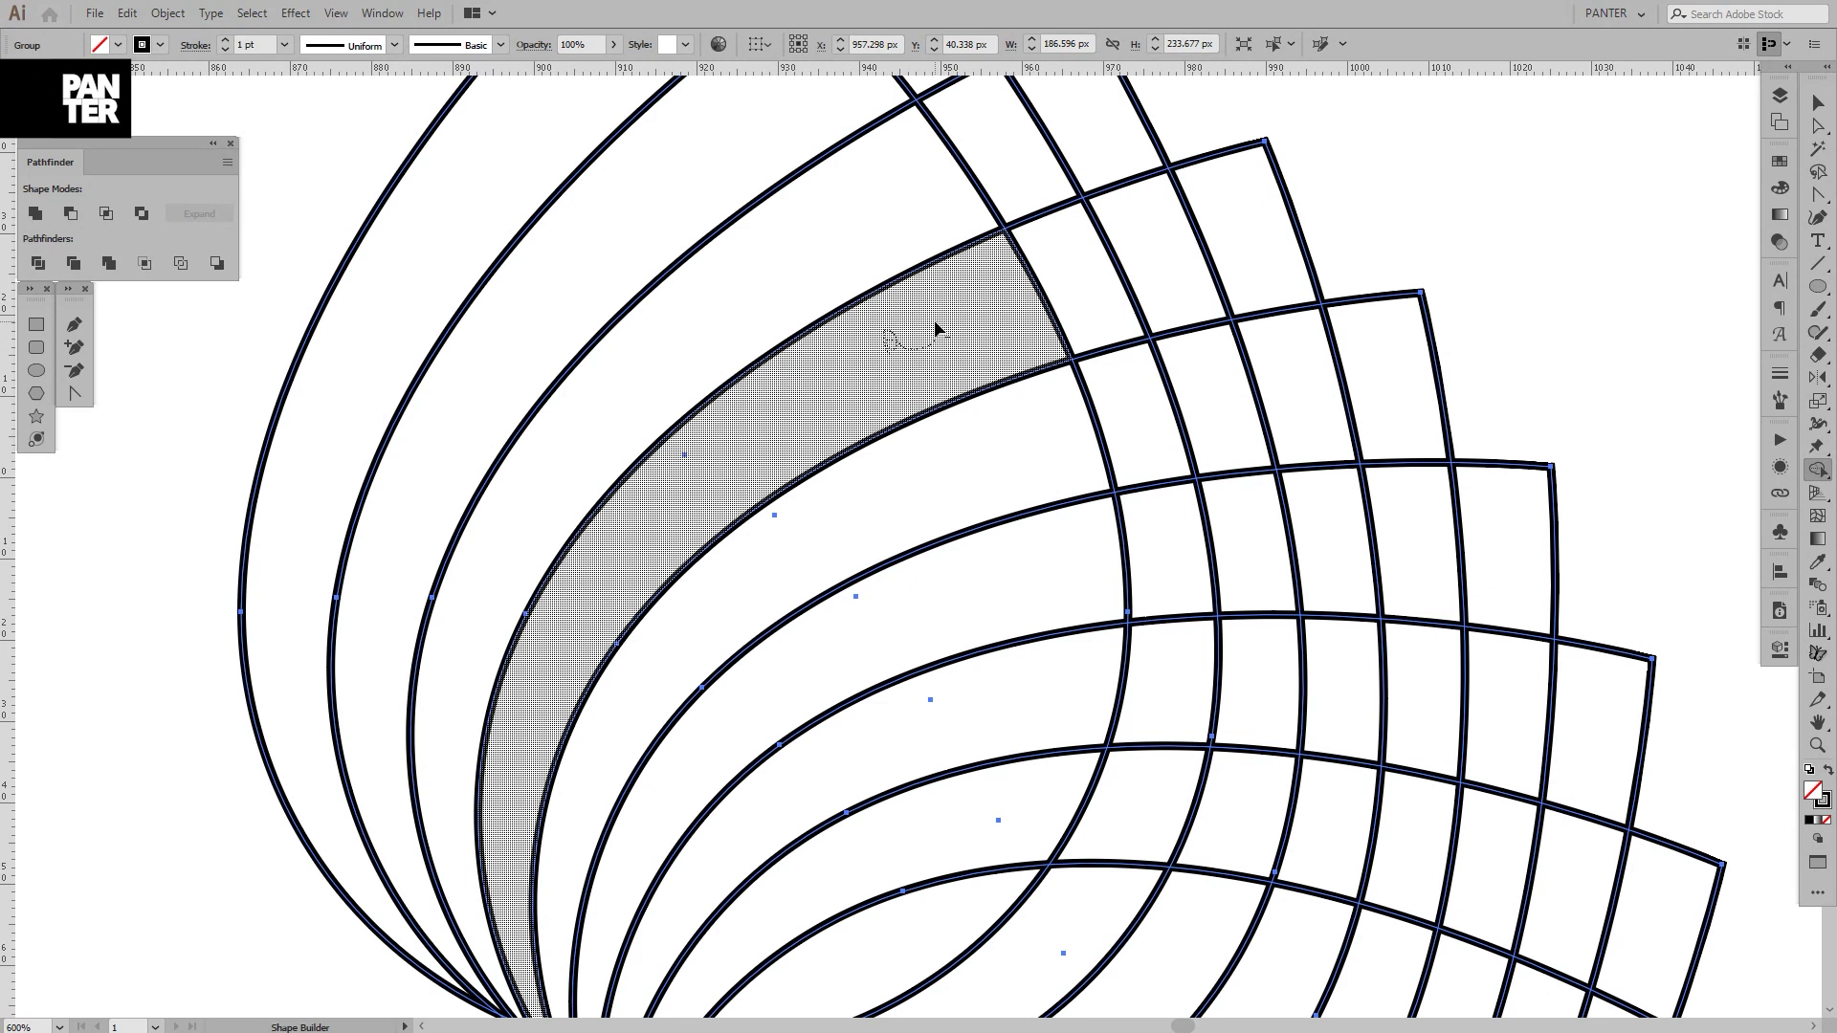
- Try removing the curved stripe starting at the fourth teardrop and a nearby cell with Shape Builder, and restore them
mouse_move(935, 328)
left_mouse_down()
mouse_move(908, 258)
mouse_move(1019, 180)
mouse_move(1096, 175)
mouse_move(1153, 263)
left_mouse_up()
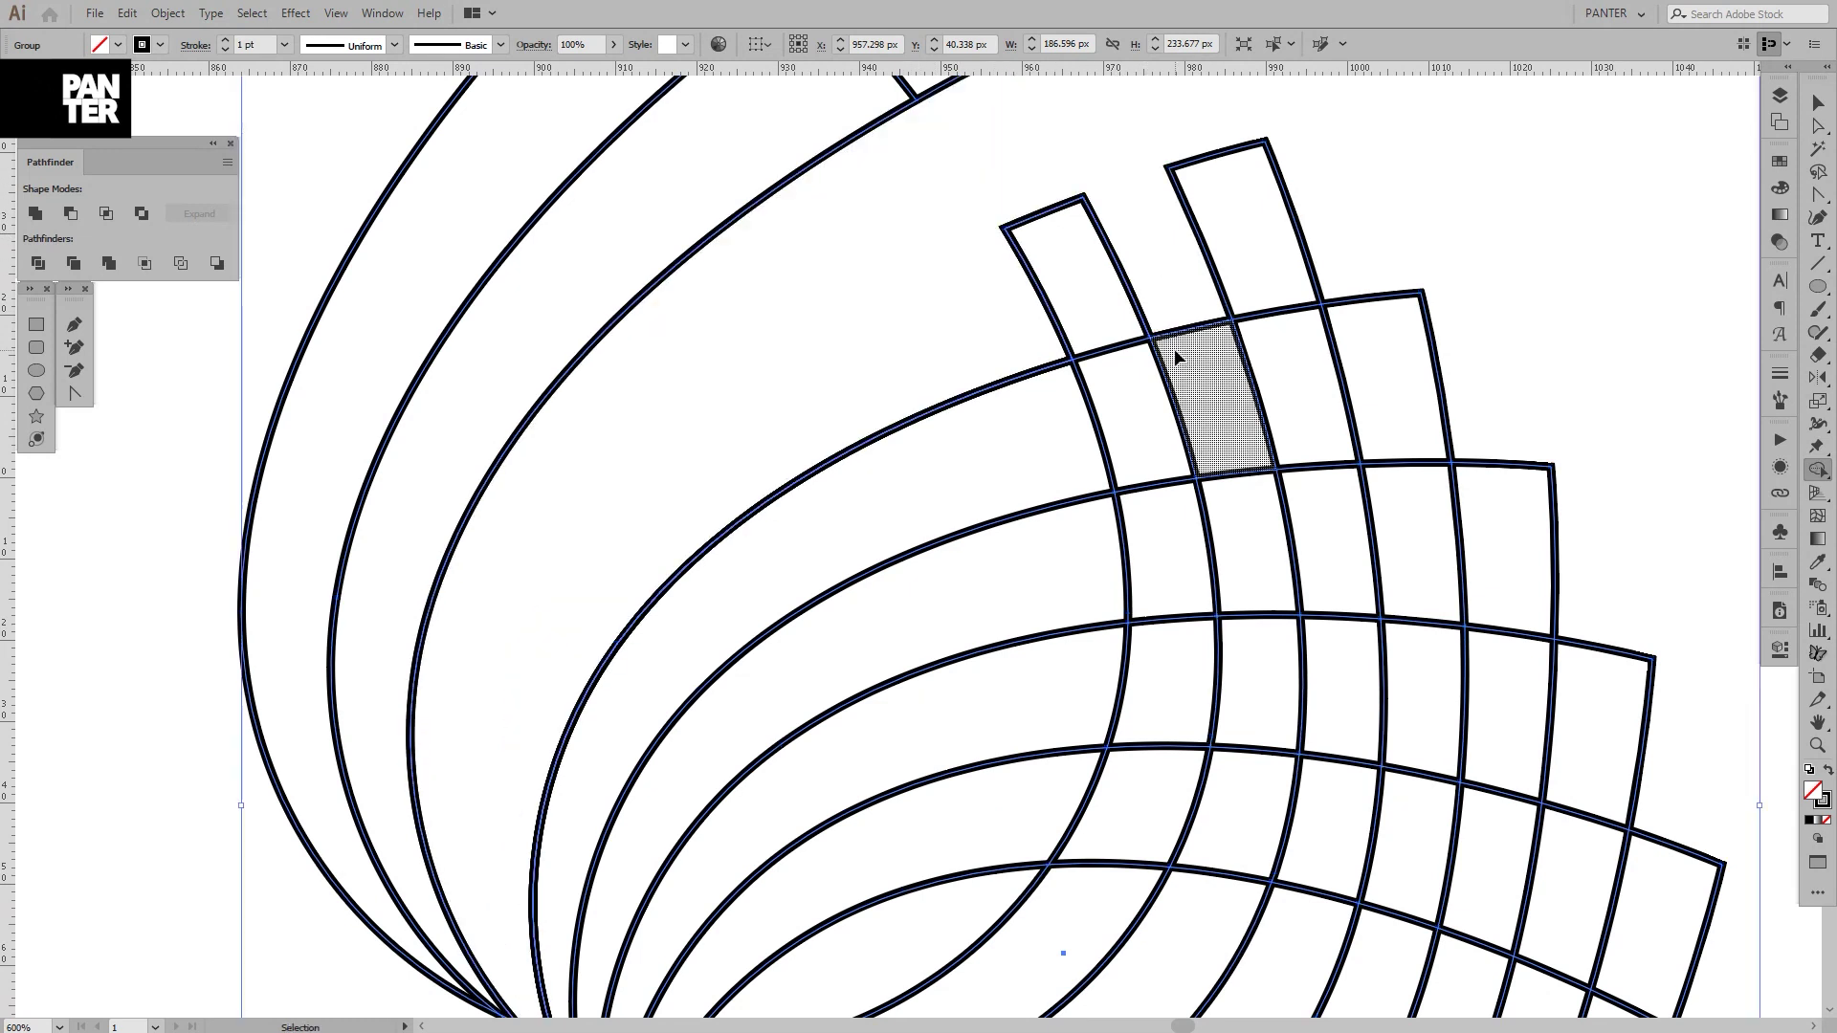
scroll(1217, 349, "down", 2)
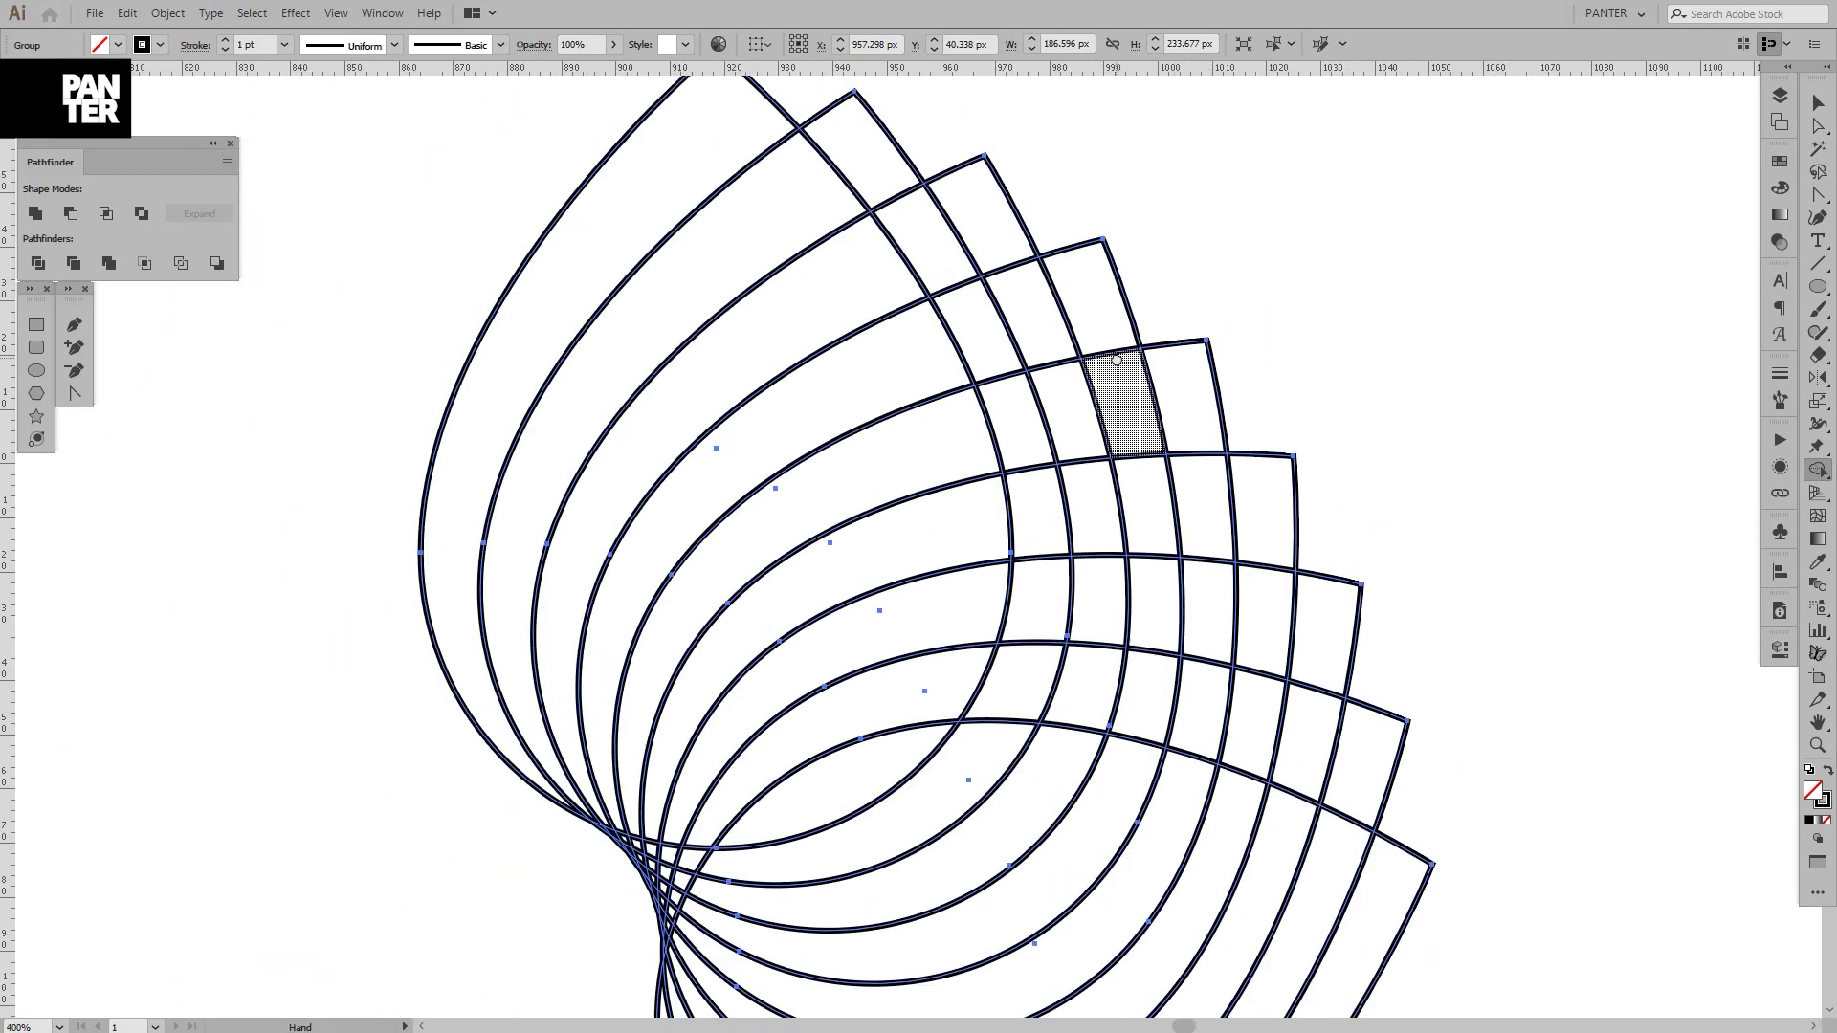
key("space")
left_click_drag(1138, 359, 1043, 291)
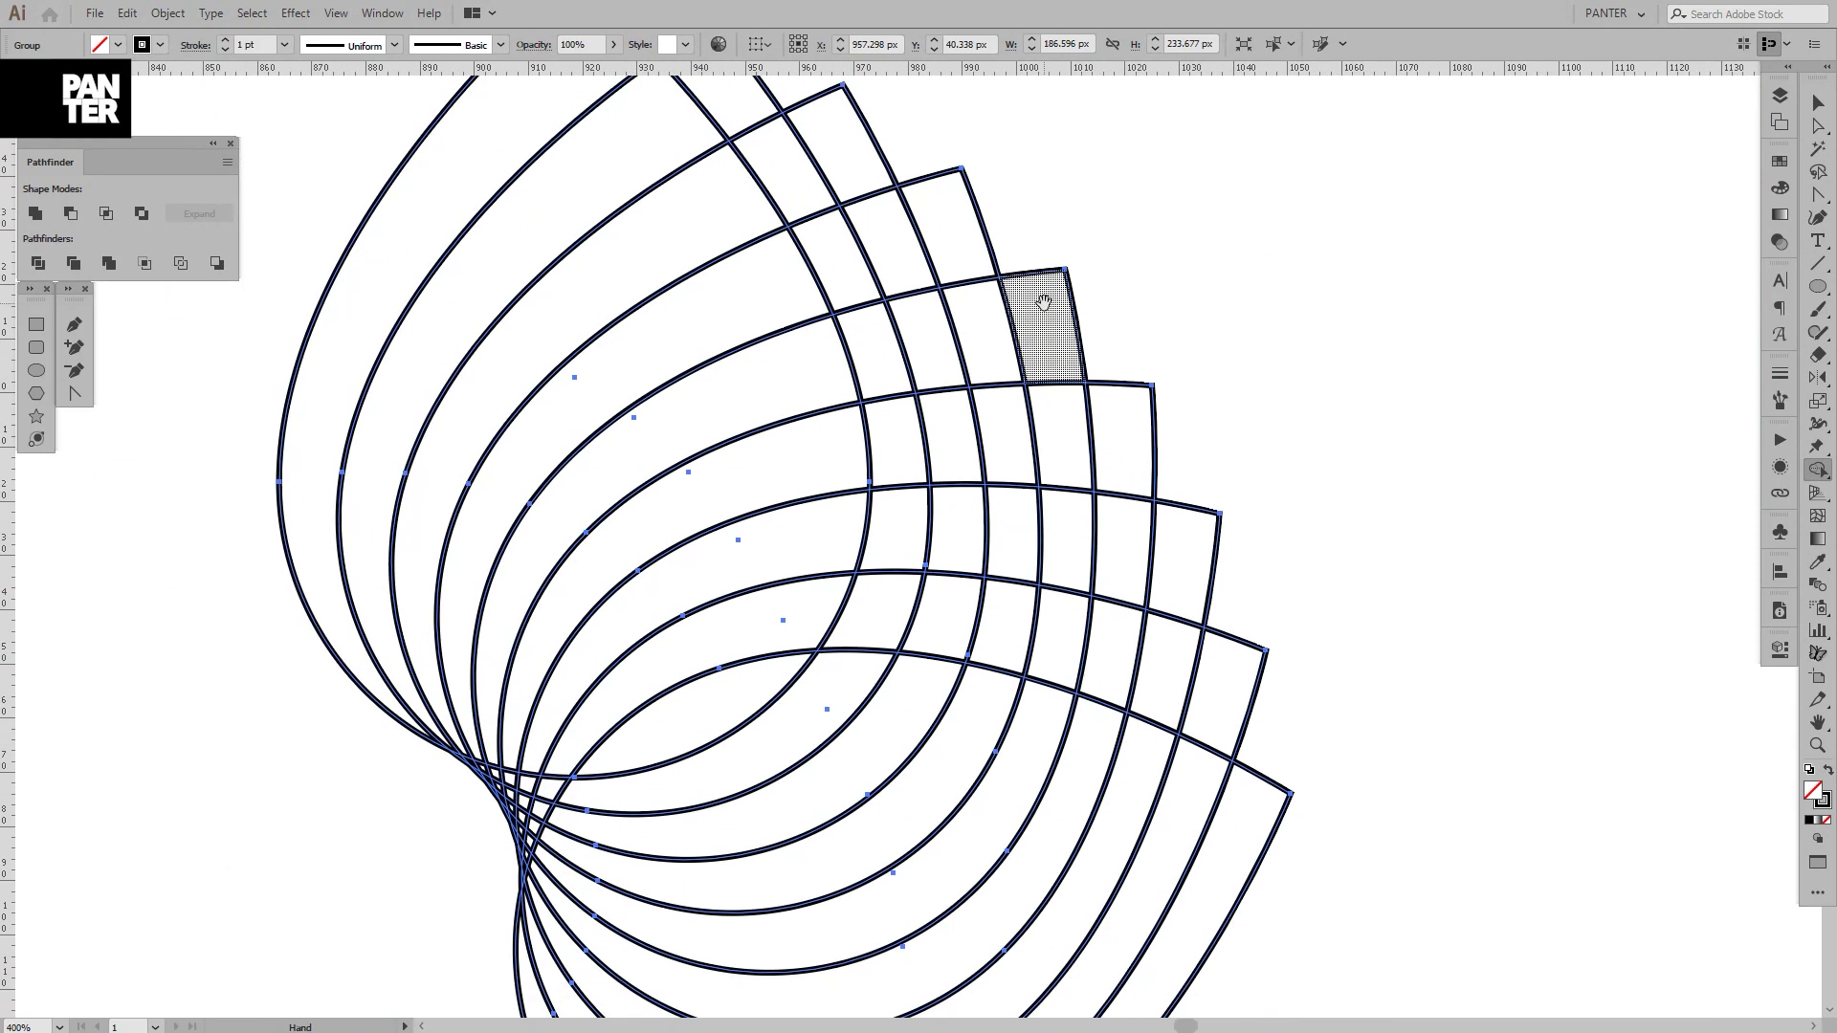
scroll(1053, 315, "down", 1)
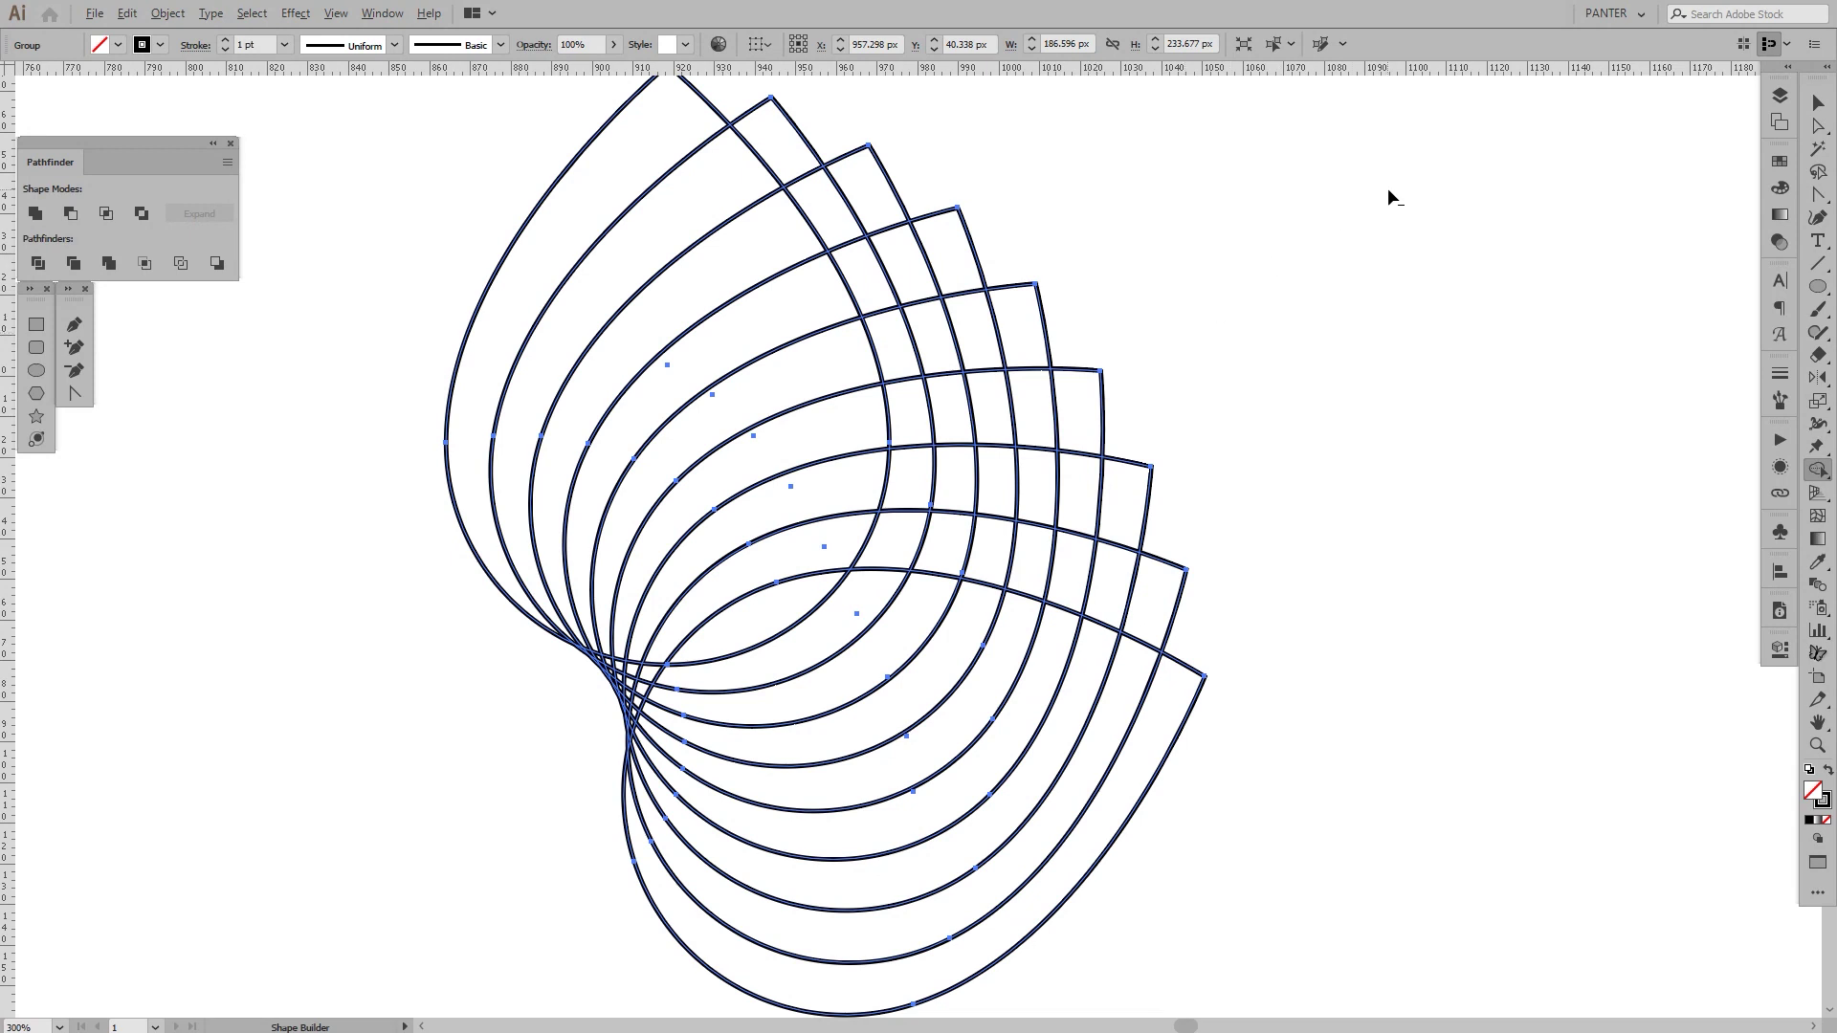
- Delete the fan regions that extend past the first teardrop's right edge with Shape Builder, including the leftover cells near its tip
mouse_move(1472, 155)
left_mouse_down()
mouse_move(1345, 258)
mouse_move(1164, 361)
mouse_move(1193, 287)
mouse_move(1182, 352)
mouse_move(1139, 287)
mouse_move(1033, 350)
mouse_move(938, 450)
mouse_move(892, 713)
left_mouse_up()
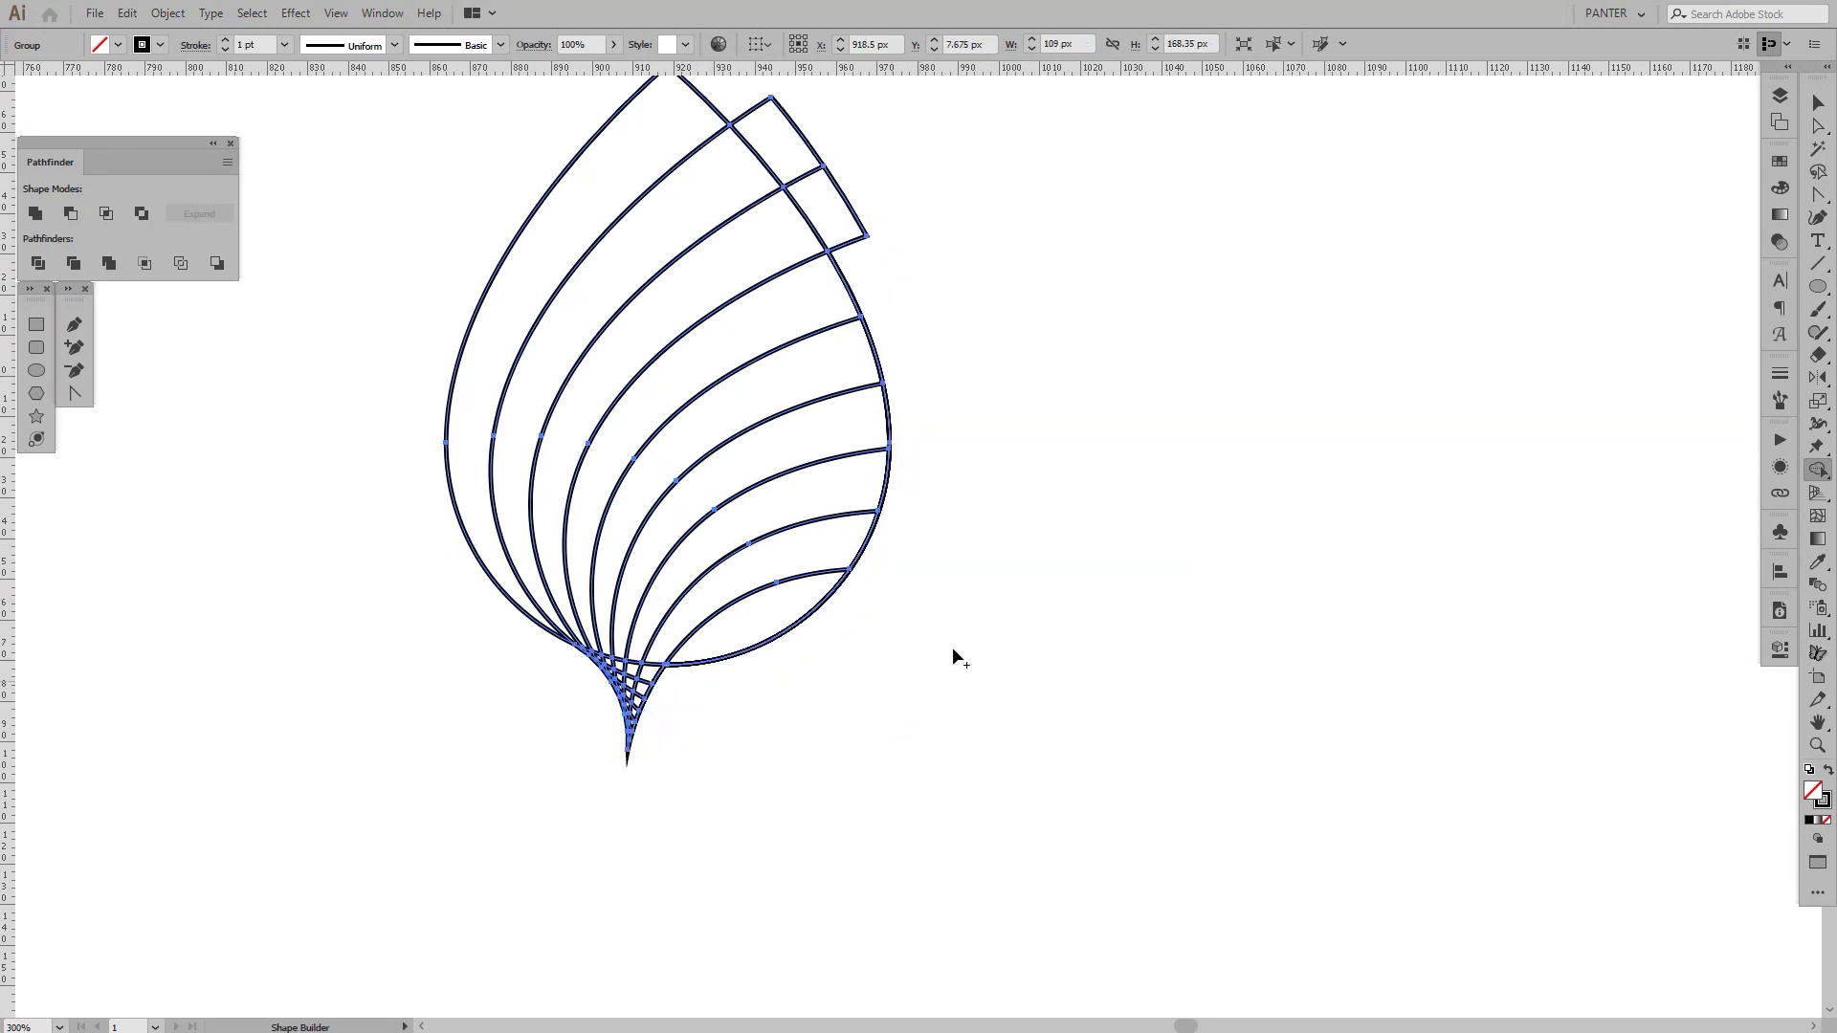
scroll(956, 574, "up", 2)
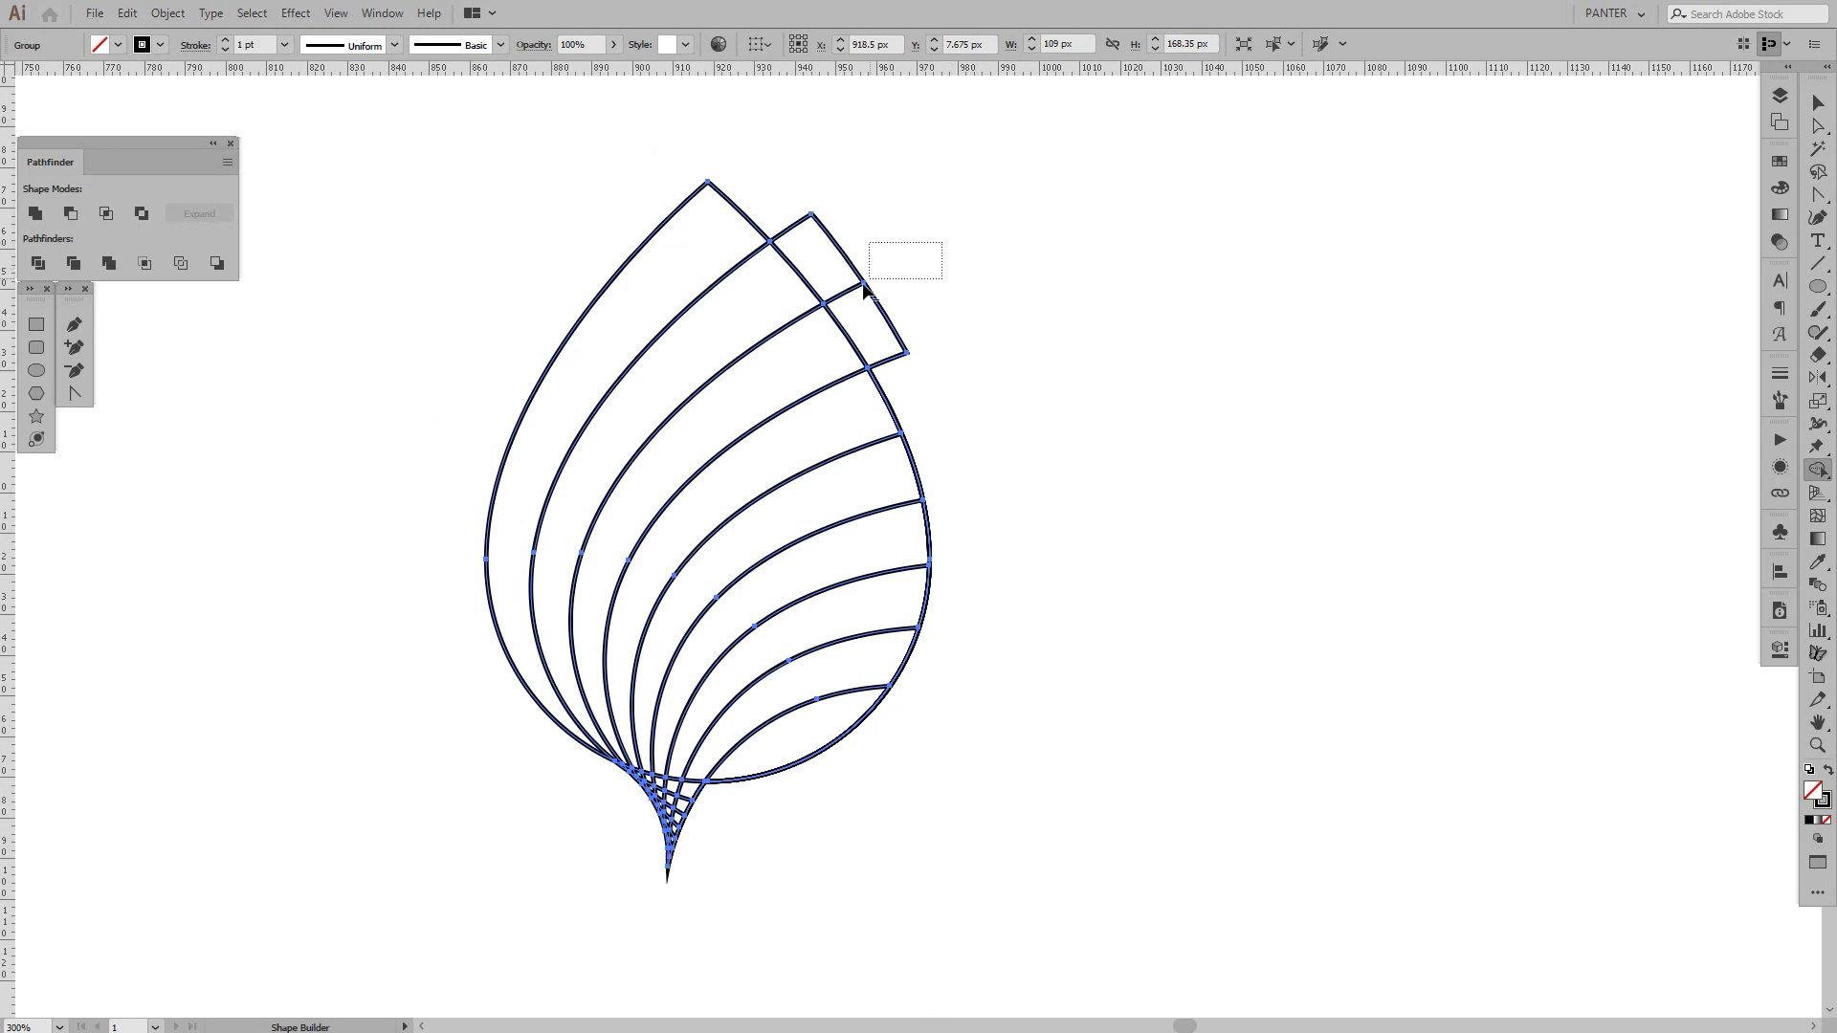
left_click_drag(864, 287, 851, 306)
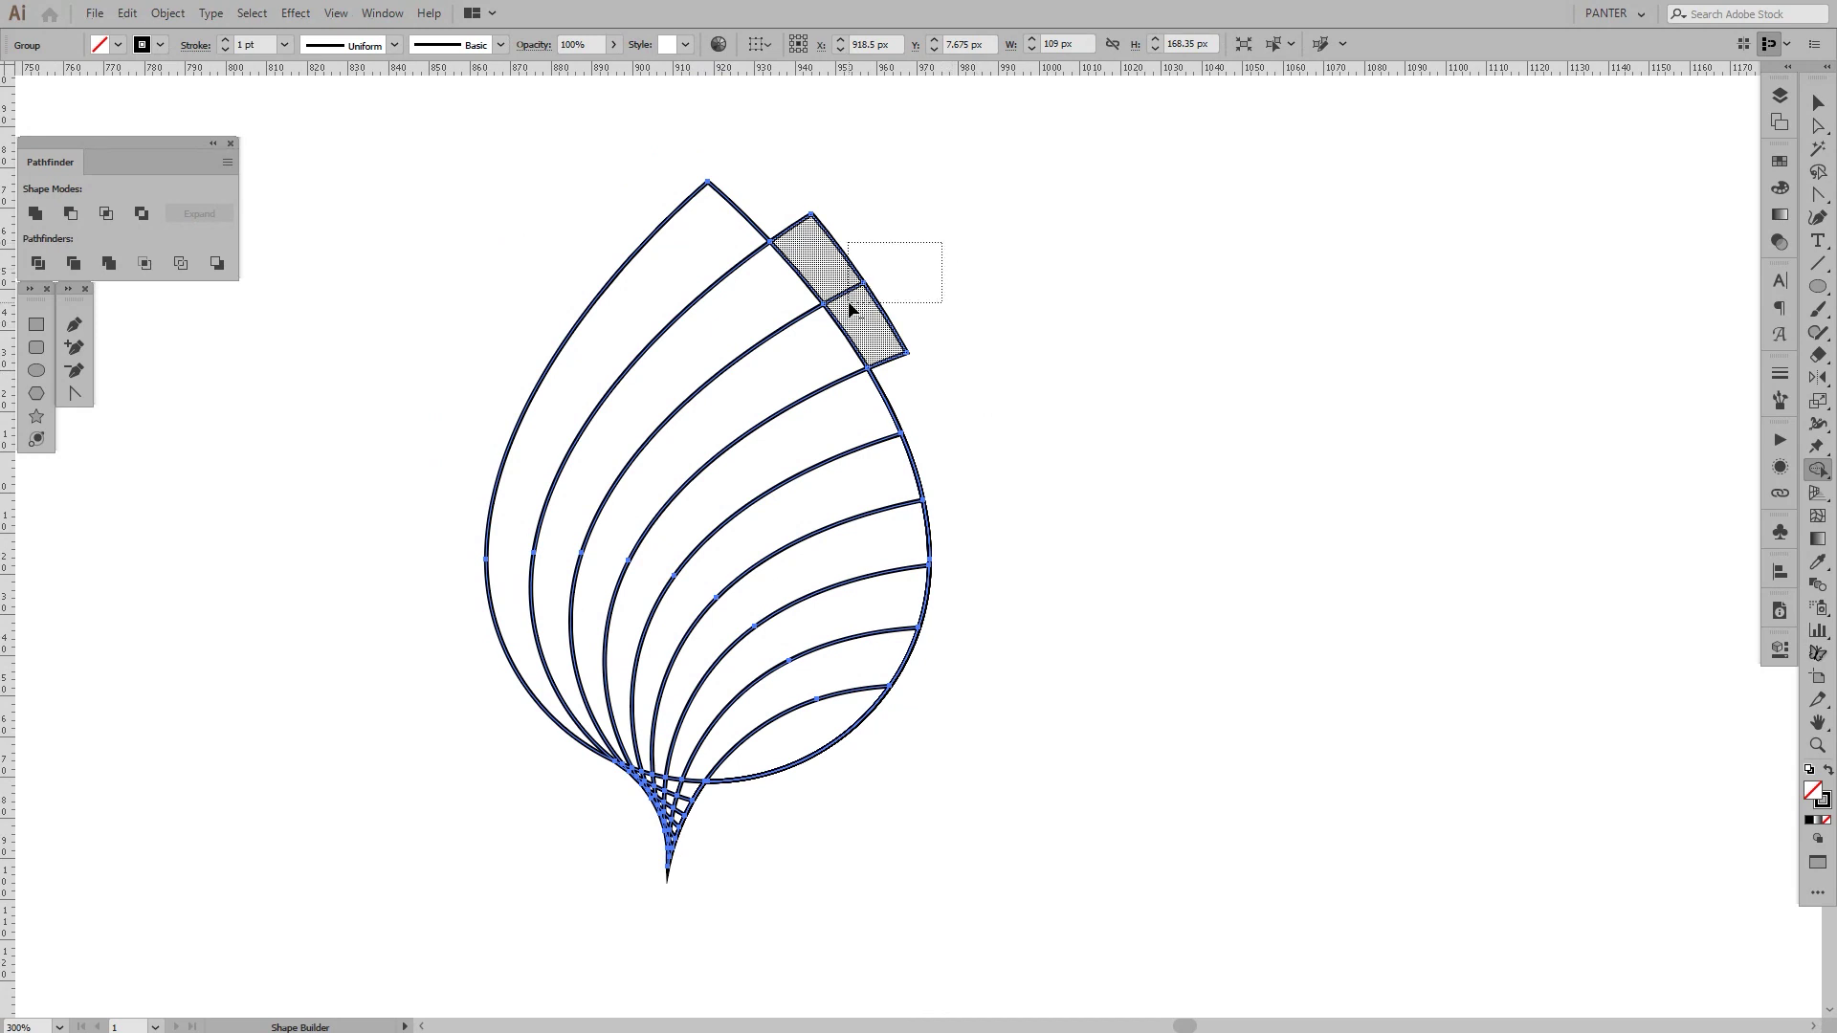
left_click_drag(851, 306, 971, 157)
- Delete the small overlapping regions that hang below the first teardrop's base with Shape Builder, leaving a clean teardrop outline
scroll(898, 582, "up", 5)
left_click_drag(898, 582, 856, 702)
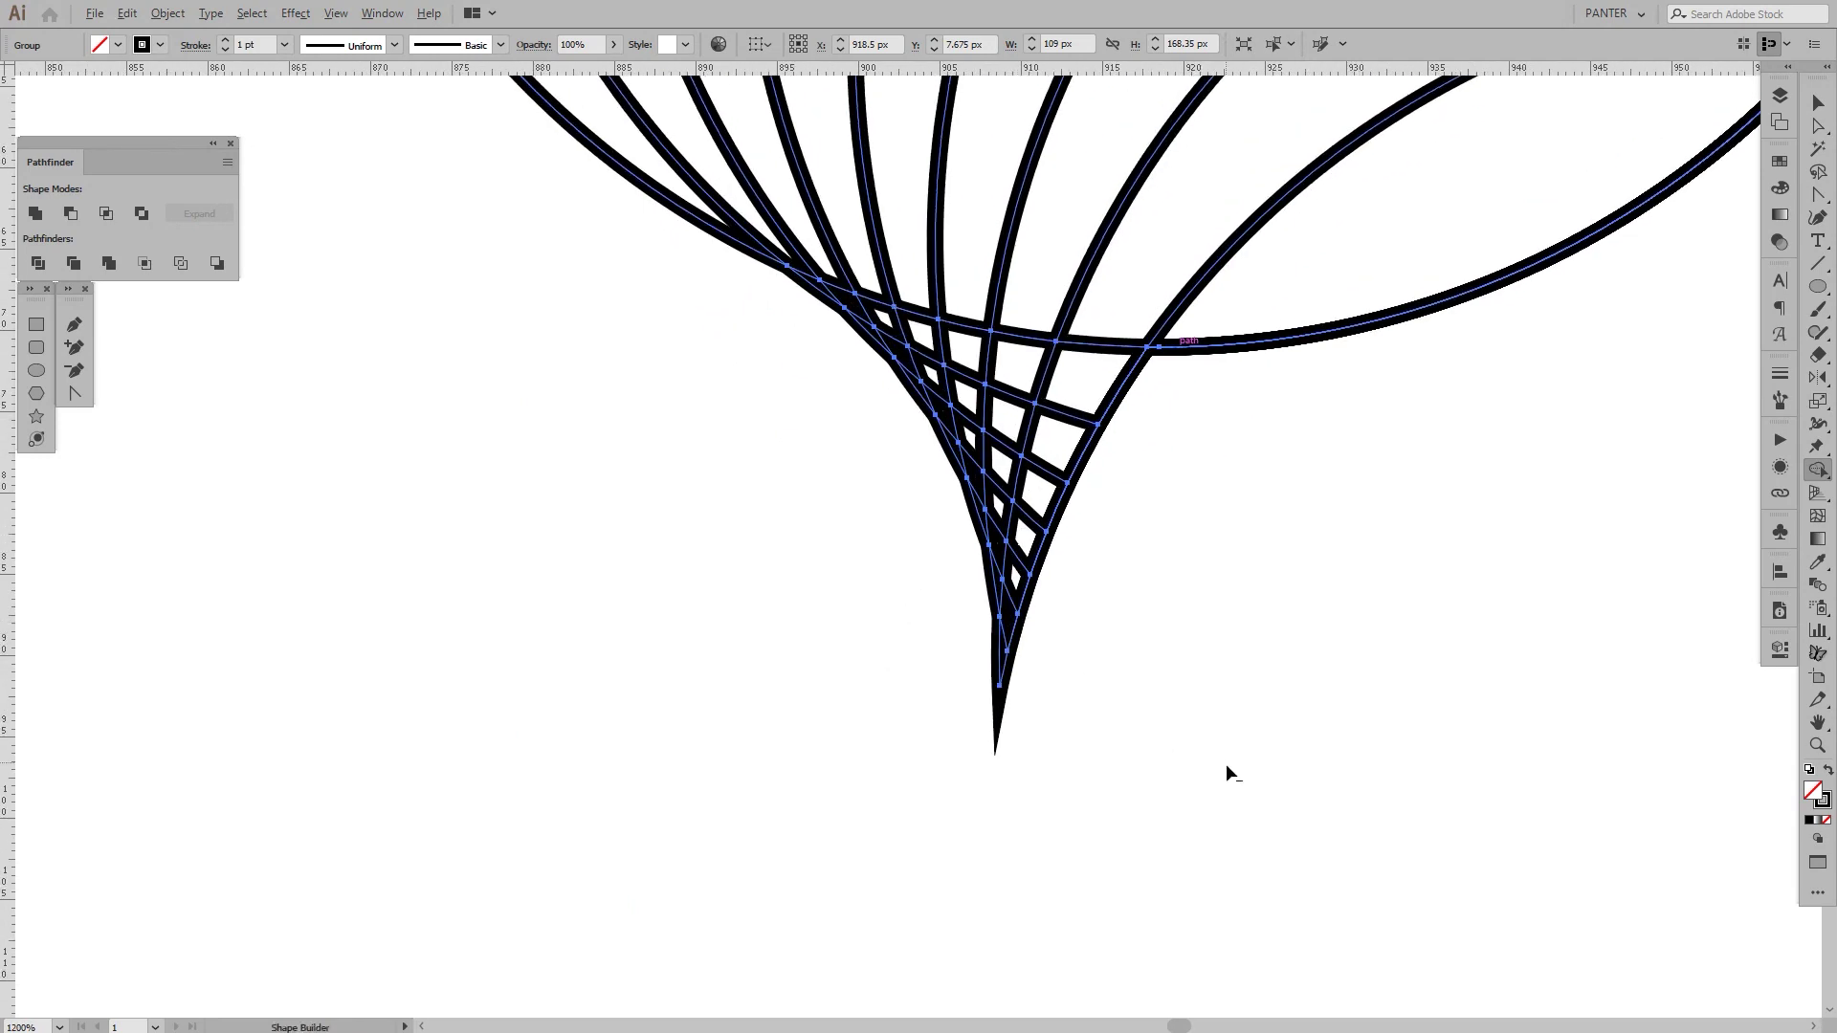
left_click_drag(1213, 791, 714, 359)
scroll(784, 277, "up", 3)
scroll(785, 278, "up", 2)
left_click_drag(850, 504, 1058, 463)
scroll(1058, 463, "down", 8)
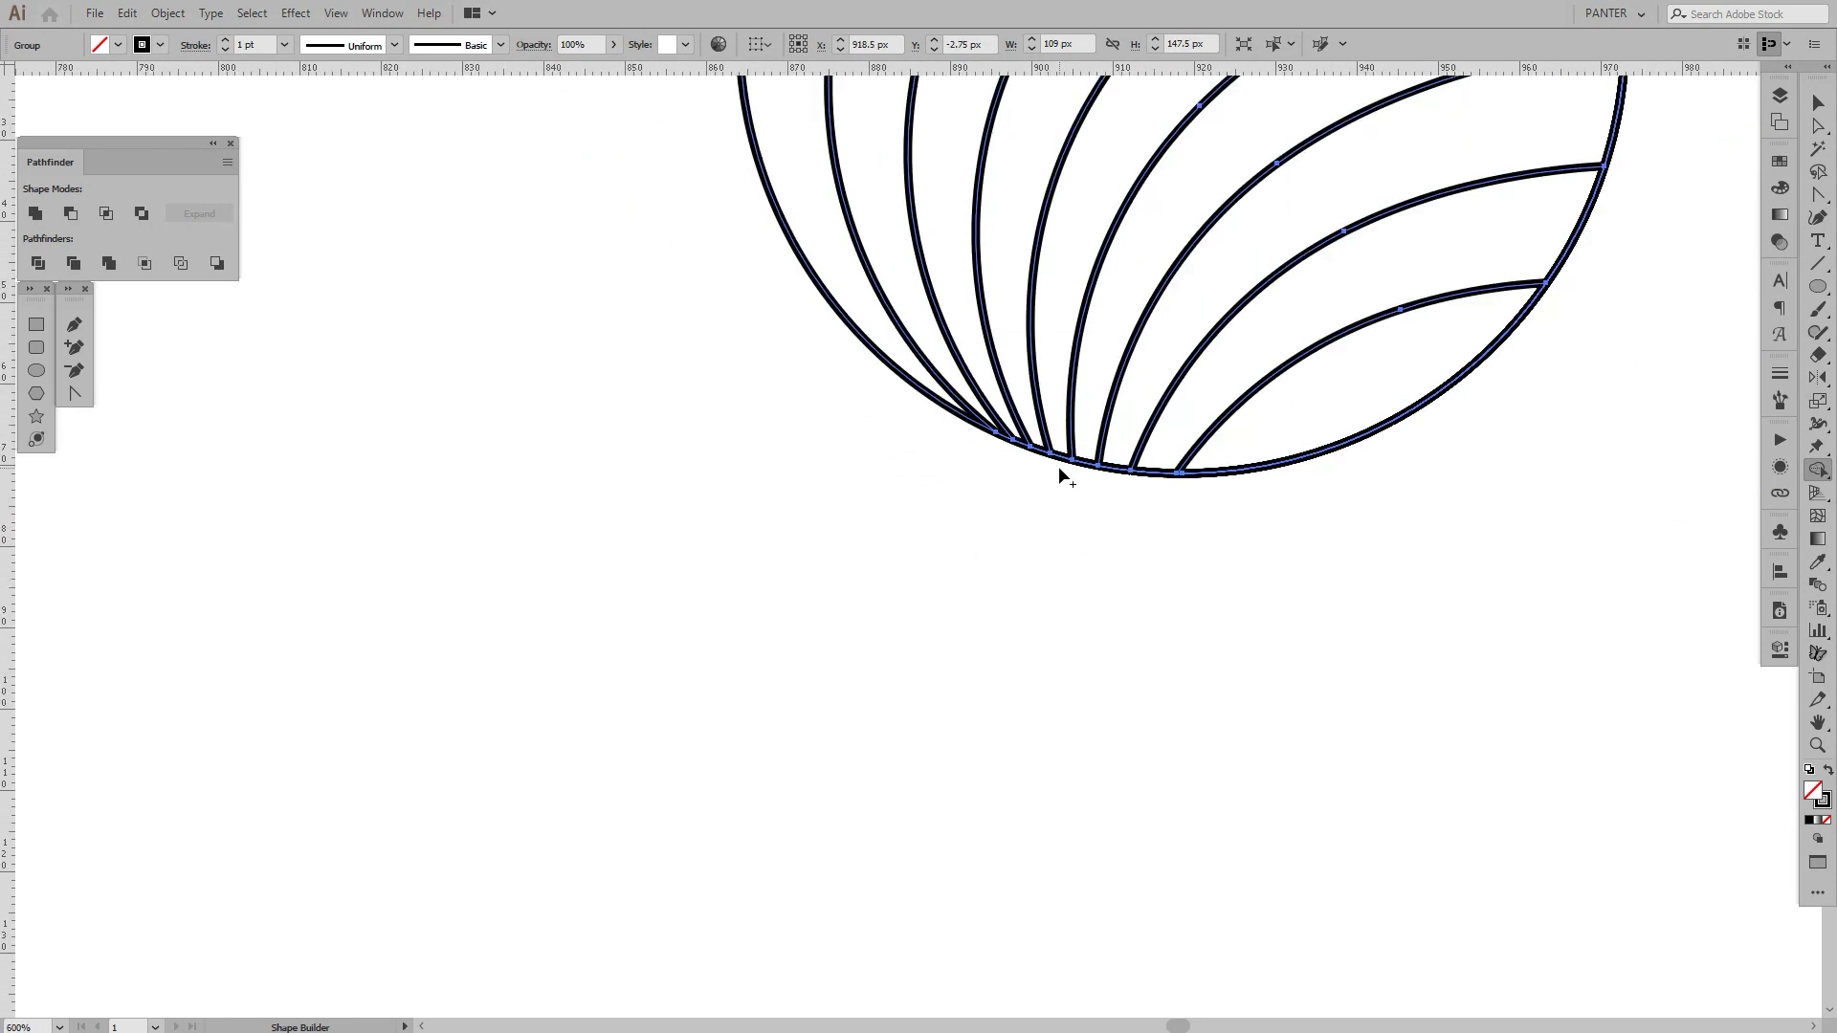
- Delete every second stripe inside the teardrop with Shape Builder, keeping five separate stripes, and deselect the artwork
scroll(1149, 601, "down", 1)
scroll(1225, 536, "up", 2)
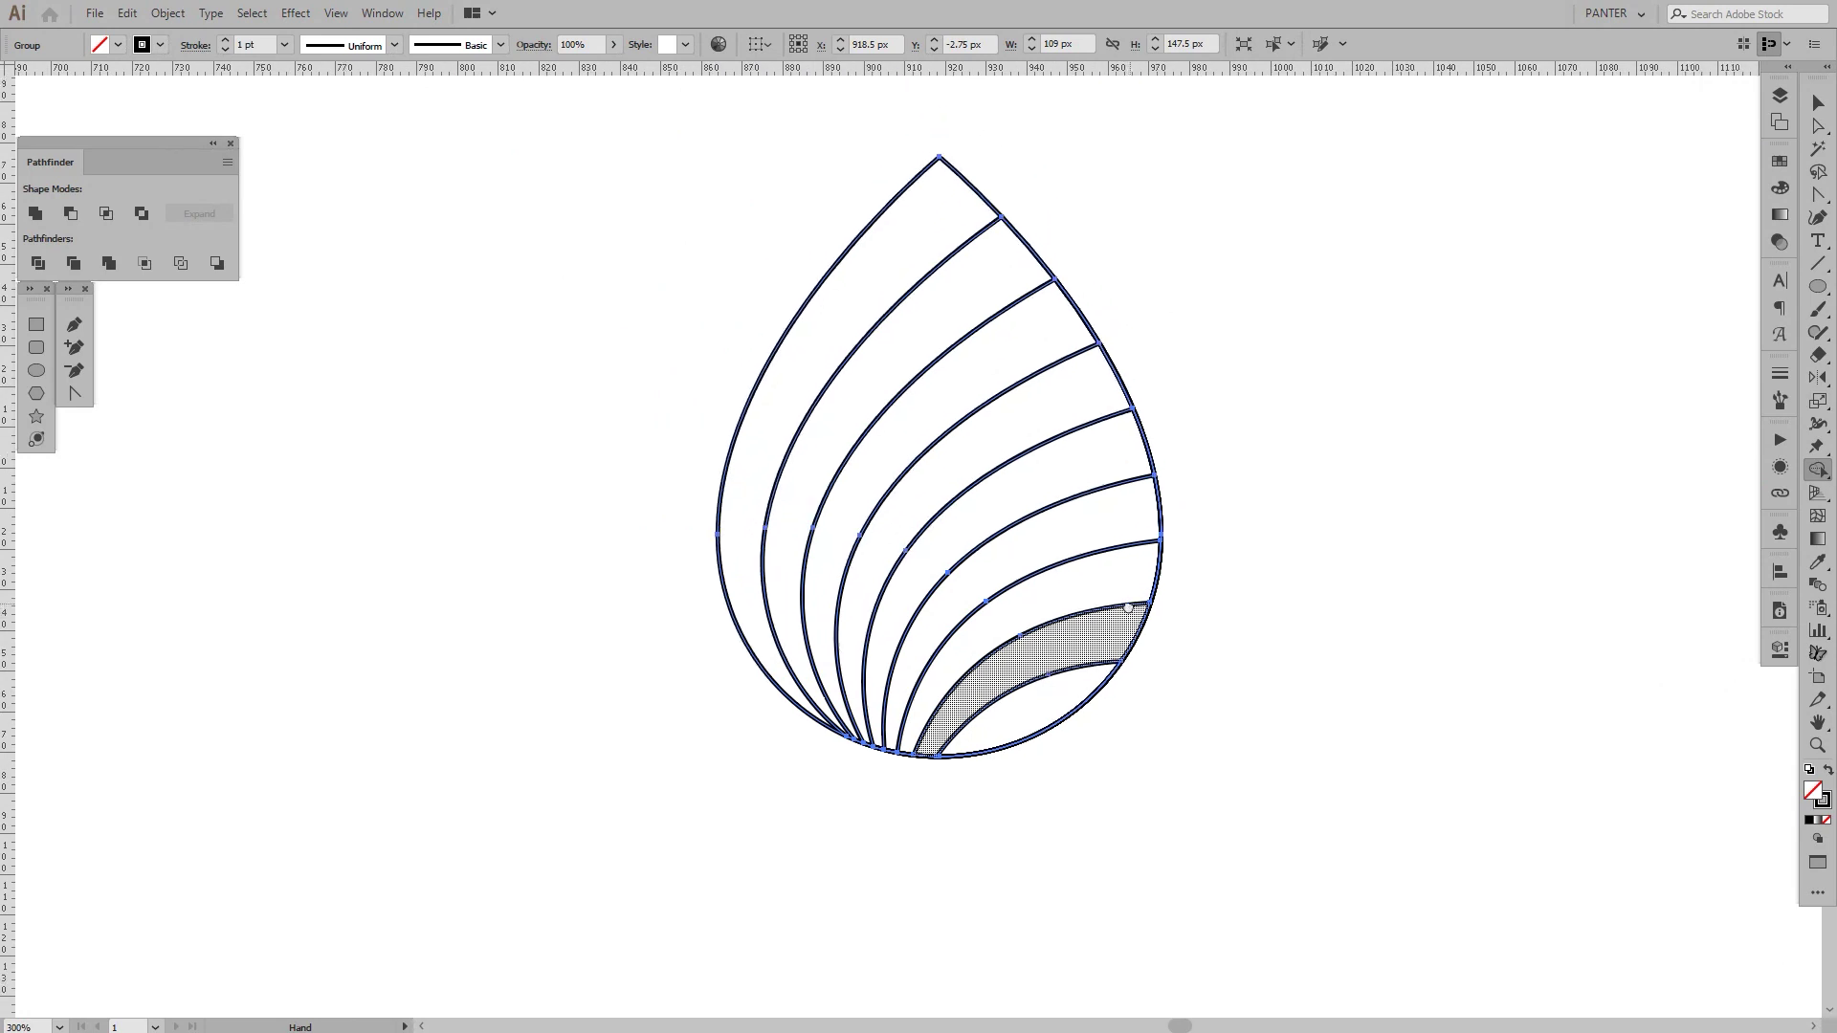
left_click_drag(1229, 524, 1237, 526)
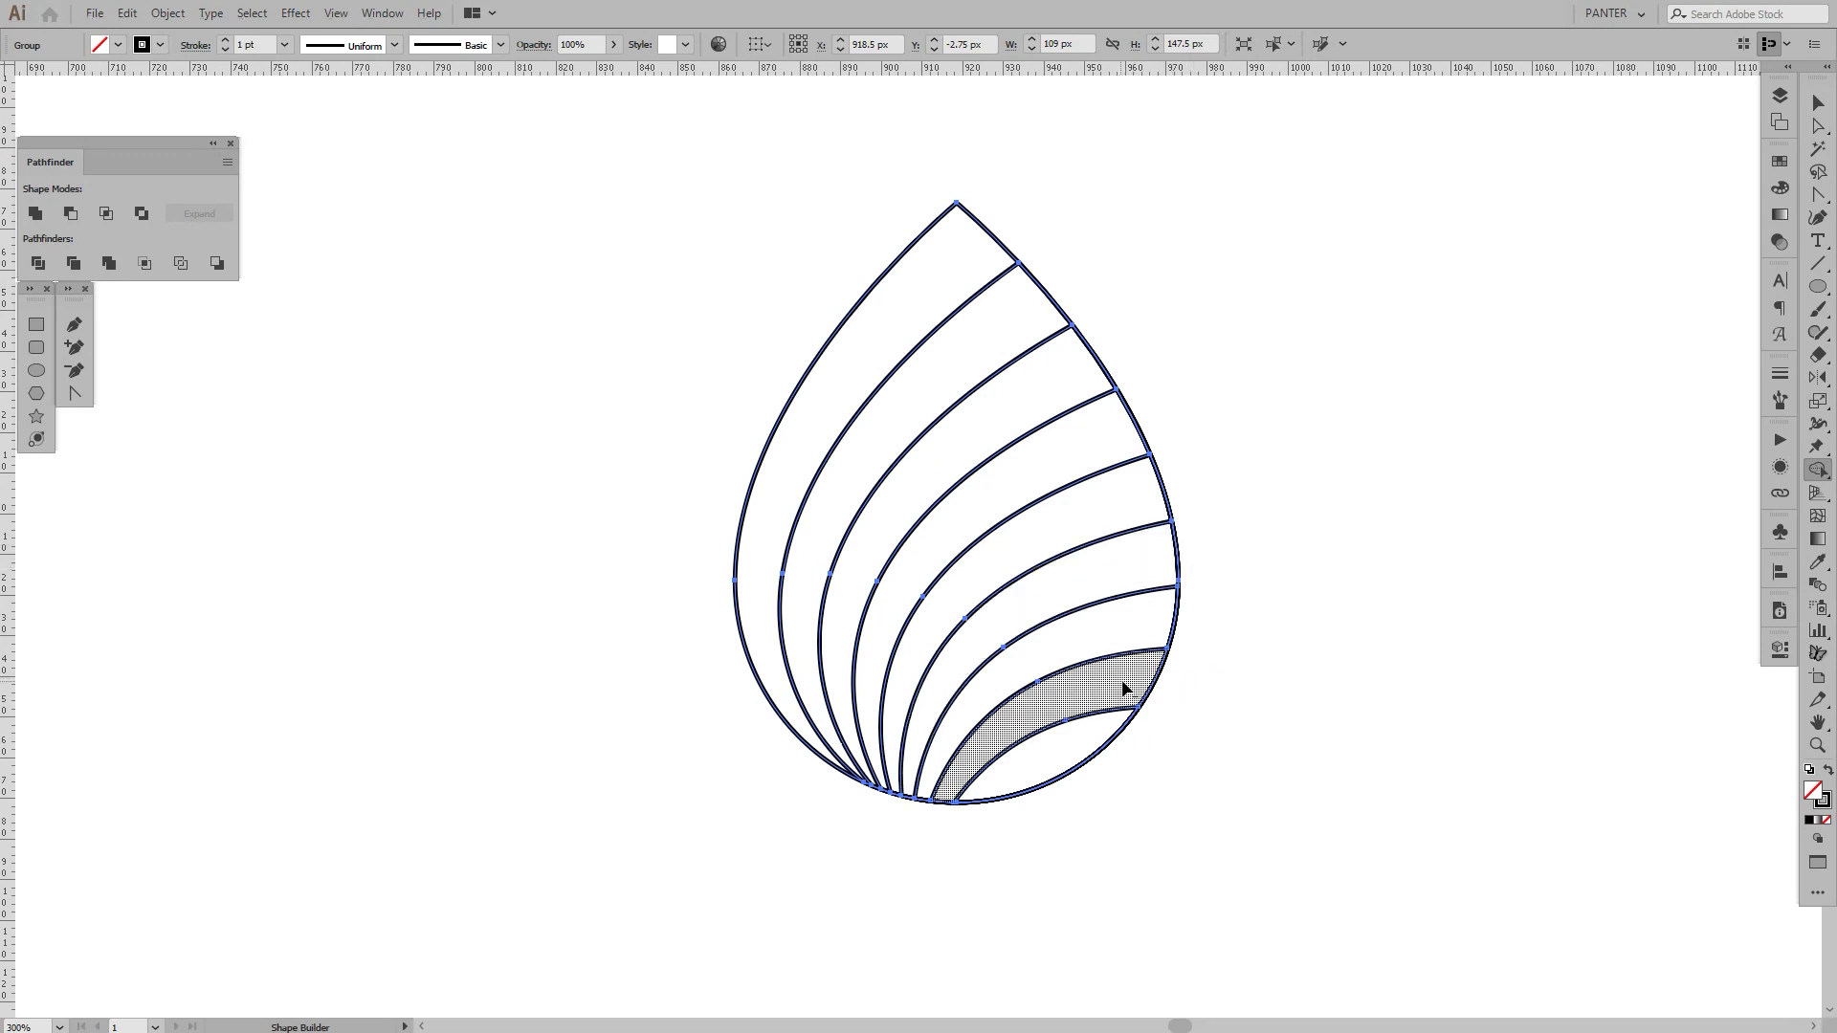
mouse_move(1239, 572)
left_mouse_down()
mouse_move(1151, 554)
mouse_move(1227, 444)
mouse_move(1186, 415)
mouse_move(1123, 428)
left_mouse_up()
left_click_drag(1133, 281, 1029, 308)
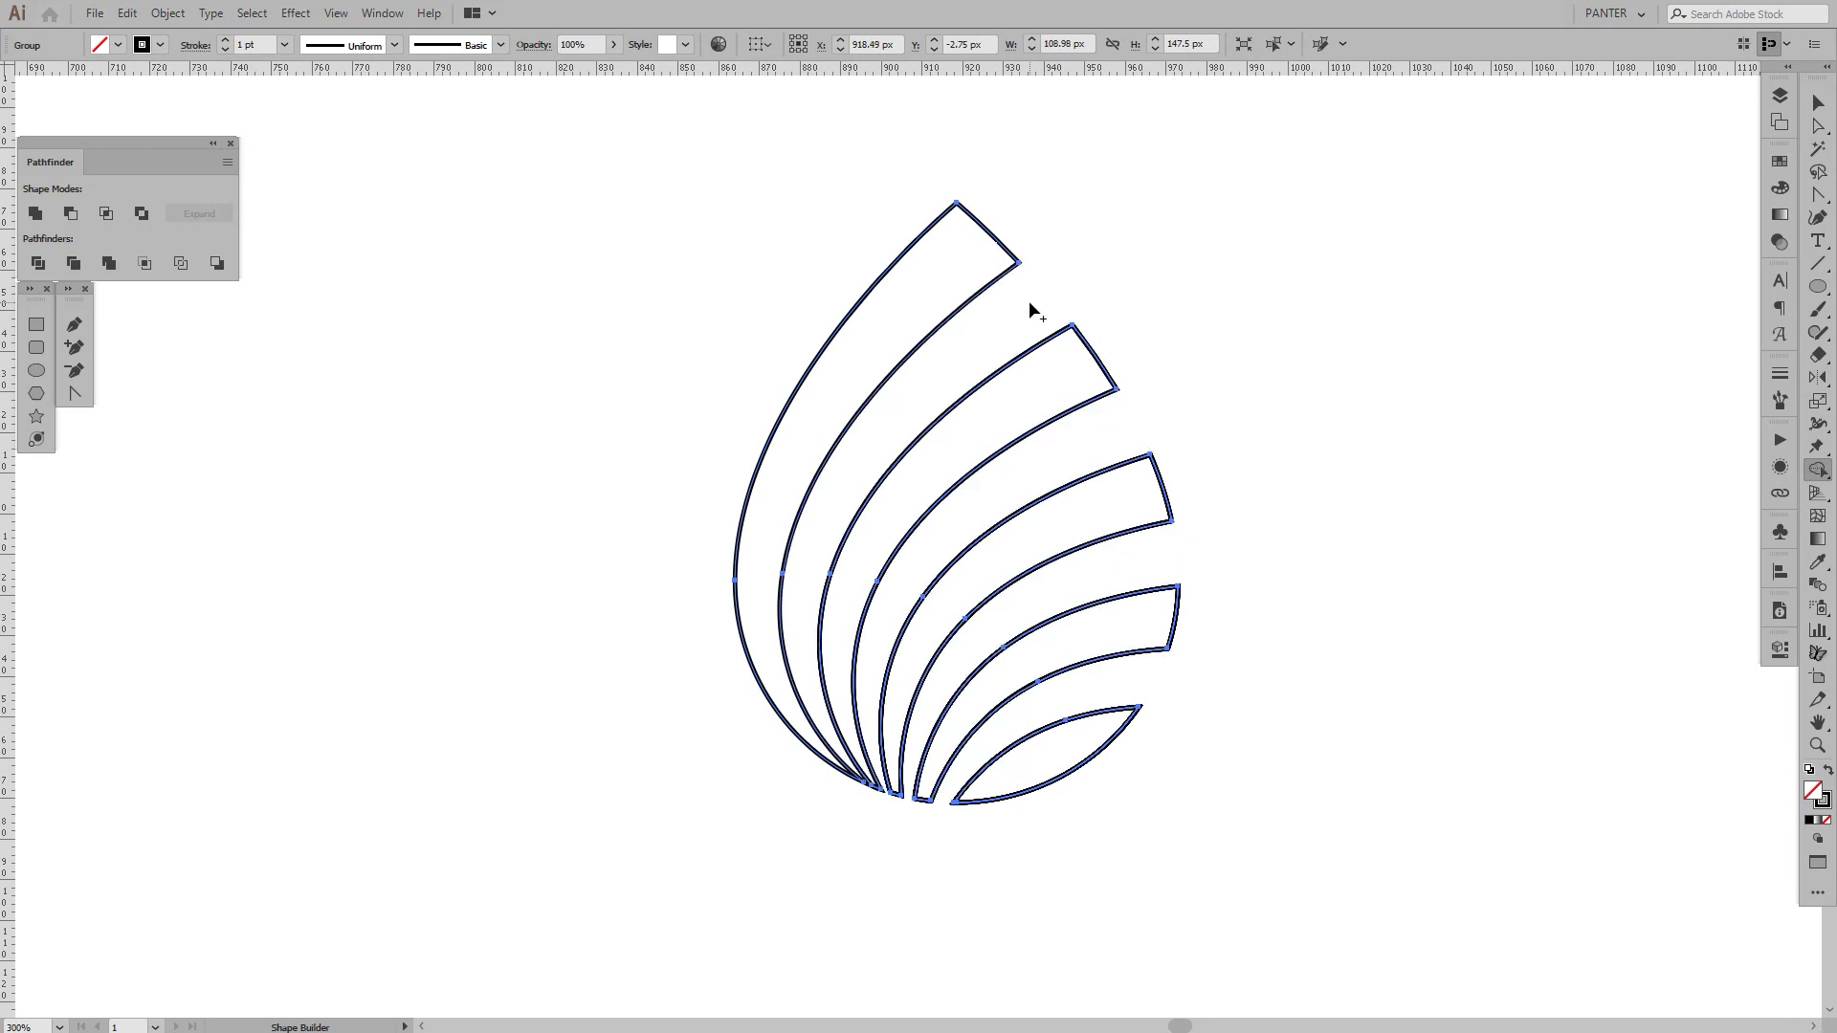
key("v")
left_click(1413, 358)
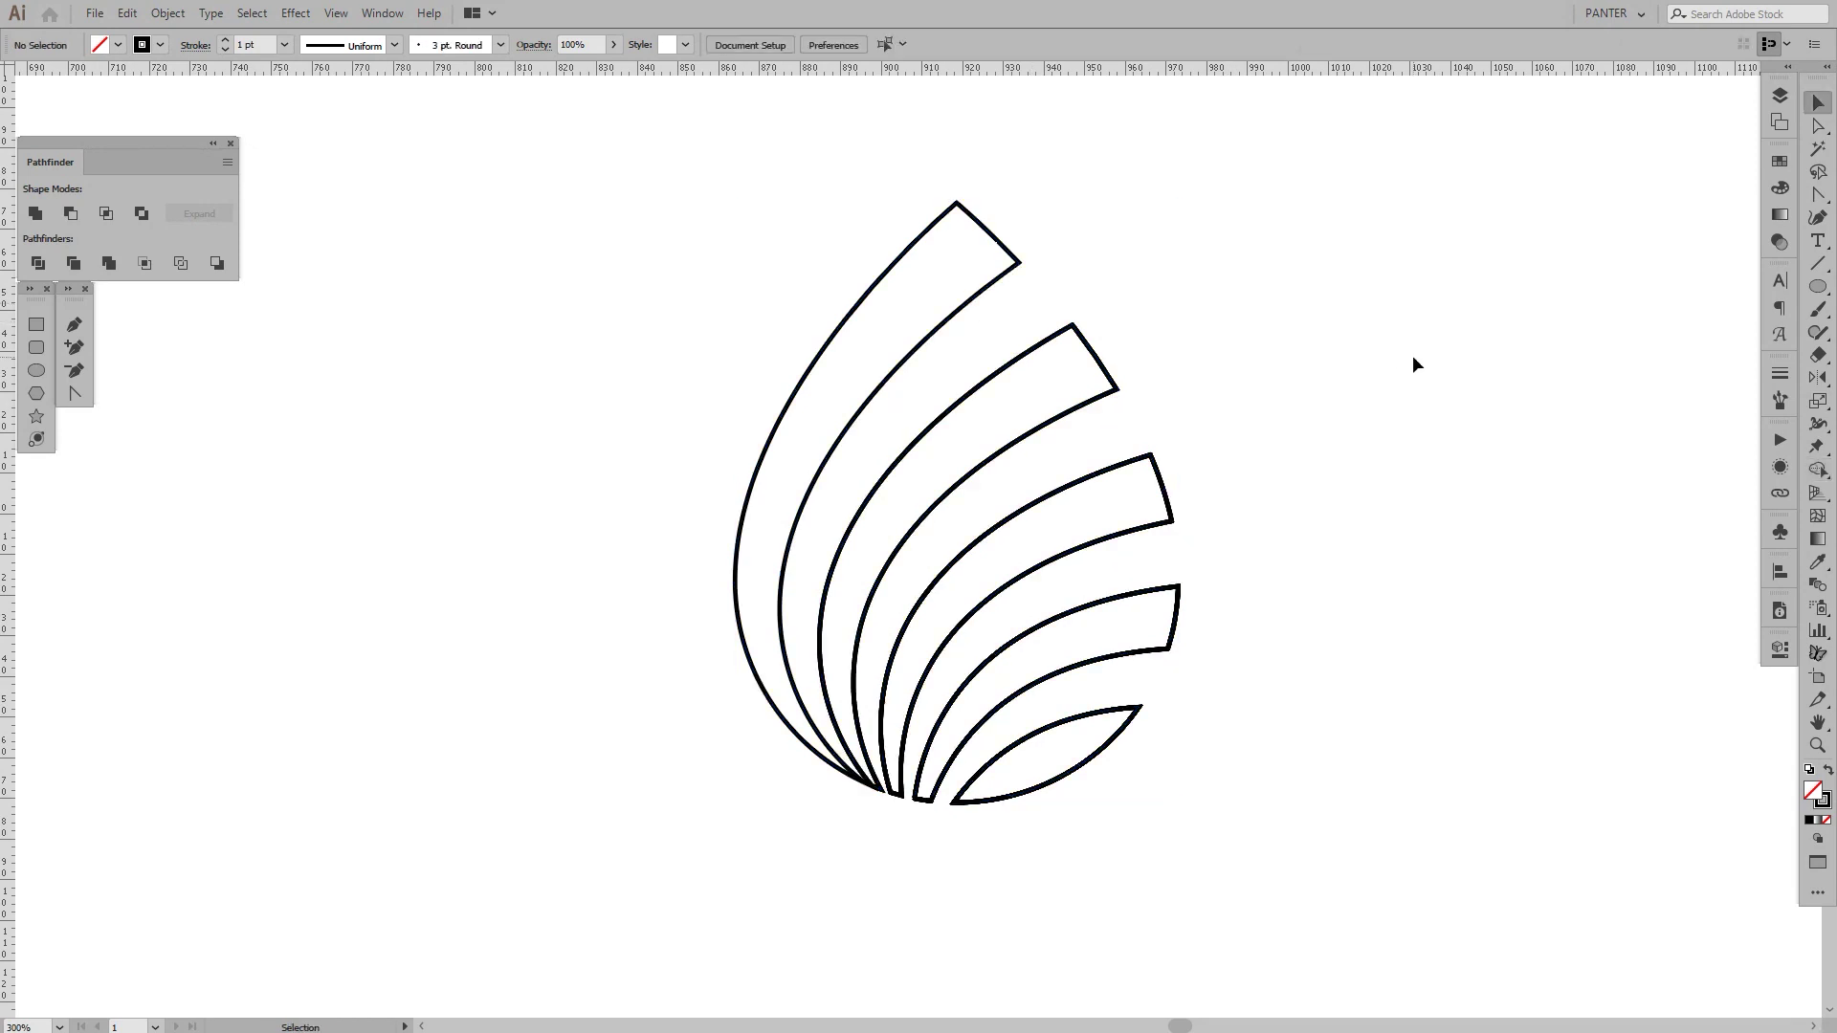
- Examine the outlines and the spacing of the teardrop's stripes up close, from the tip to the converging base
left_click_drag(1381, 397, 1384, 420)
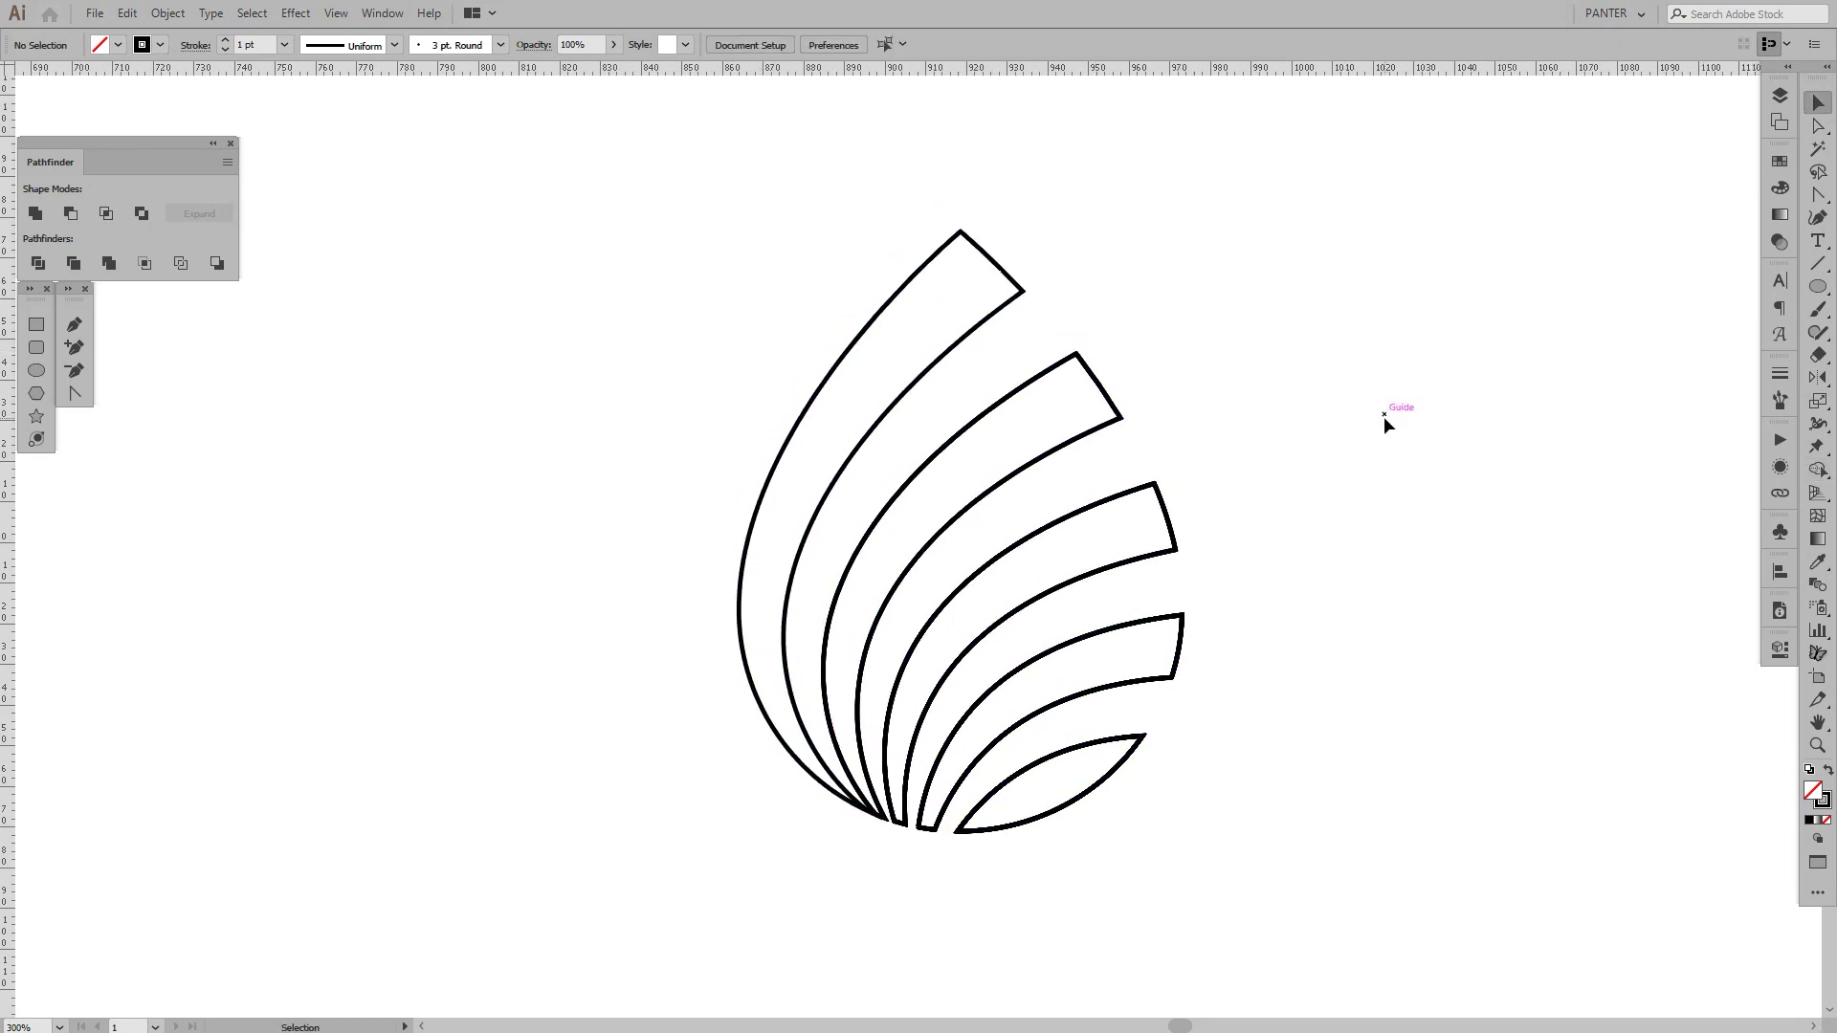
scroll(1070, 758, "up", 2)
scroll(1074, 757, "up", 8)
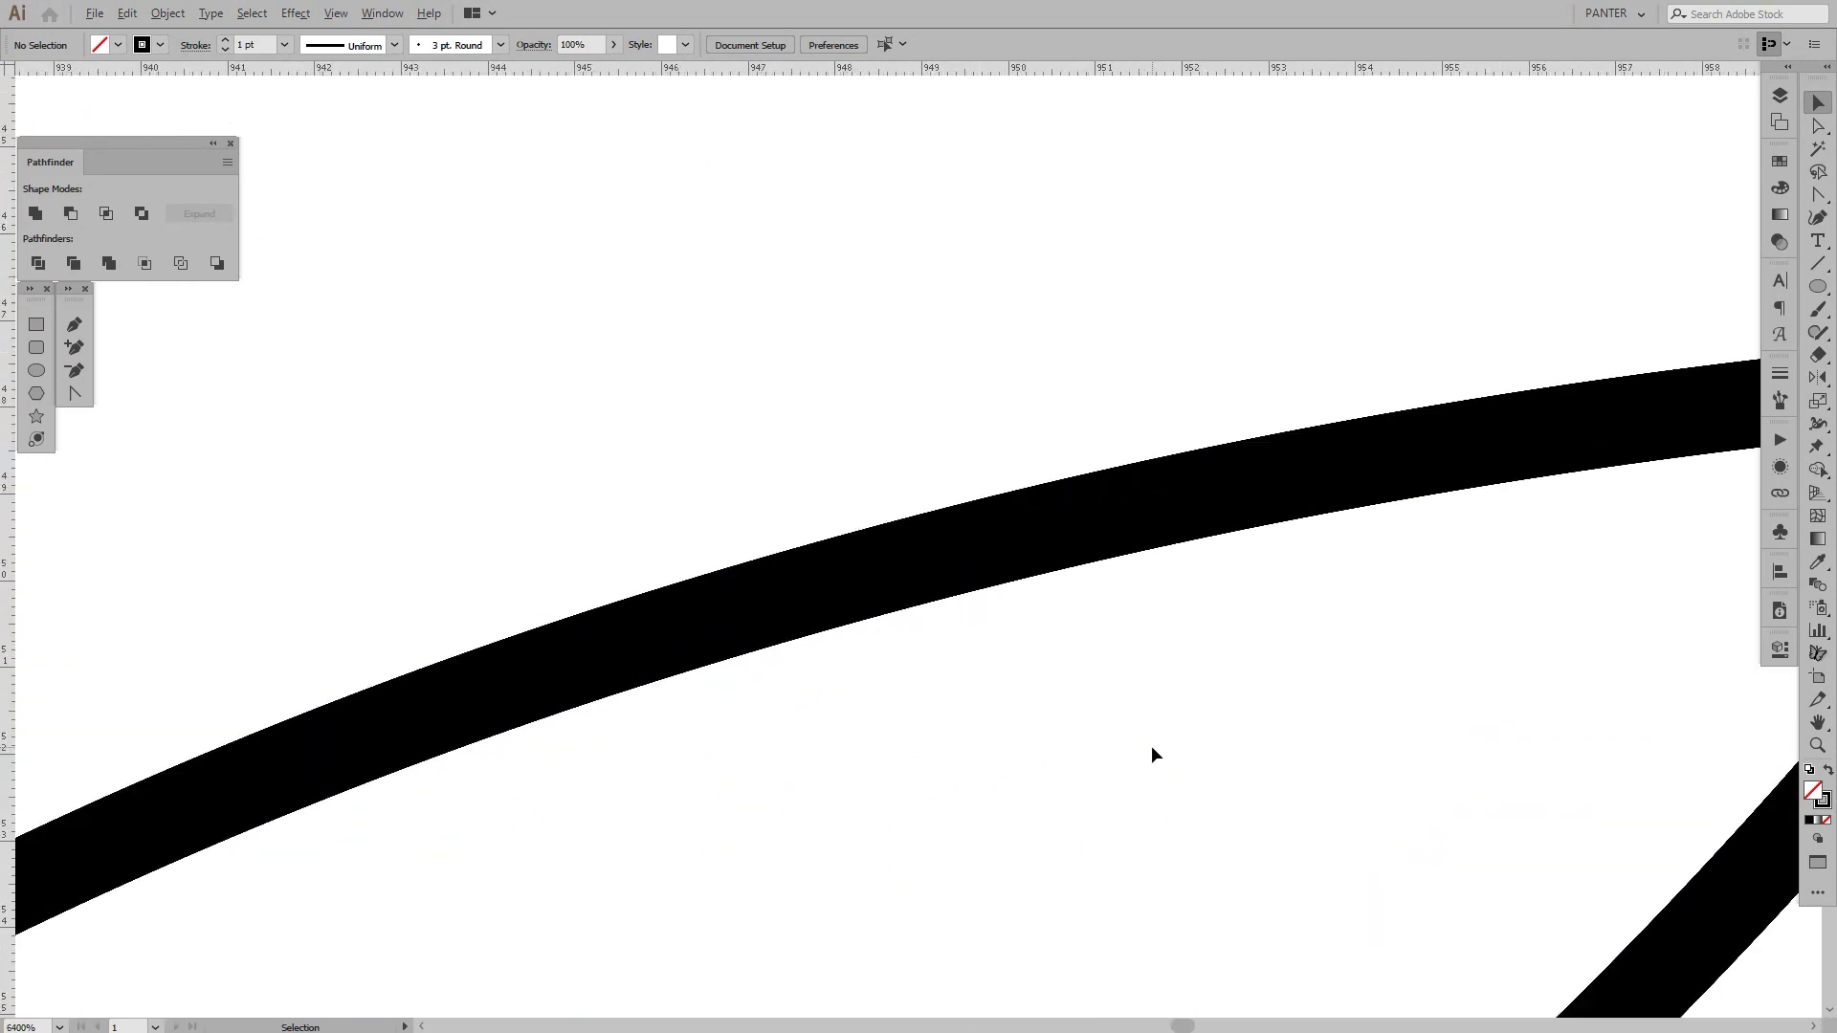
scroll(1151, 744, "down", 10)
scroll(894, 504, "up", 4)
scroll(961, 472, "up", 8)
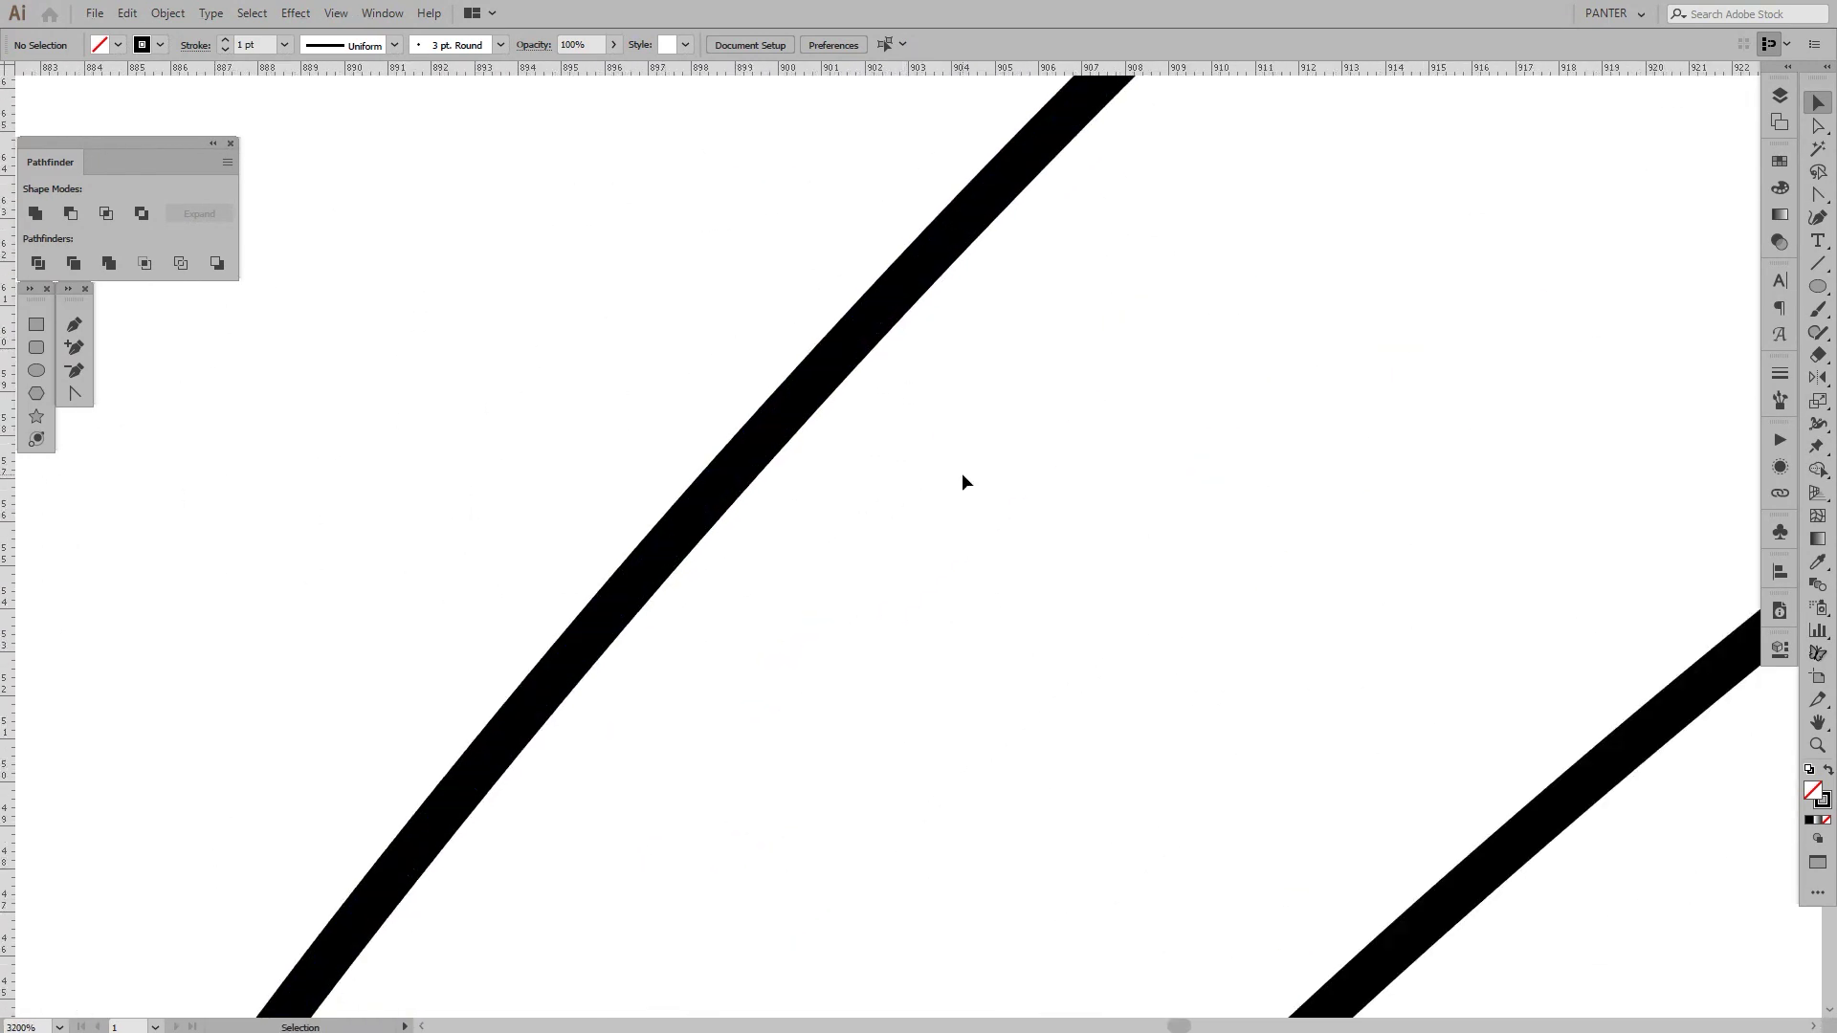
left_click_drag(943, 398, 1032, 545)
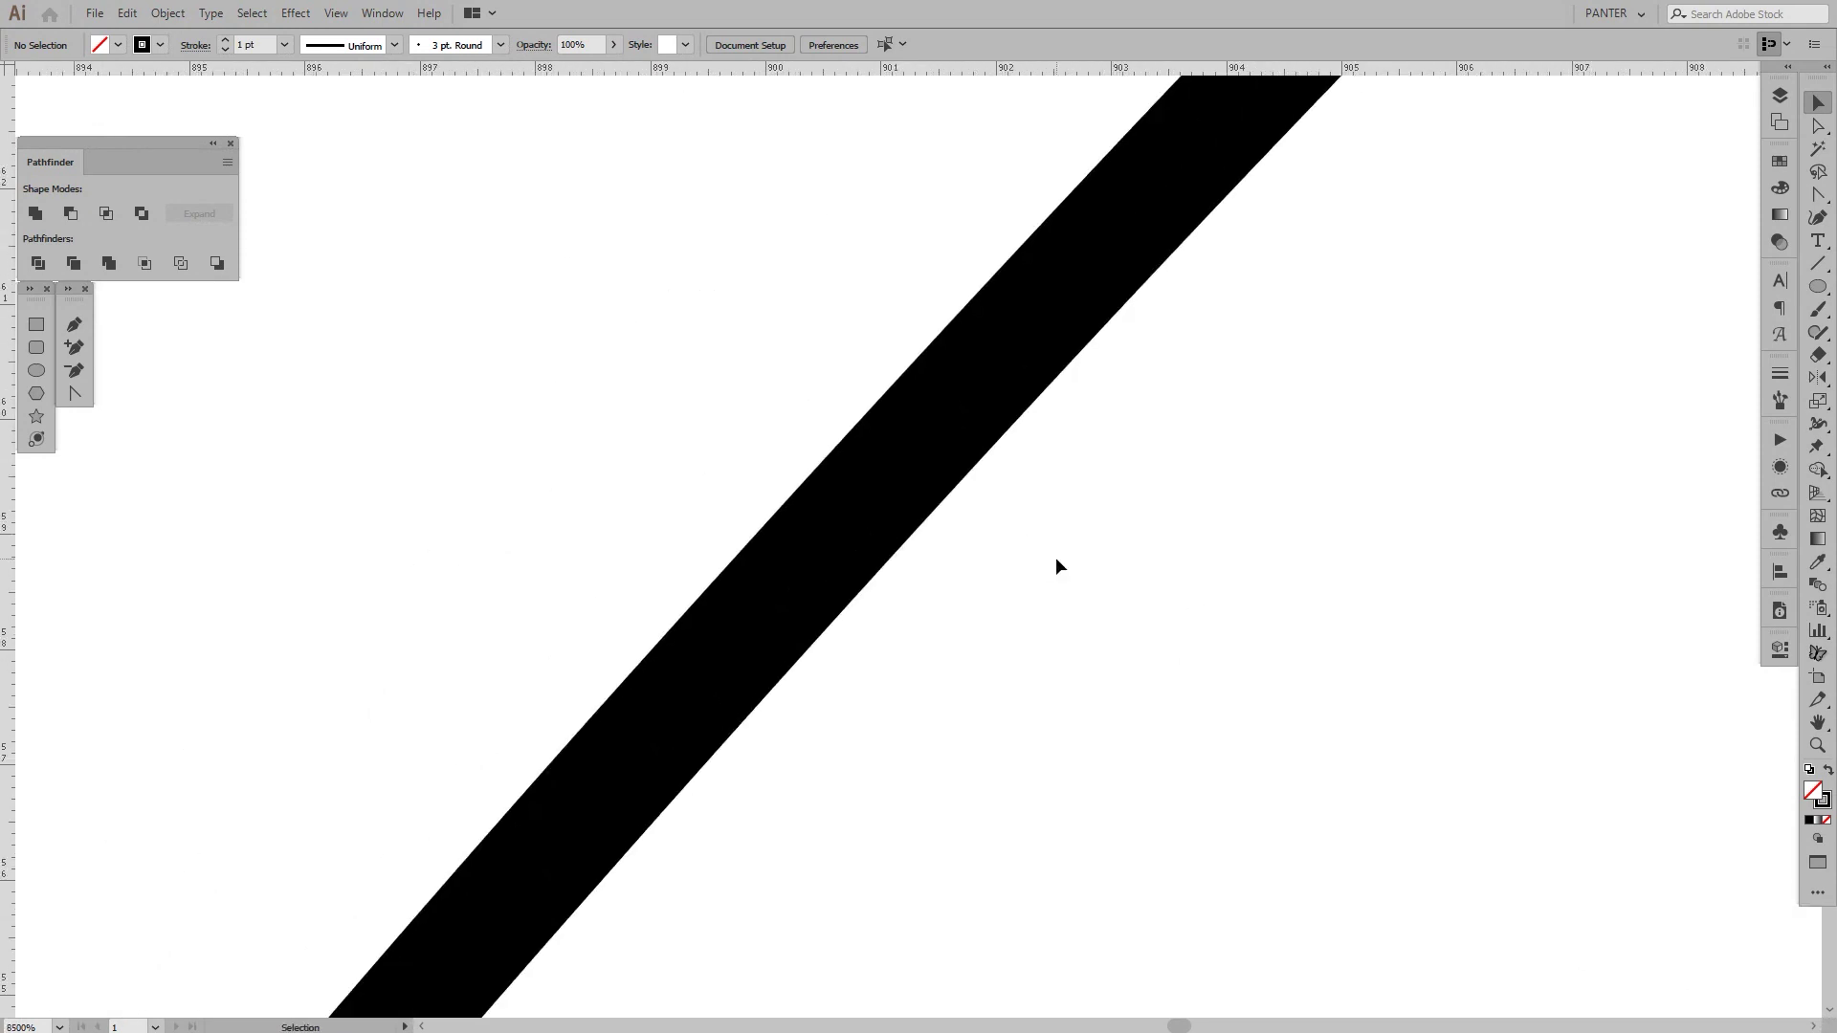
scroll(1056, 566, "down", 10)
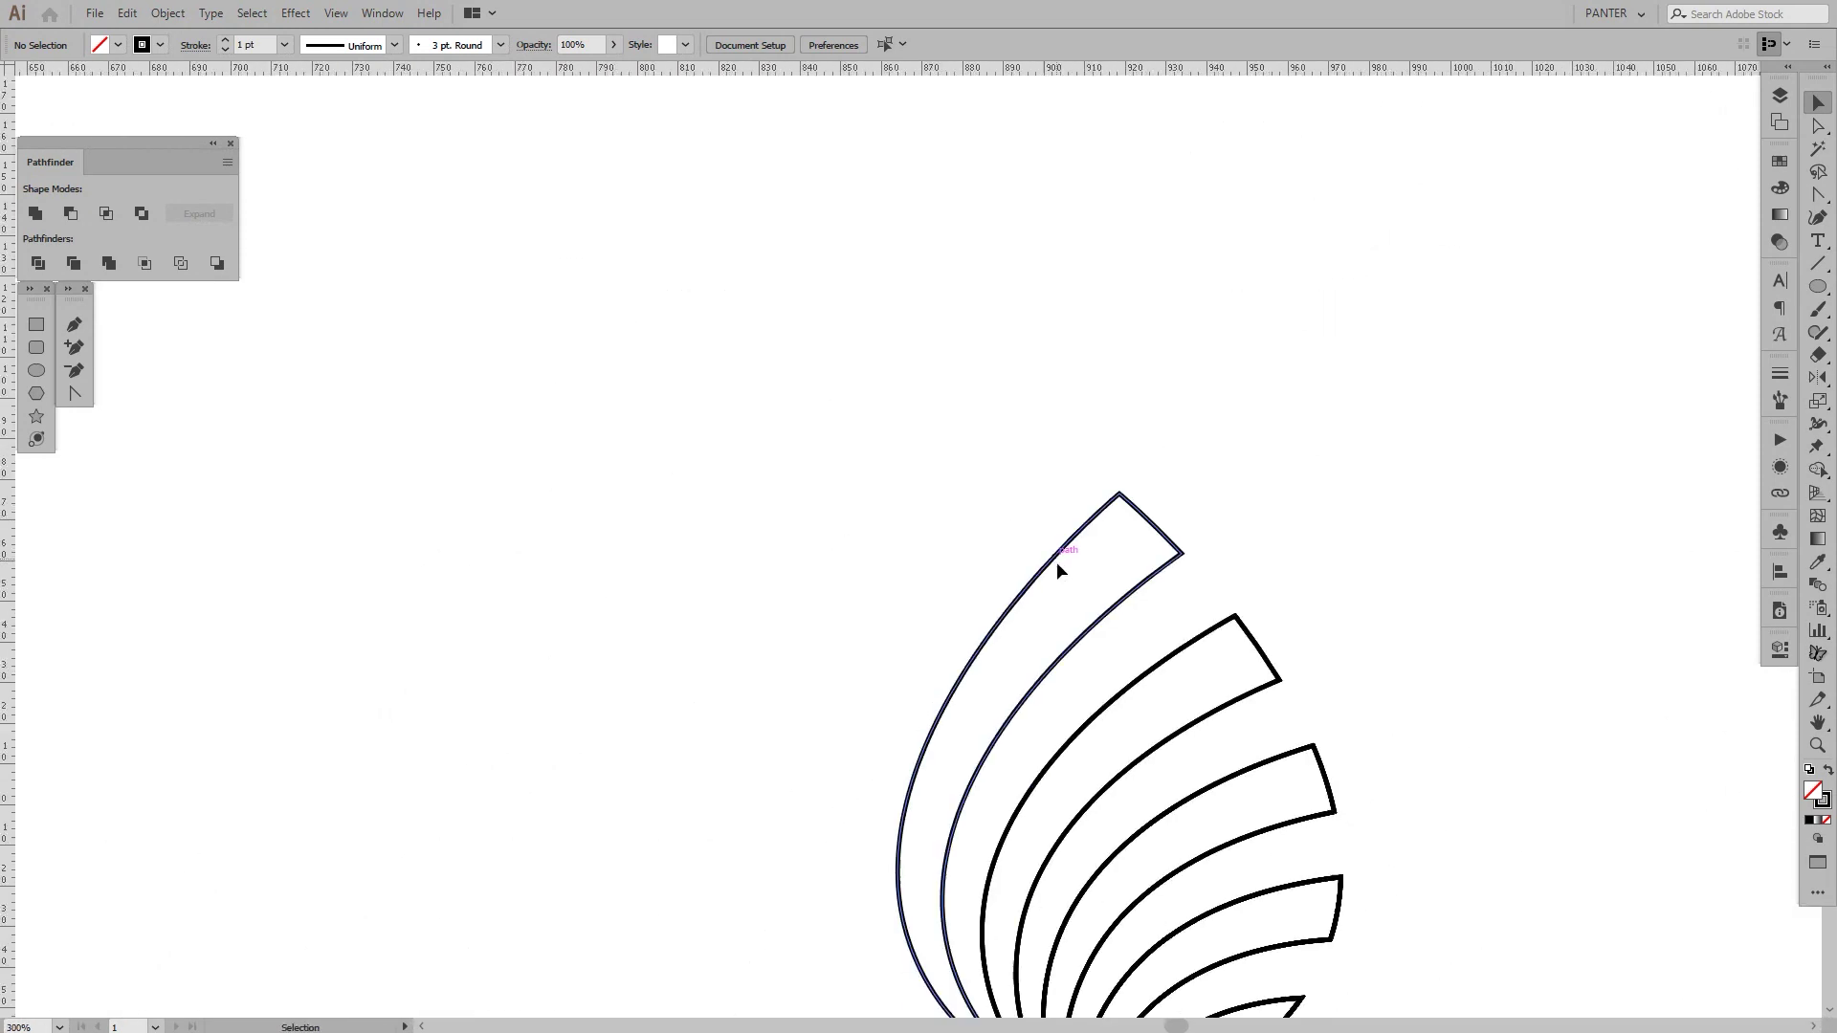
scroll(1058, 566, "down", 4)
scroll(1087, 594, "up", 2)
scroll(881, 607, "up", 4)
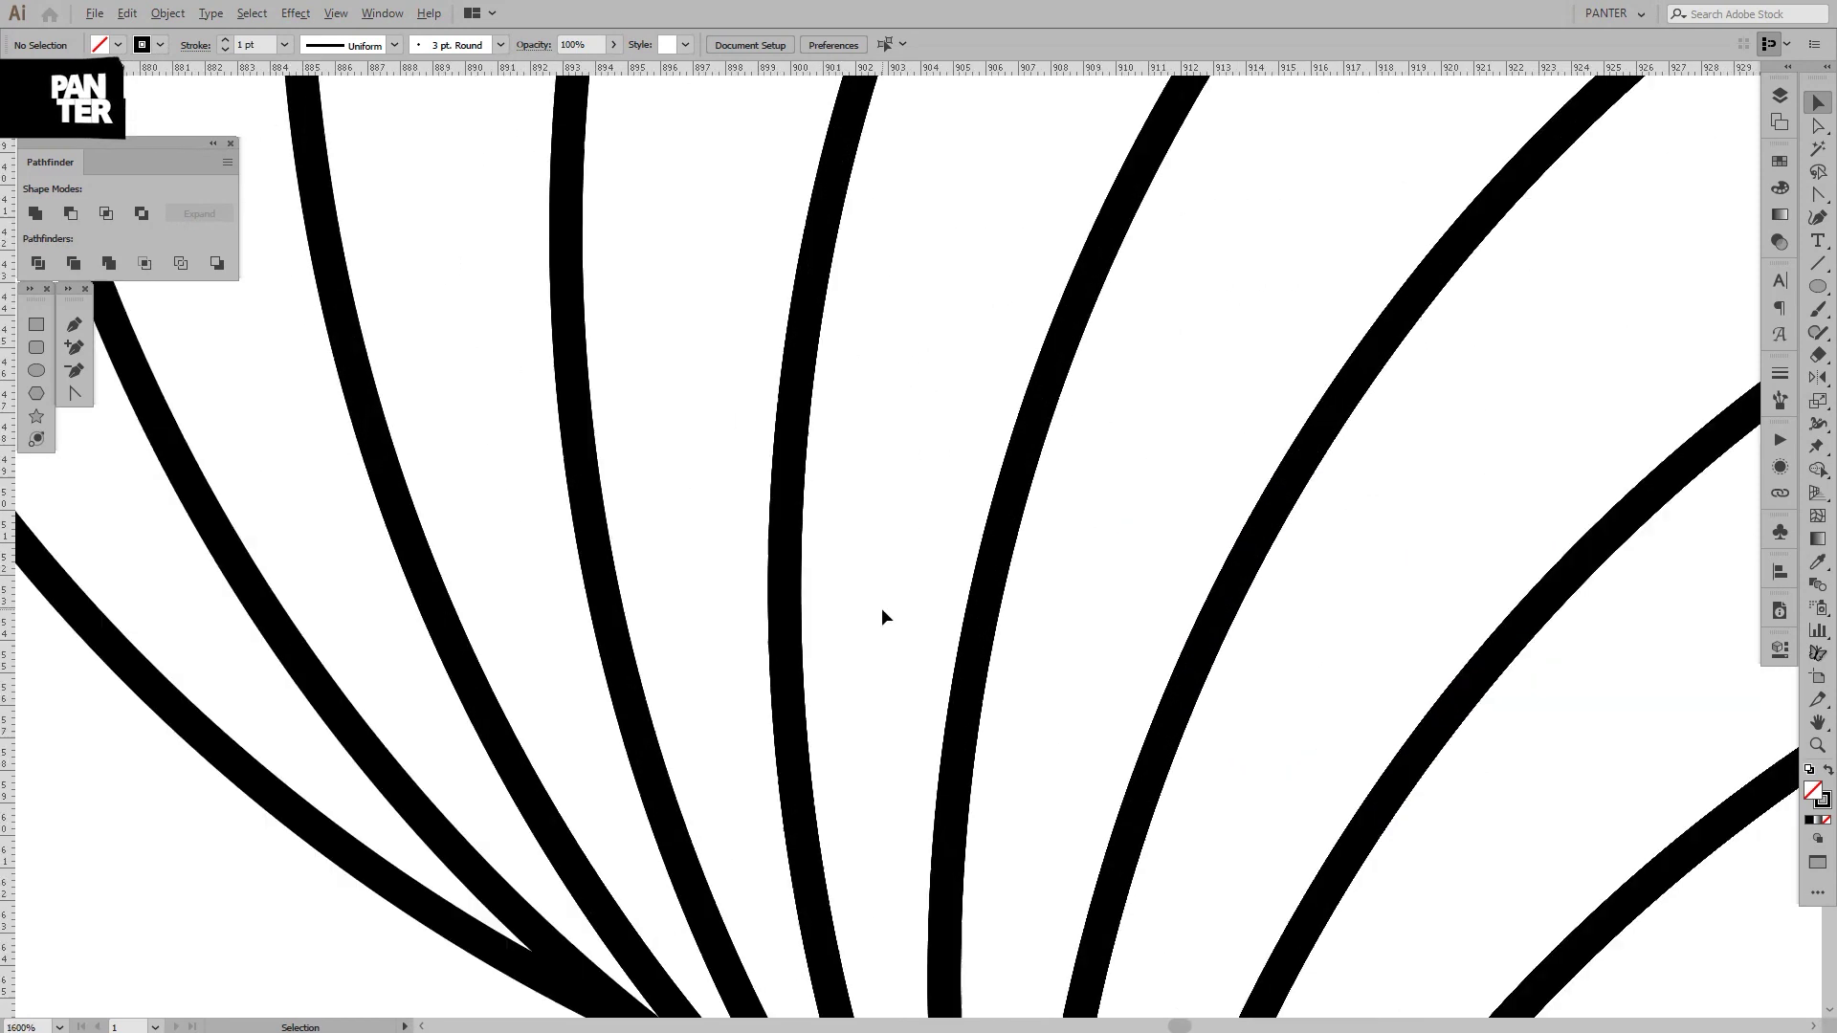
- Ungroup the teardrop's five stripes down to individual paths and deselect them
scroll(881, 607, "down", 8)
scroll(995, 555, "up", 4)
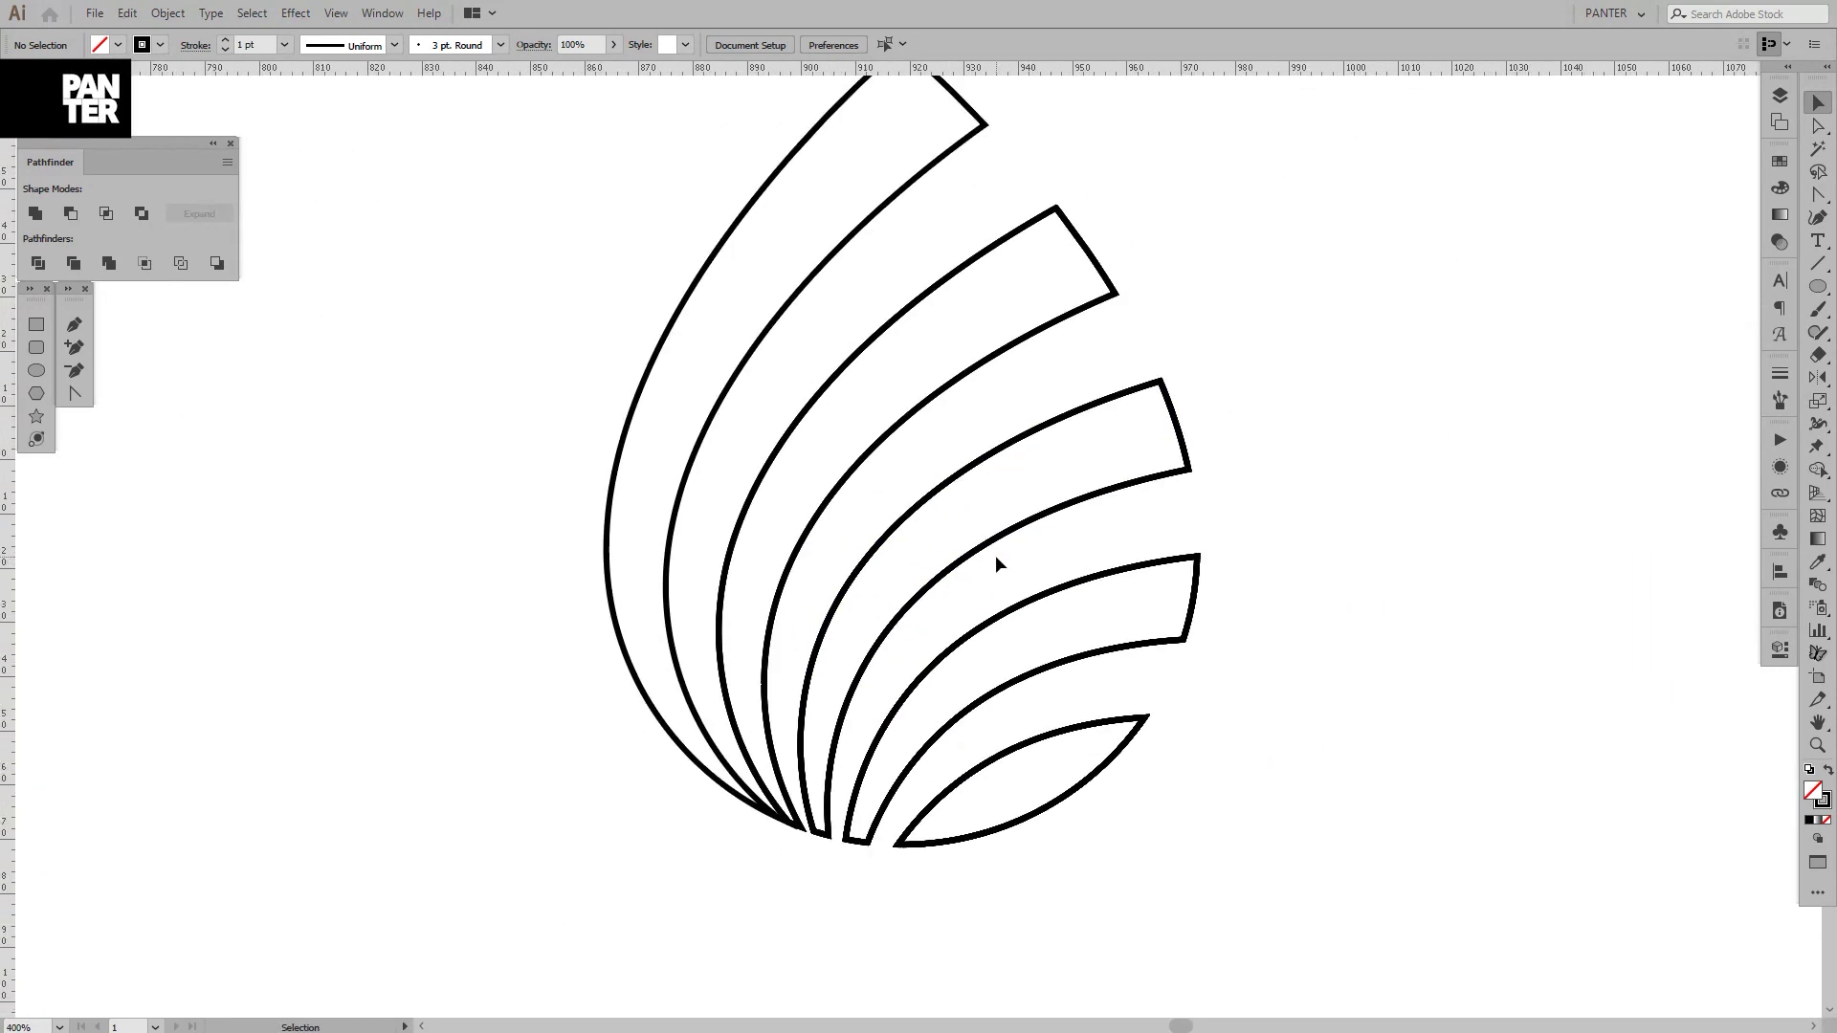
scroll(1016, 600, "down", 2)
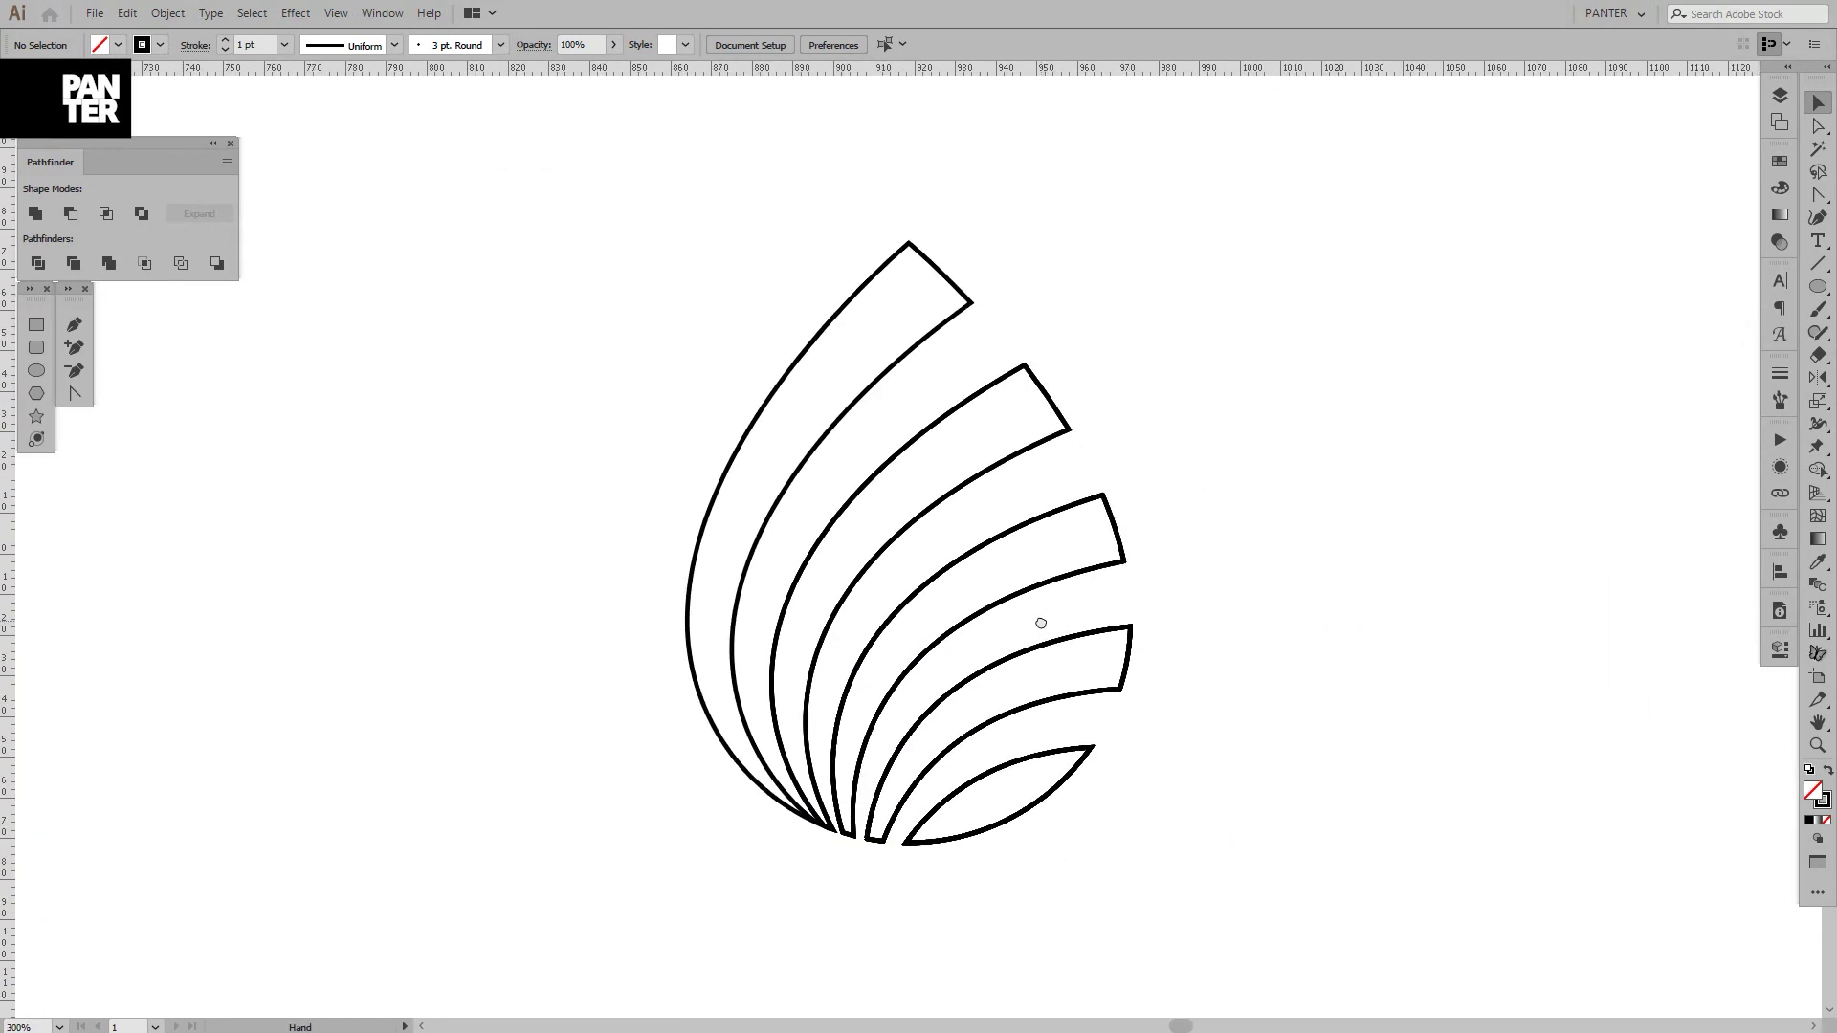
scroll(1042, 623, "up", 1)
left_click(1052, 790)
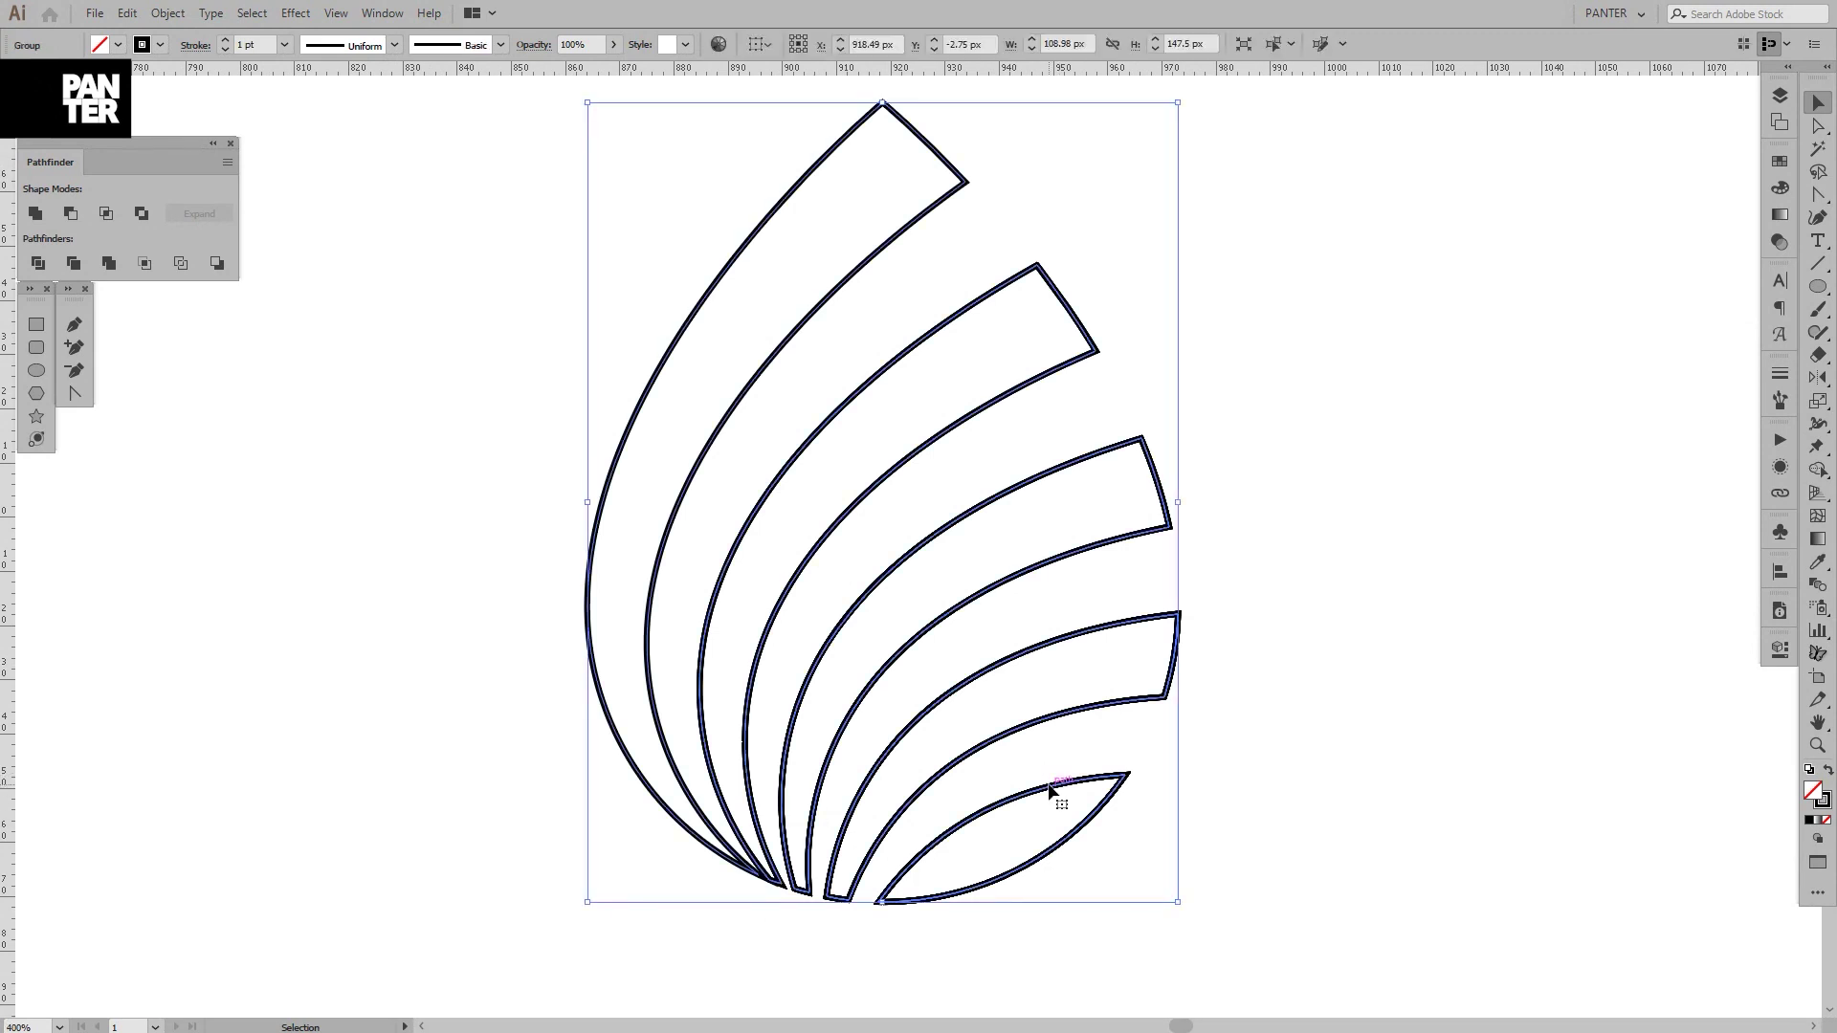
right_click(962, 524)
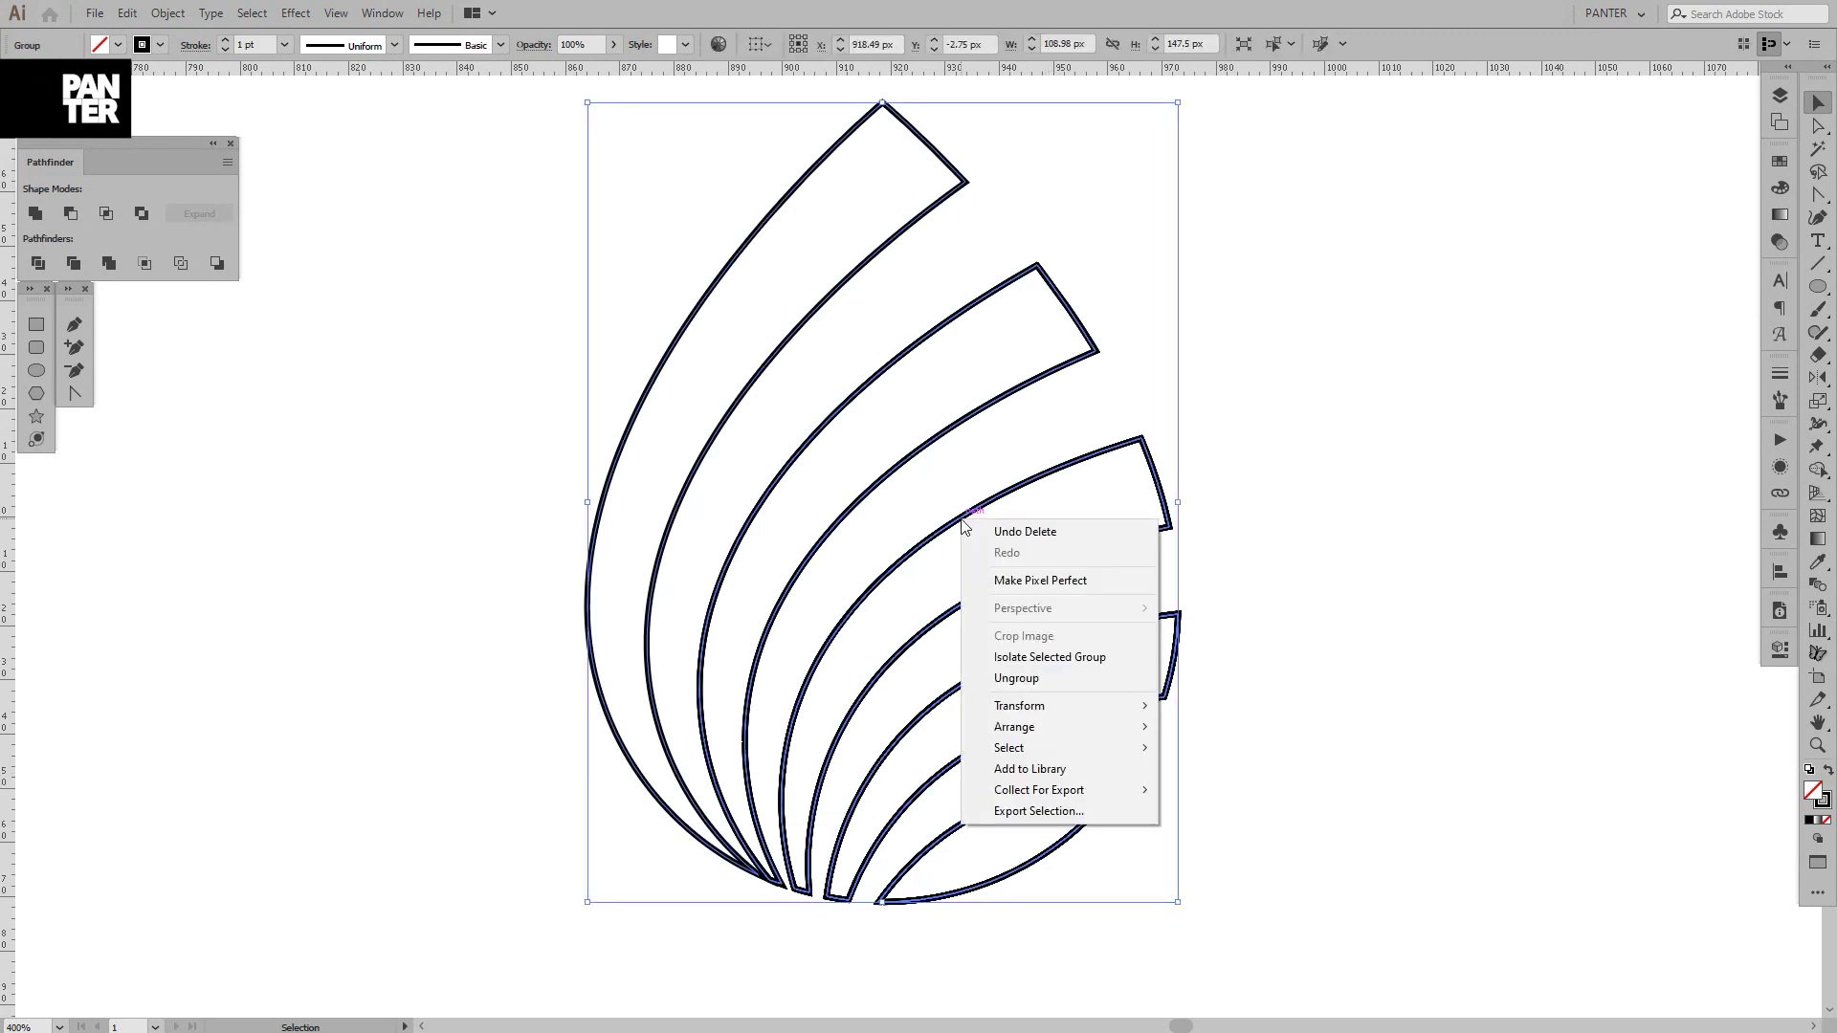
left_click(1006, 677)
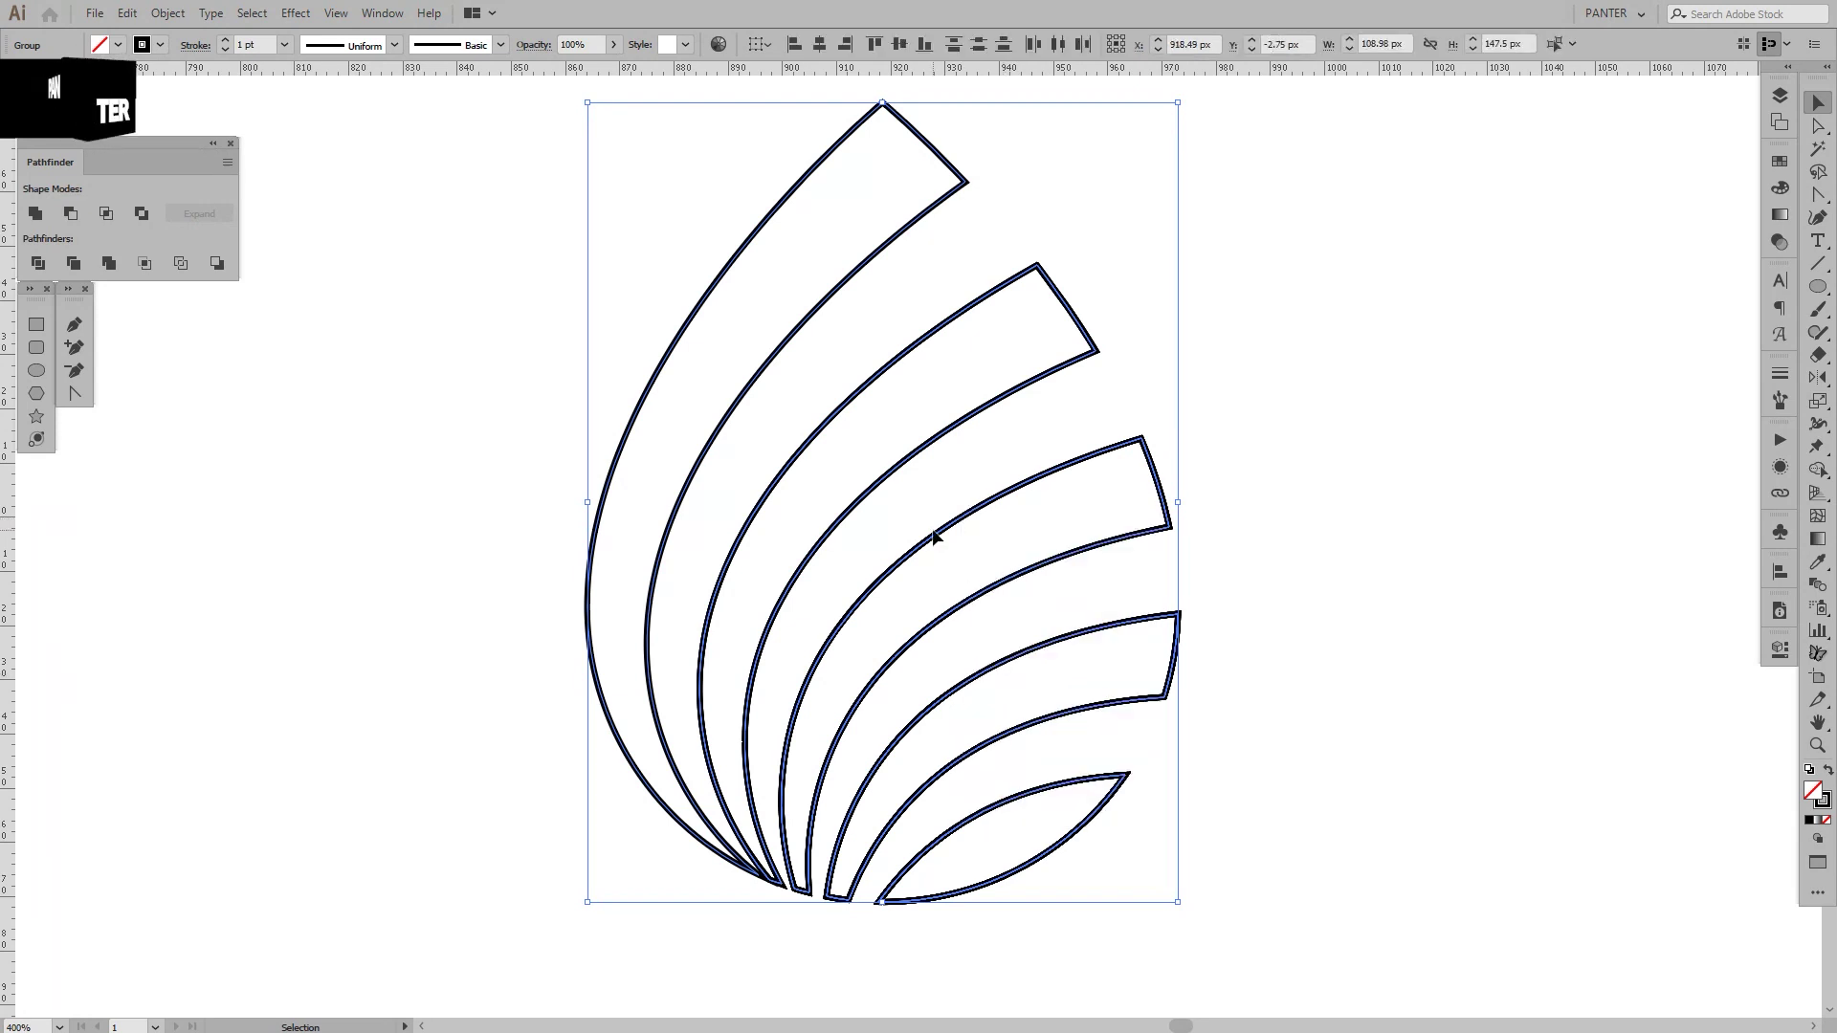
right_click(934, 541)
left_click(989, 673)
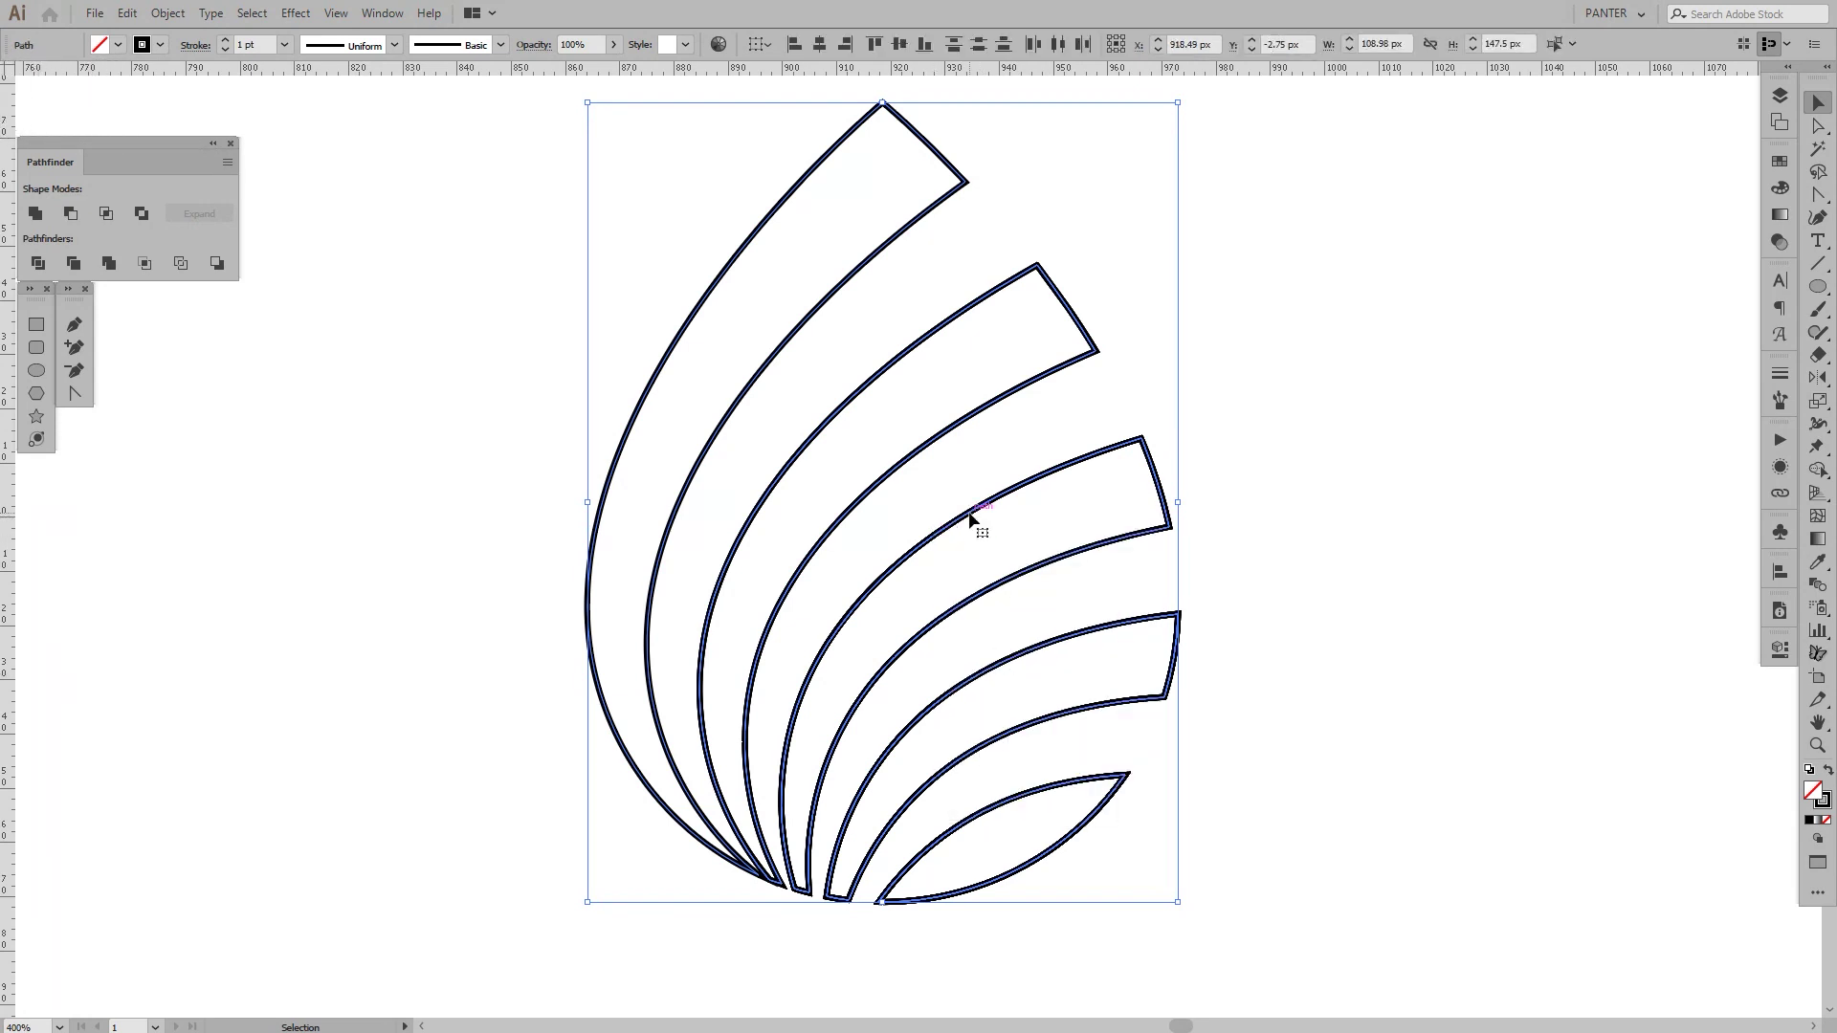
right_click(971, 518)
left_click(1312, 296)
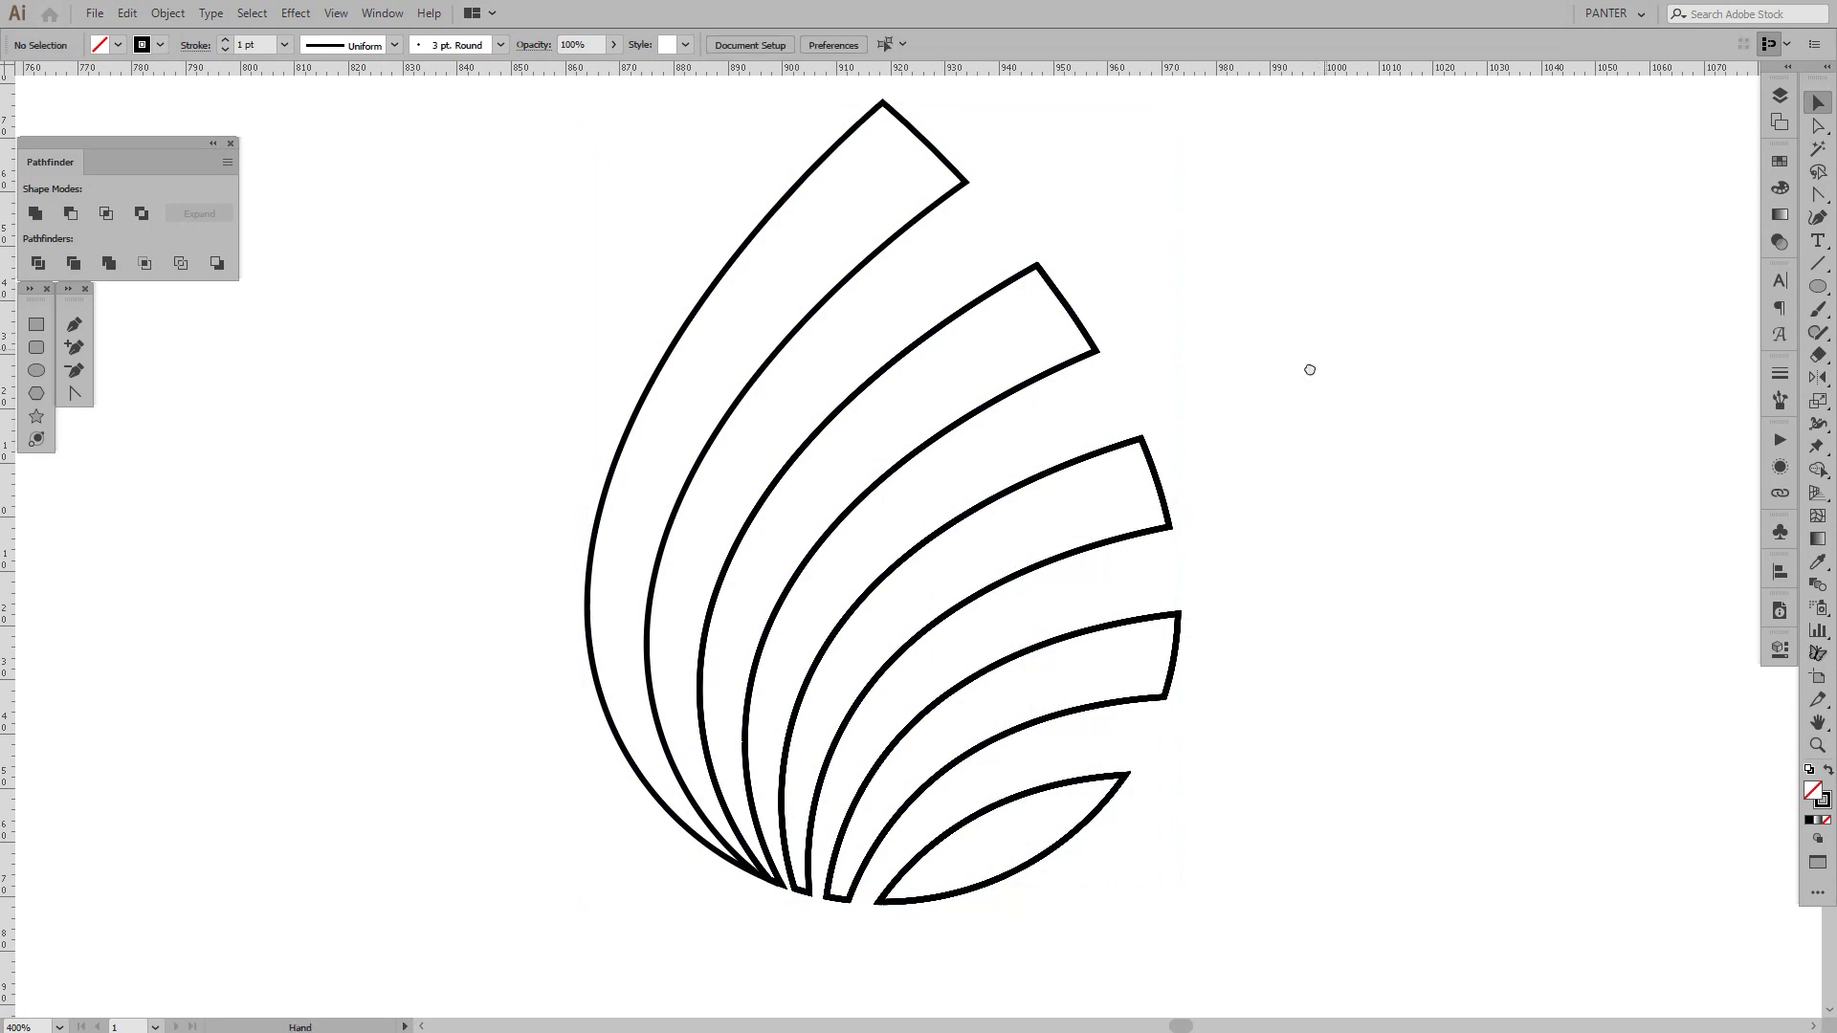
key("ctrl+1")
scroll(268, 531, "up", 2)
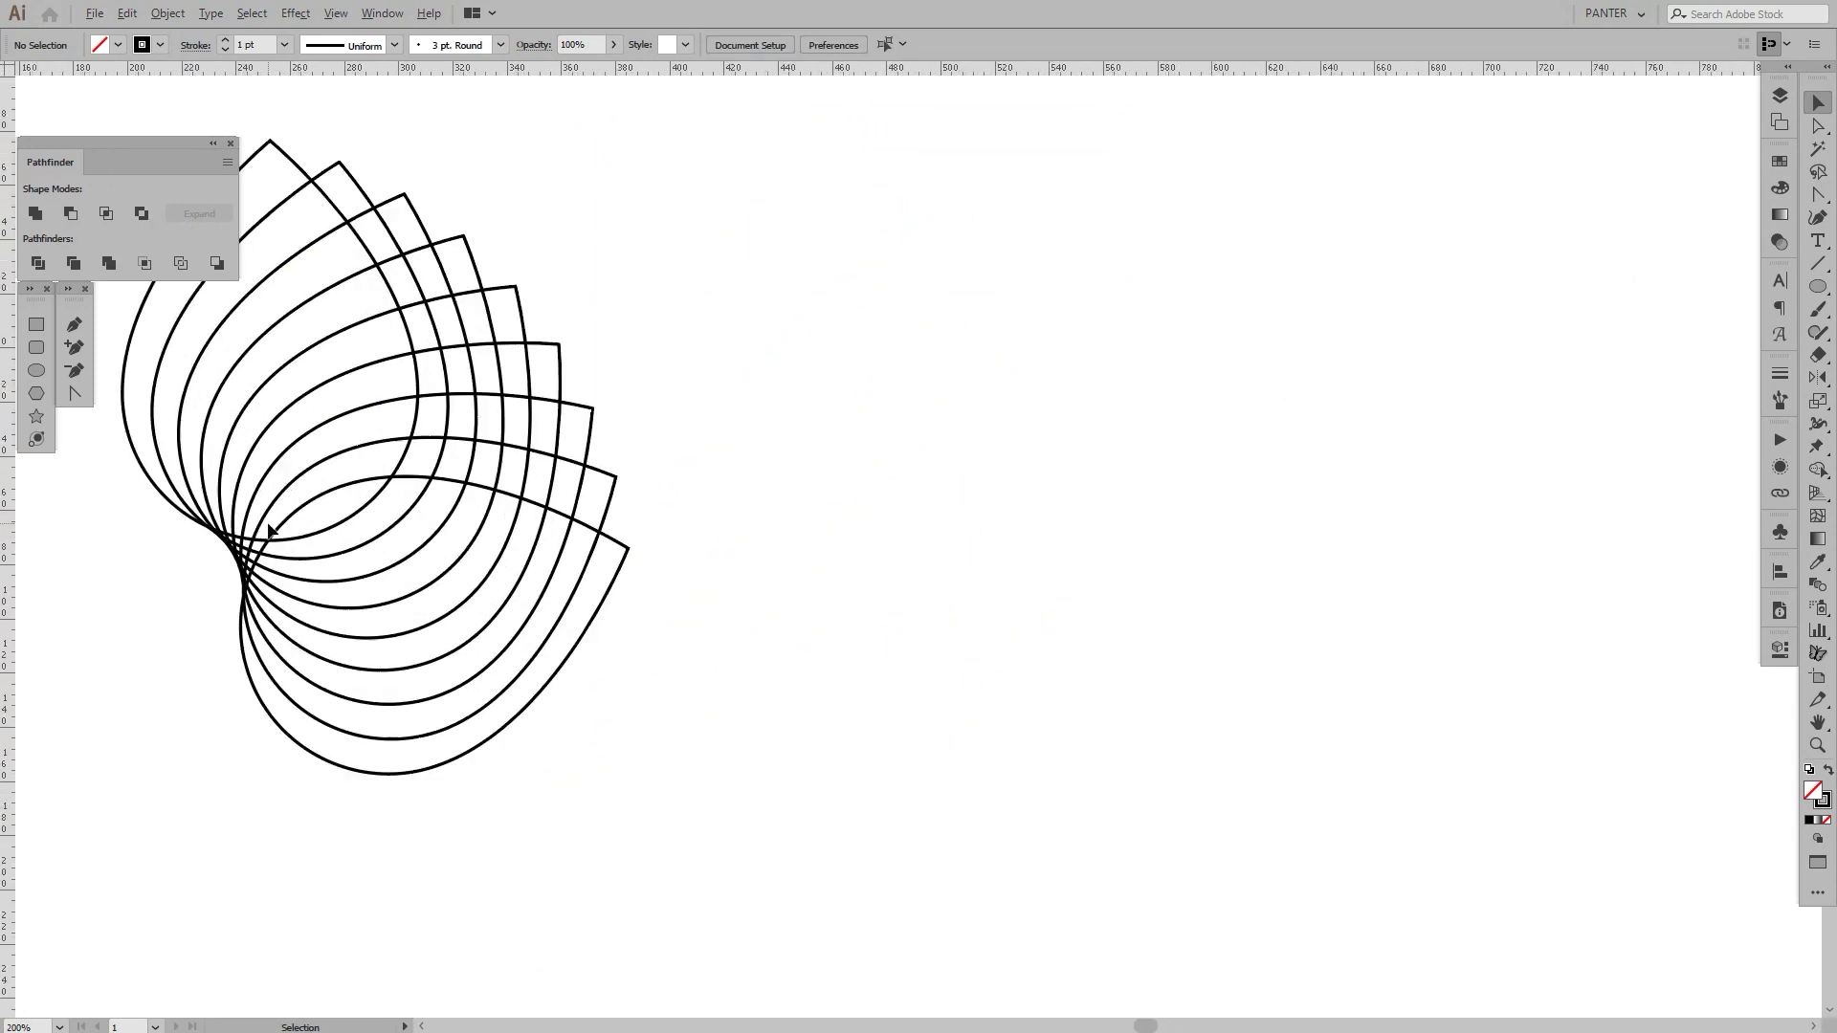
scroll(319, 537, "down", 1)
scroll(1100, 509, "right", 5)
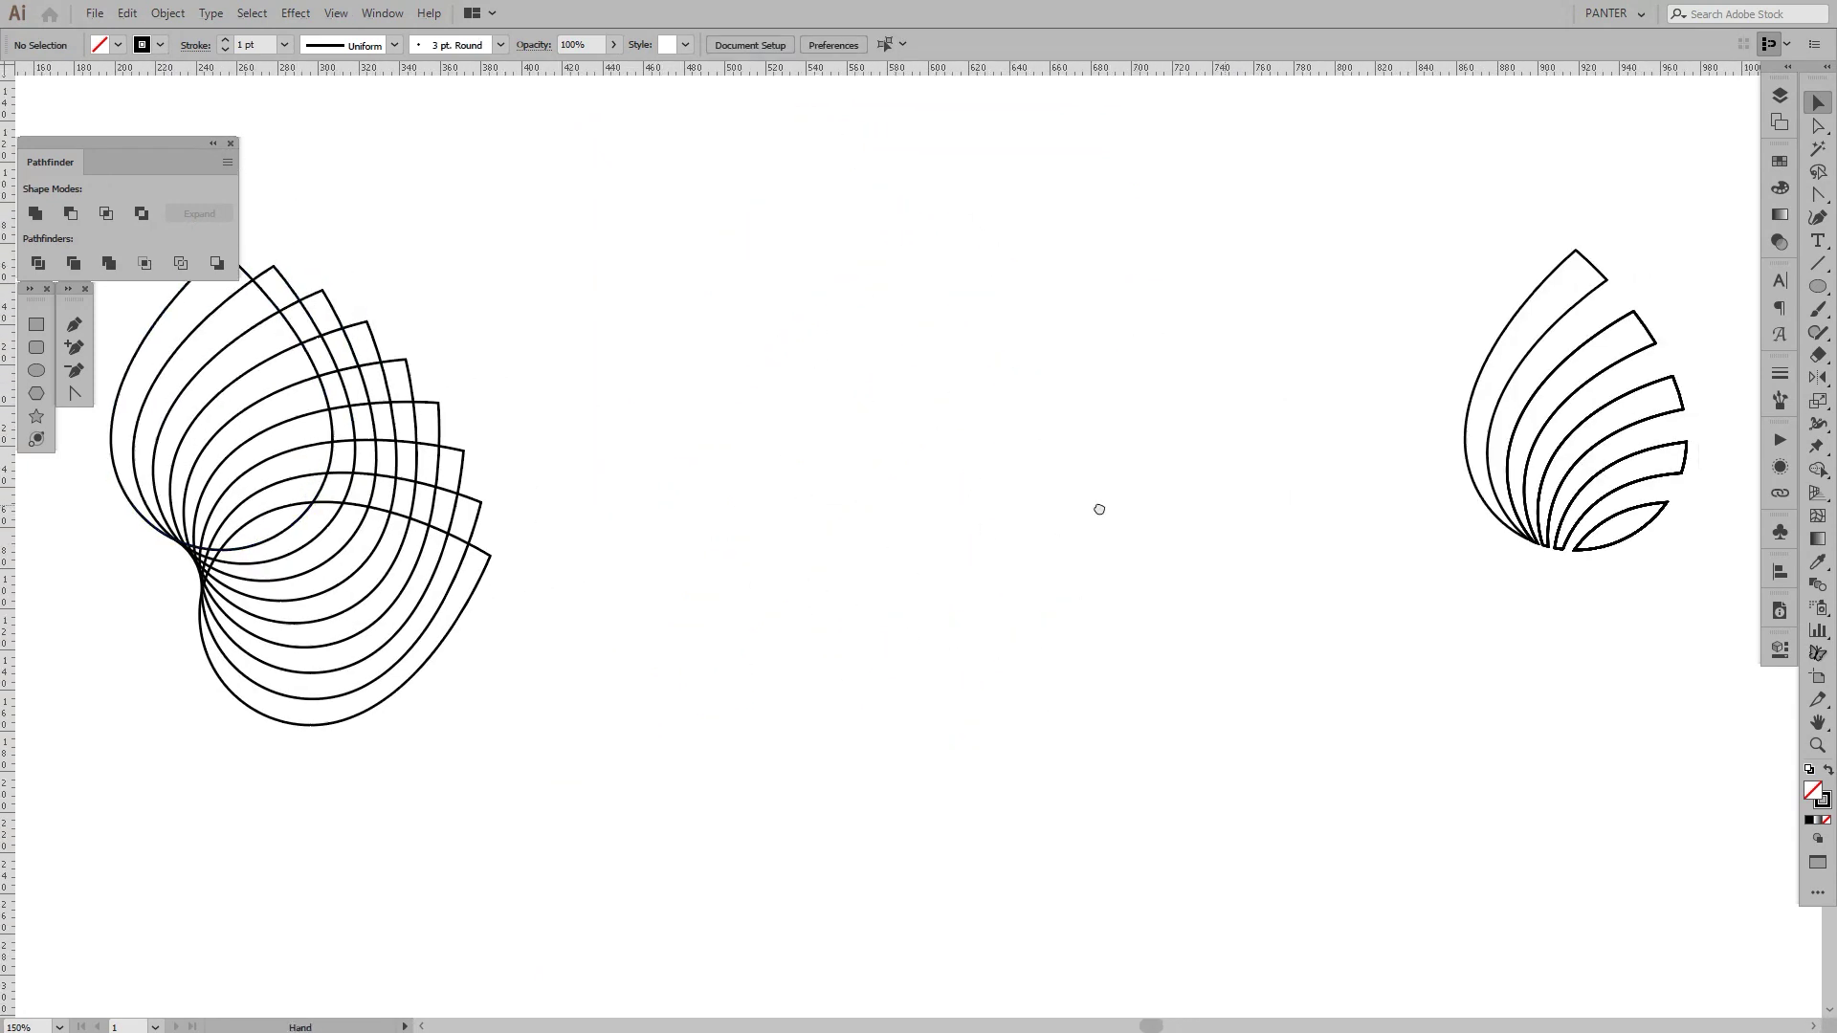
scroll(1133, 272, "up", 3)
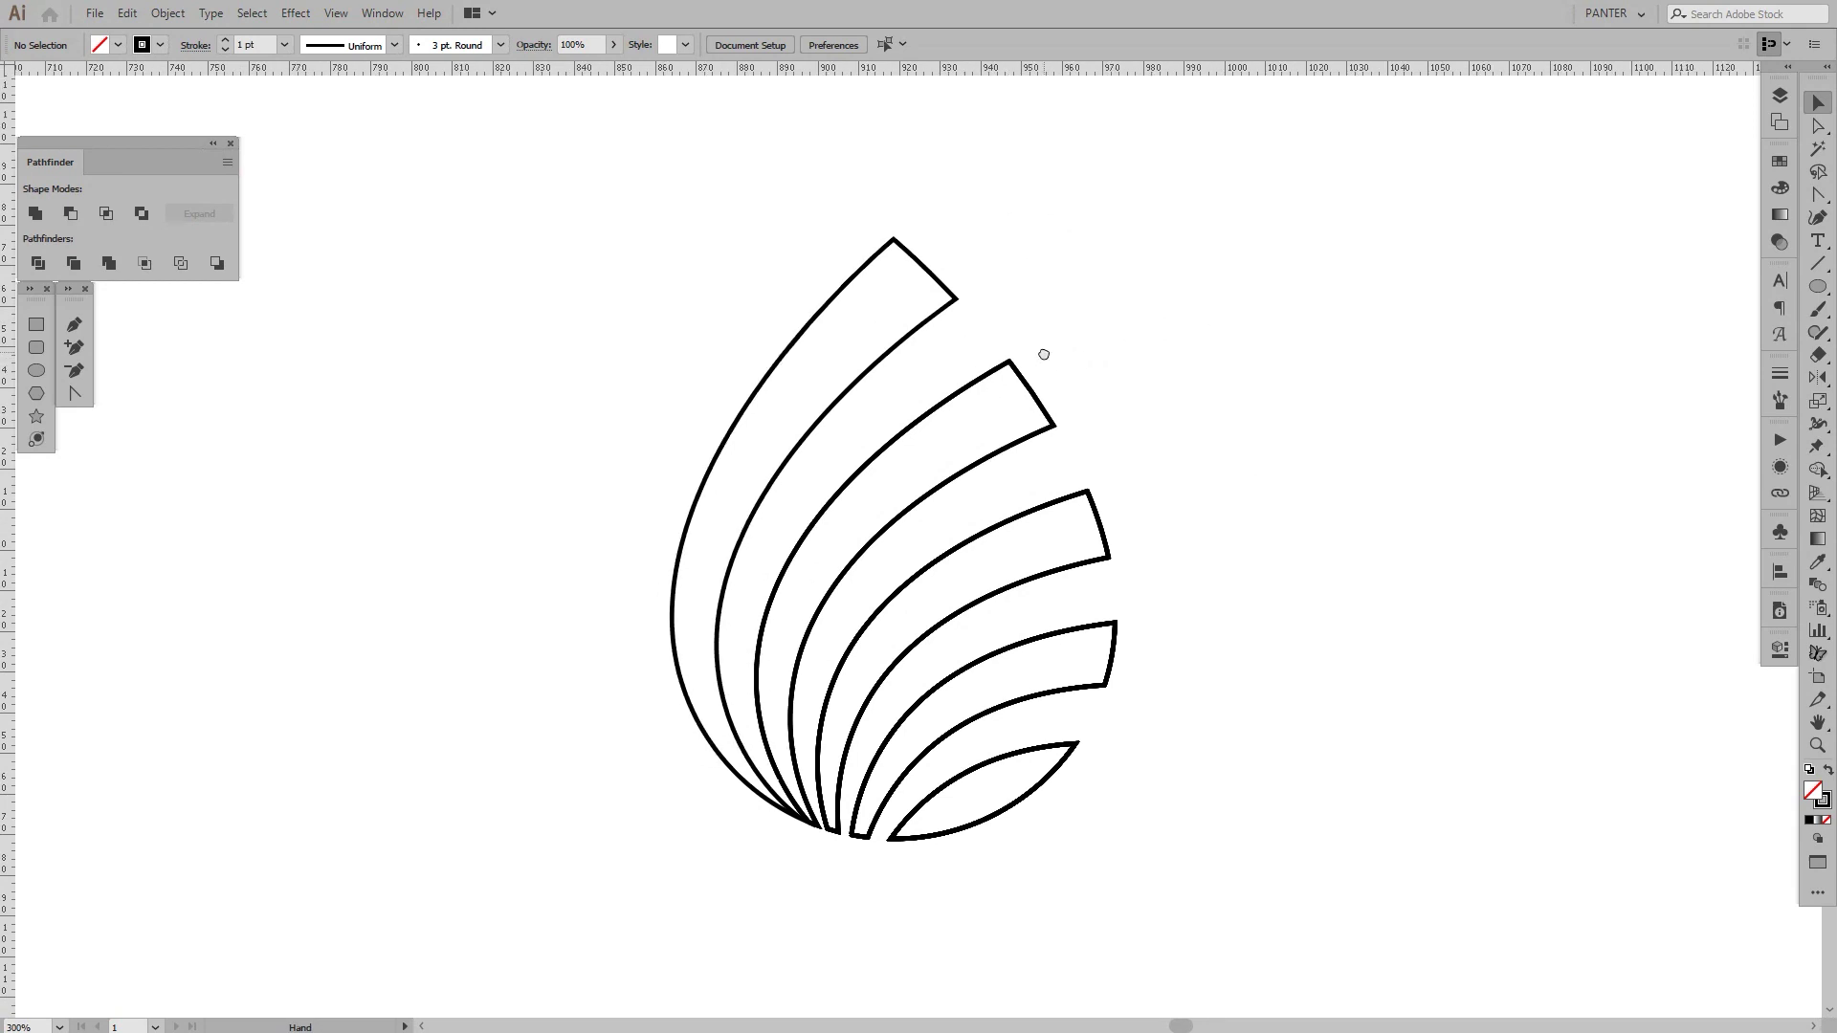
scroll(1054, 351, "down", 1)
left_click_drag(1261, 275, 591, 794)
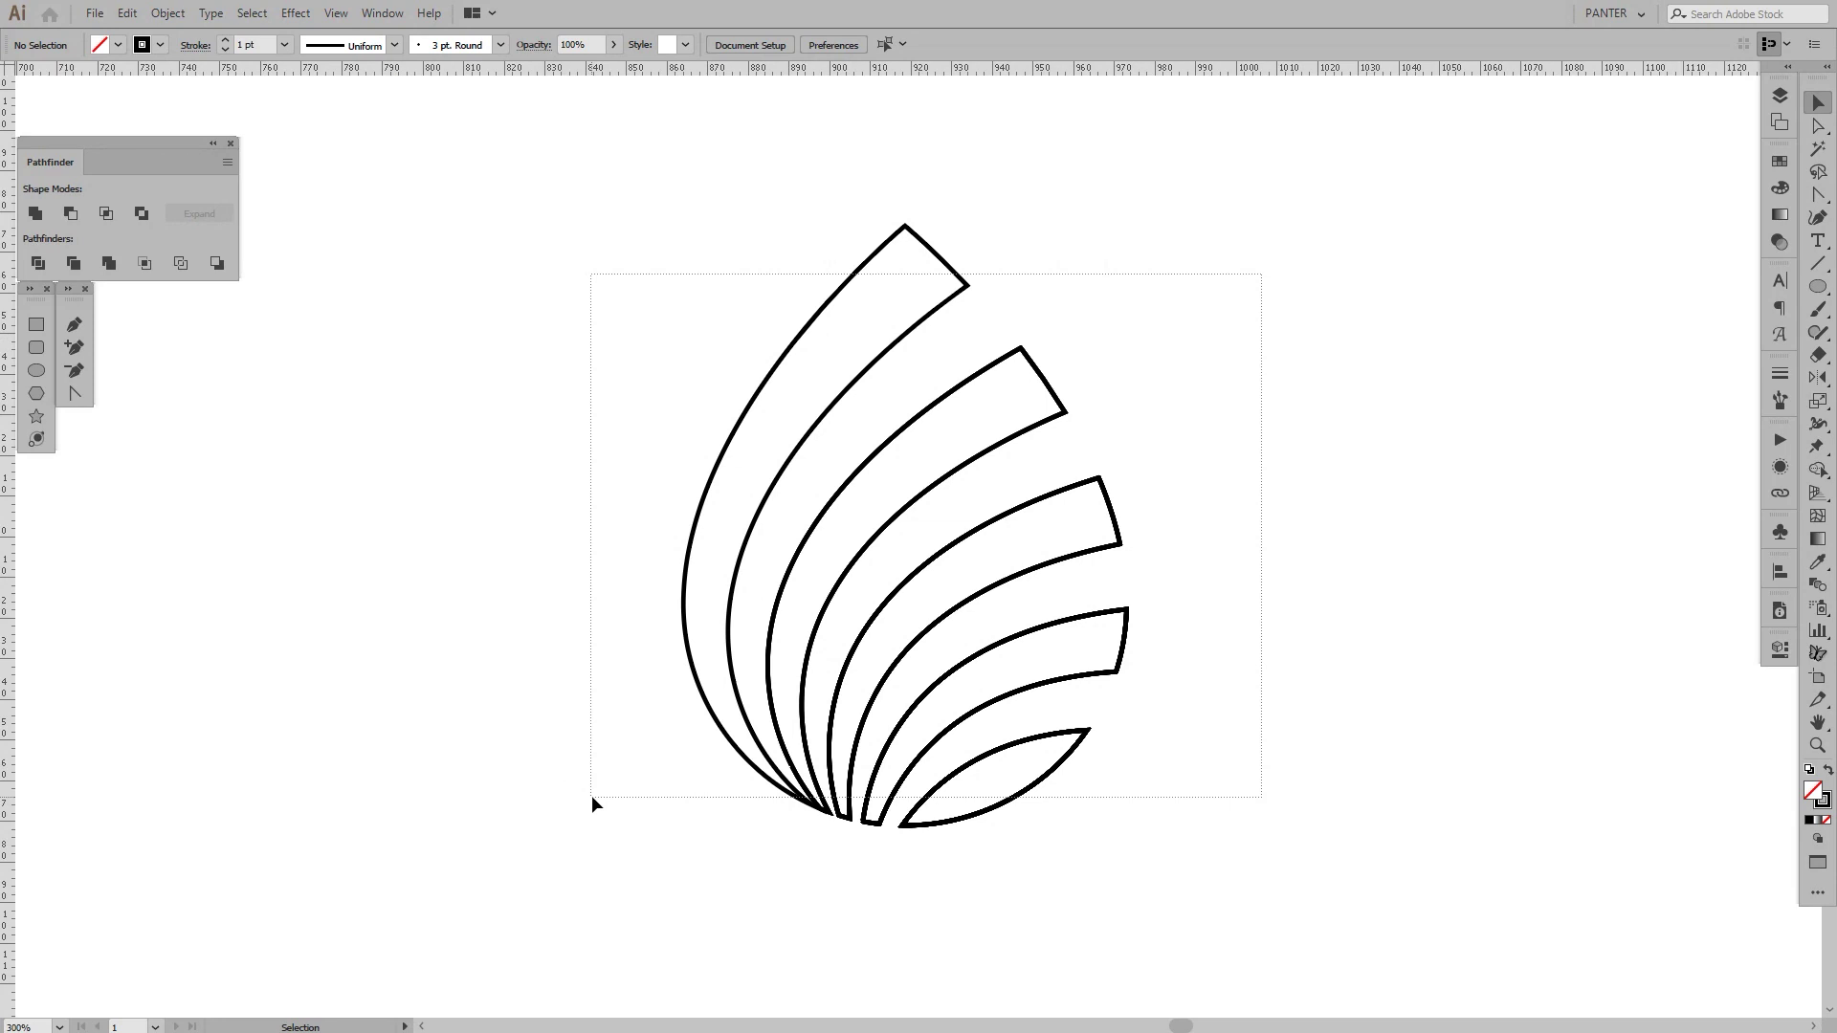
left_click_drag(592, 795, 591, 795)
left_click(1142, 358)
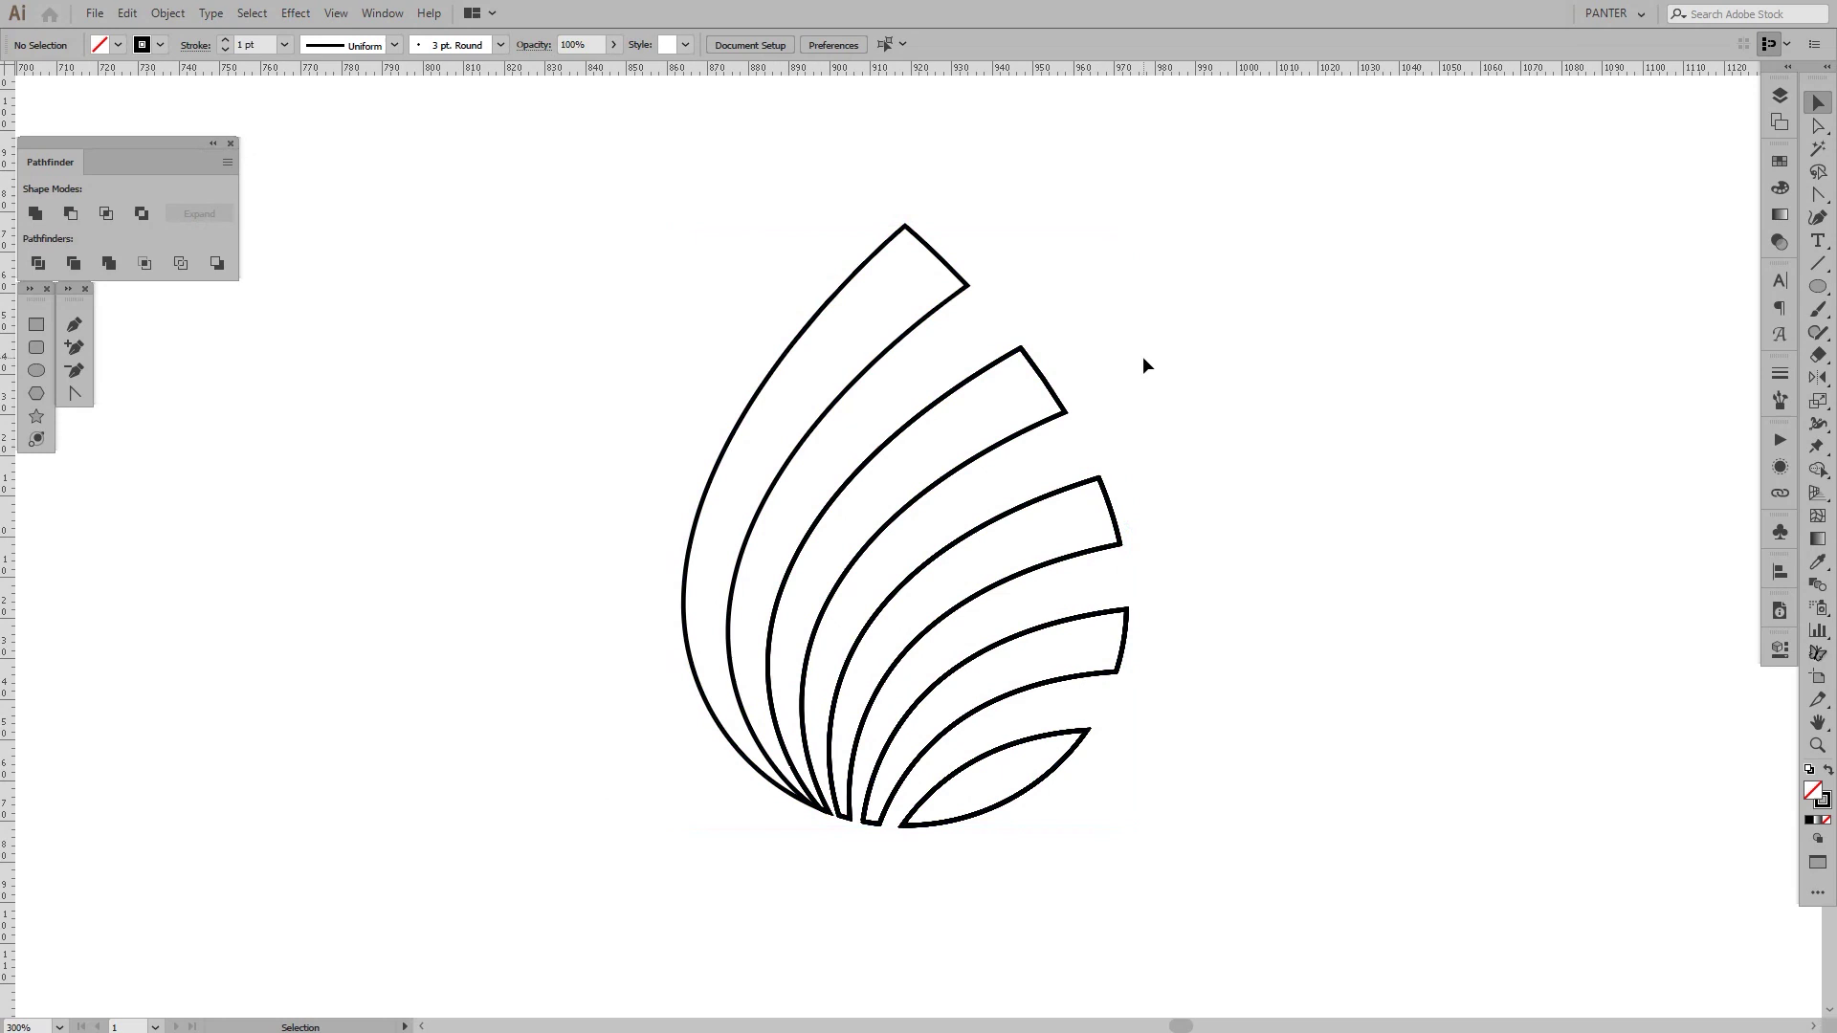
- Select all five stripes of the teardrop one by one and group them
left_click(957, 272)
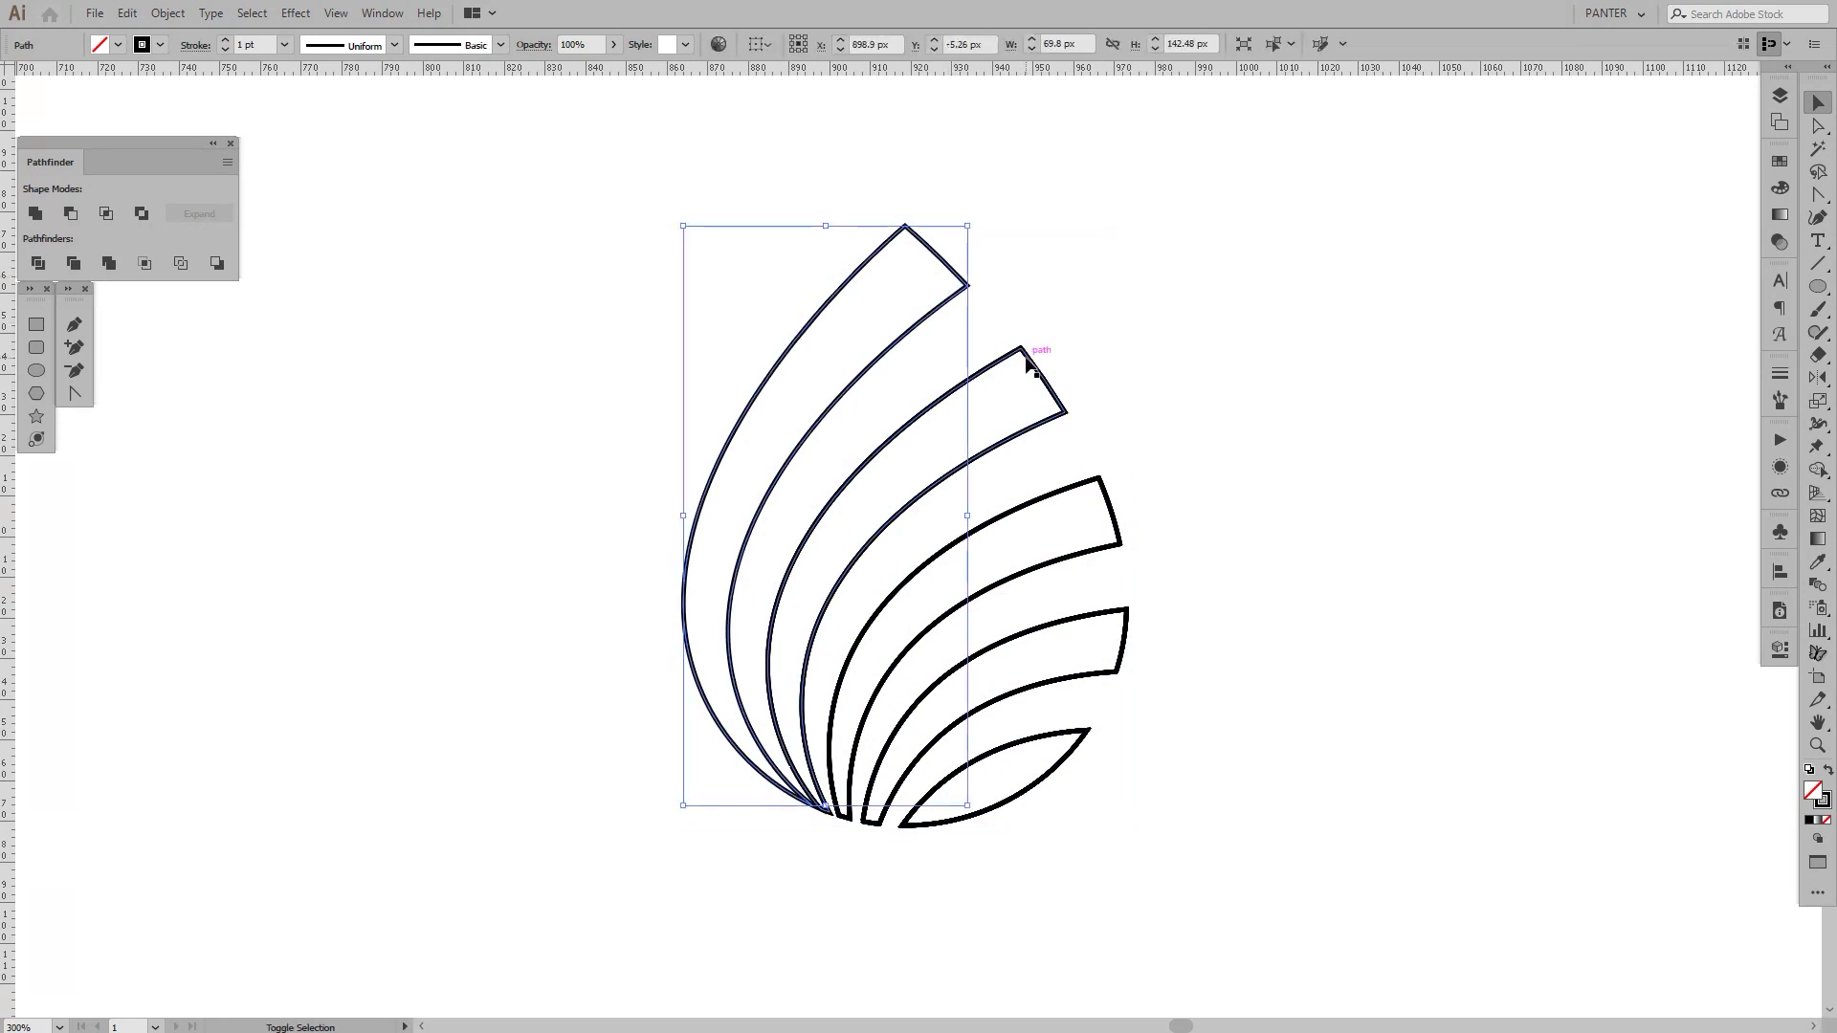
left_click(1026, 365, "shift")
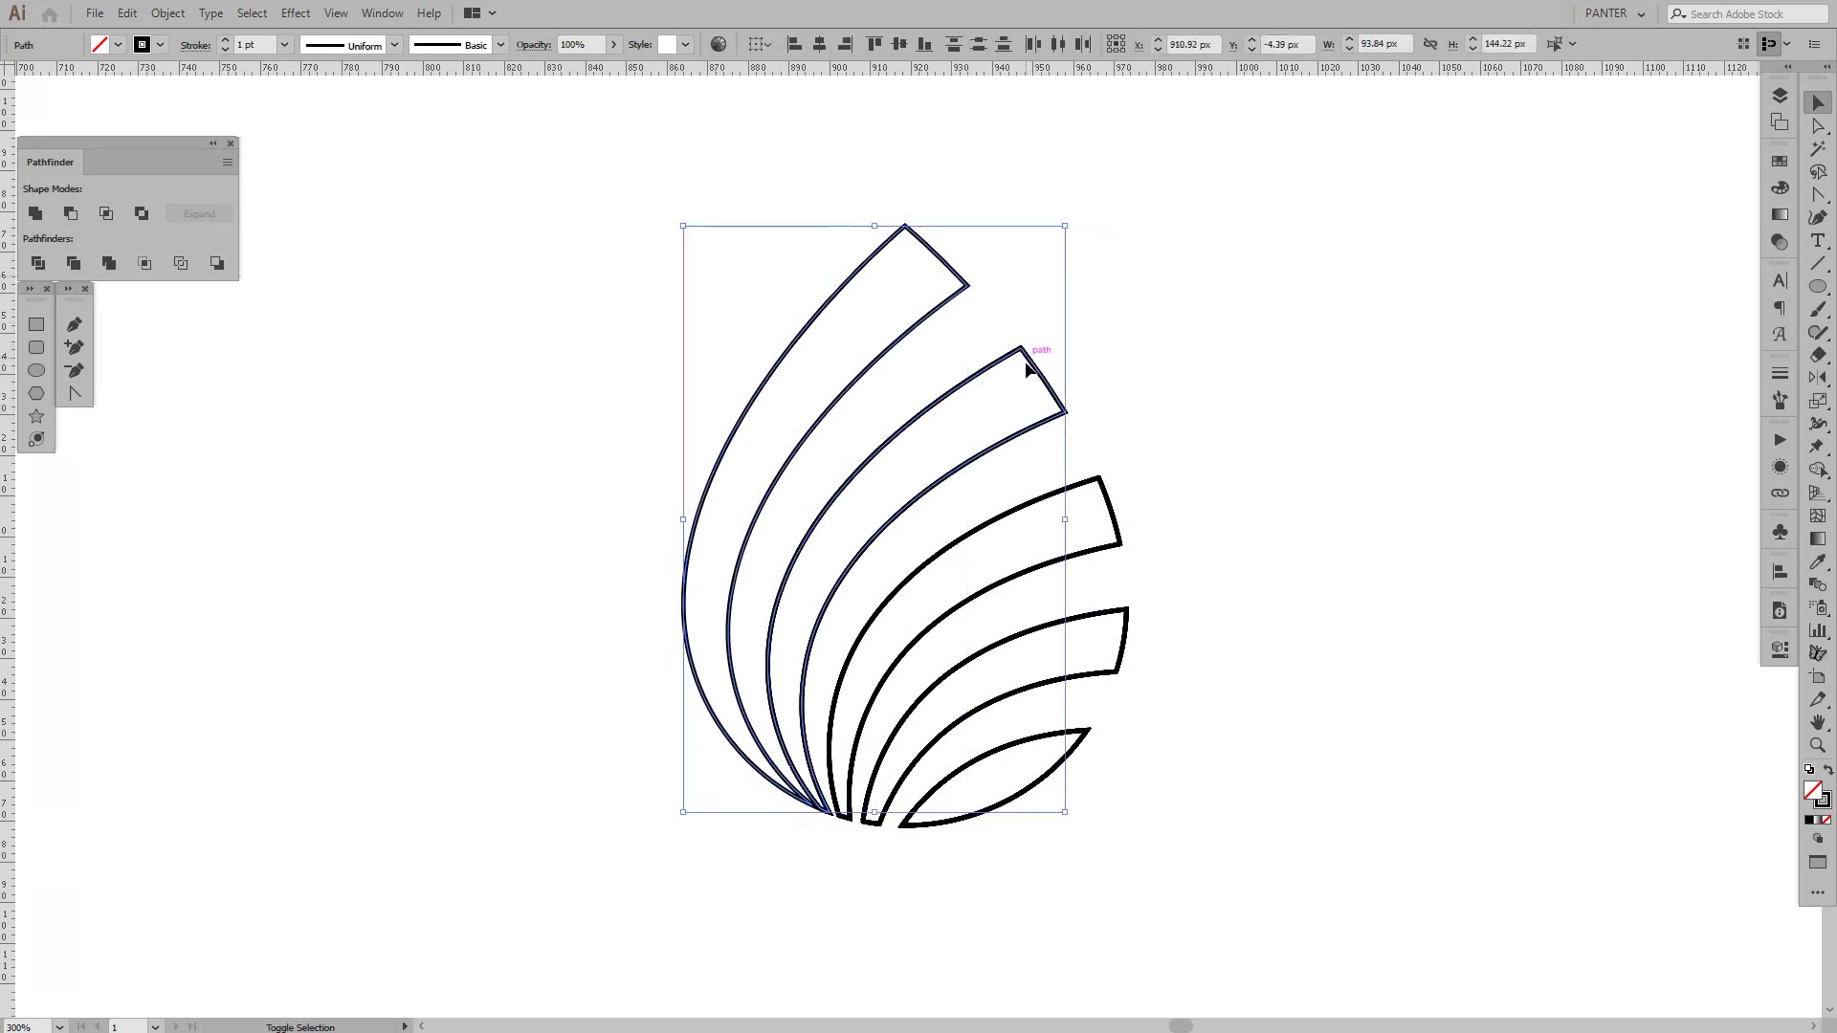
left_click(1060, 500, "shift")
left_click(1076, 617, "shift")
left_click(1068, 712, "shift")
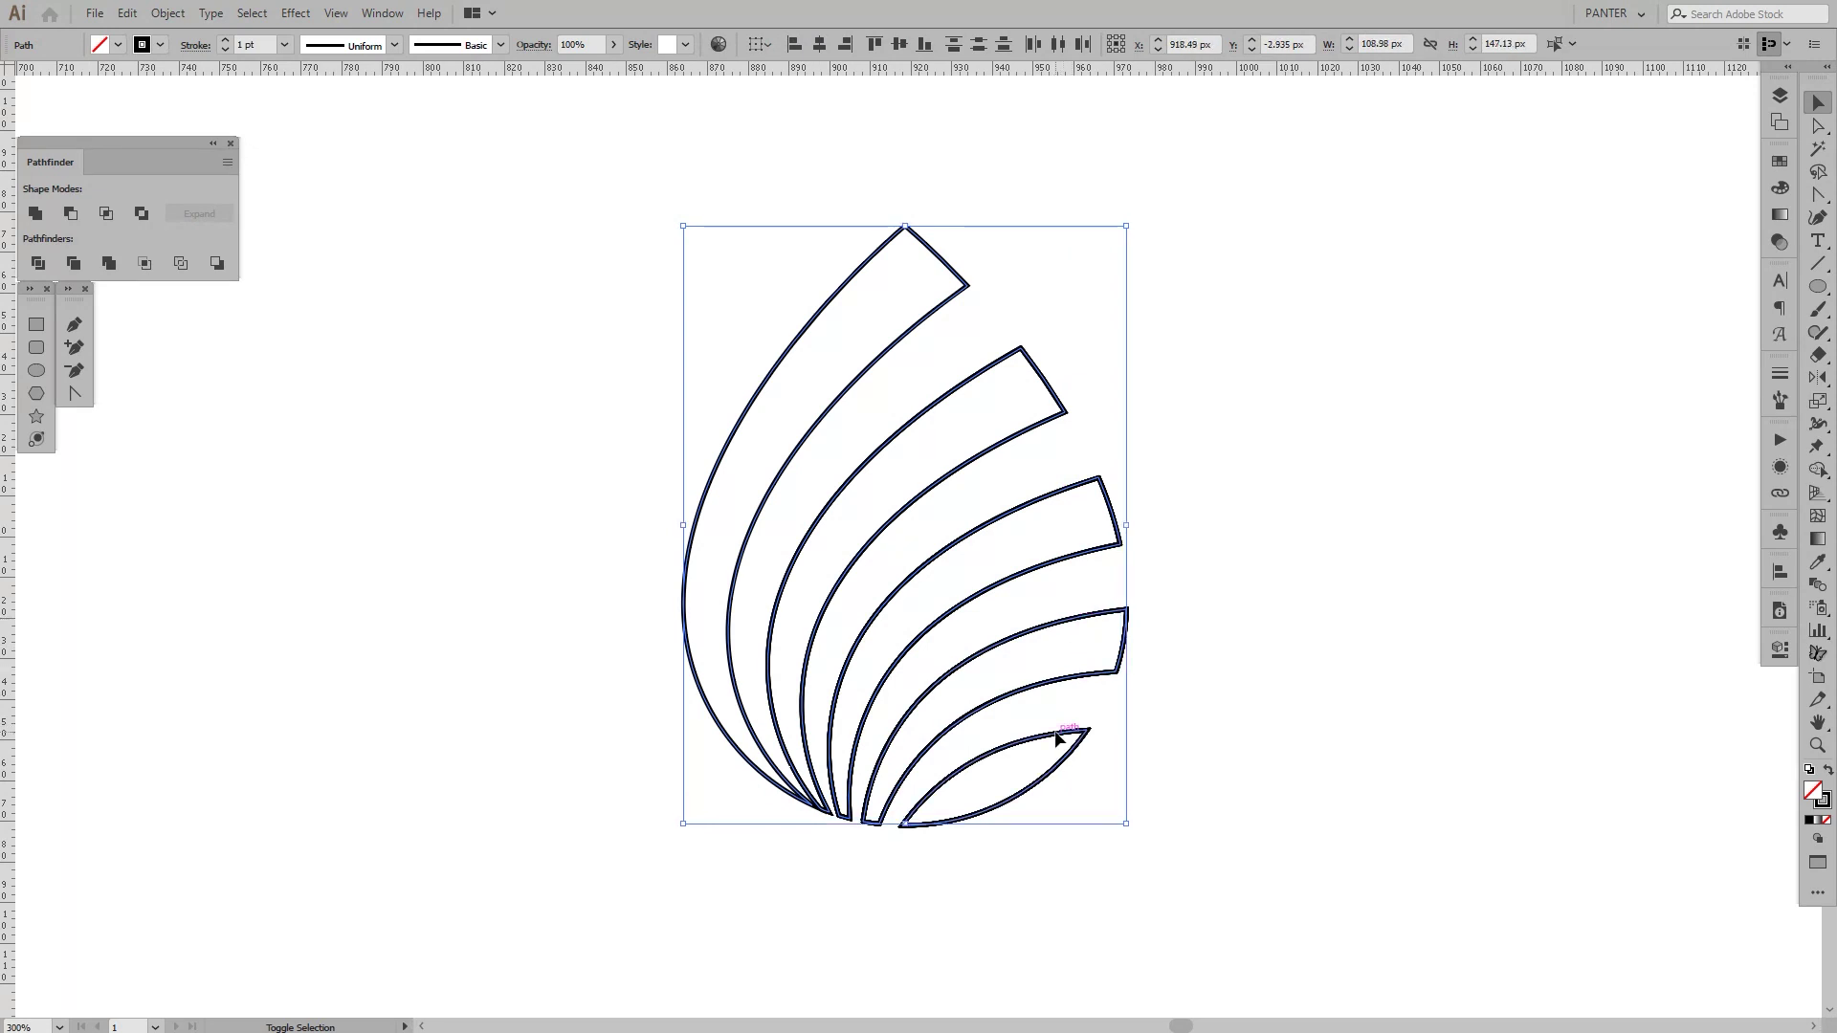
right_click(978, 460)
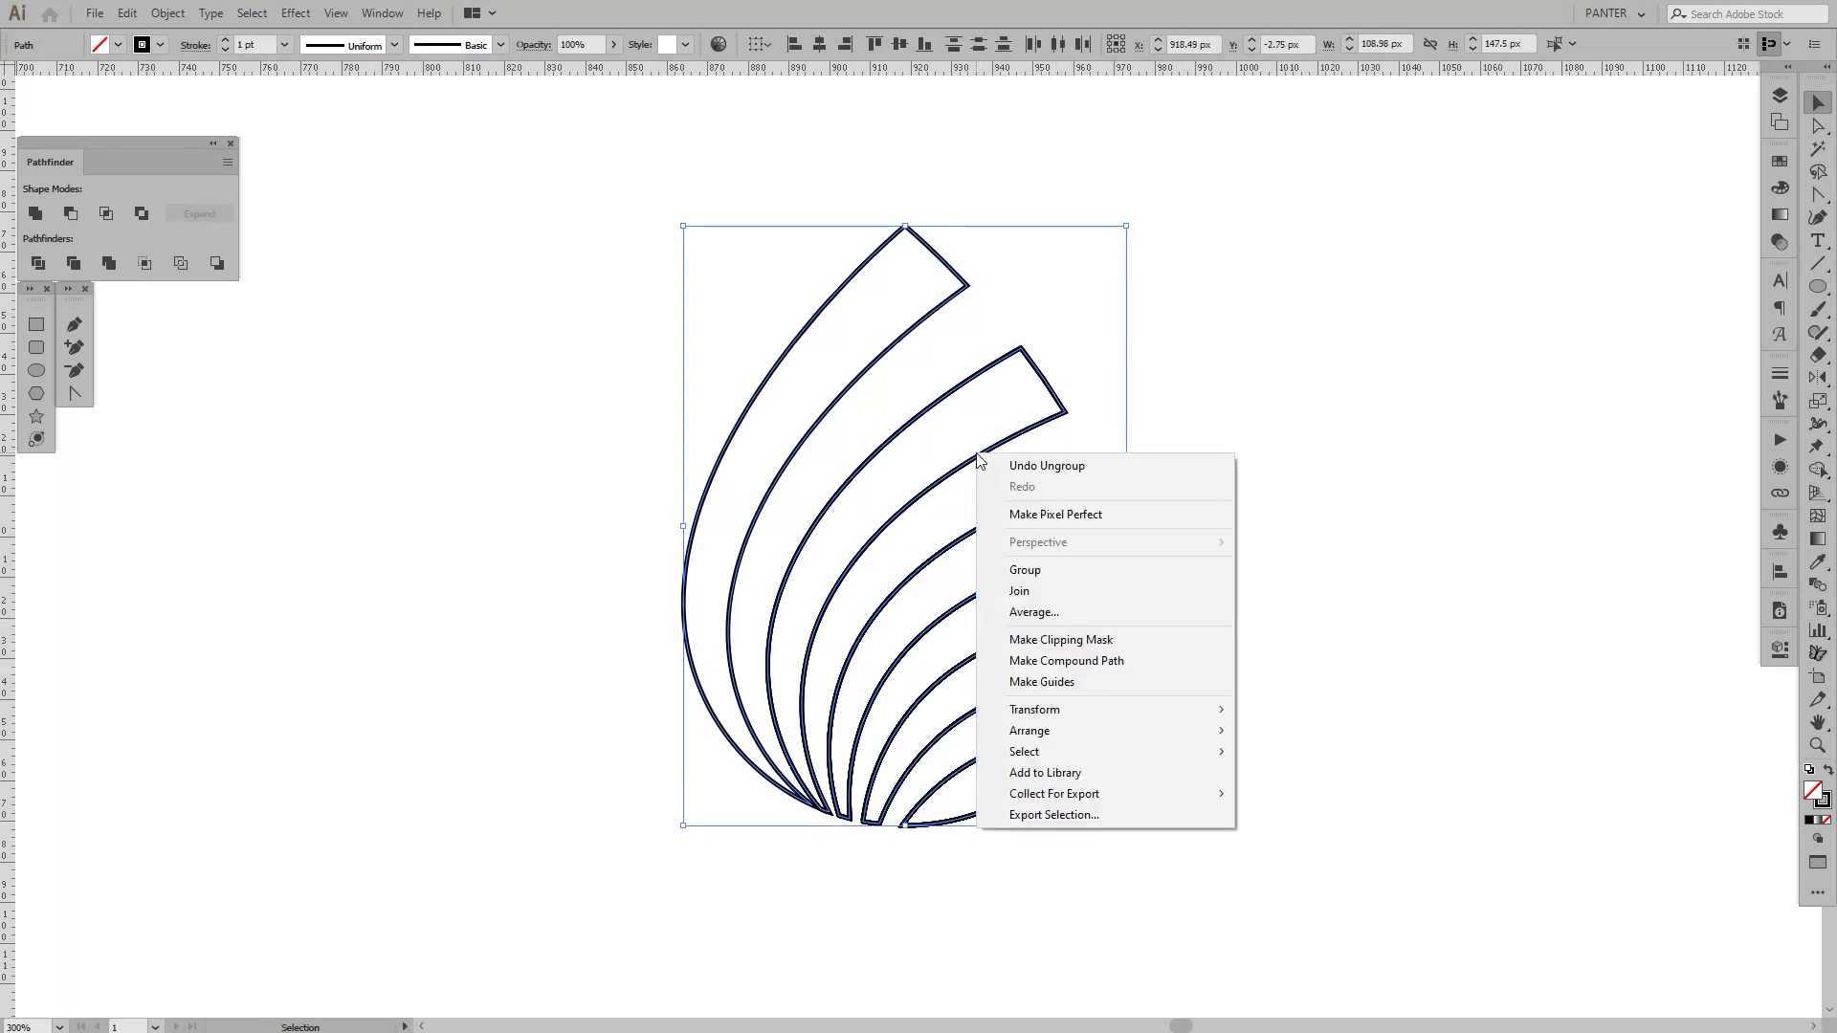
left_click(1029, 569)
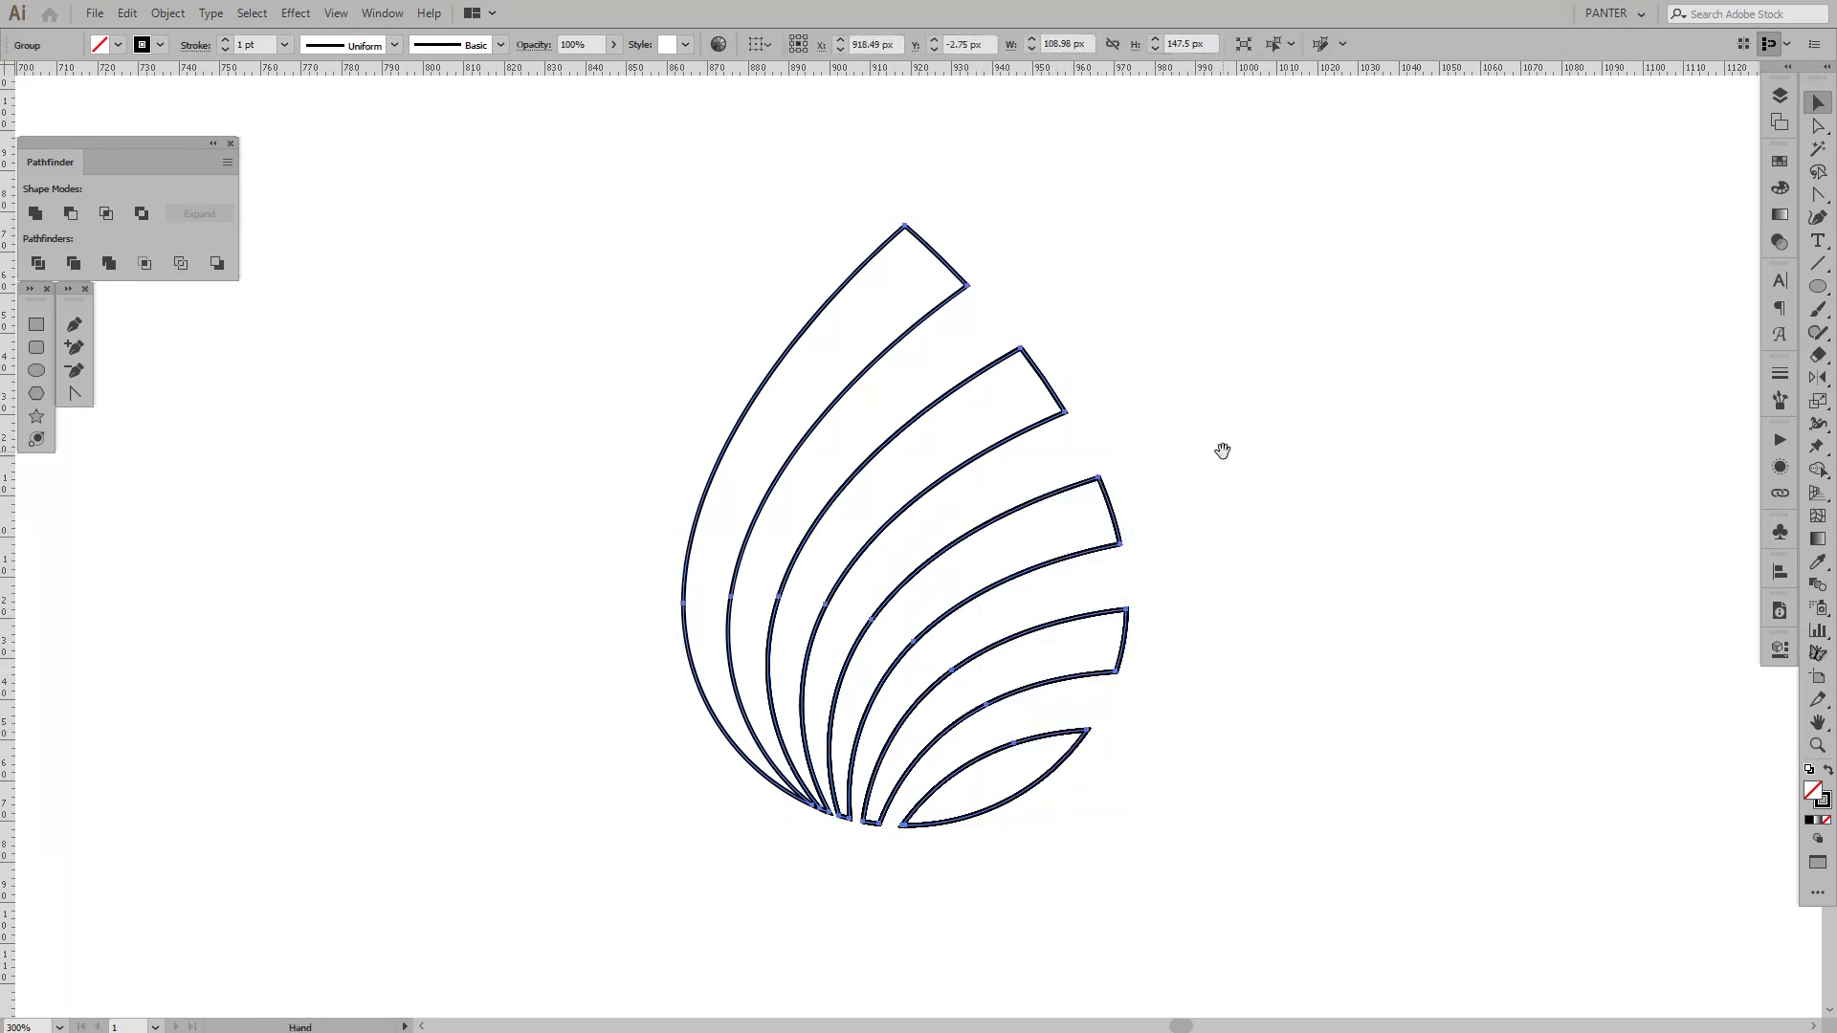
- Place a duplicate of the grouped teardrop well to the right of the original and deselect it
left_click_drag(1221, 450, 921, 444)
scroll(922, 444, "down", 1)
left_click_drag(753, 454, 1395, 537)
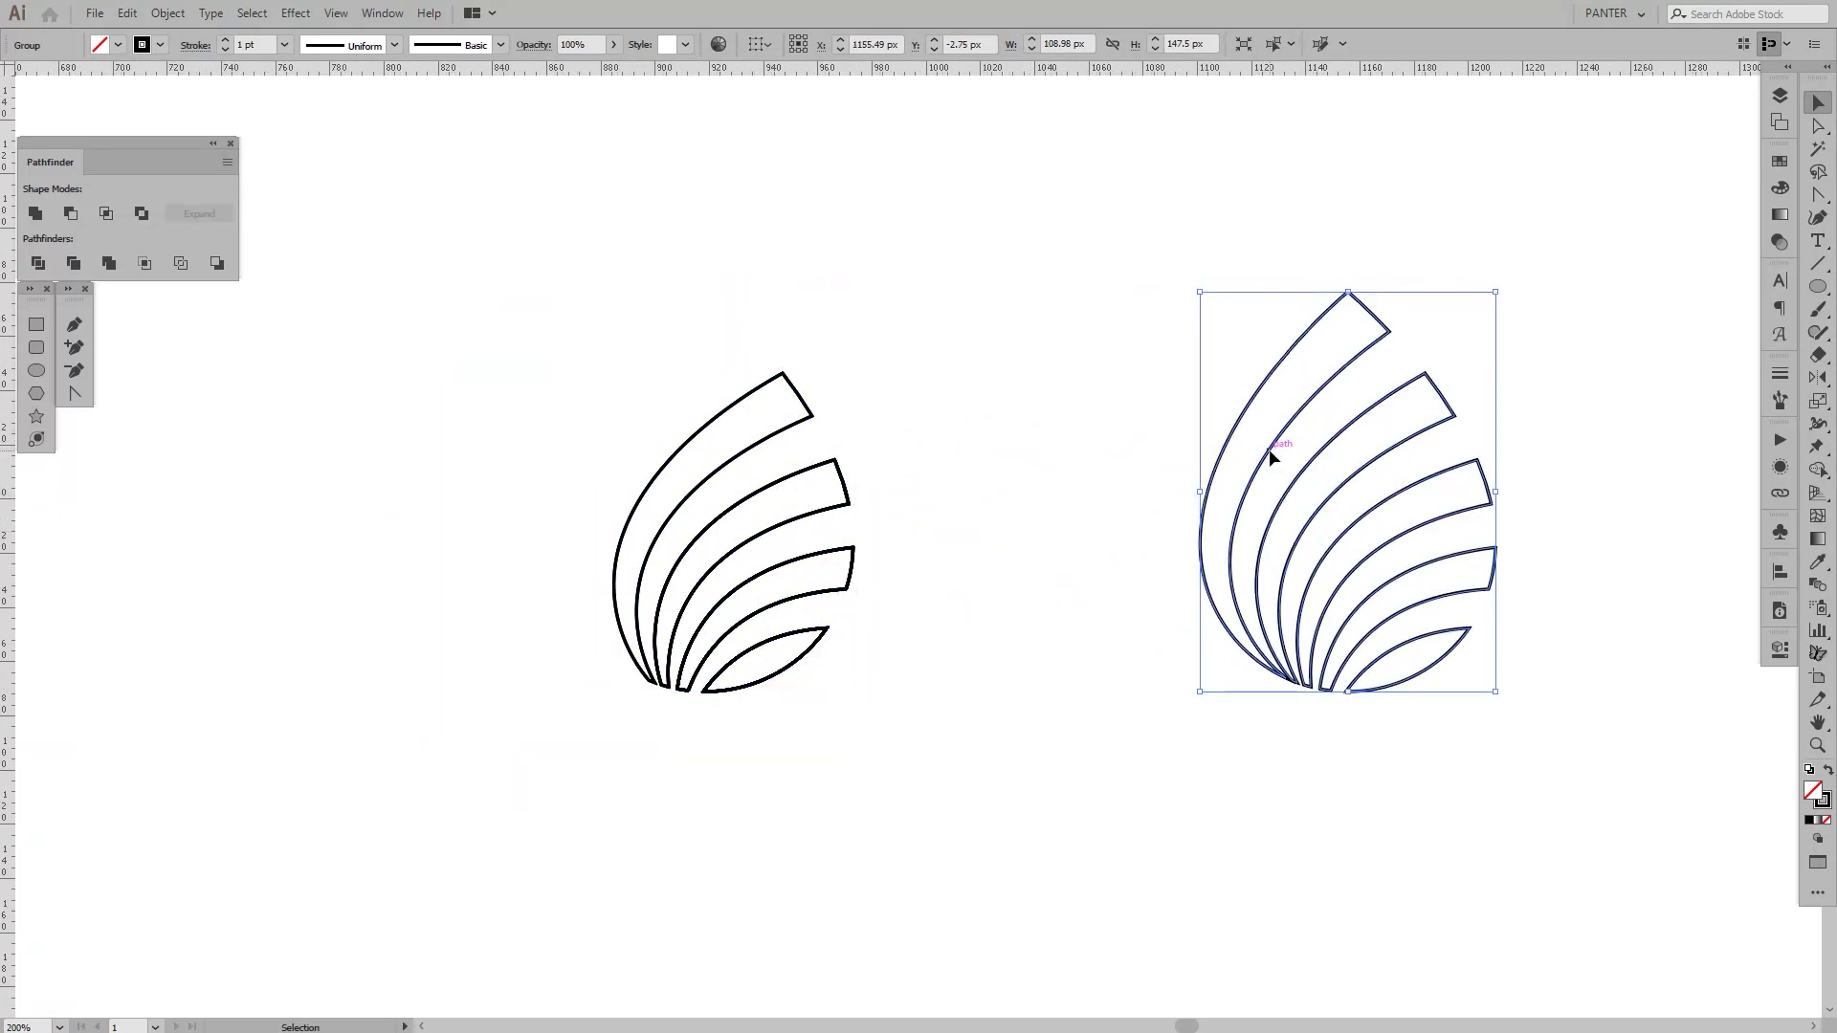
left_click_drag(1269, 449, 1465, 469)
left_click(1620, 628)
- Examine the stripe outlines up close at the copied teardrop's base and along the original's lowest stripes
scroll(1620, 628, "up", 10)
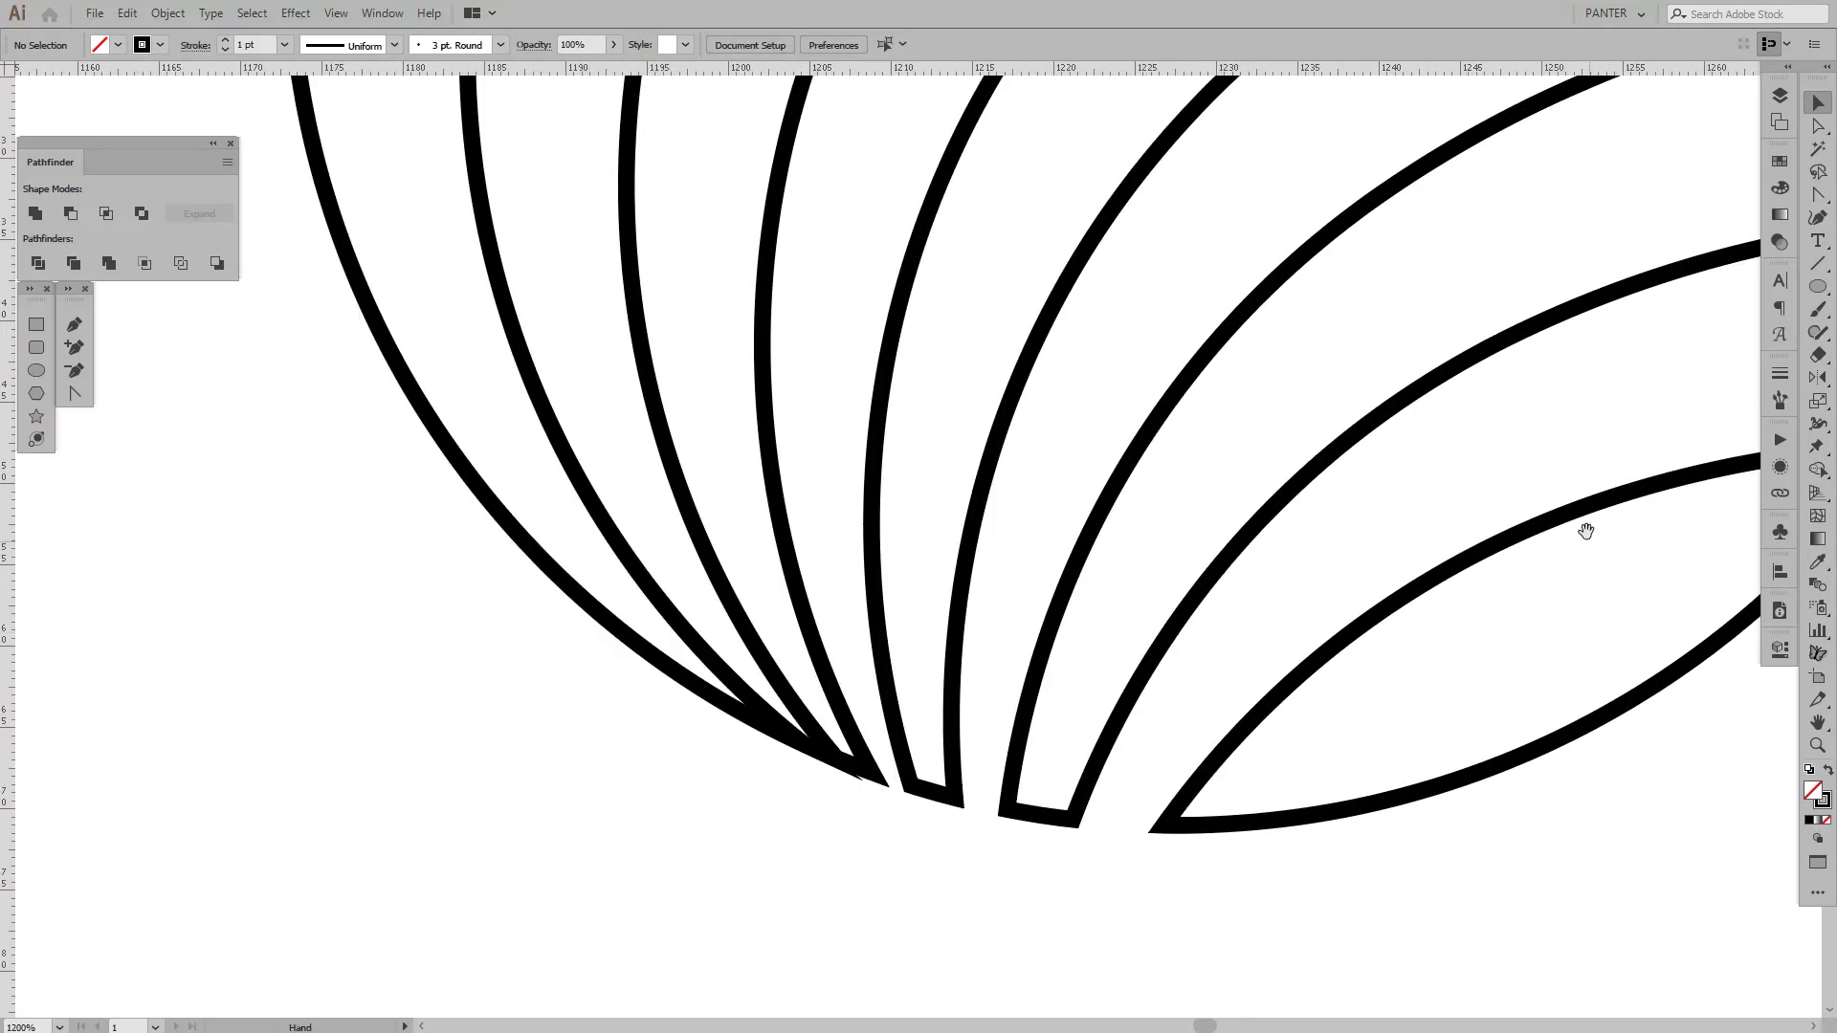
scroll(1343, 597, "down", 9)
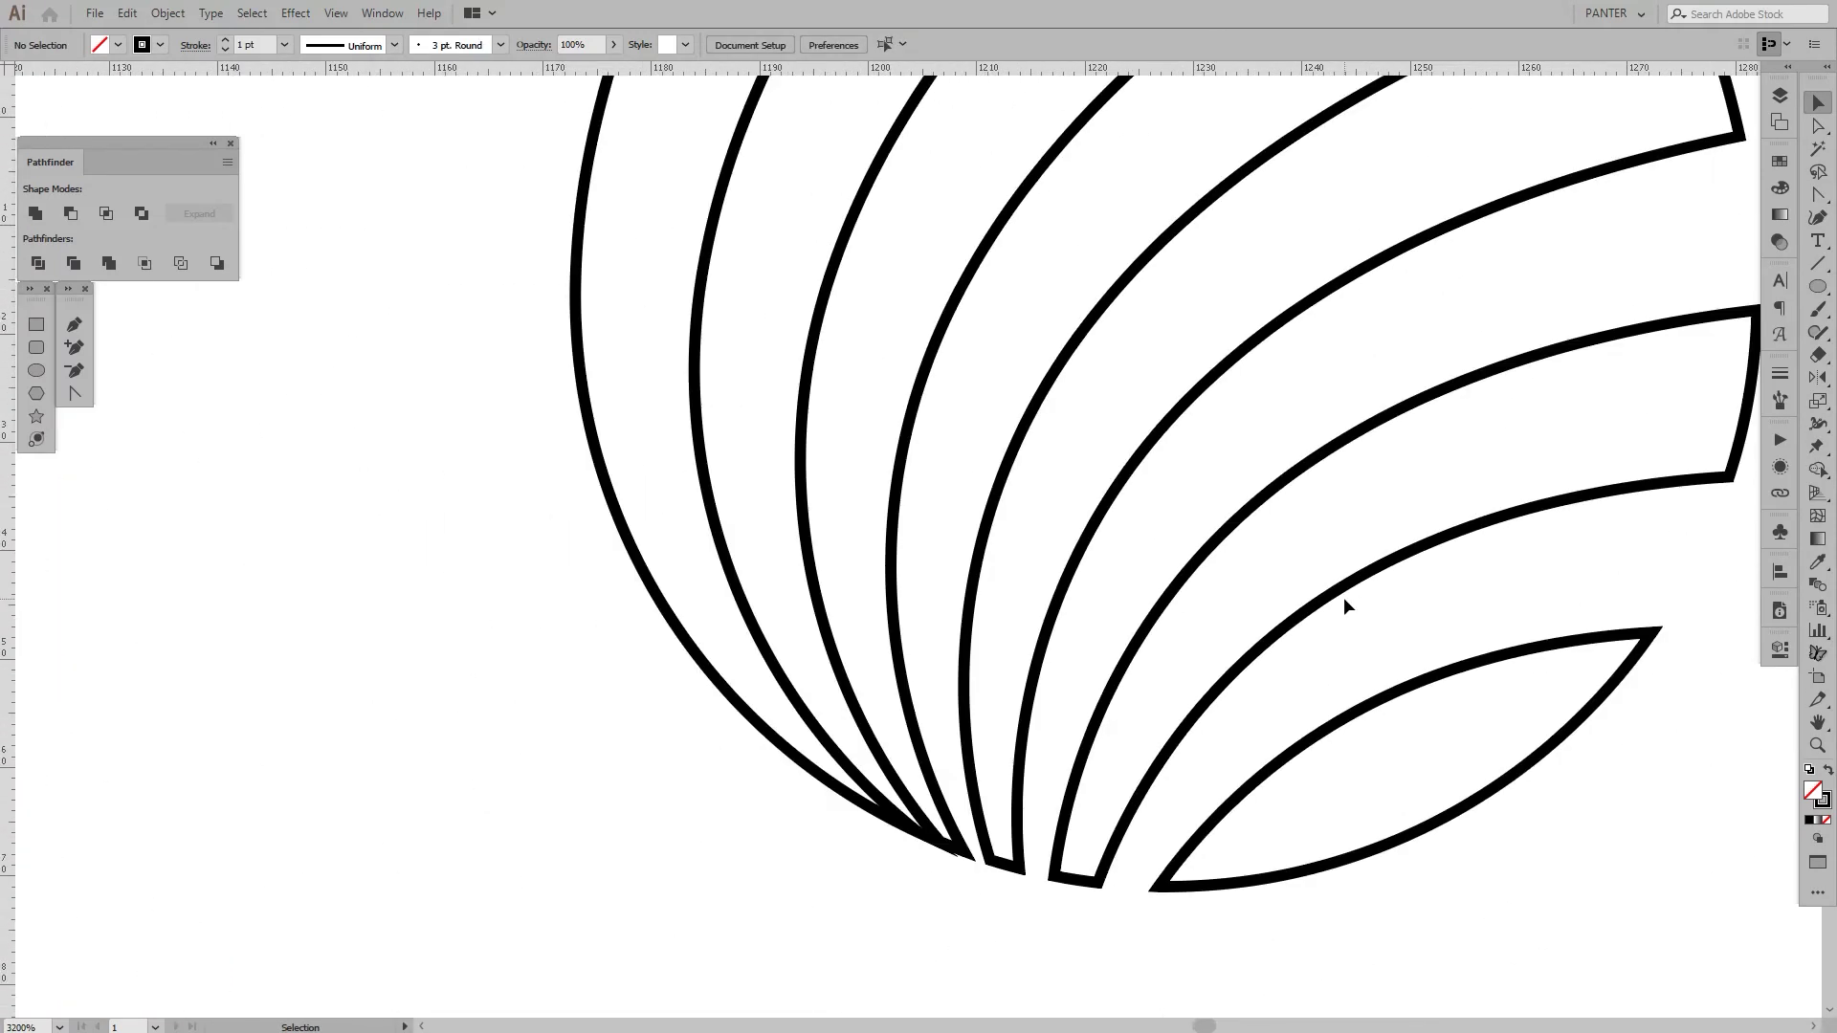
scroll(890, 517, "up", 1)
scroll(459, 545, "up", 10)
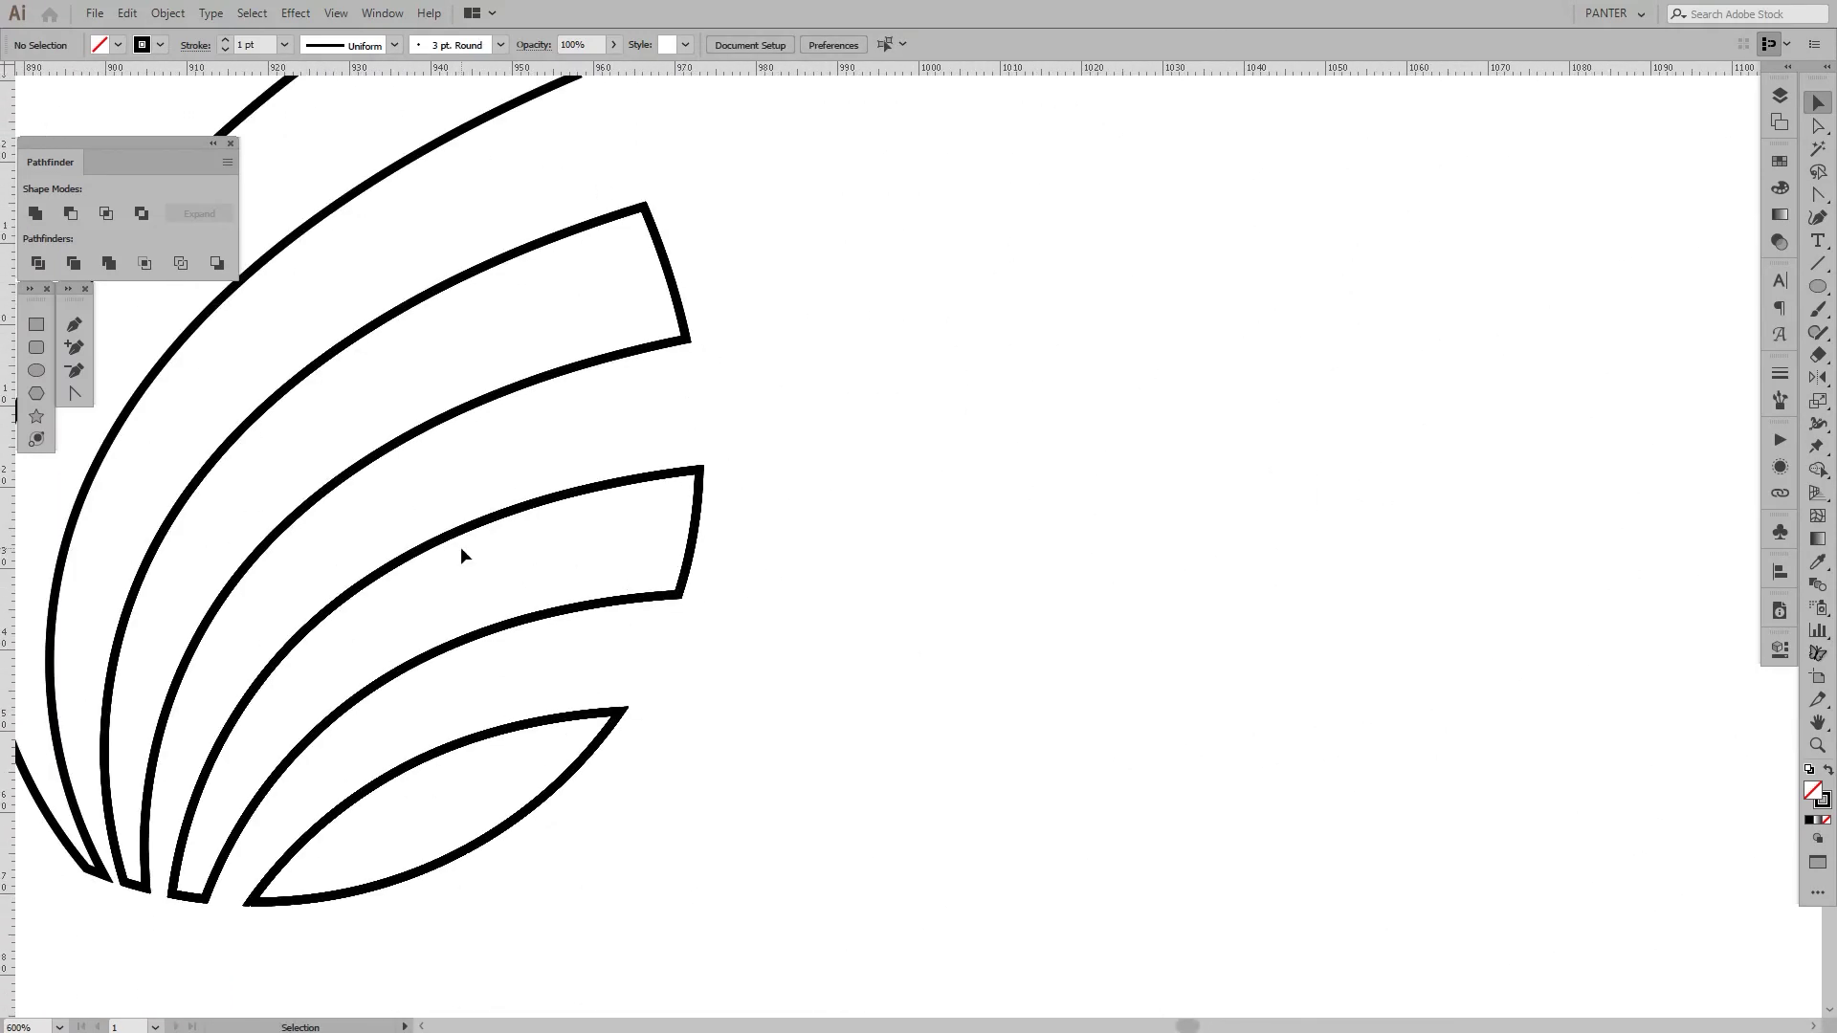
scroll(828, 484, "down", 4)
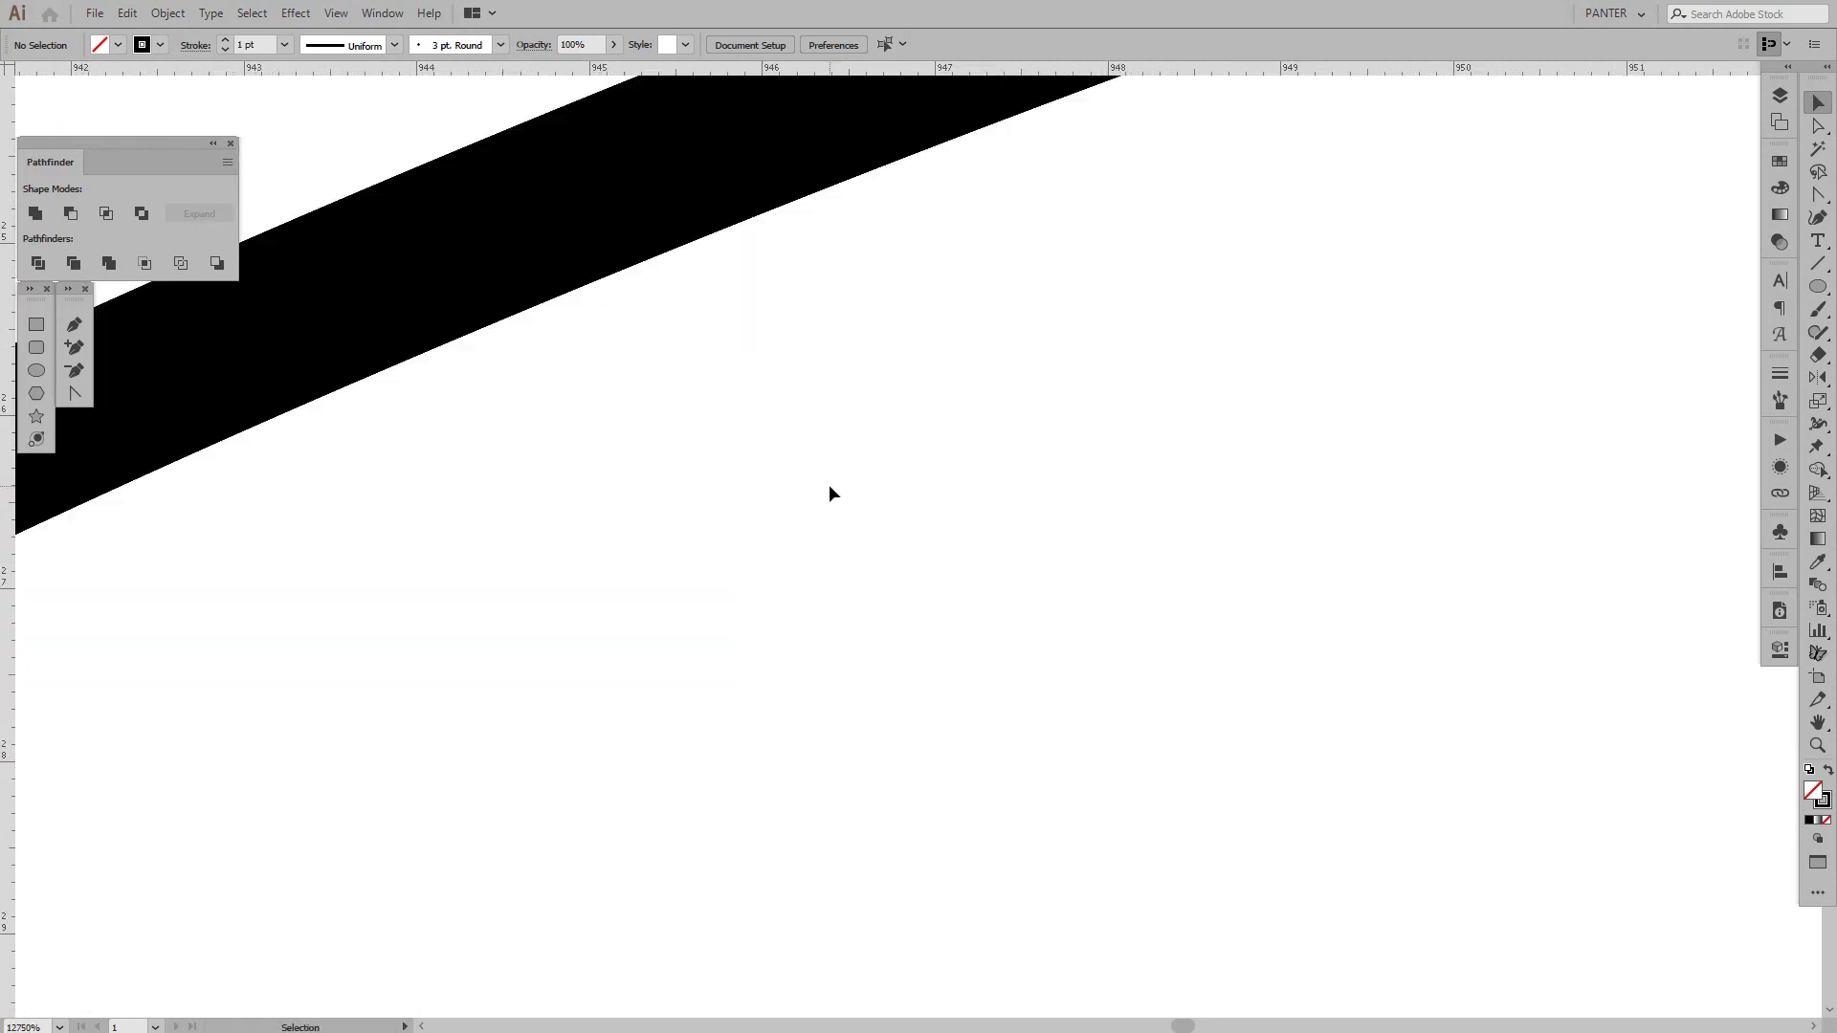
scroll(952, 230, "up", 4)
scroll(971, 368, "down", 1)
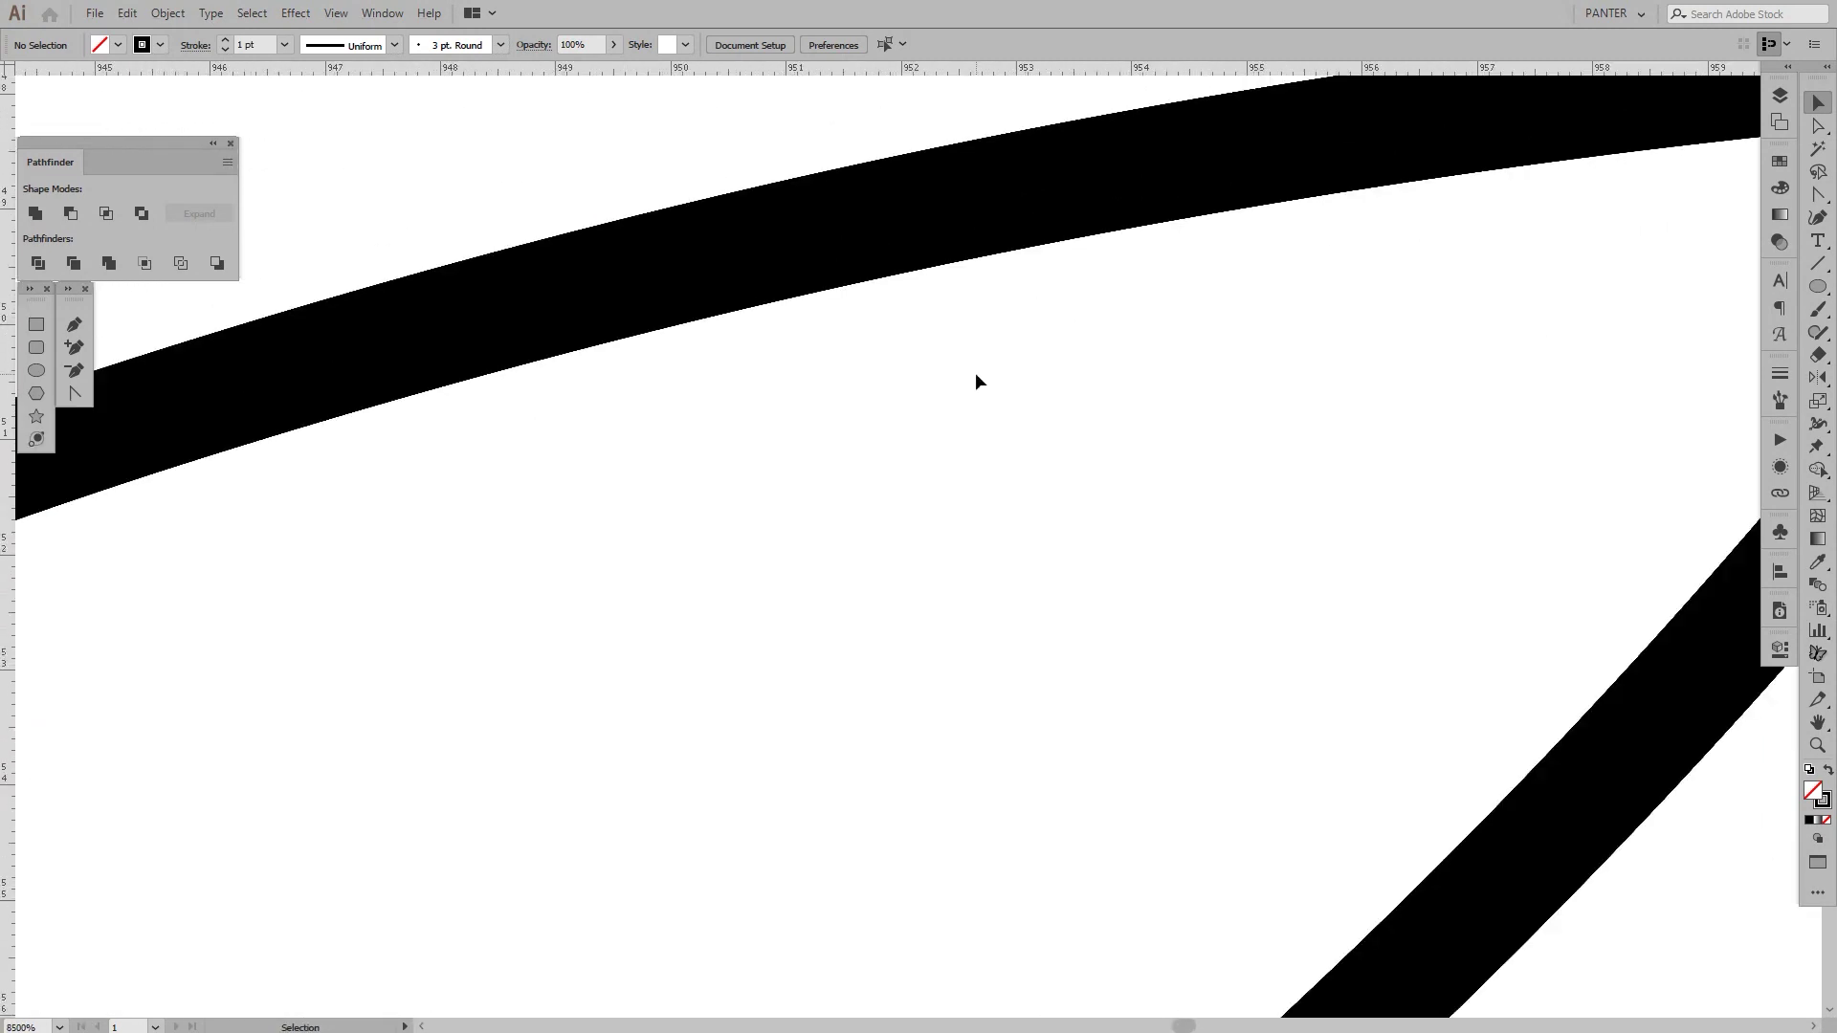
scroll(973, 371, "down", 3)
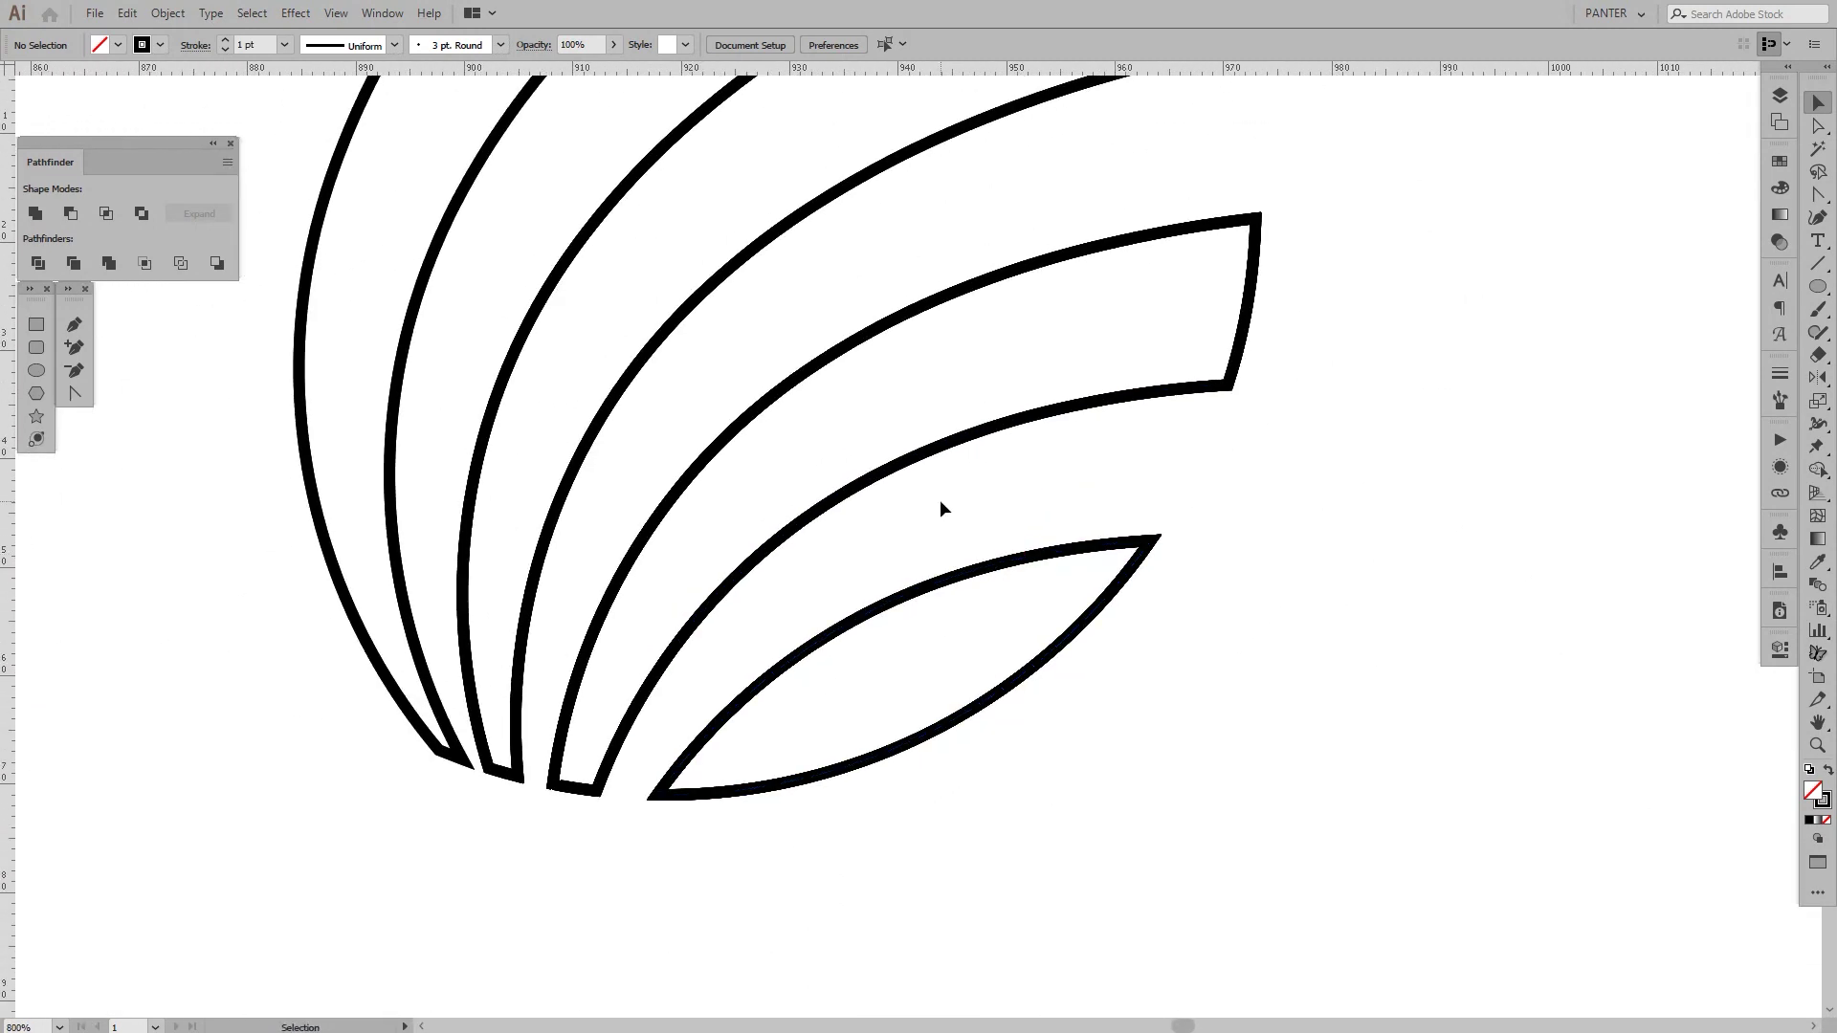
scroll(939, 499, "down", 3)
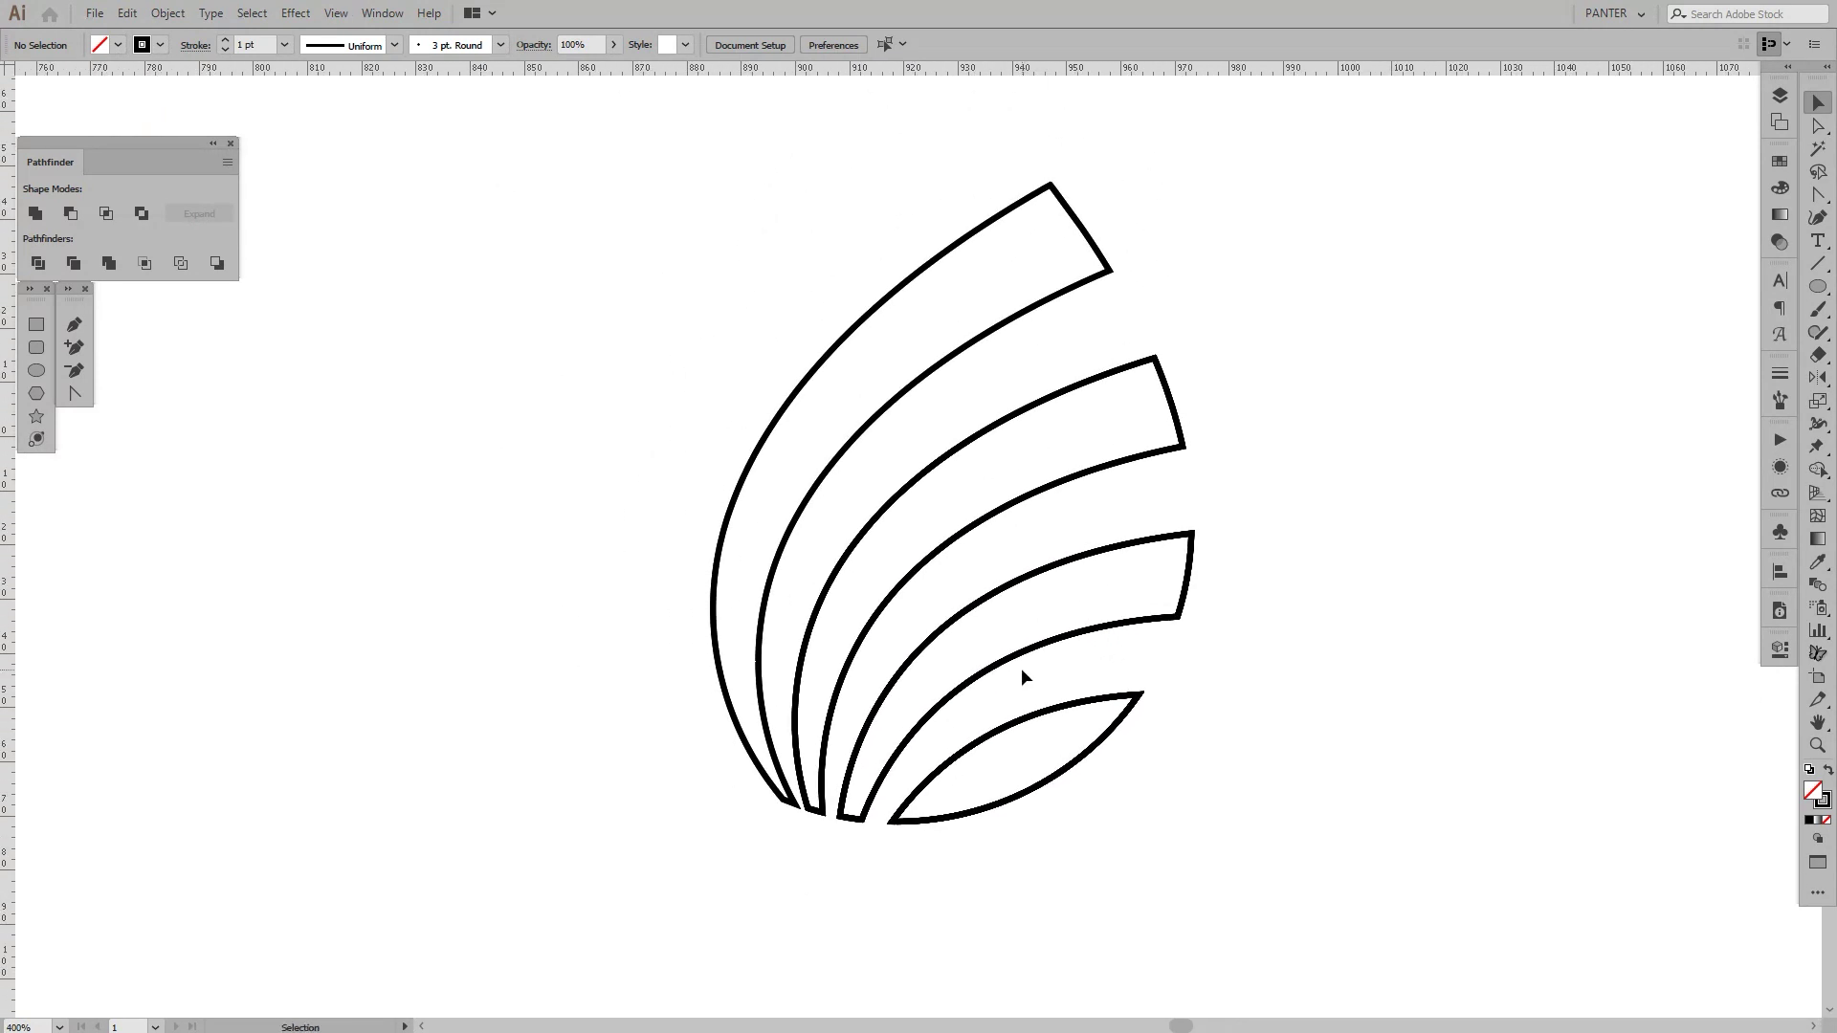
- Move the outermost remaining stripe up and left out of the original teardrop and place a copy beside it
scroll(1058, 685, "down", 1)
scroll(988, 358, "up", 2)
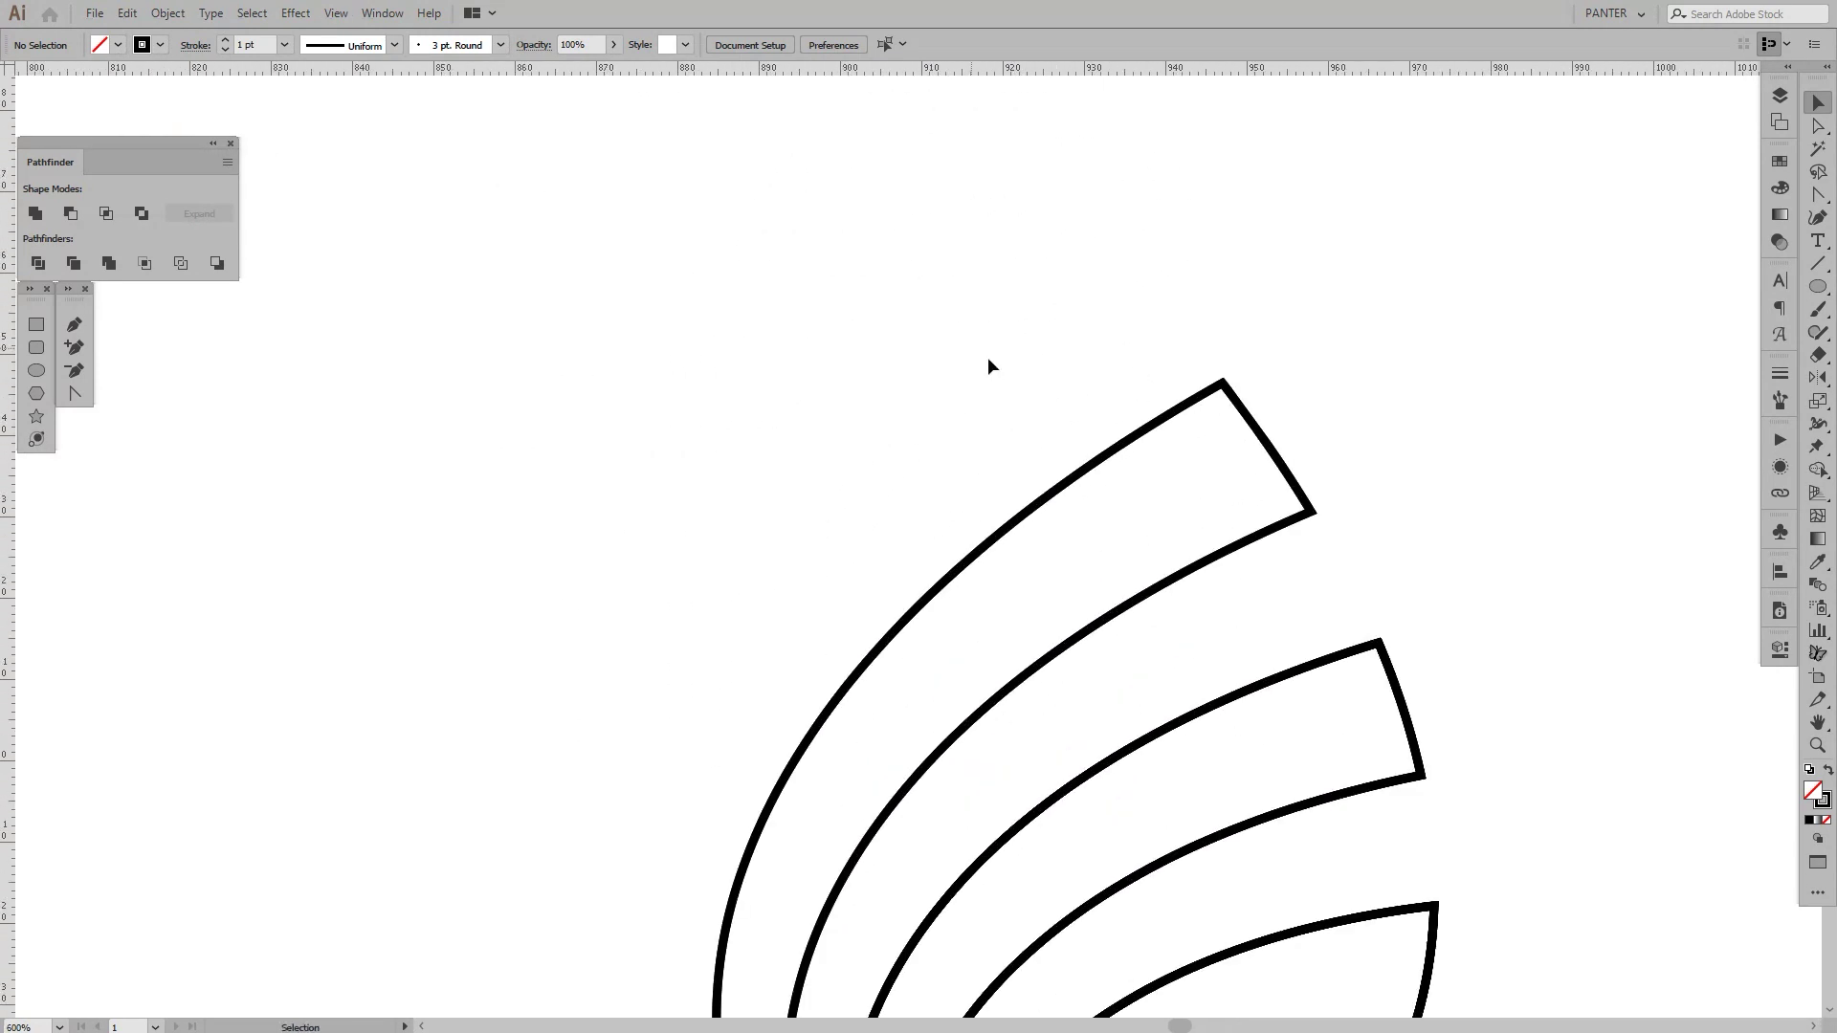
left_click(1119, 447)
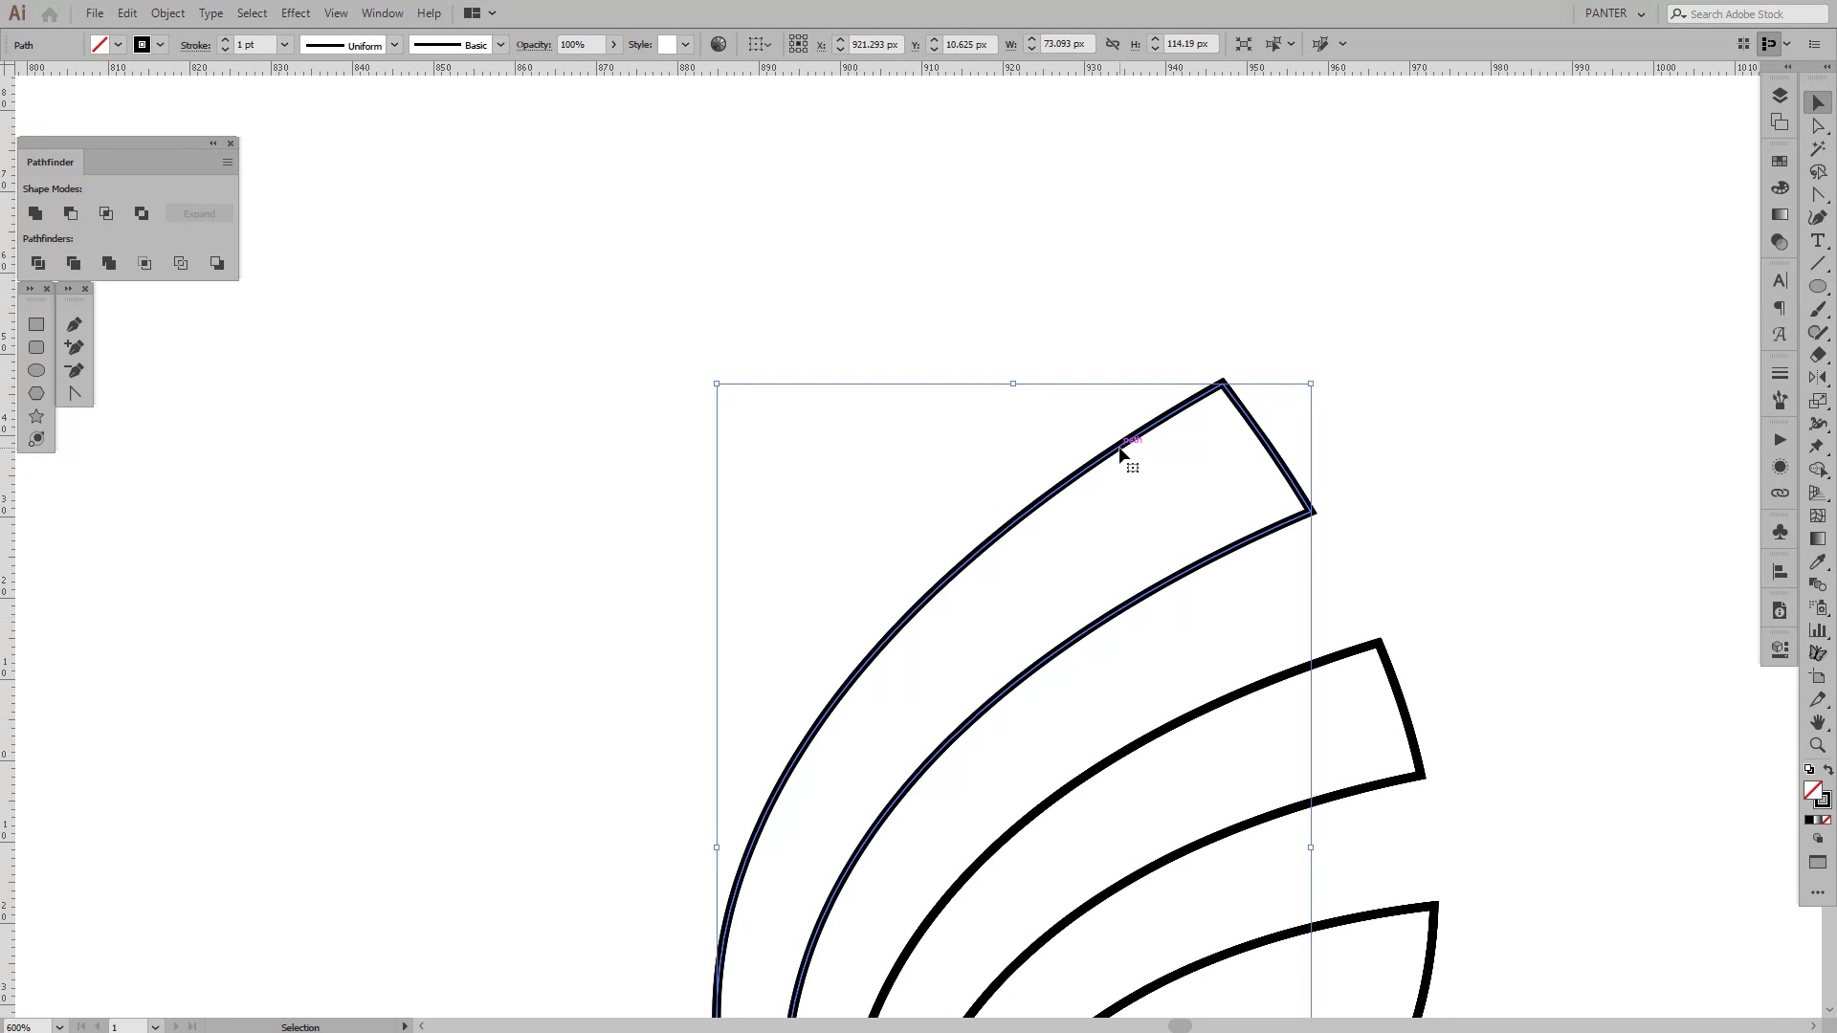
left_click_drag(1122, 452, 845, 249)
left_click_drag(1087, 471, 578, 300)
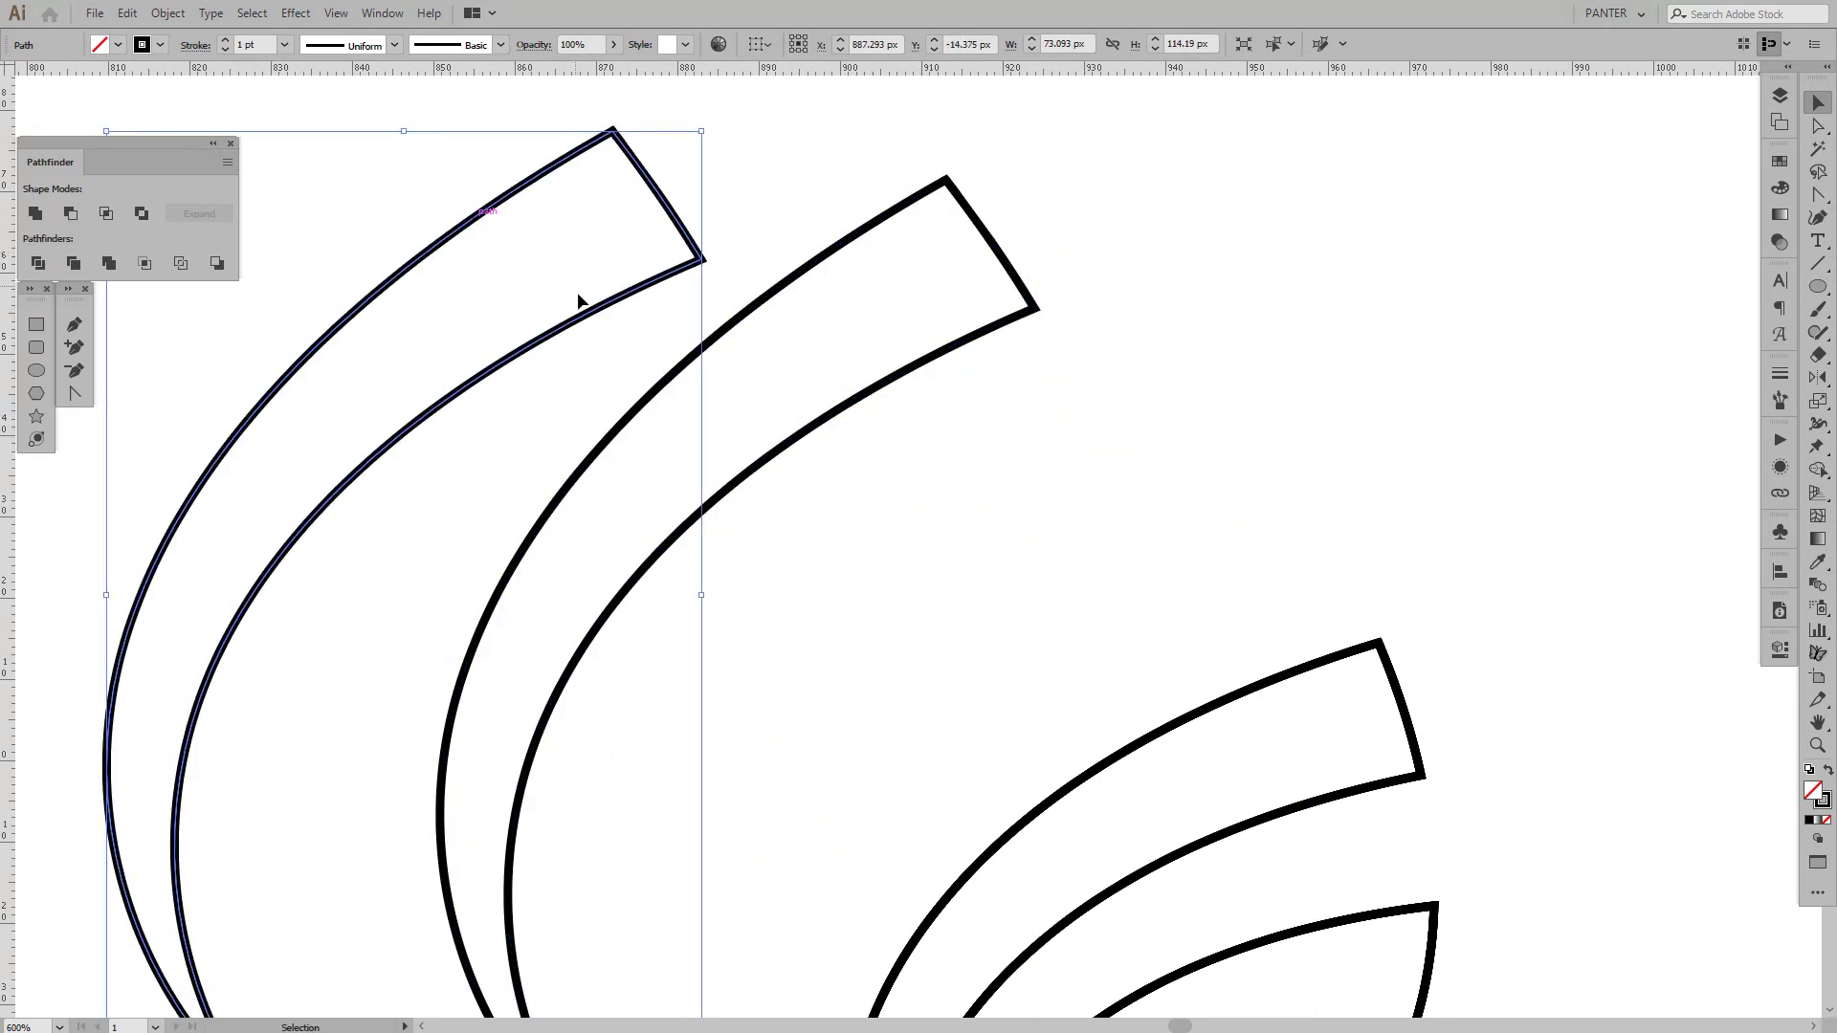
- Delete the two detached stripes beside the original teardrop
left_click(861, 503)
scroll(861, 504, "down", 2)
left_click_drag(755, 479, 747, 393)
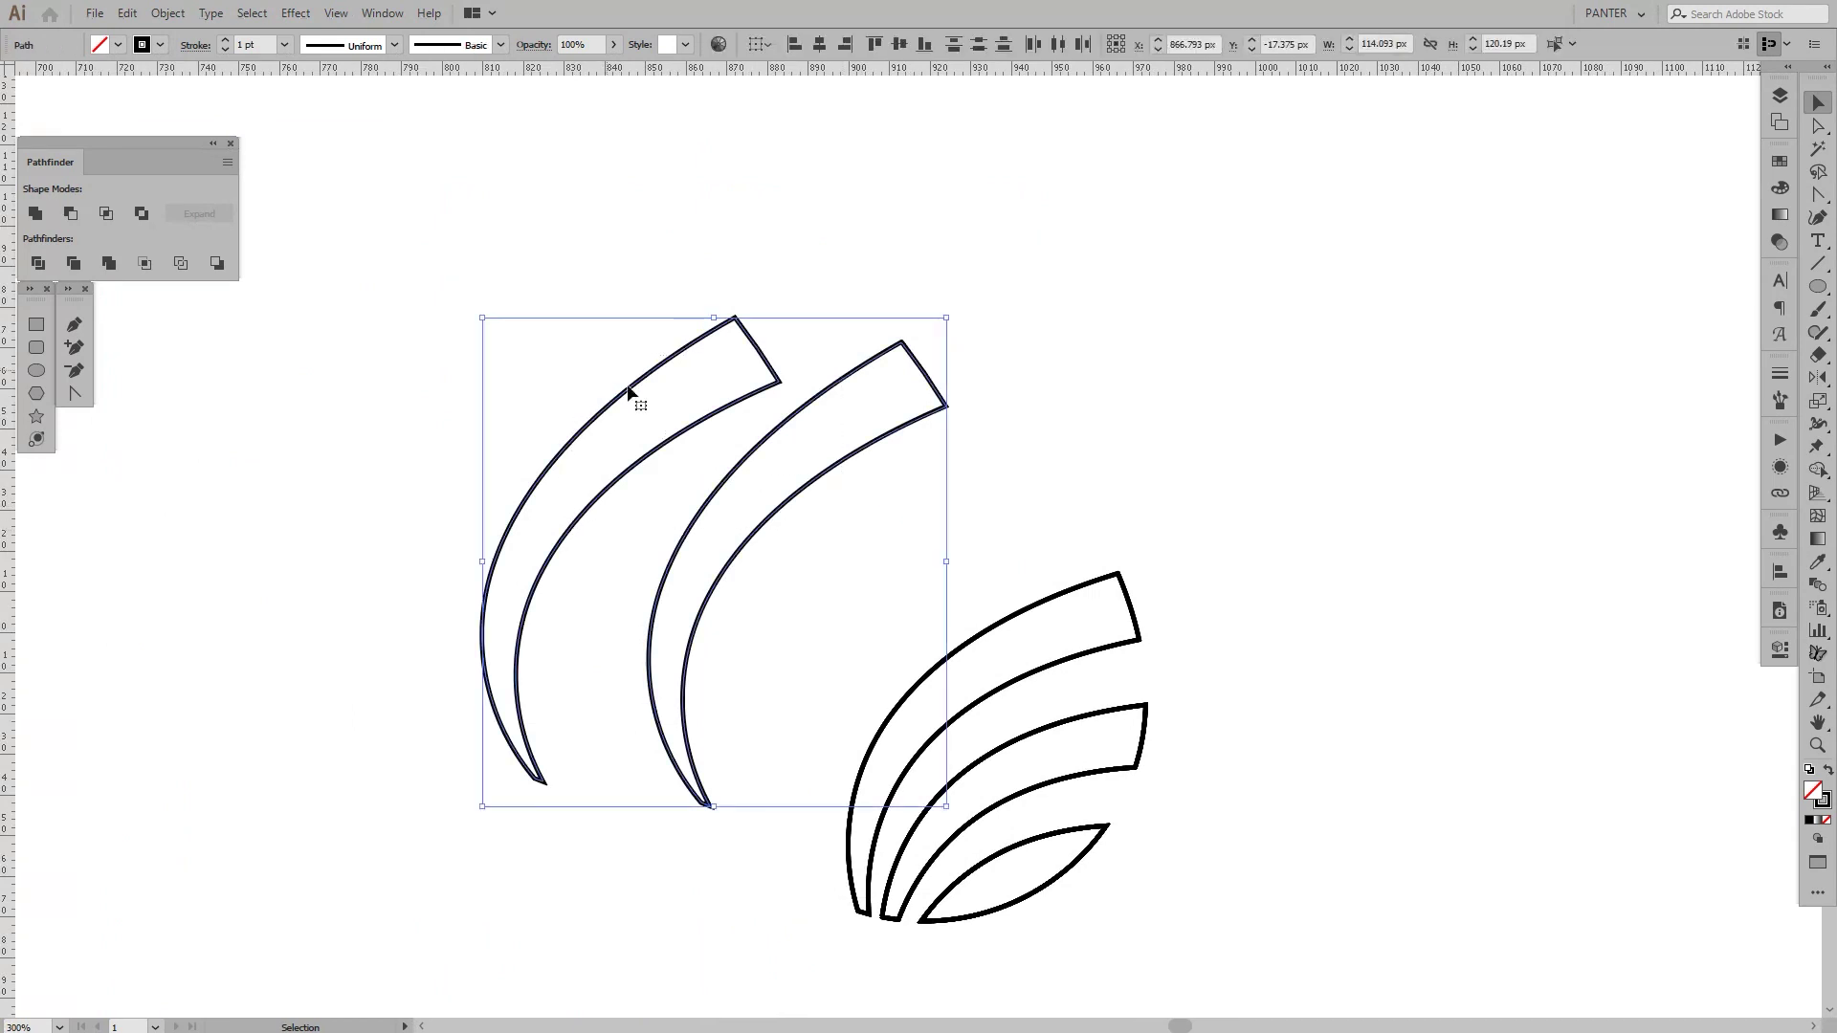
scroll(746, 393, "down", 2)
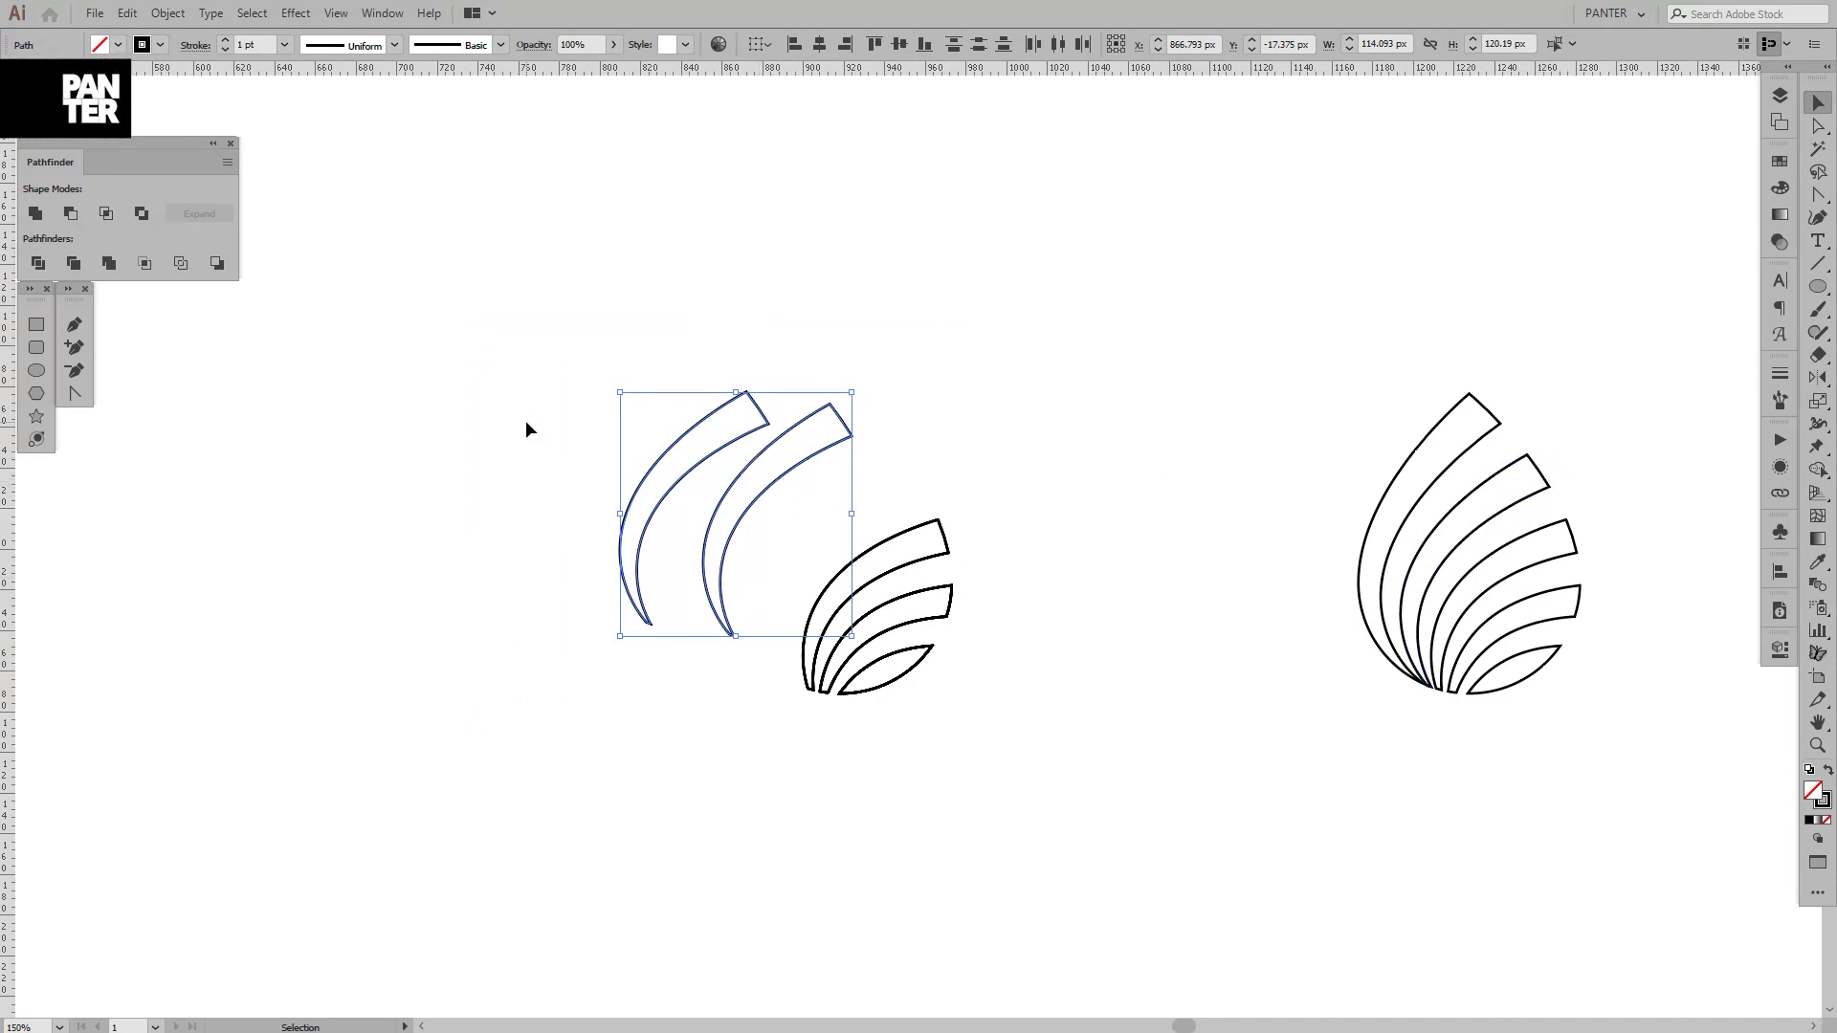
key("Delete")
- Duplicate the two remaining long stripes, and delete them together with their copies, keeping only the leaf-shaped stripe
scroll(849, 574, "up", 2, "alt")
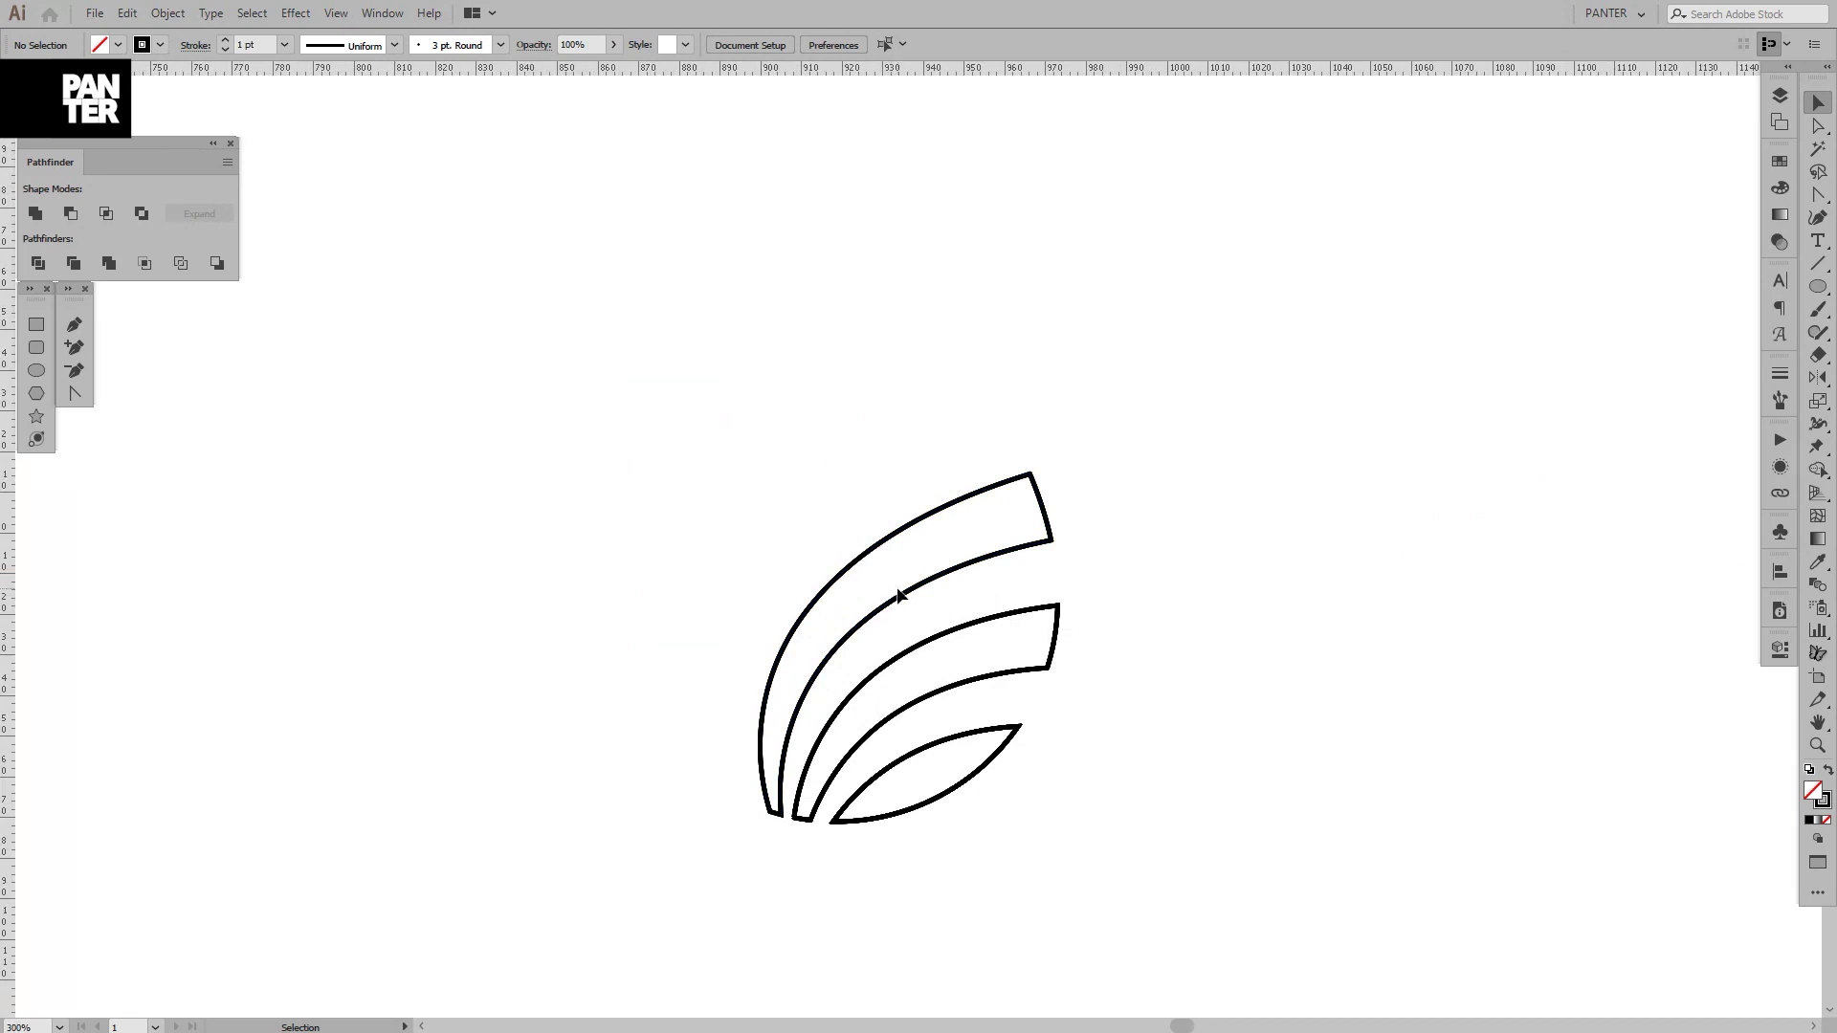
left_click_drag(849, 574, 817, 533)
left_click_drag(944, 644, 838, 694)
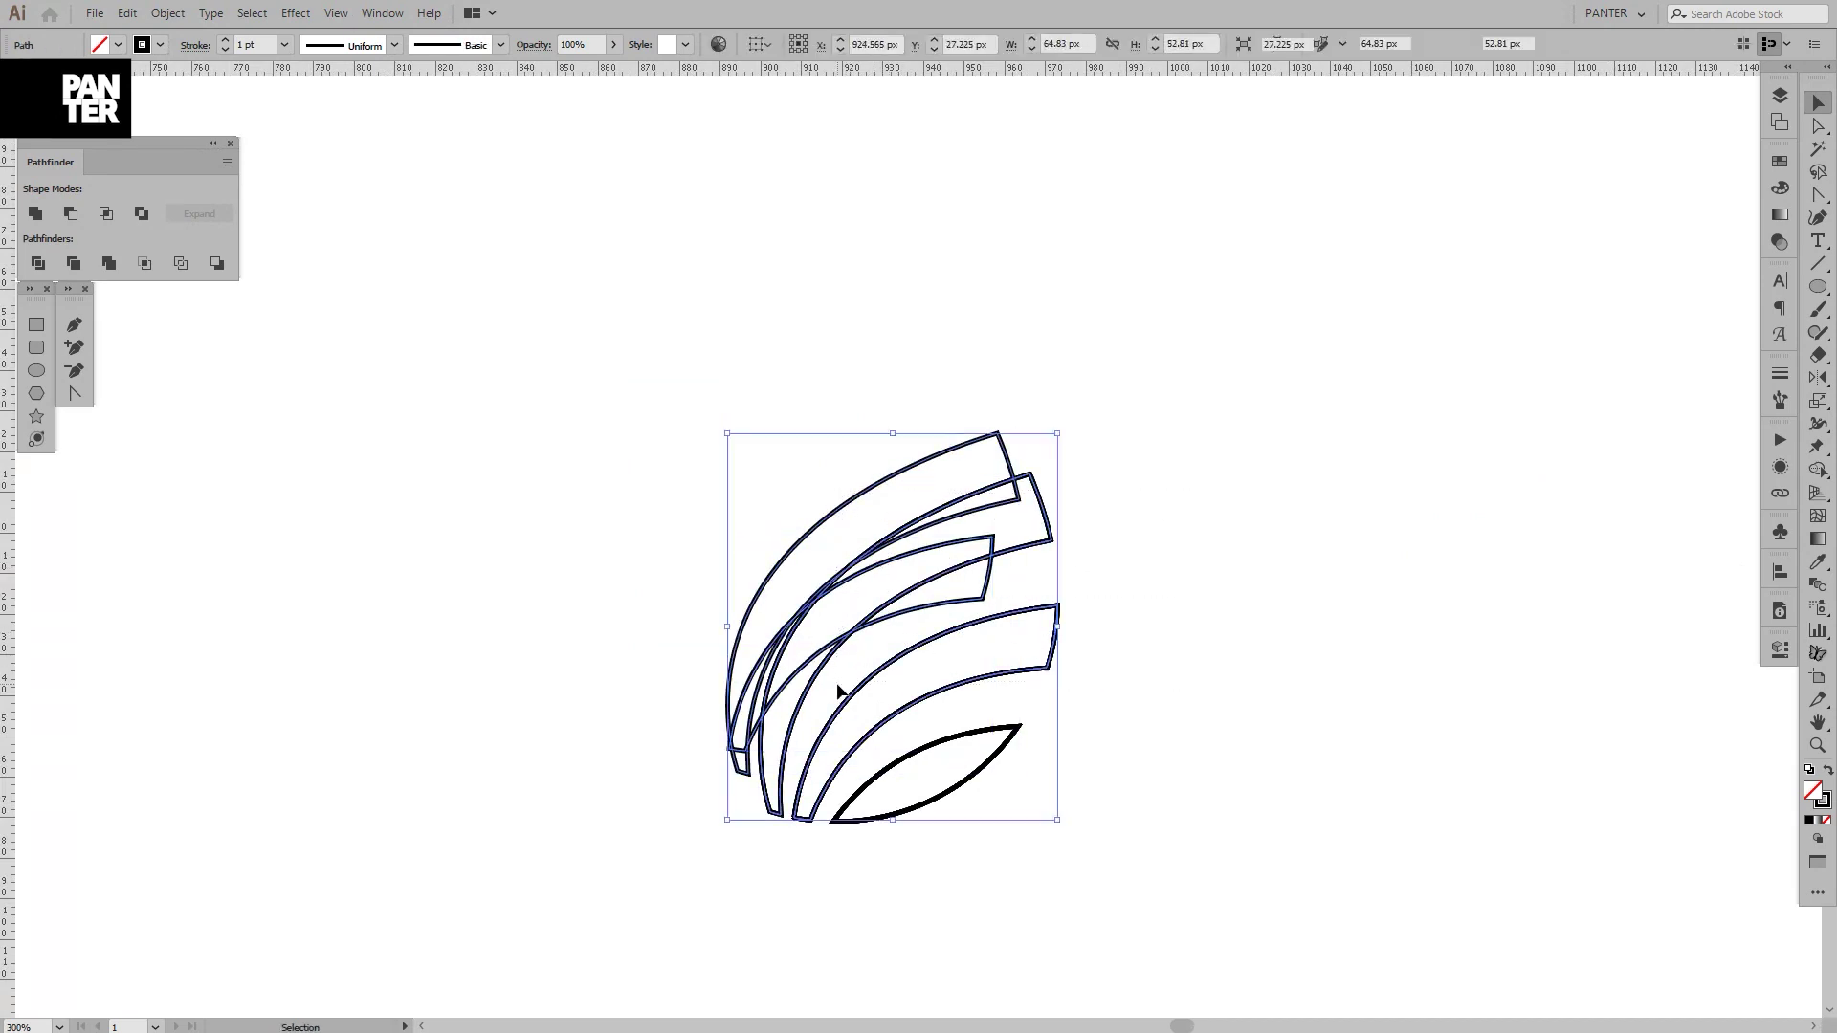
key("Delete")
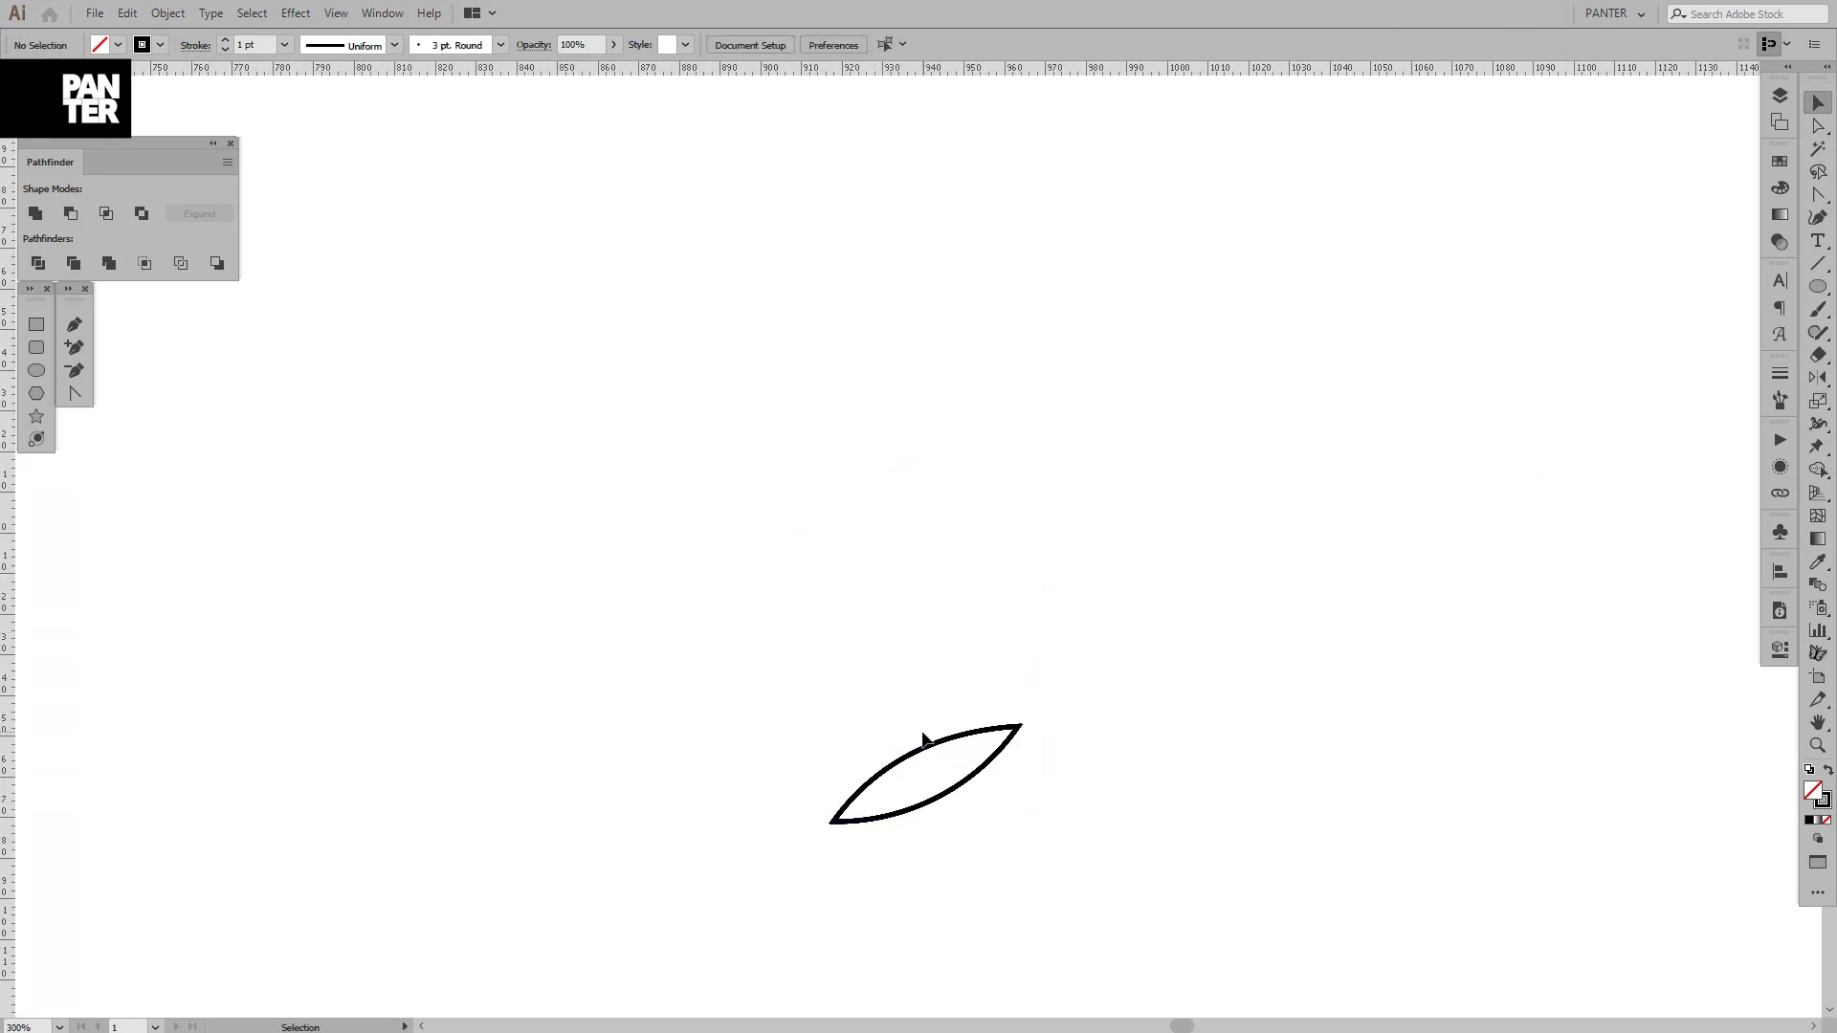
- Place a duplicate of the leaf-shaped stripe above and to the left of it
scroll(933, 765, "up", 3, "alt")
left_click(910, 565)
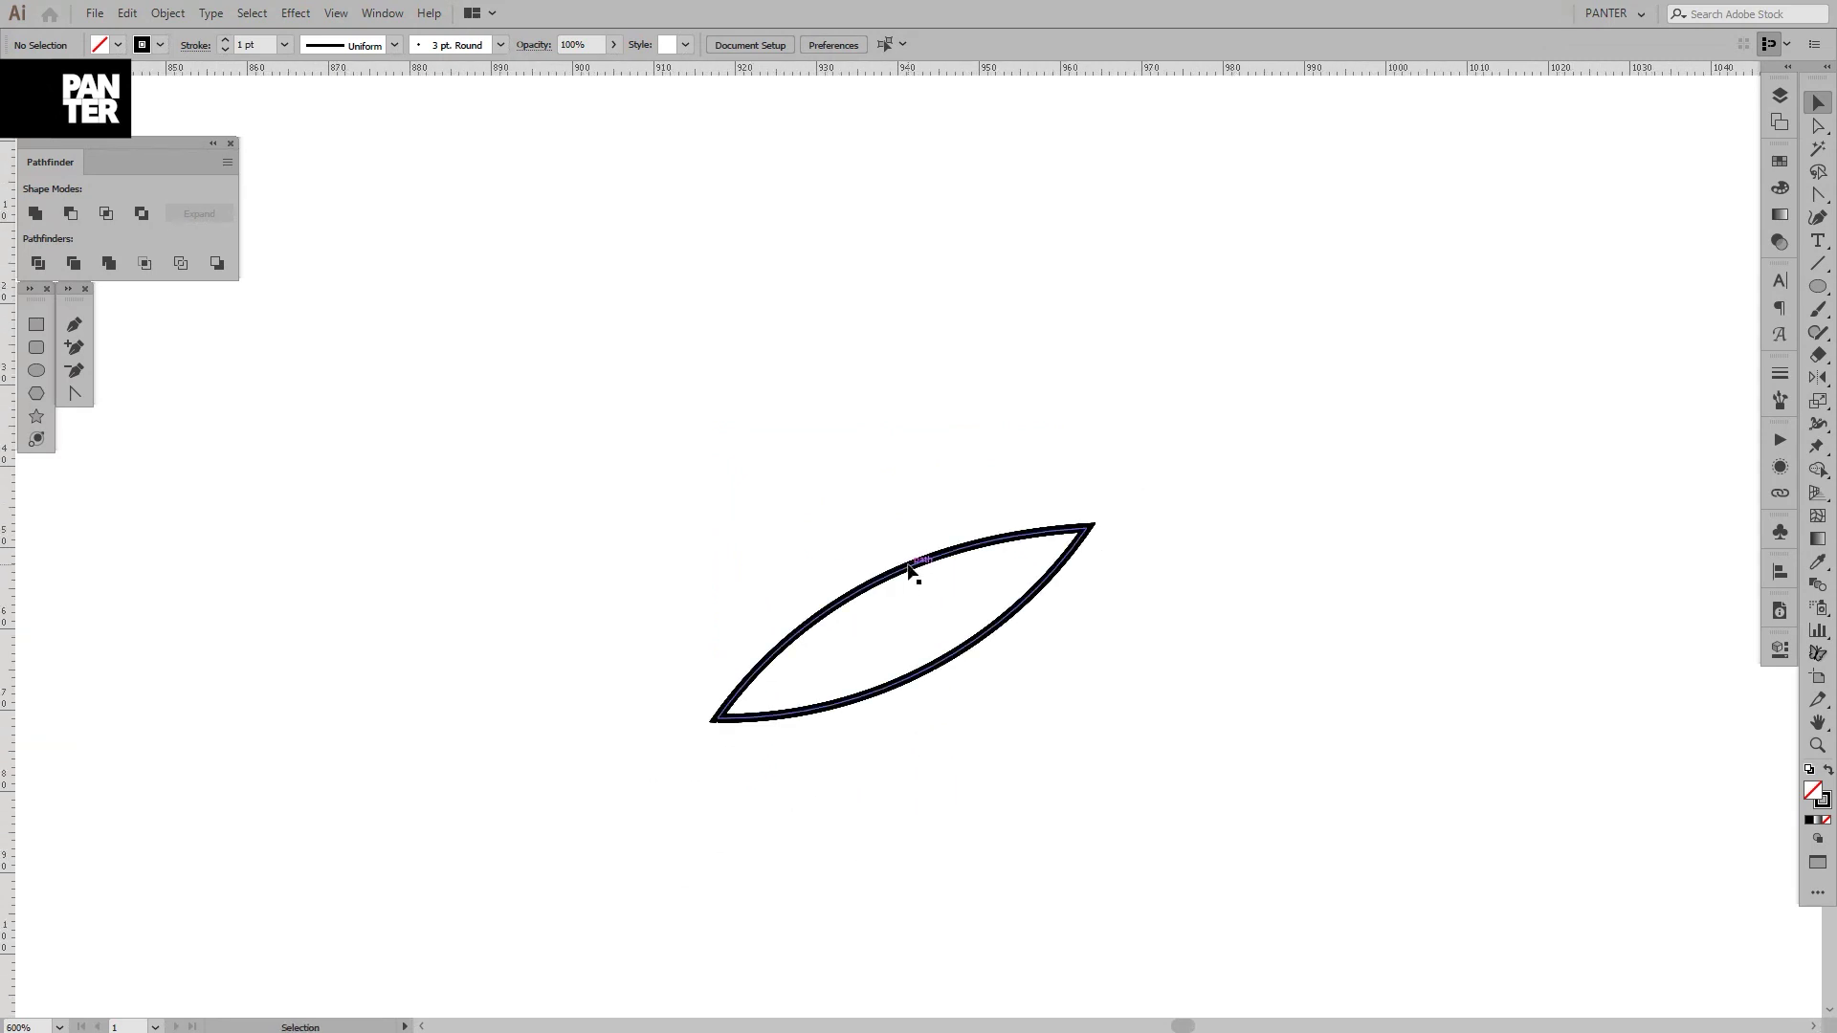
left_click_drag(909, 565, 794, 364, "alt")
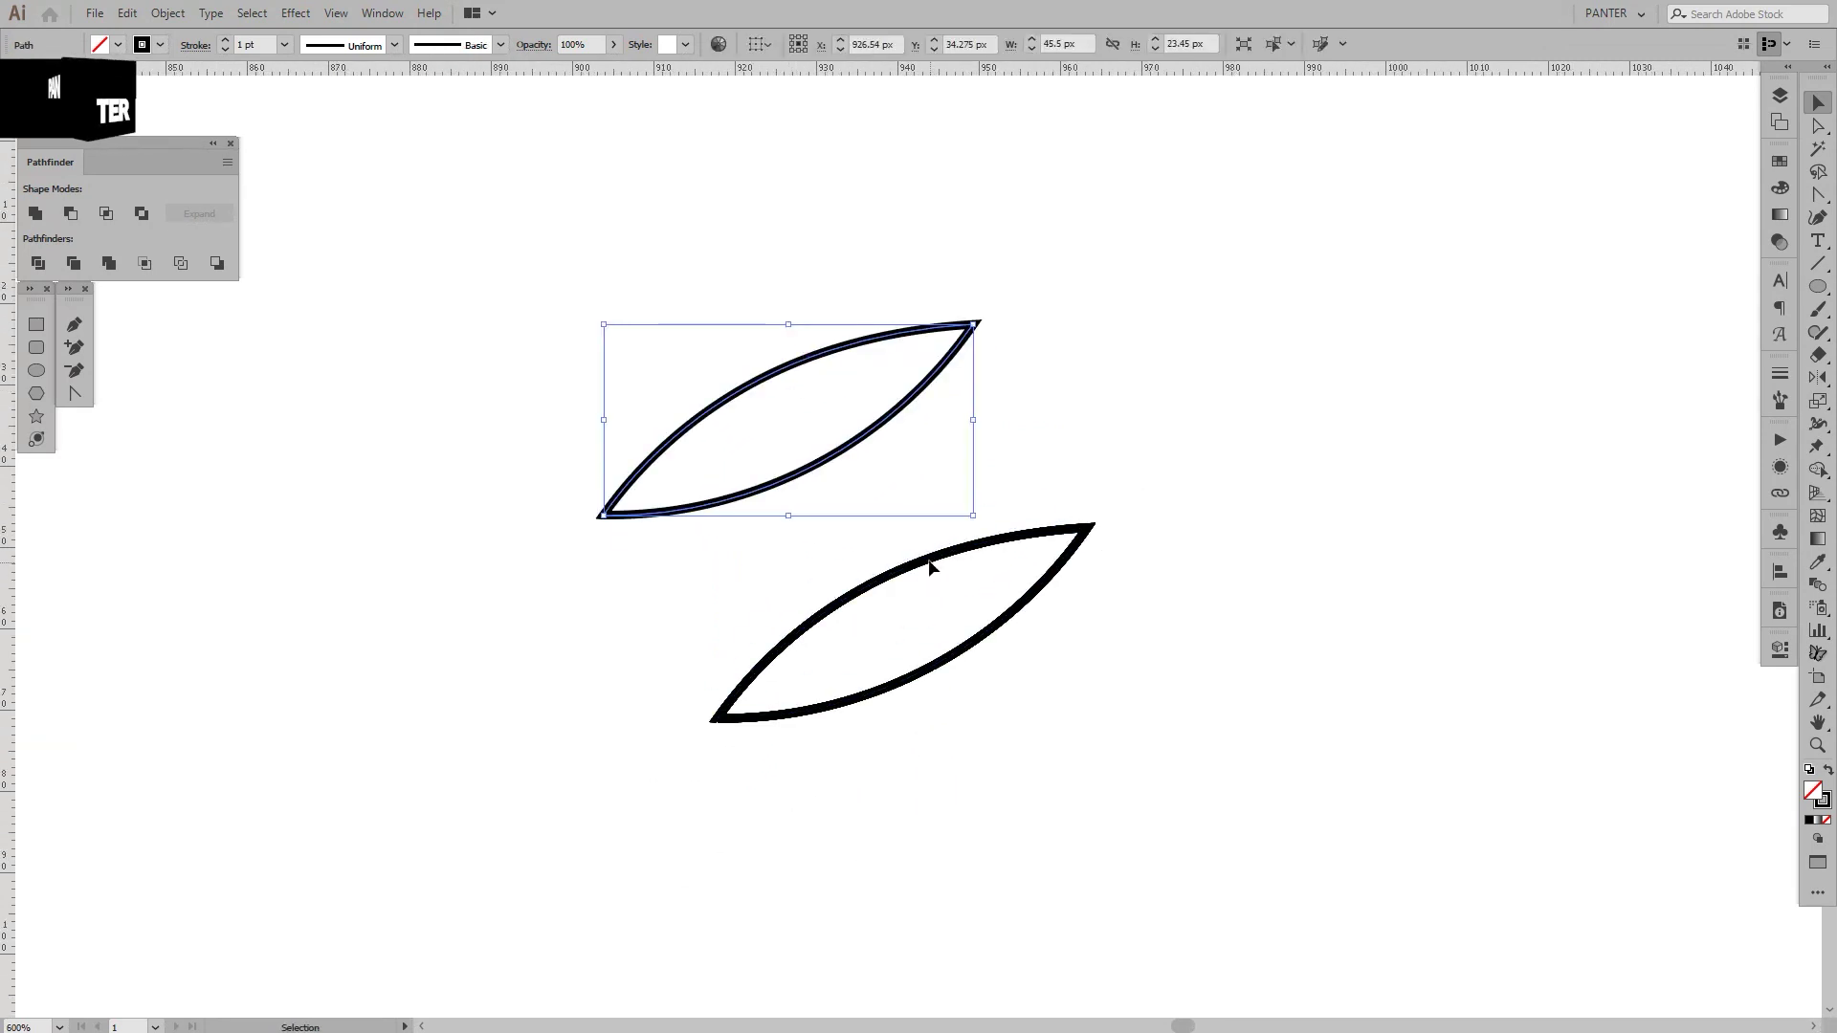
- Scatter six duplicates of the leaf-shaped stripe around the central leaf, and move the central leaf above the group
left_click_drag(931, 569, 1215, 359)
left_click(1012, 651)
left_click_drag(1055, 579, 1388, 505, "alt")
left_click_drag(1045, 580, 1123, 751, "alt")
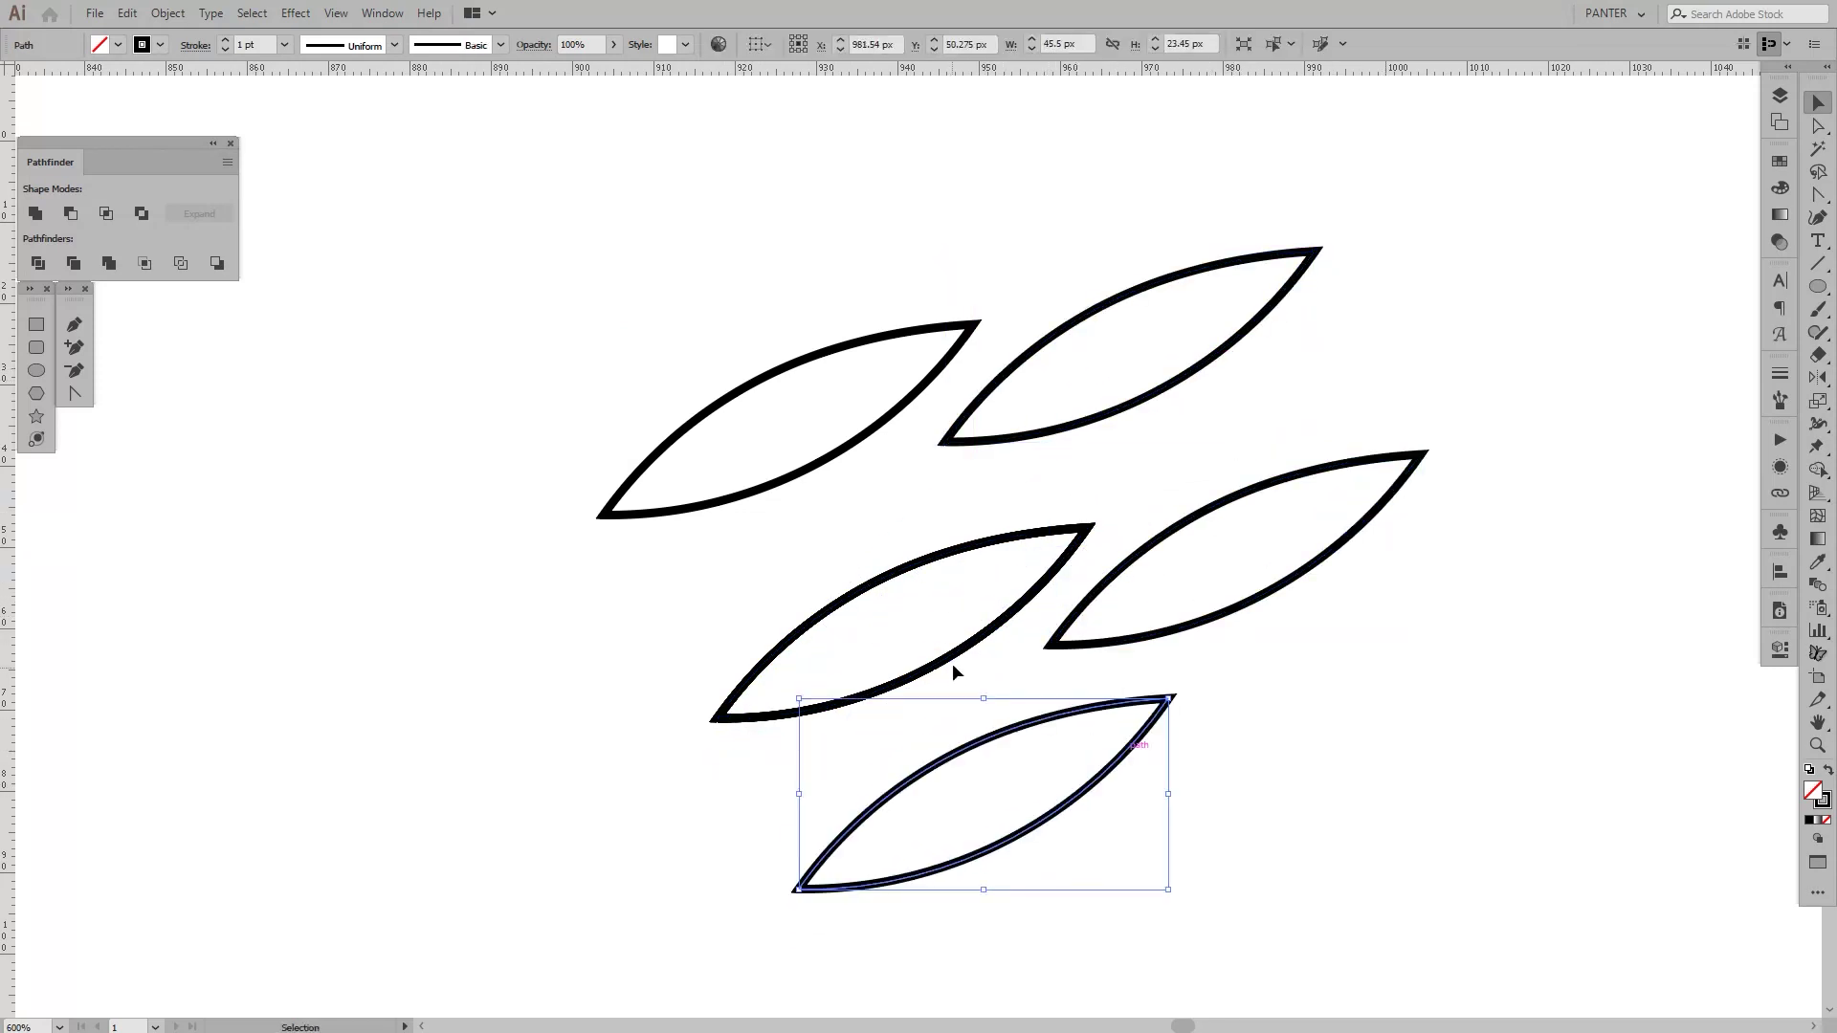
left_click_drag(953, 665, 585, 704, "alt")
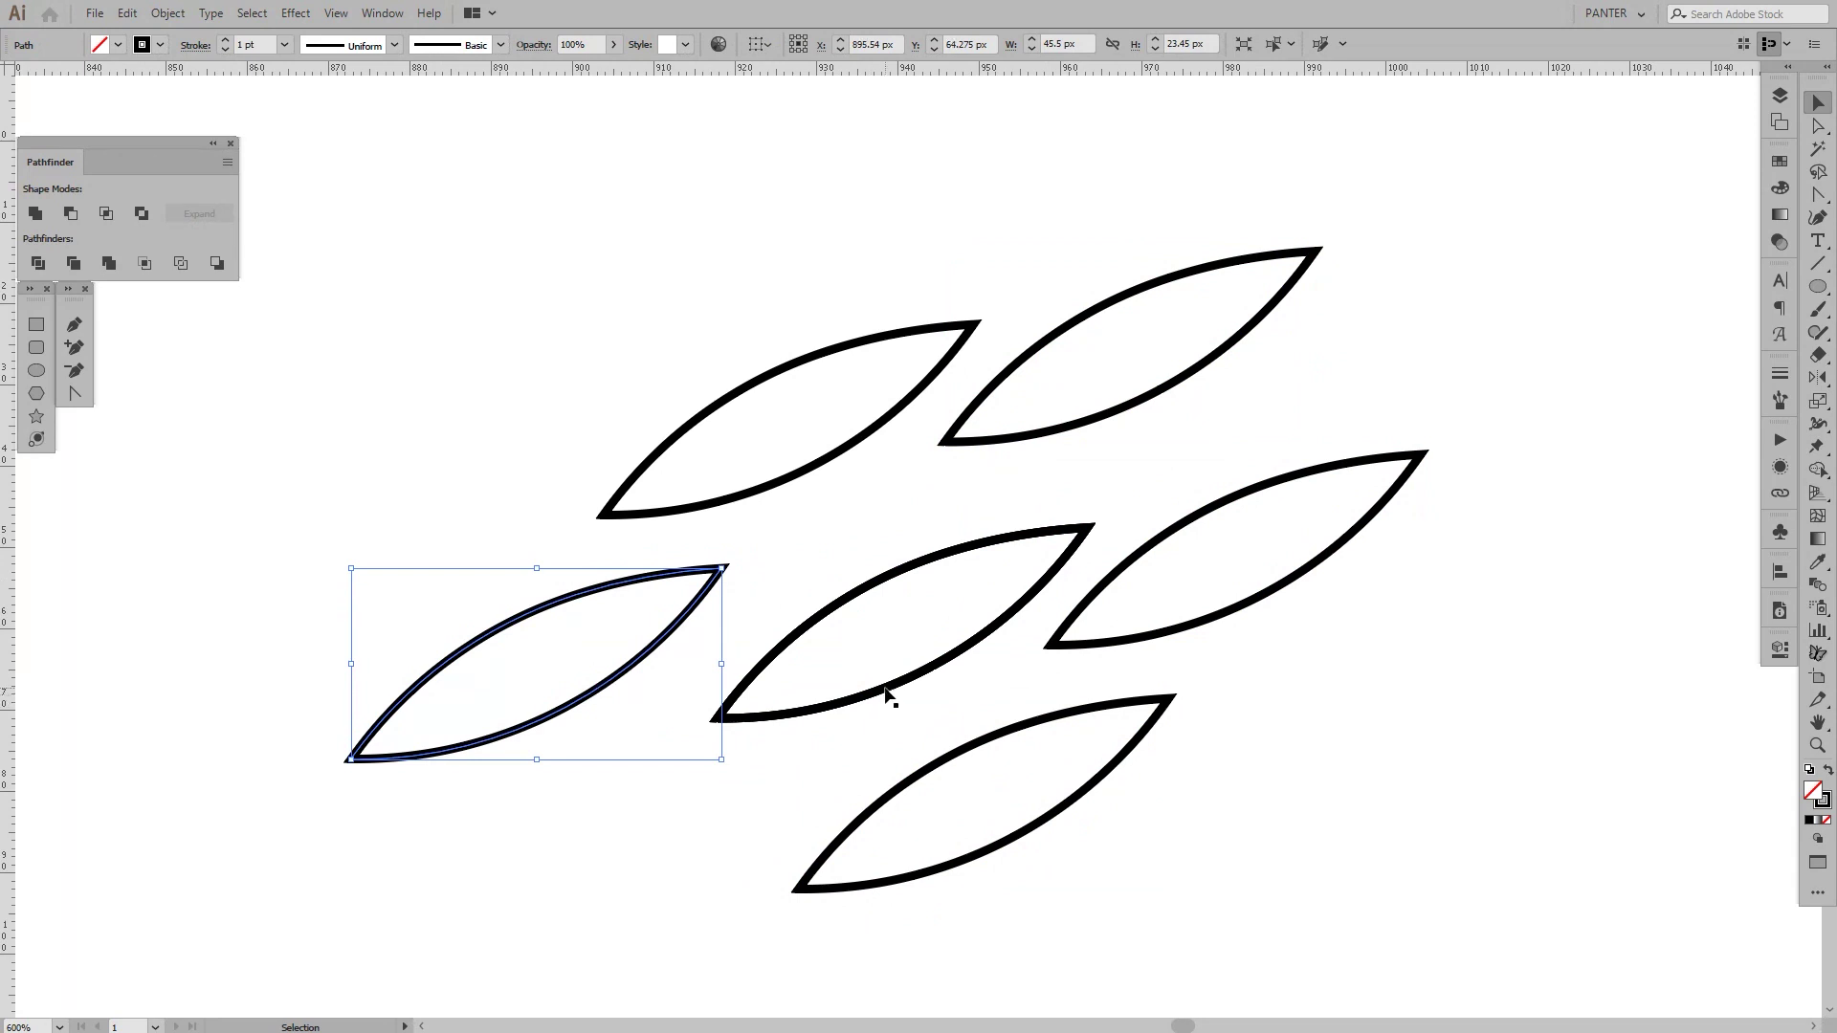
left_click_drag(886, 695, 700, 843, "alt")
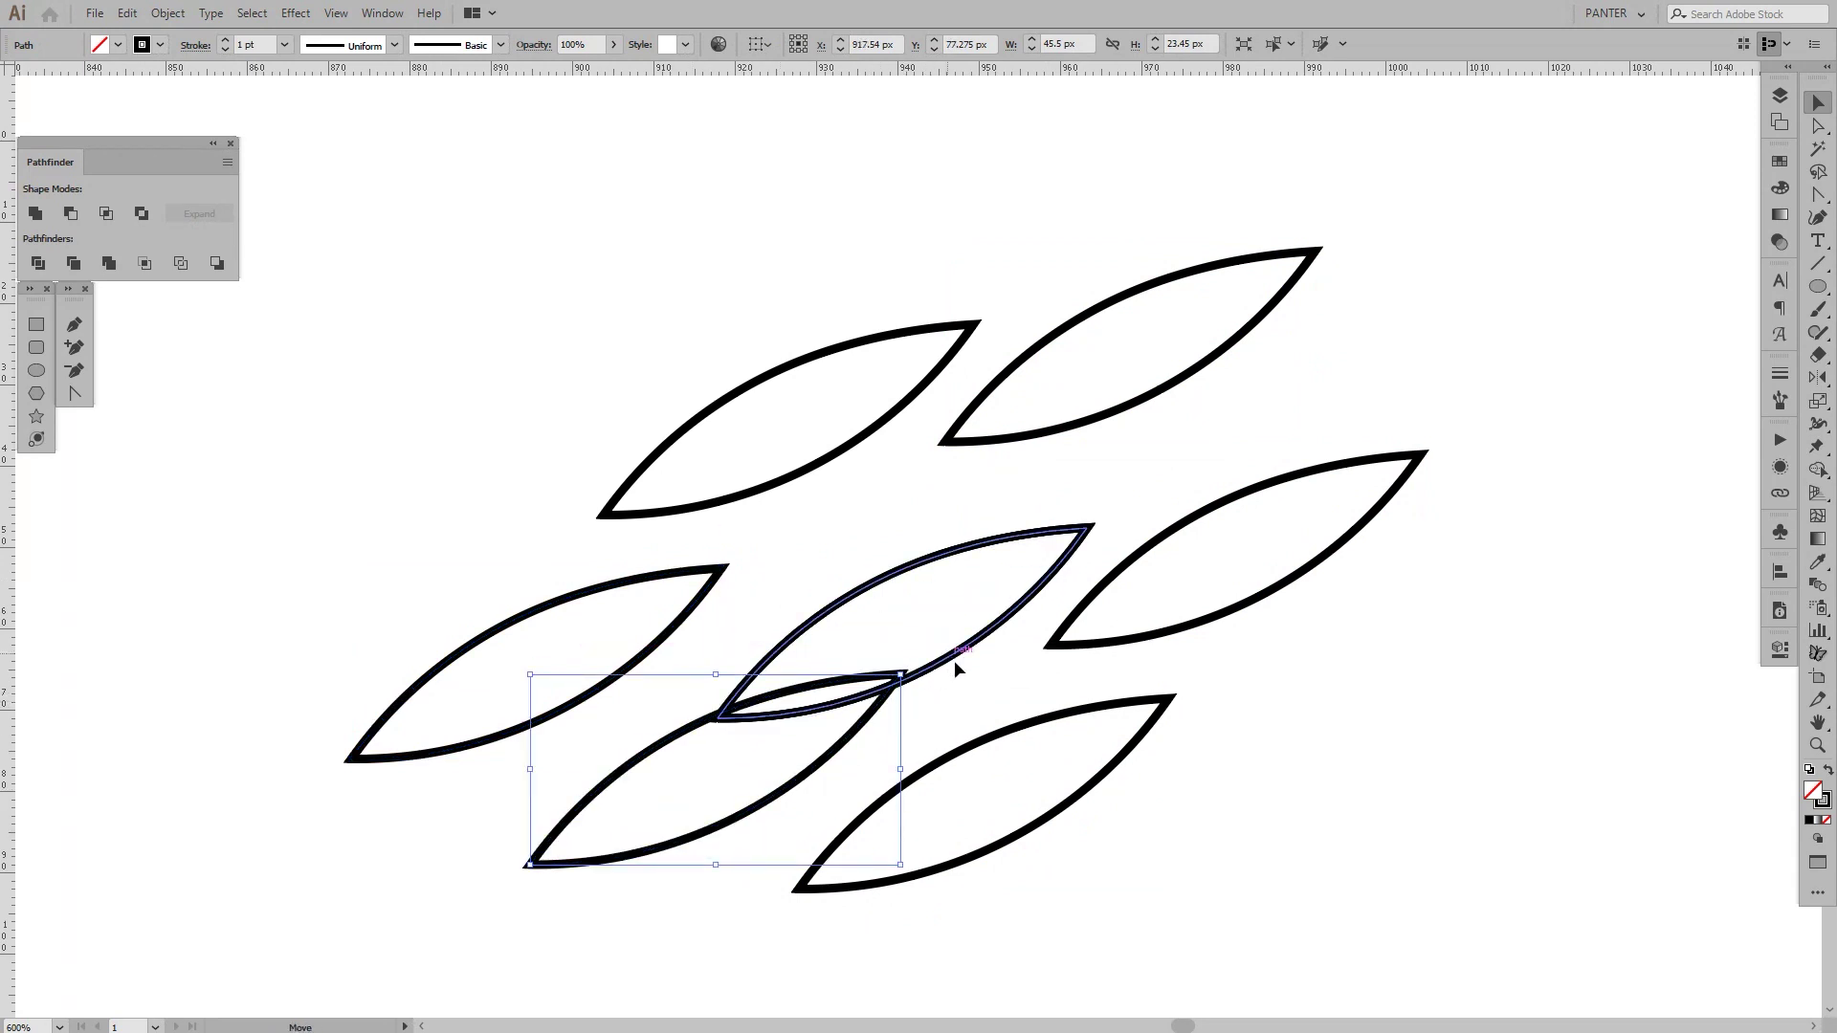
left_click_drag(955, 660, 1433, 816, "alt")
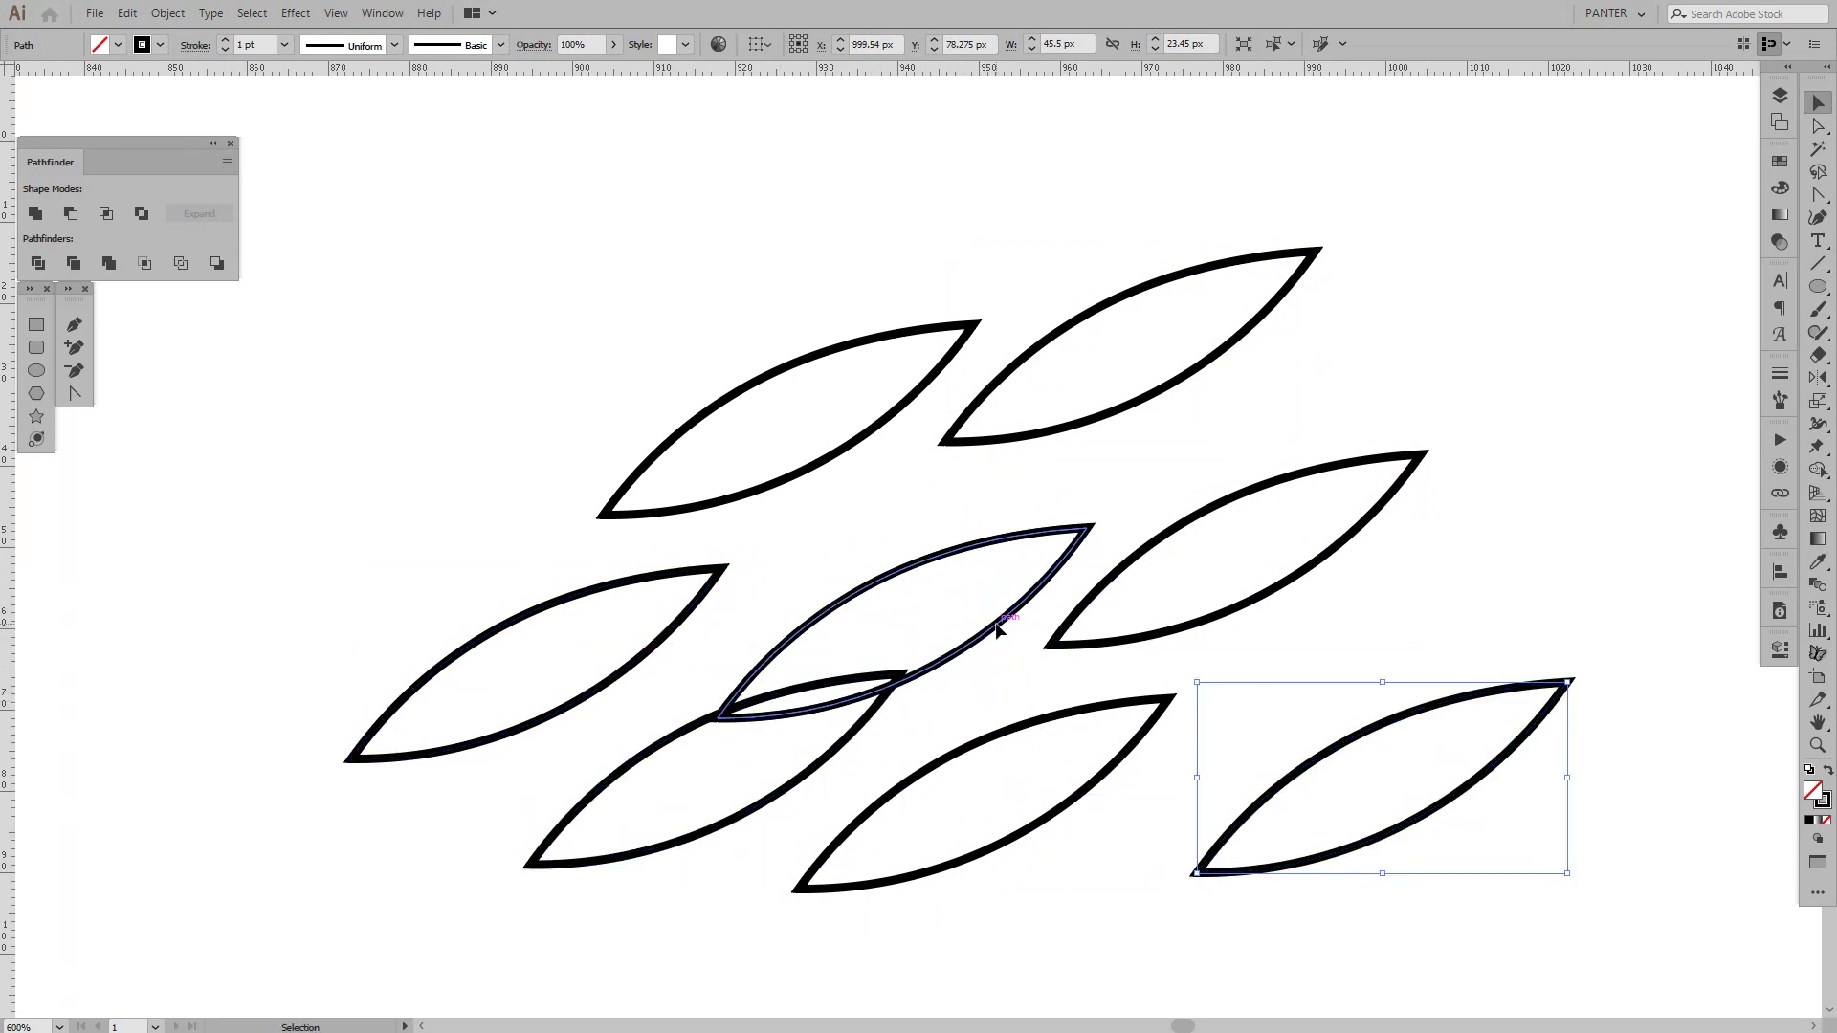
left_click_drag(997, 627, 924, 251)
- Delete all the scattered leaf shapes beside the outlined teardrop
scroll(924, 251, "down", 4)
left_click_drag(1260, 320, 935, 443)
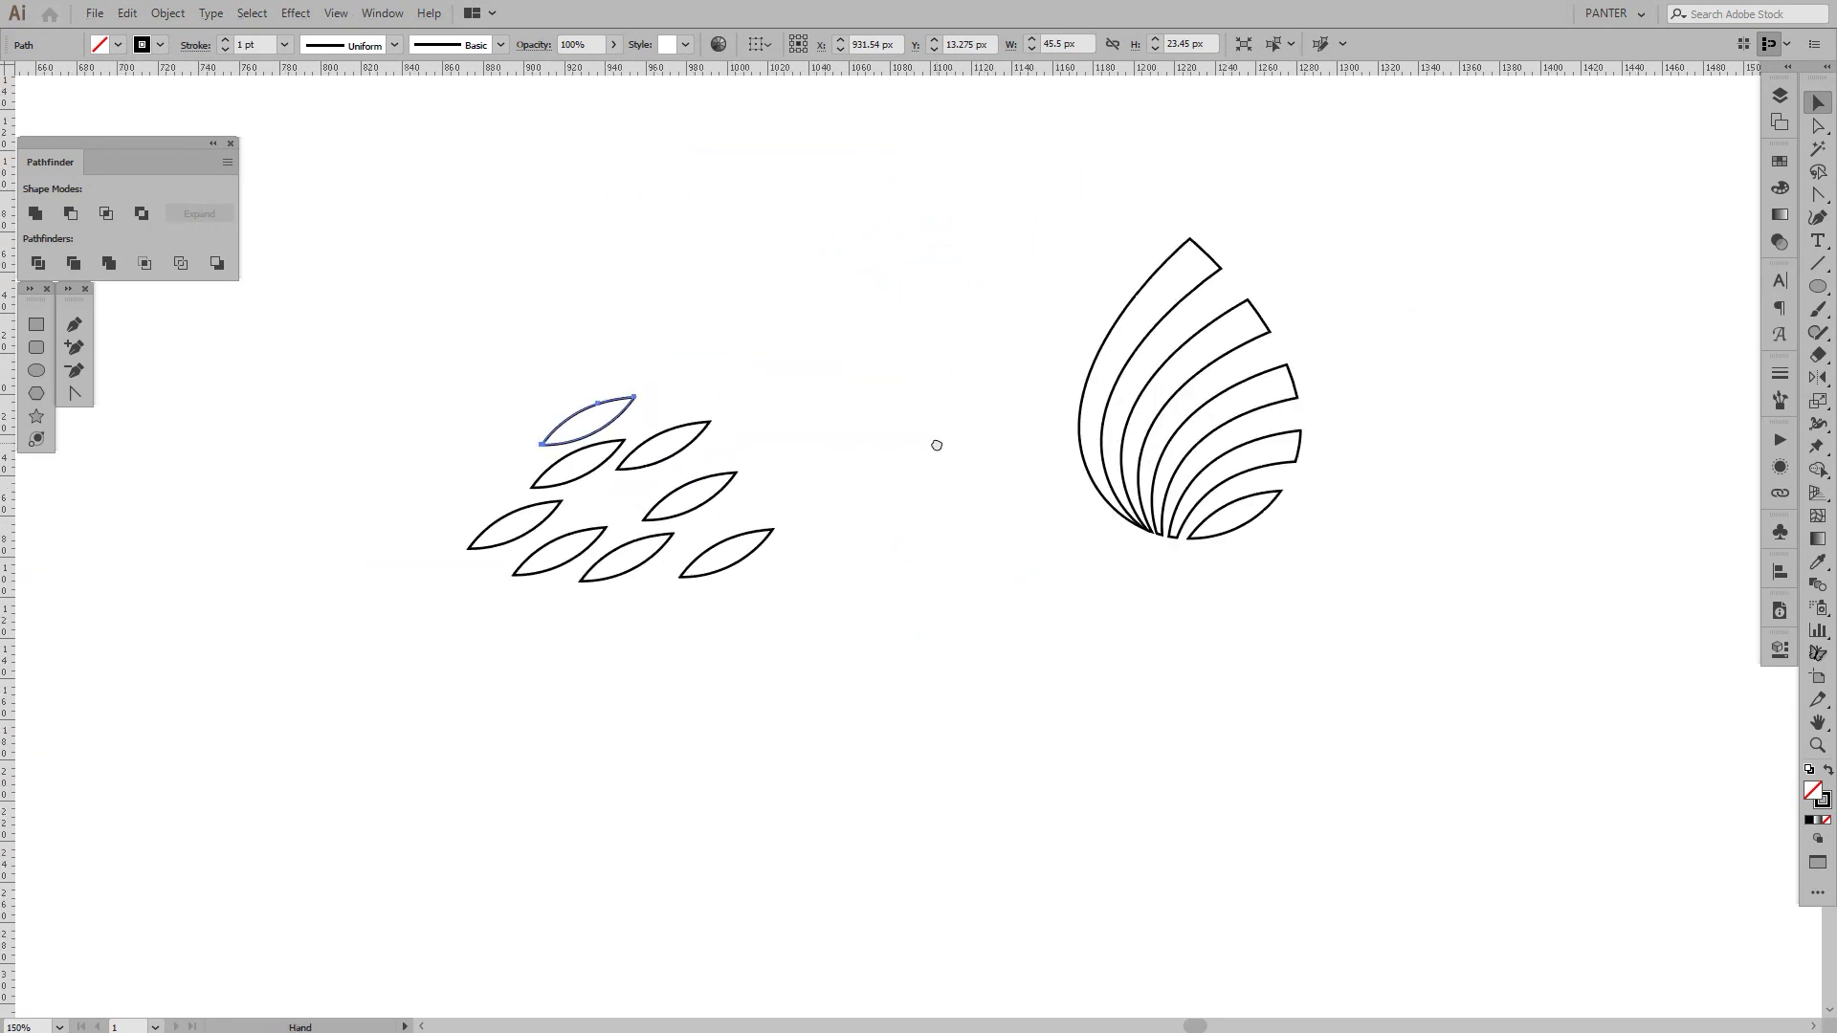
scroll(778, 484, "up", 5)
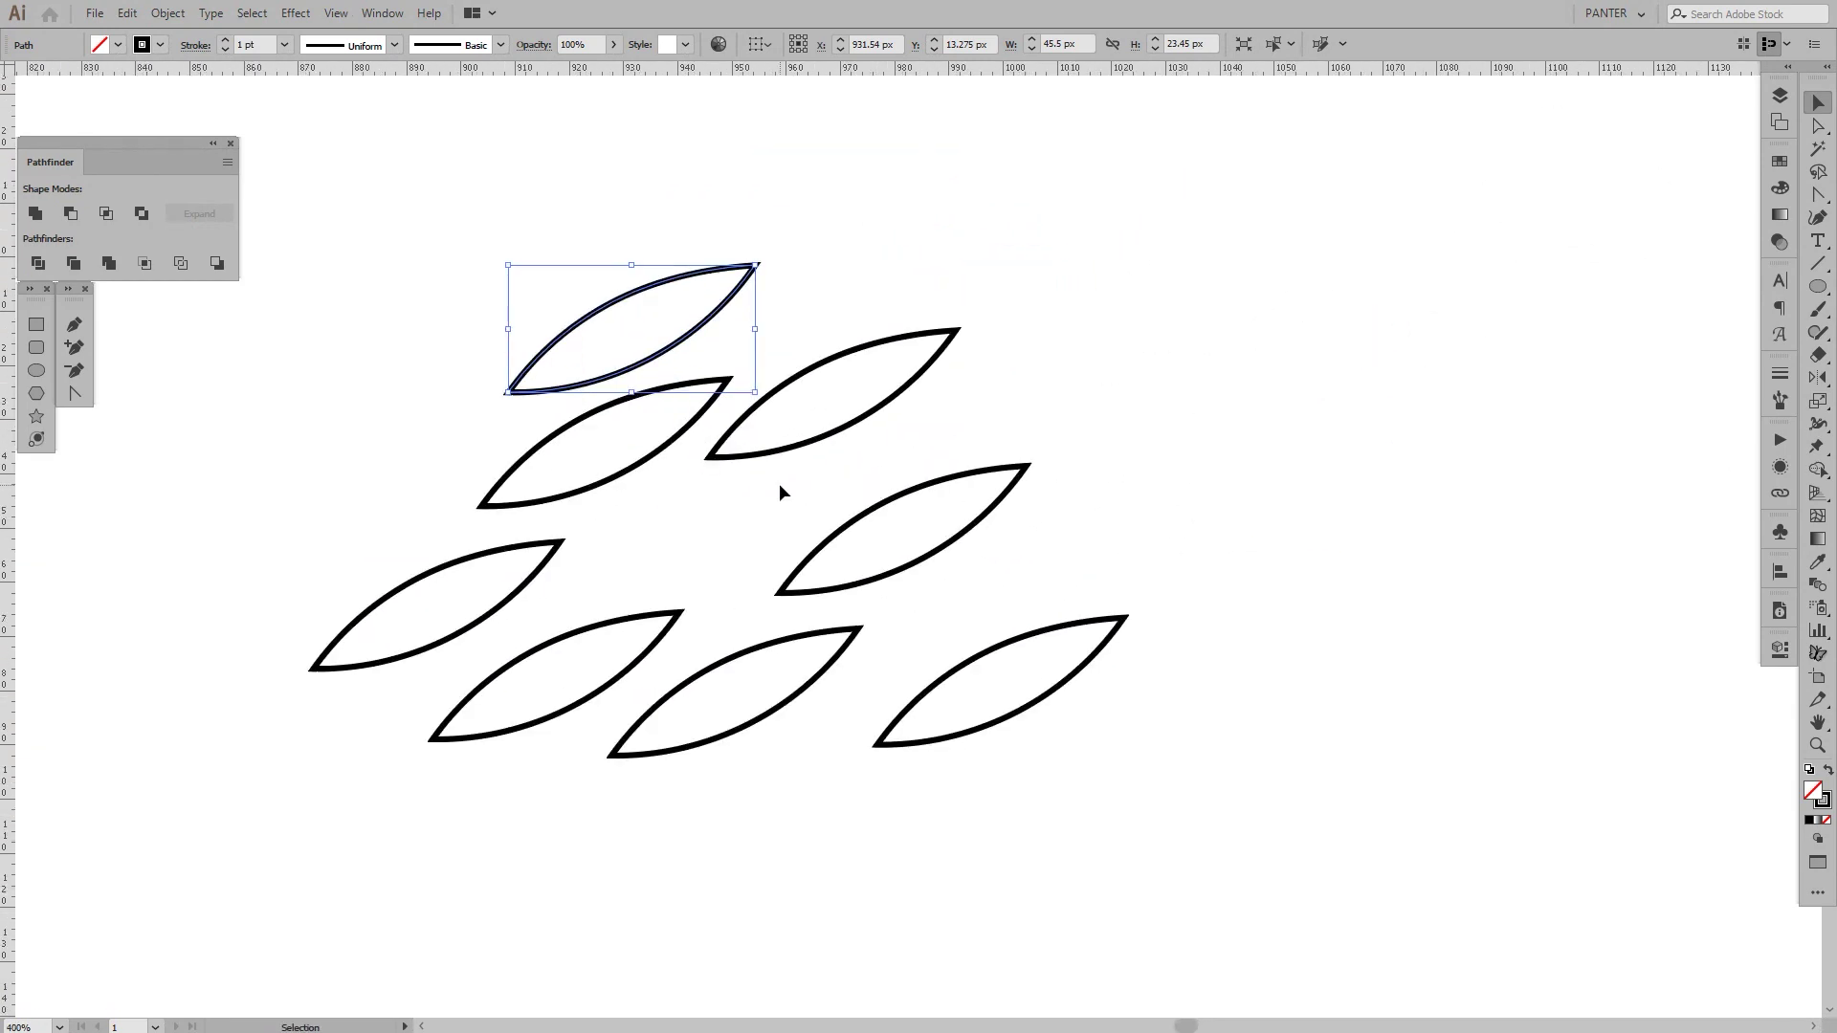
left_click(779, 484)
scroll(779, 484, "down", 5)
left_click_drag(893, 691, 617, 358)
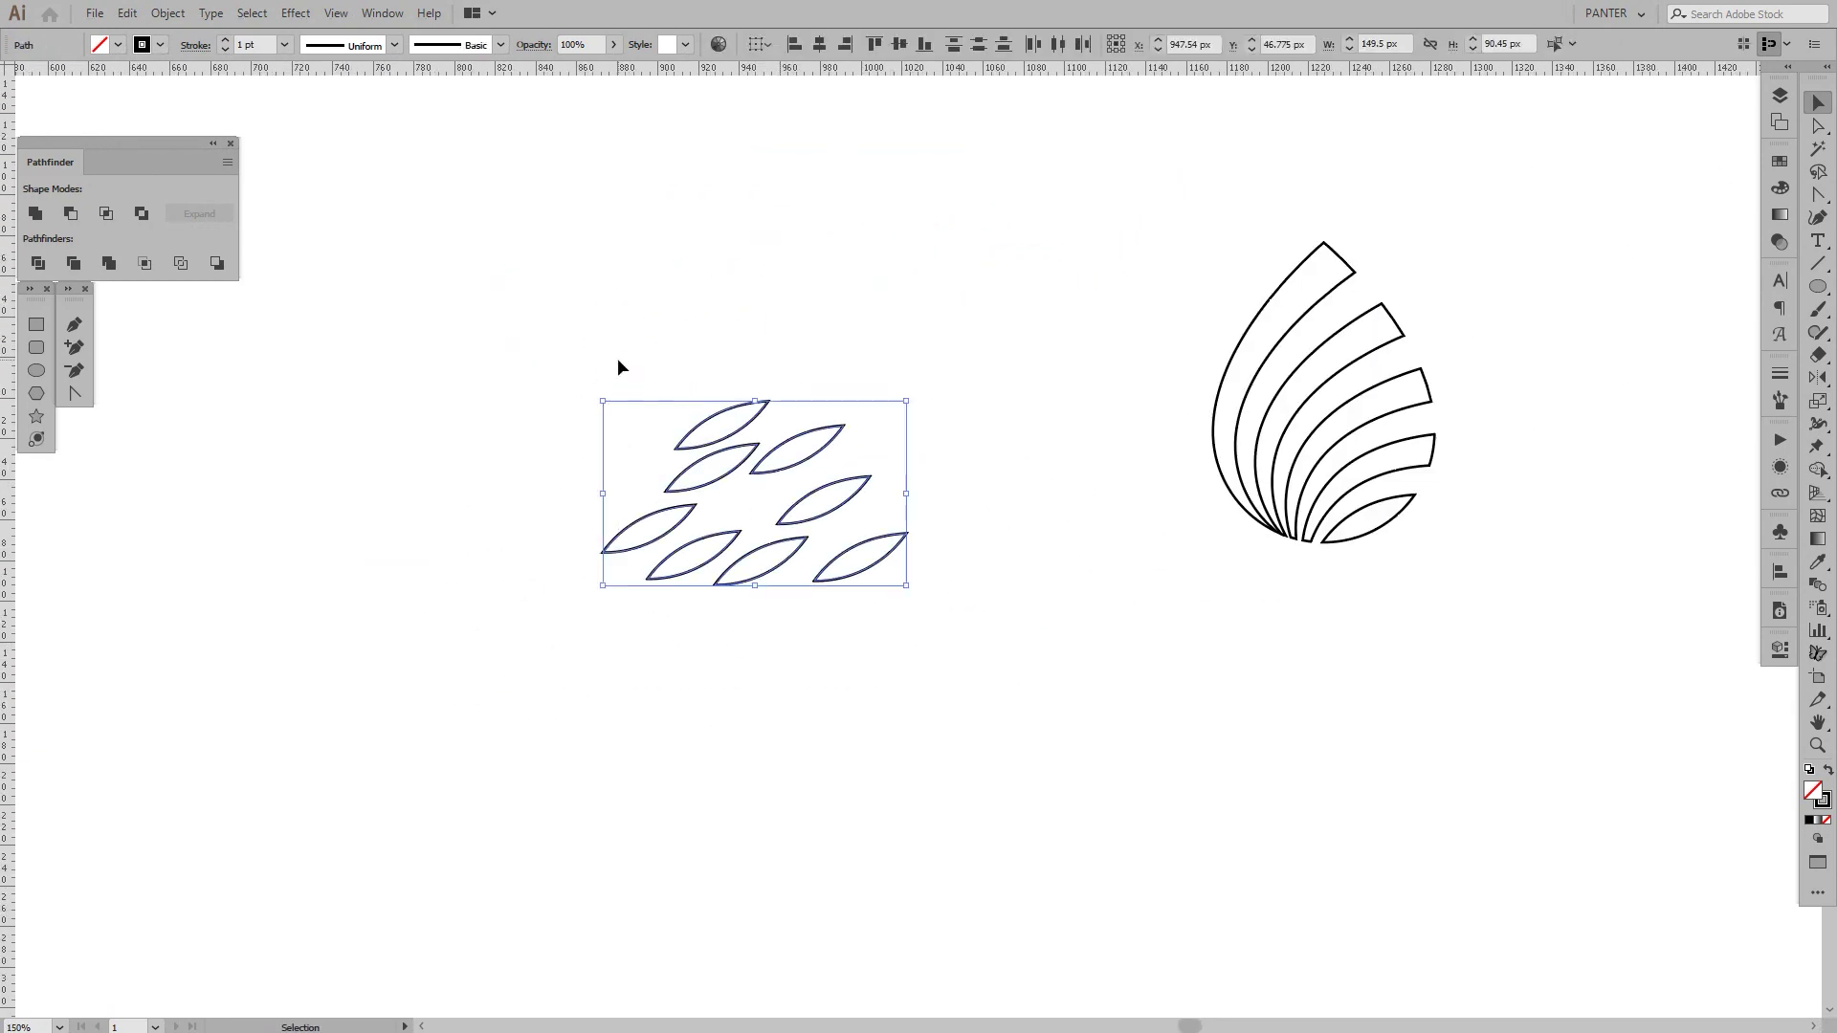
key("Delete")
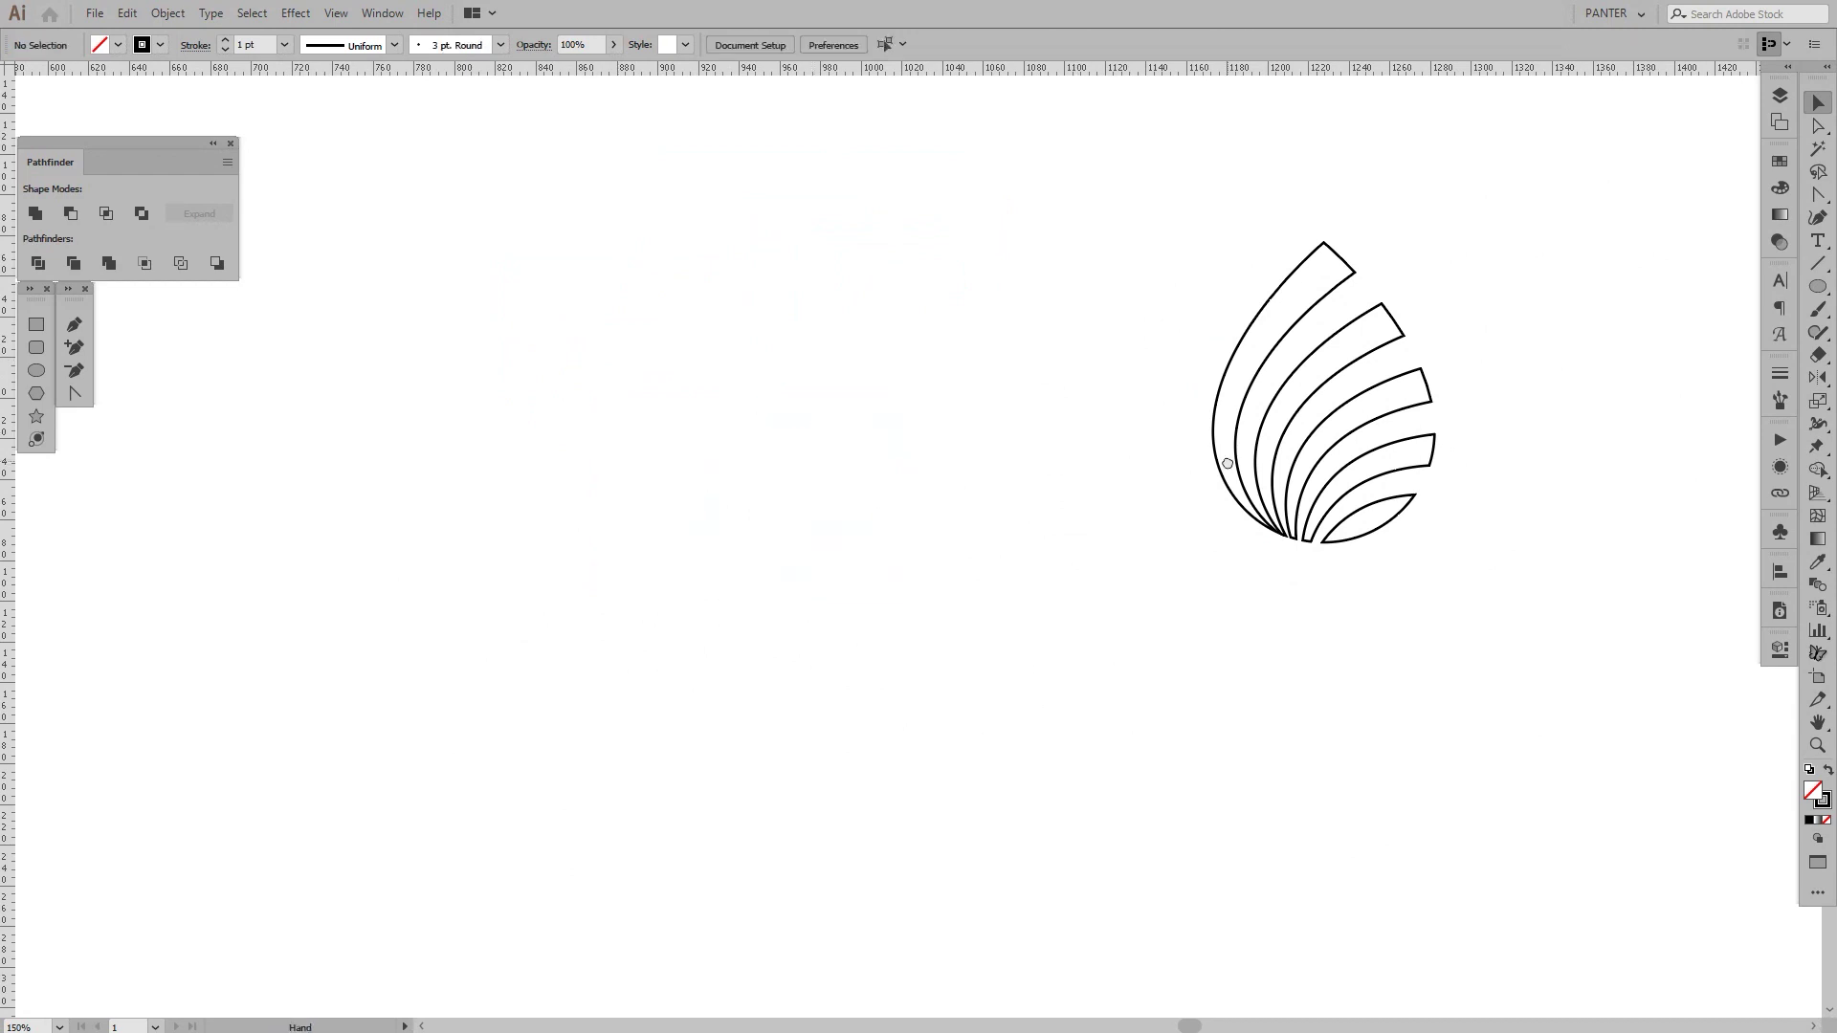
- Place a duplicate of the whole outlined striped teardrop to its right, level with the original
left_click_drag(1227, 464, 945, 558)
scroll(1050, 439, "up", 2)
left_click_drag(1267, 517, 1211, 484)
scroll(1130, 504, "up", 1)
scroll(1211, 484, "down", 1)
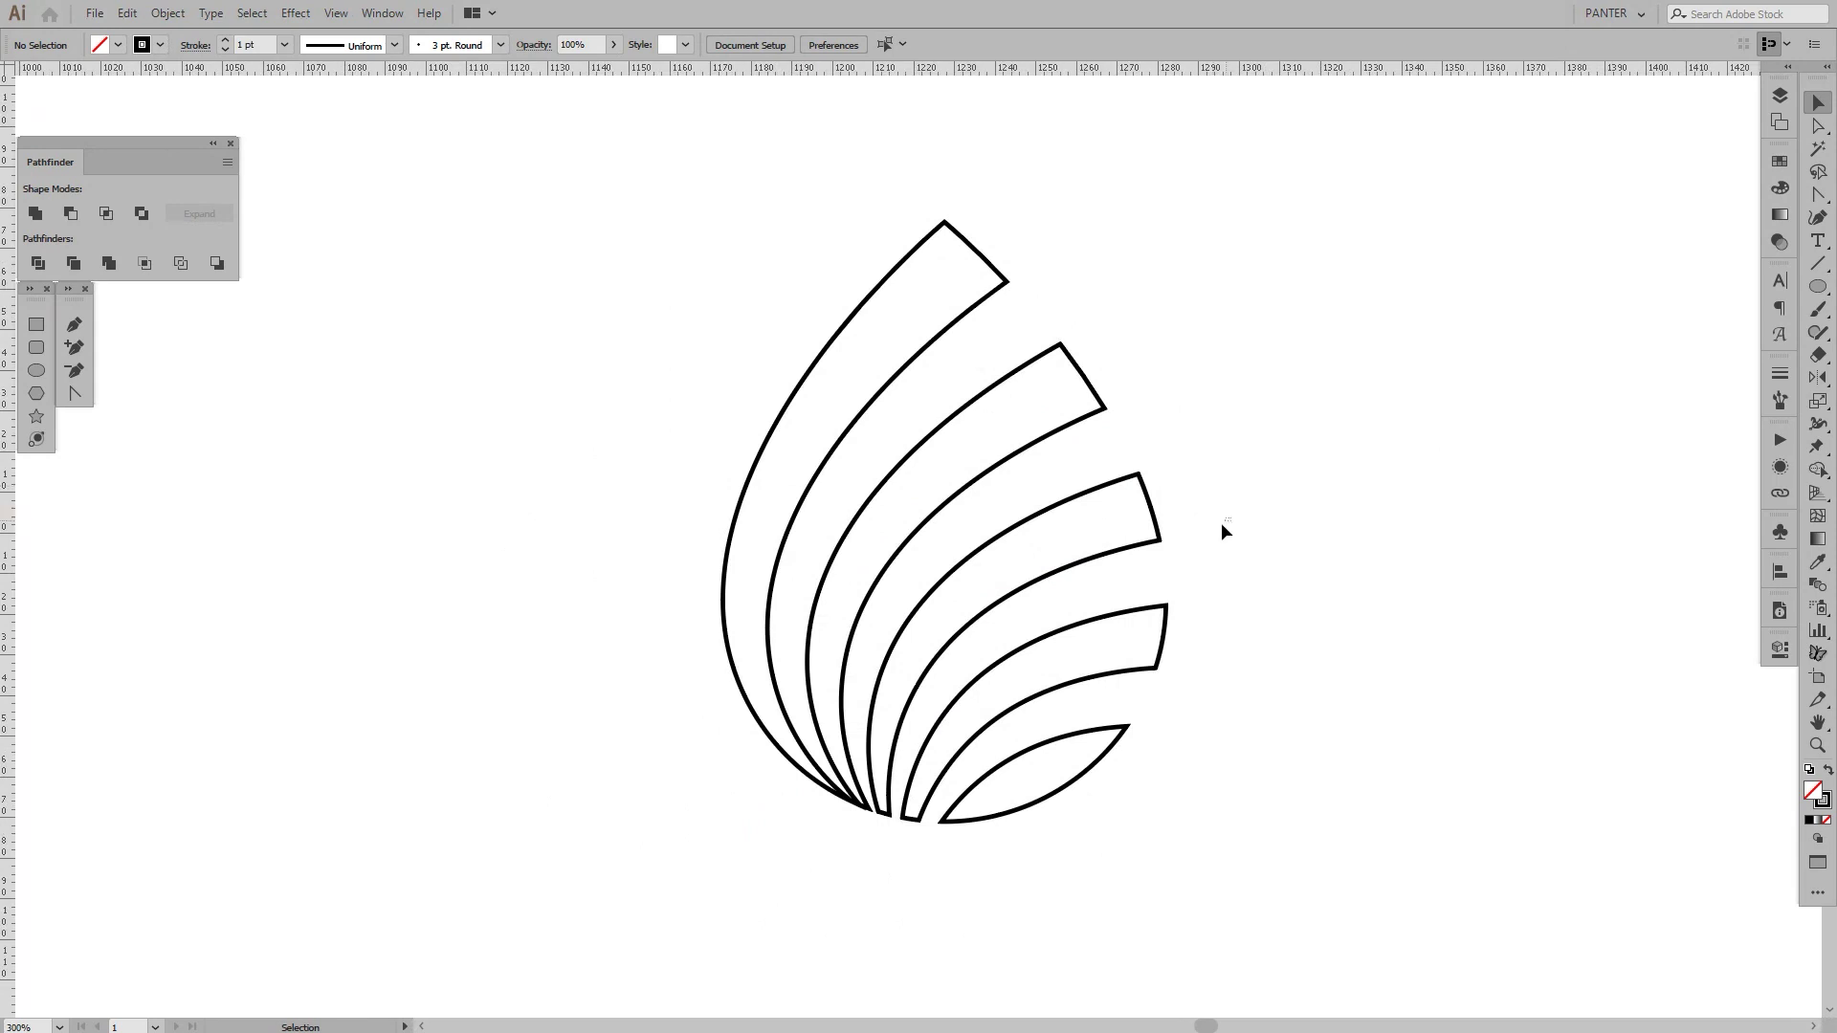
left_click_drag(1303, 542, 856, 566)
left_click_drag(1001, 718, 1316, 552)
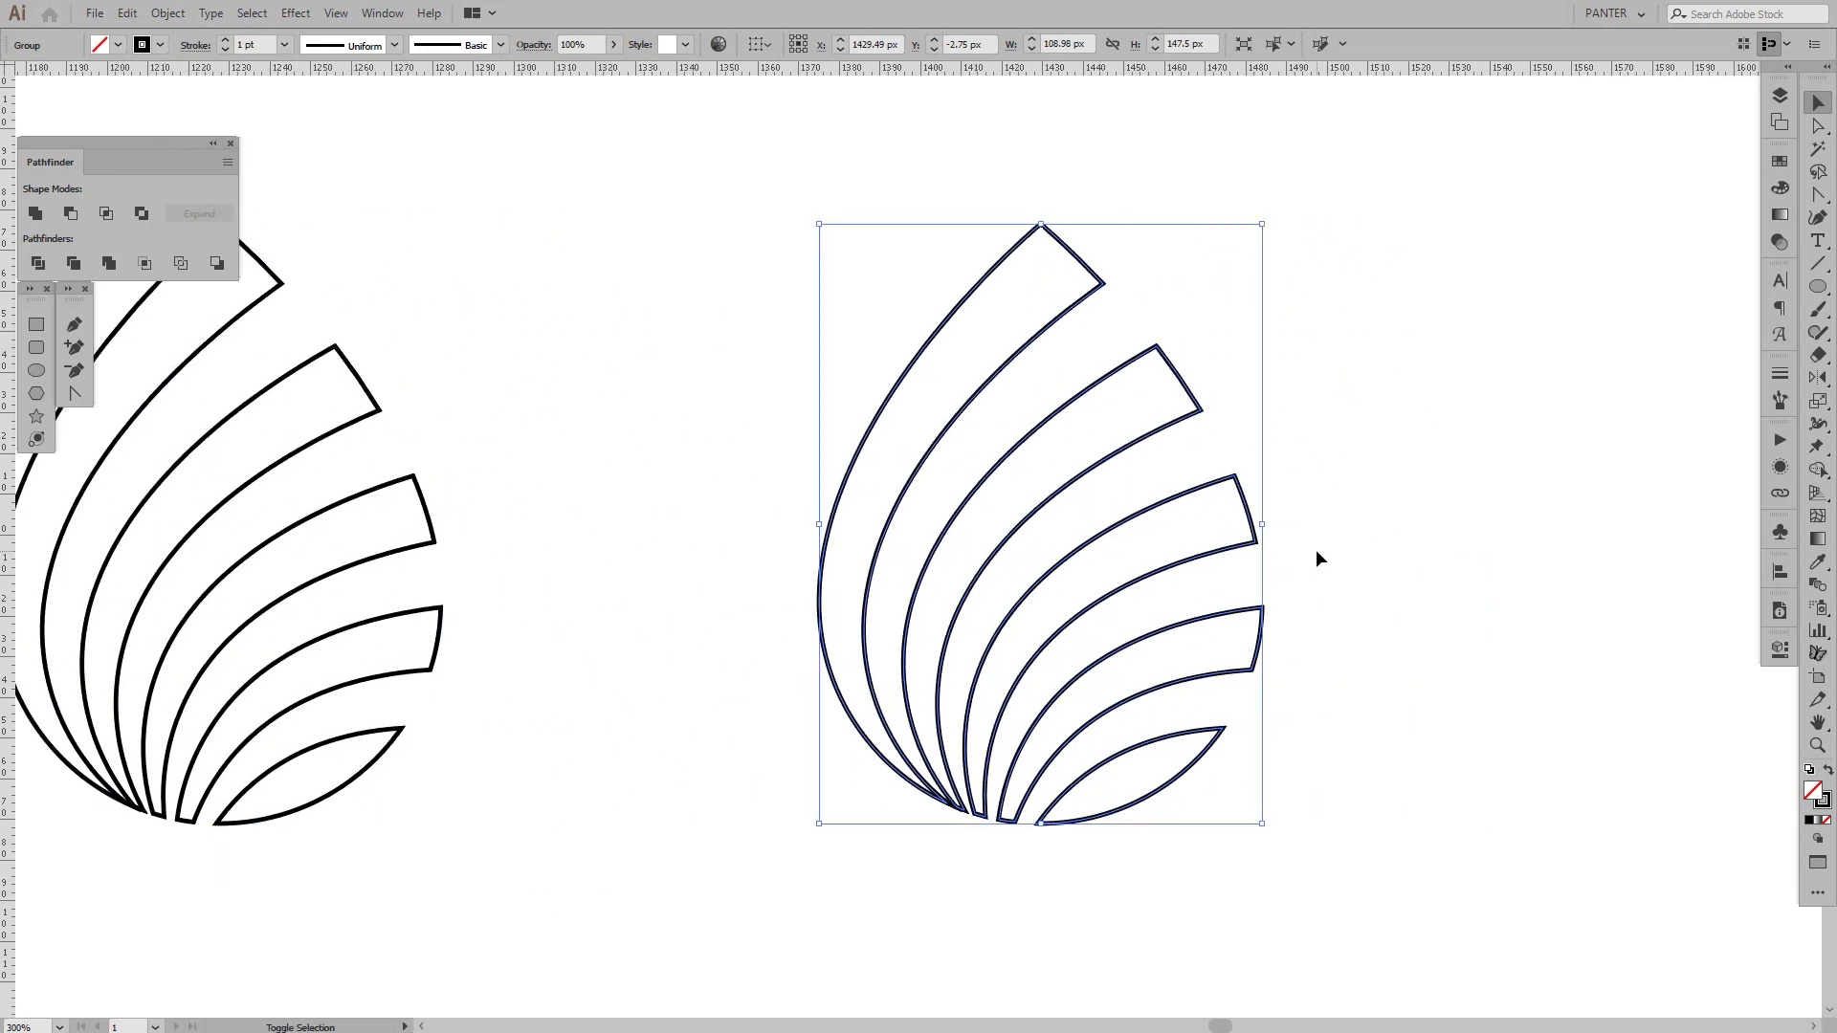
- Swap the fill and stroke of the teardrop copy to make its stripes solid black, and deselect it
key("shift+x")
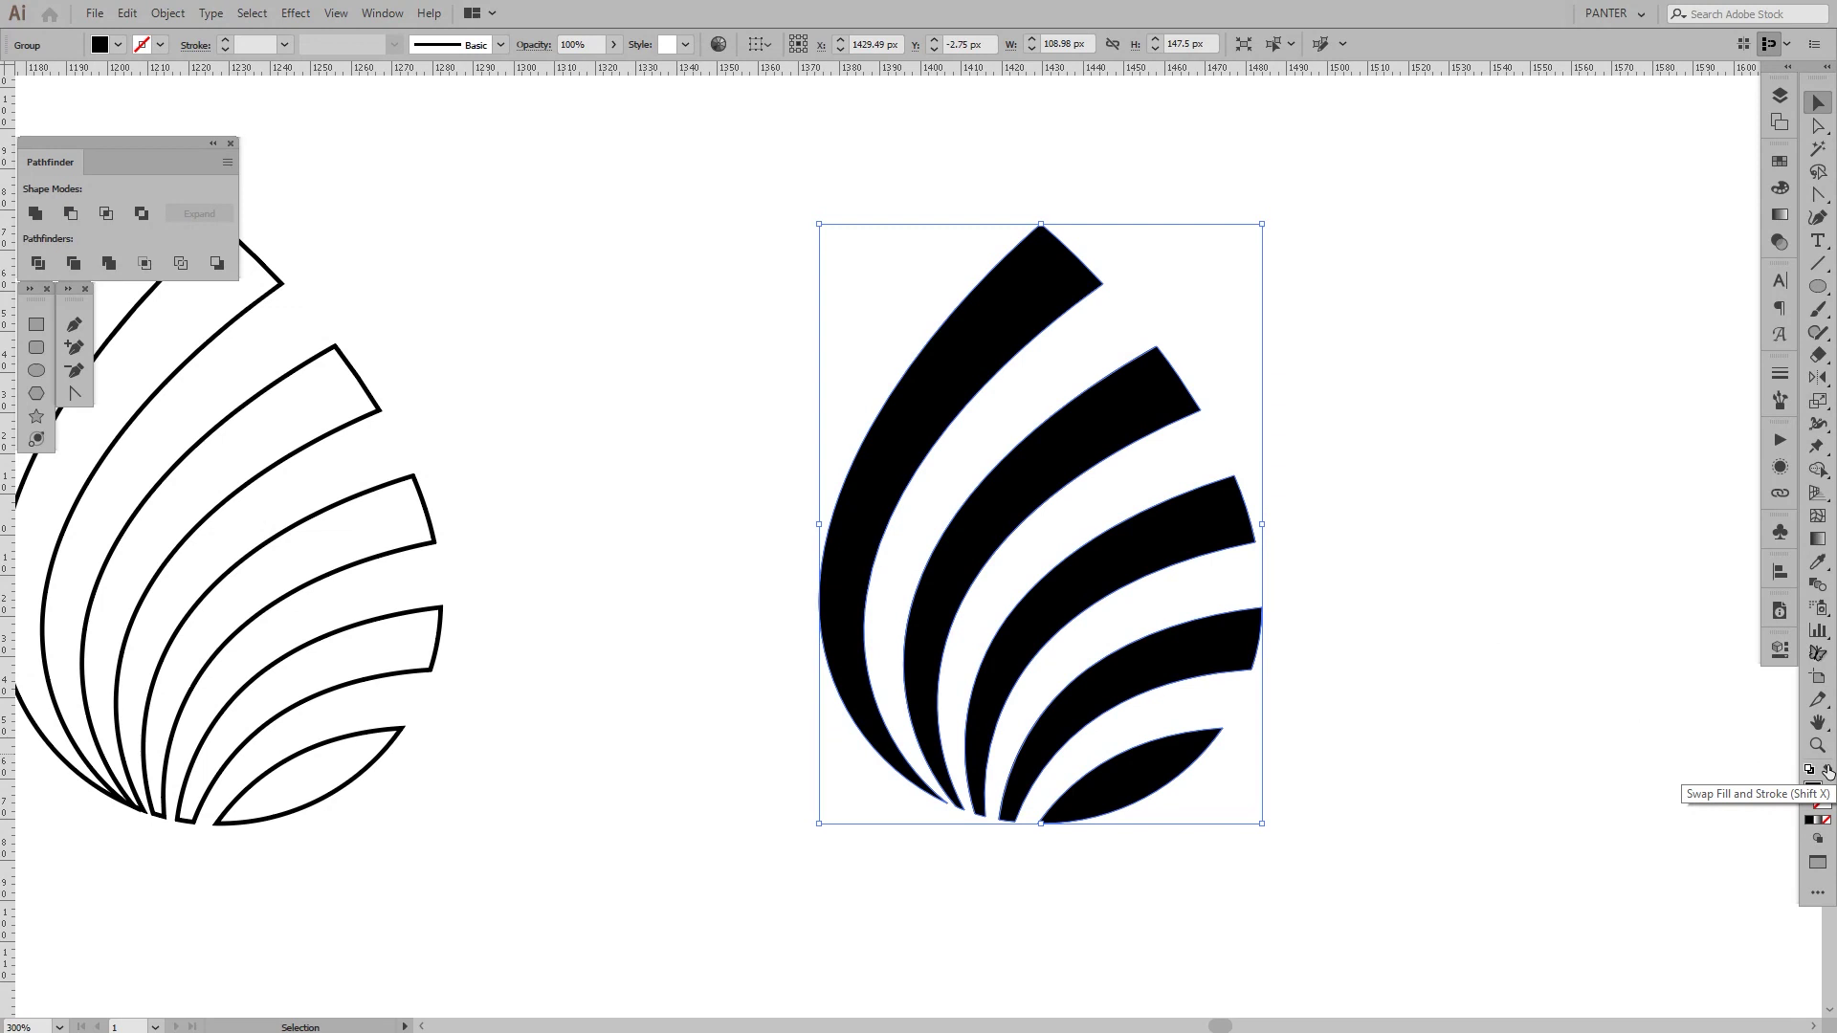
left_click_drag(1317, 447, 1496, 448)
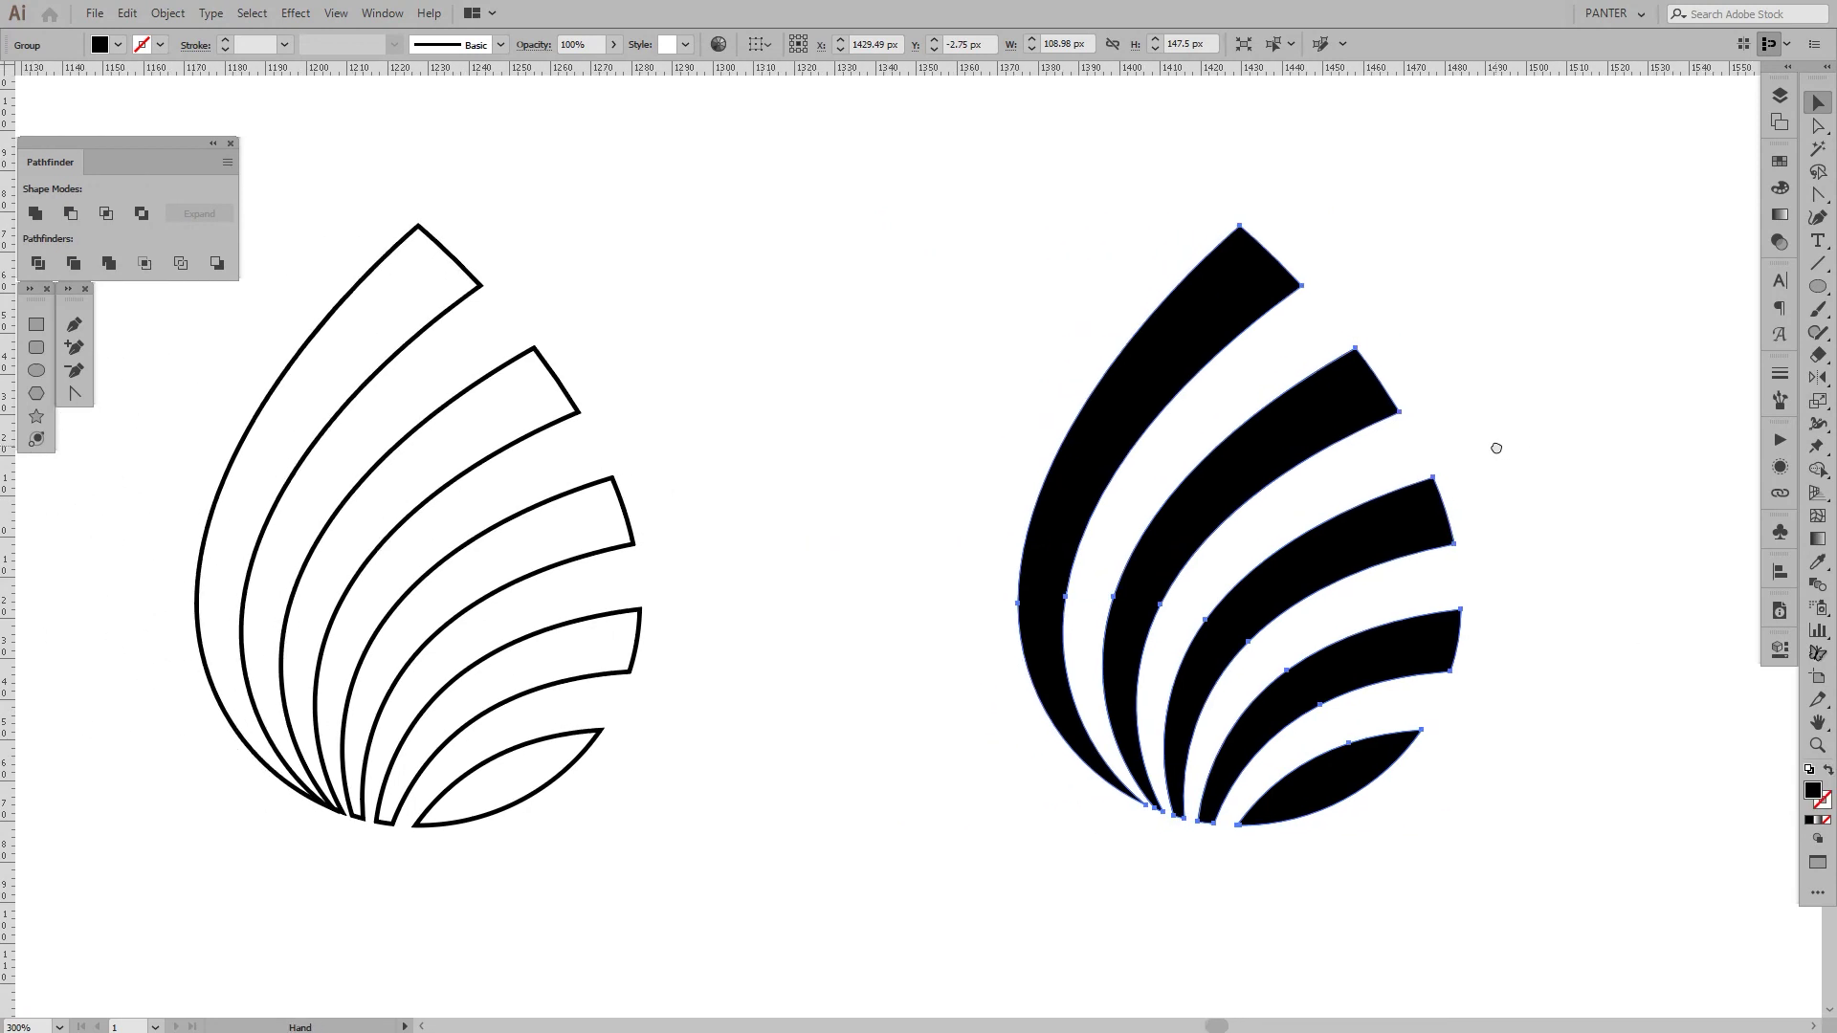
left_click(1496, 445)
left_click_drag(1515, 519, 1547, 527)
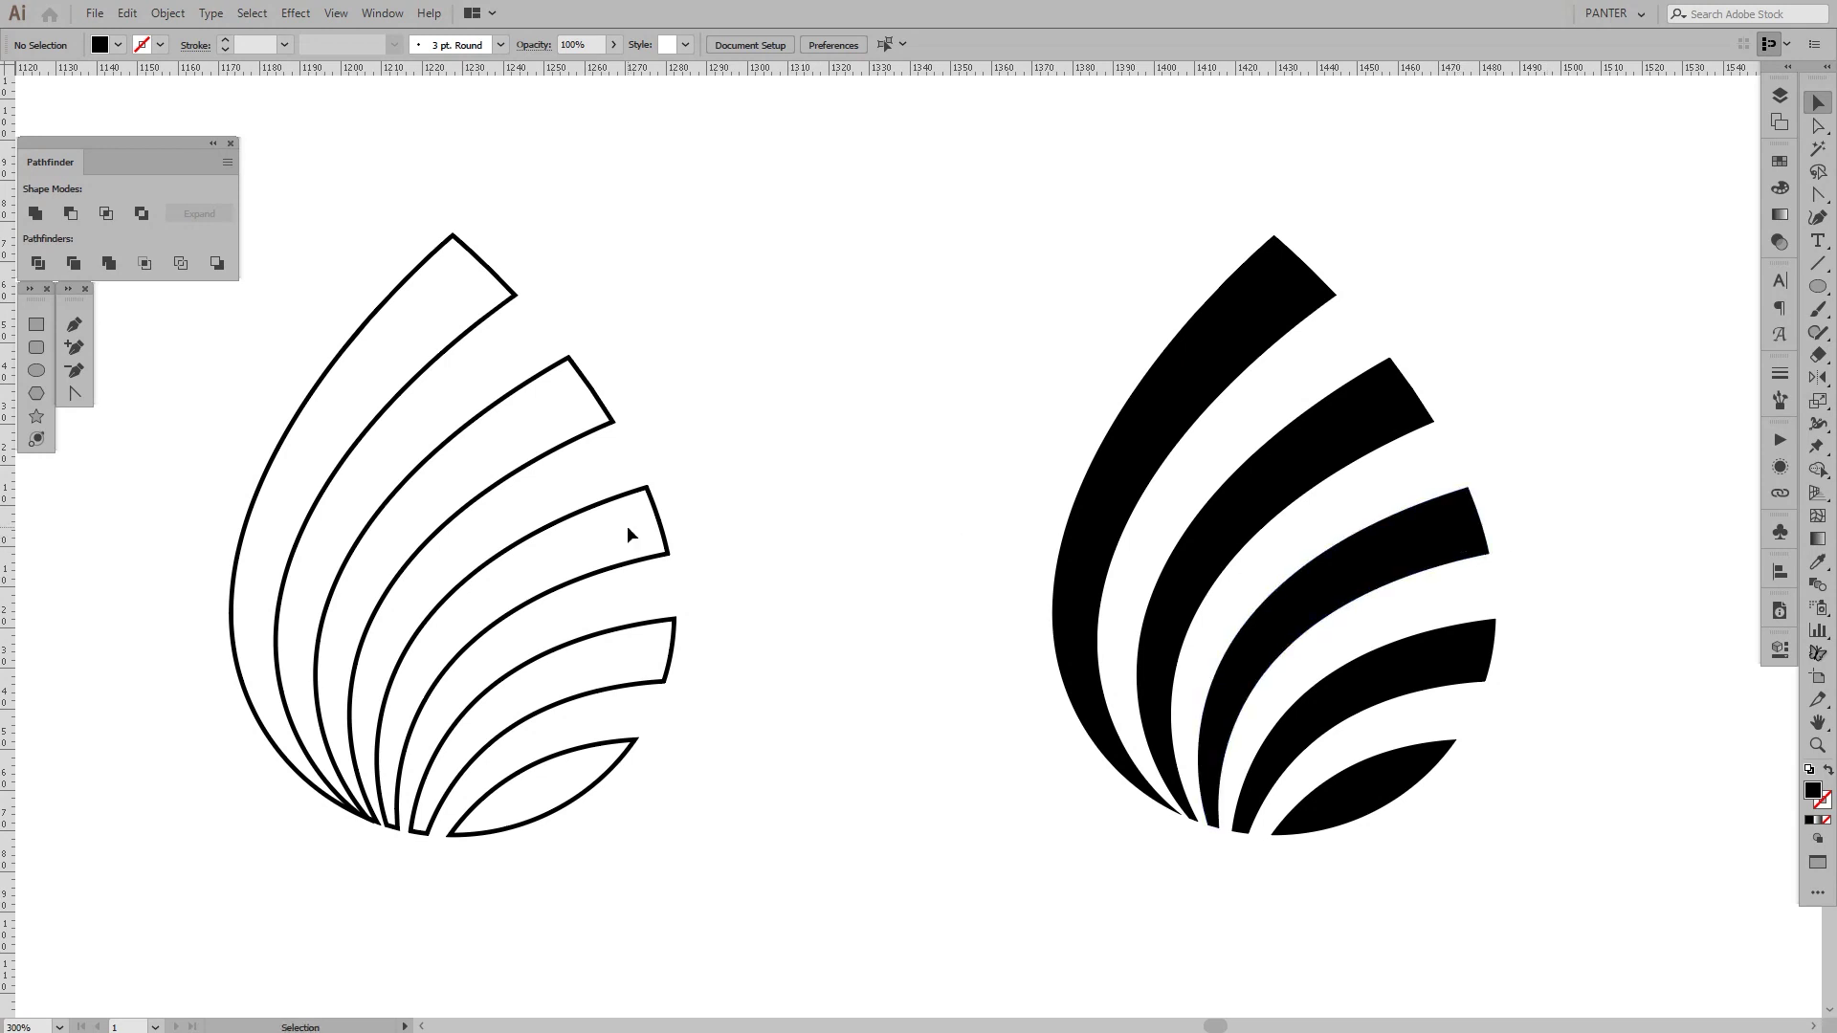
key("ctrl+space")
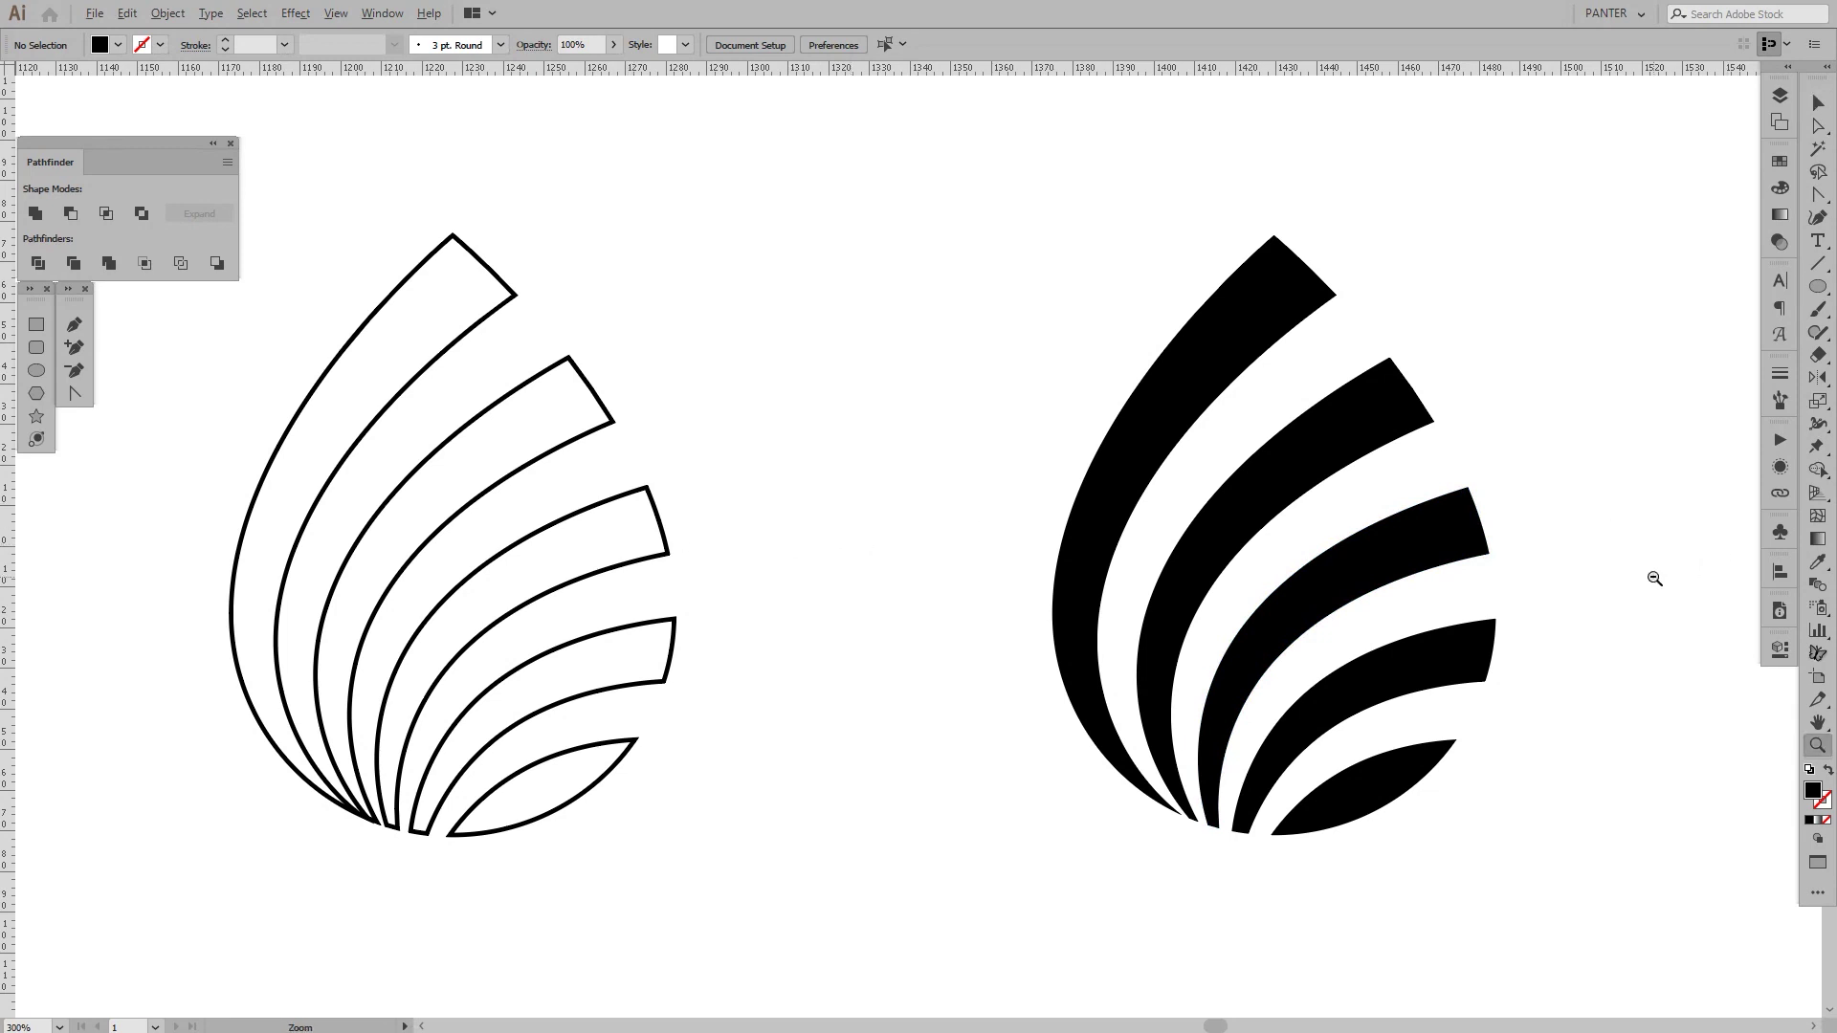
left_click_drag(1653, 574, 1604, 620)
key("space")
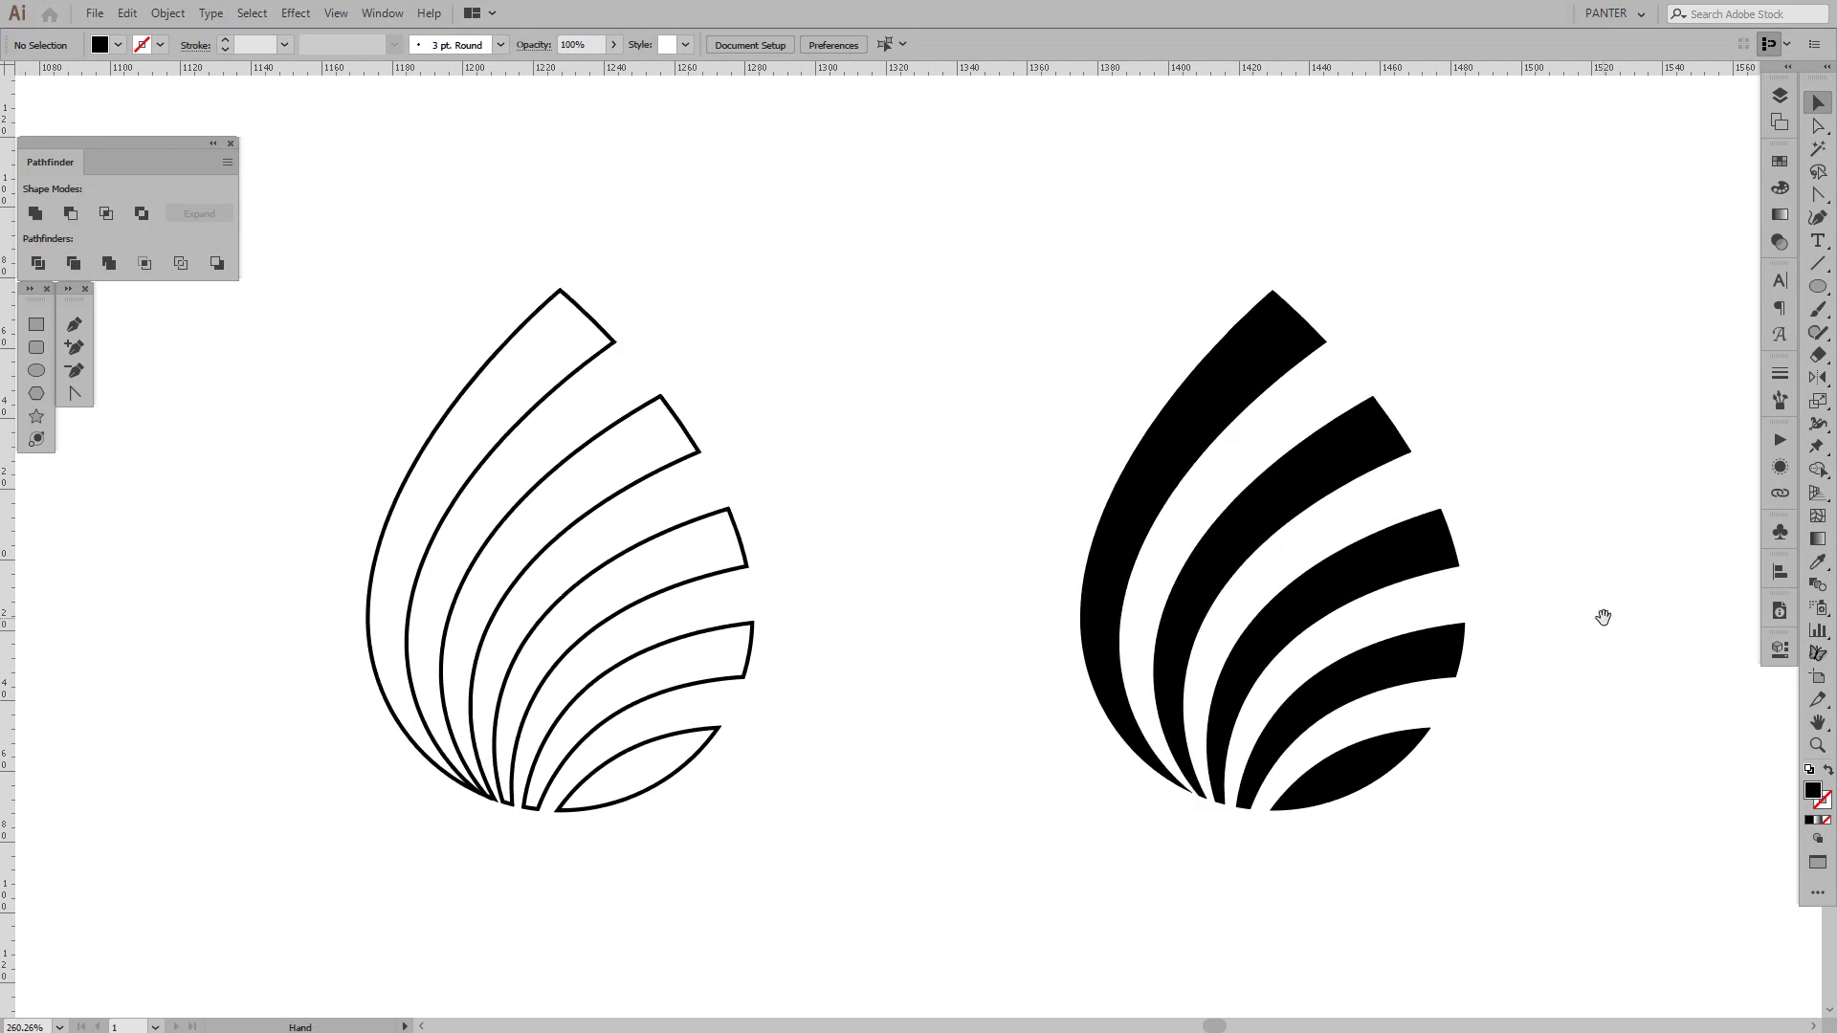